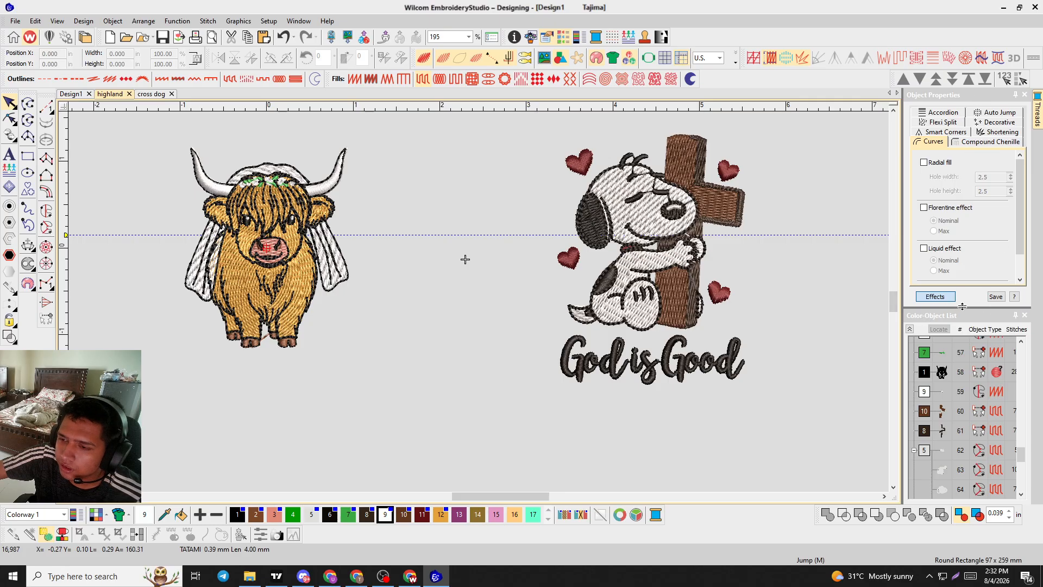
Enlarge the Object Properties docker to full height and greater width, and switch it from effects to the regular stitch properties.
{"action": "left_click_drag", "start_coordinate": [948, 320], "coordinate": [1024, 280]}
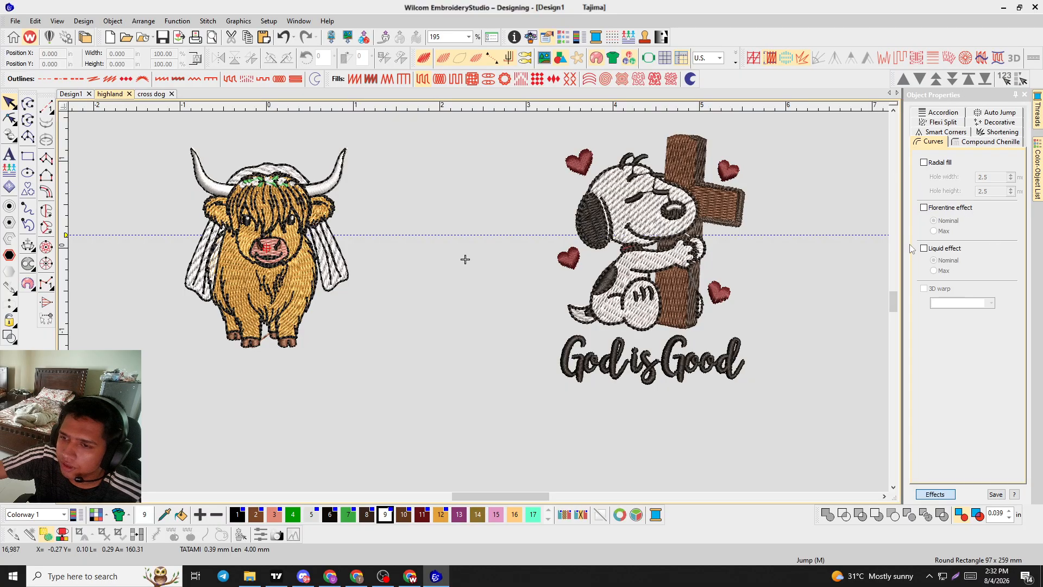
{"action": "left_click_drag", "start_coordinate": [901, 245], "coordinate": [811, 246]}
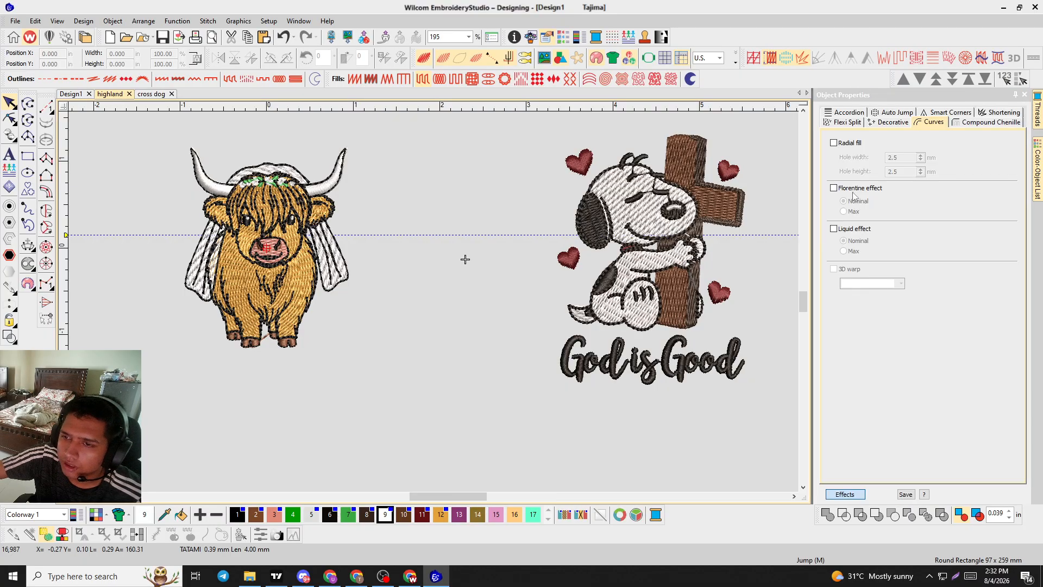
{"action": "left_click", "coordinate": [844, 494]}
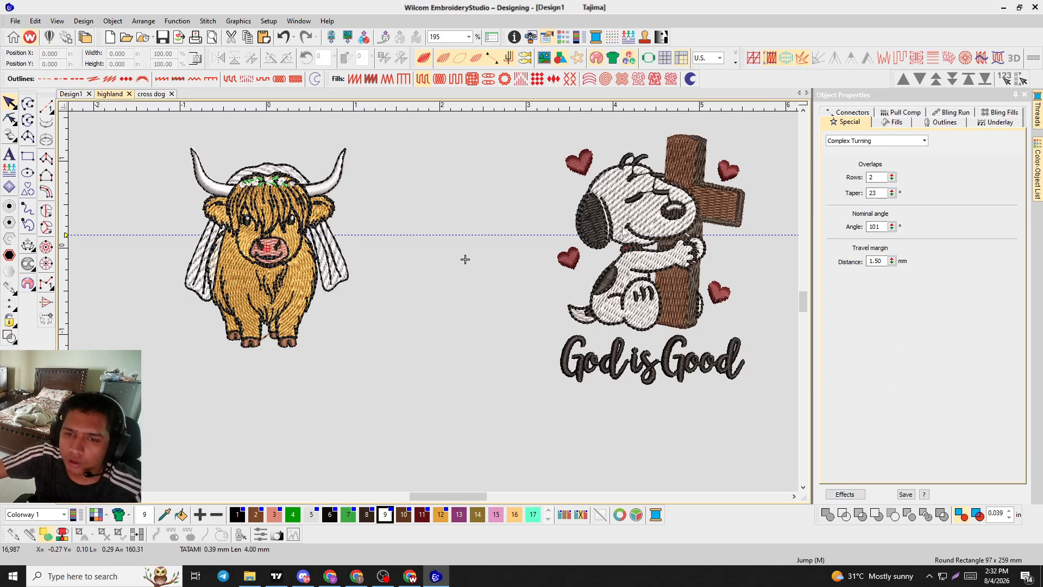
Try moving the dog's white head fill out of the design to expose its shape, and undo the move.
{"action": "scroll", "coordinate": [597, 261], "scroll_direction": "down", "scroll_amount": 1}
{"action": "scroll", "coordinate": [433, 302], "scroll_direction": "up", "scroll_amount": 2}
{"action": "left_click_drag", "start_coordinate": [482, 234], "coordinate": [283, 442]}
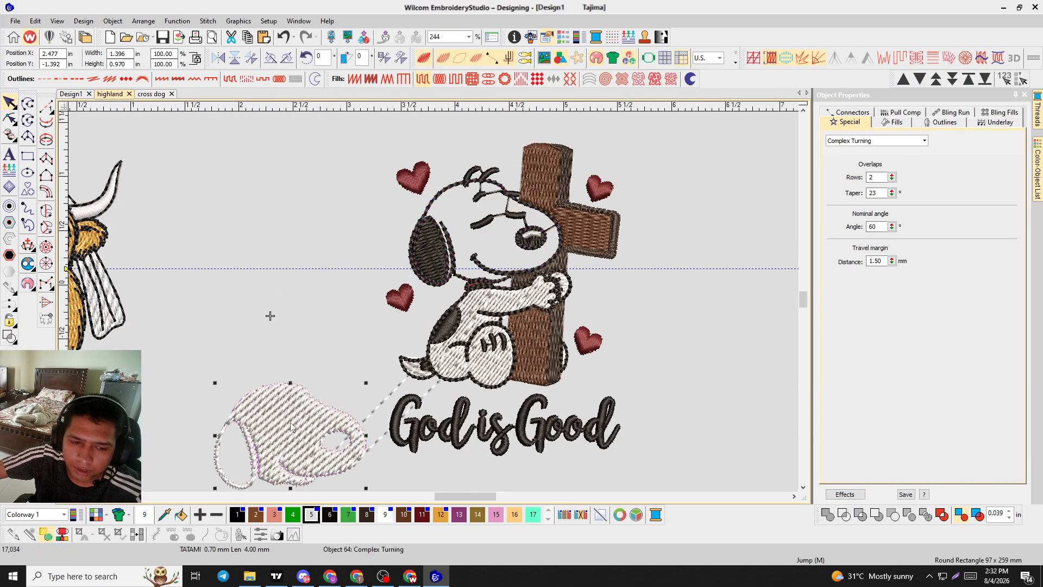
{"action": "scroll", "coordinate": [282, 442], "scroll_direction": "up", "scroll_amount": 5}
{"action": "scroll", "coordinate": [448, 323], "scroll_direction": "down", "scroll_amount": 5}
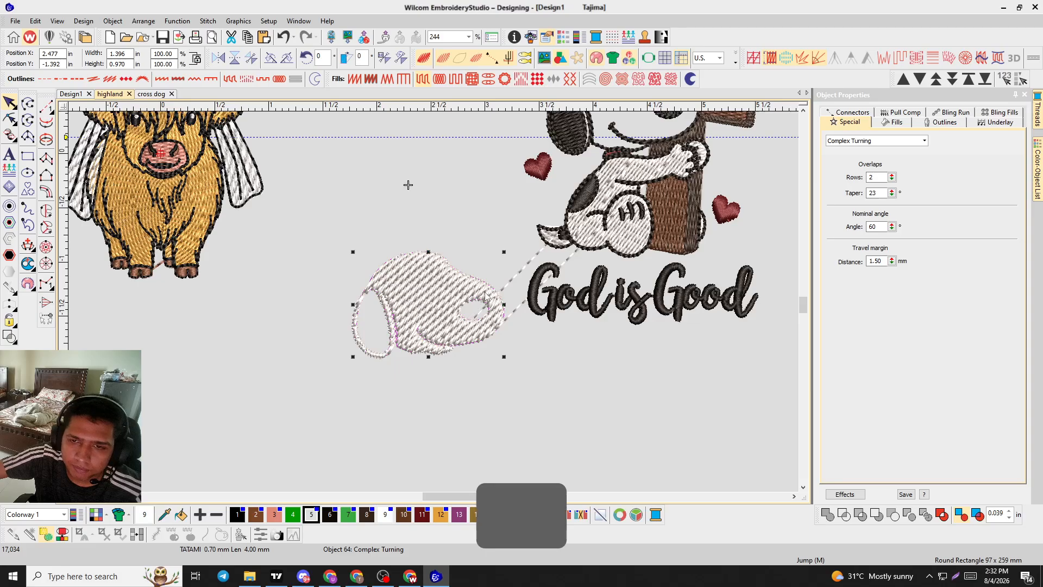
{"action": "scroll", "coordinate": [471, 316], "scroll_direction": "up", "scroll_amount": 2}
{"action": "scroll", "coordinate": [439, 323], "scroll_direction": "down", "scroll_amount": 5}
{"action": "key", "text": "ctrl+z"}
{"action": "left_click", "coordinate": [289, 358]}
{"action": "scroll", "coordinate": [289, 357], "scroll_direction": "down", "scroll_amount": 3}
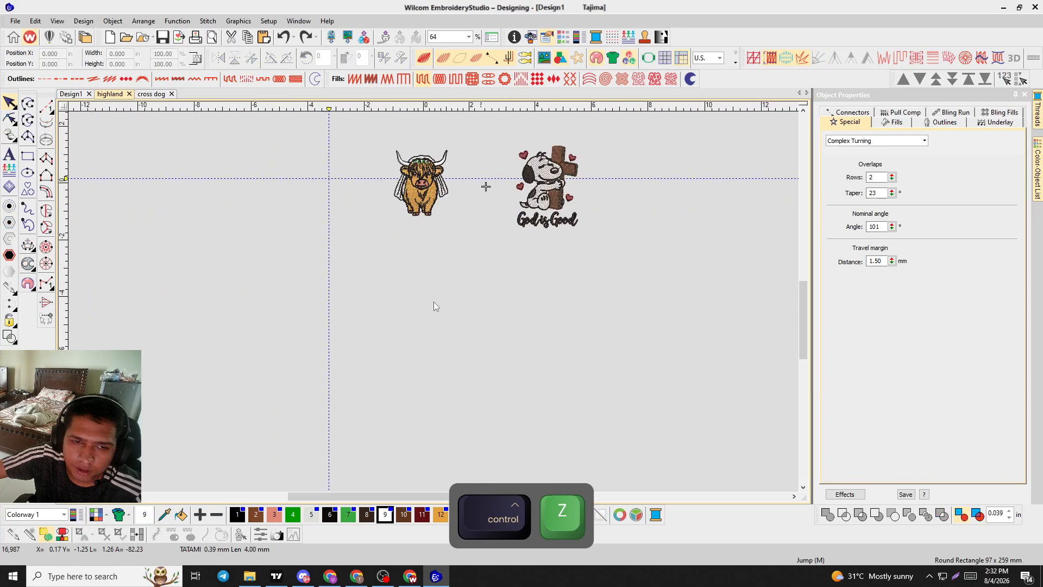
Draw a filled rectangle about 2.5 in wide and 1.2 in high in the empty area below the two designs.
{"action": "scroll", "coordinate": [434, 303], "scroll_direction": "up", "scroll_amount": 4}
{"action": "left_click", "coordinate": [27, 156]}
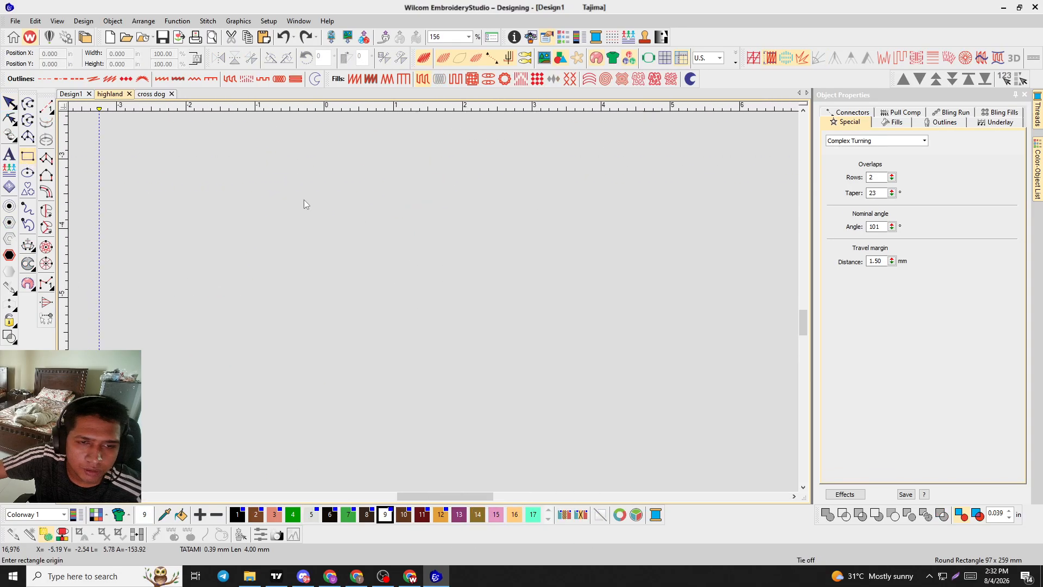
{"action": "left_click", "coordinate": [313, 201]}
{"action": "left_click", "coordinate": [484, 281]}
{"action": "scroll", "coordinate": [480, 304], "scroll_direction": "up", "scroll_amount": 5}
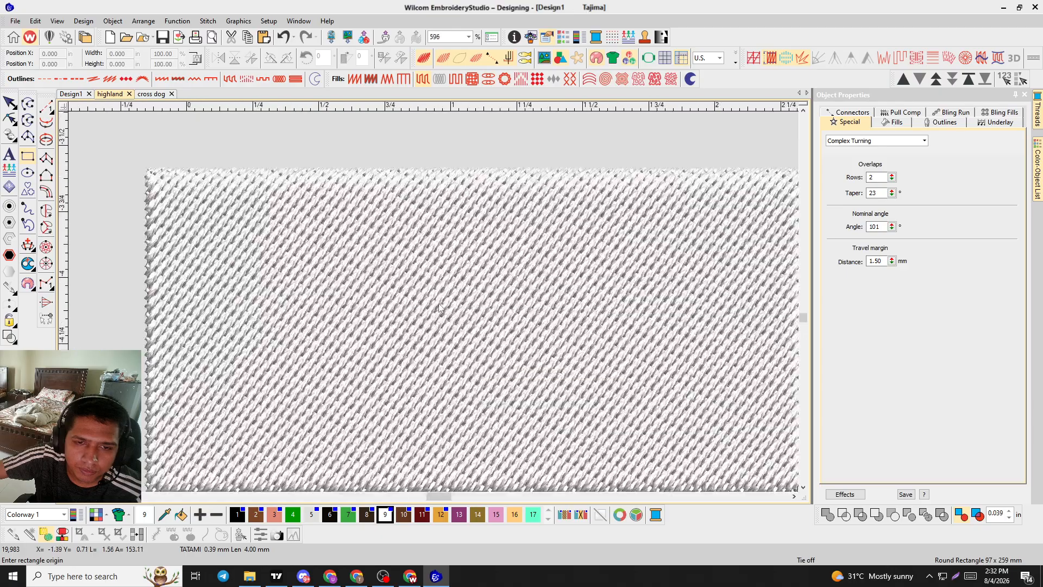
{"action": "scroll", "coordinate": [481, 310], "scroll_direction": "down", "scroll_amount": 4}
{"action": "scroll", "coordinate": [480, 318], "scroll_direction": "up", "scroll_amount": 2}
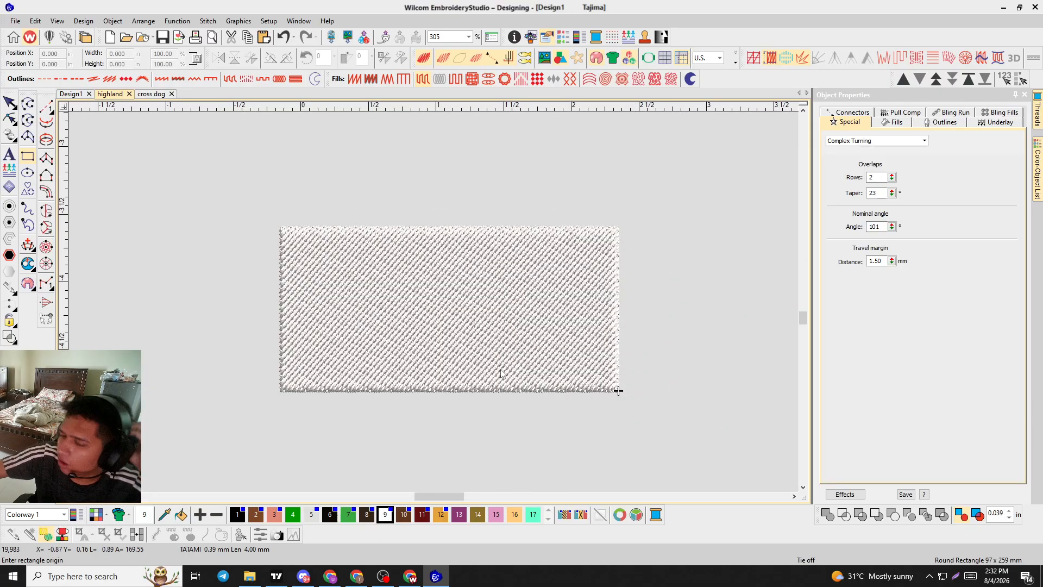
Turn off the realistic stitch view and select the rectangle to inspect its individual stitch lines.
{"action": "key", "text": "t"}
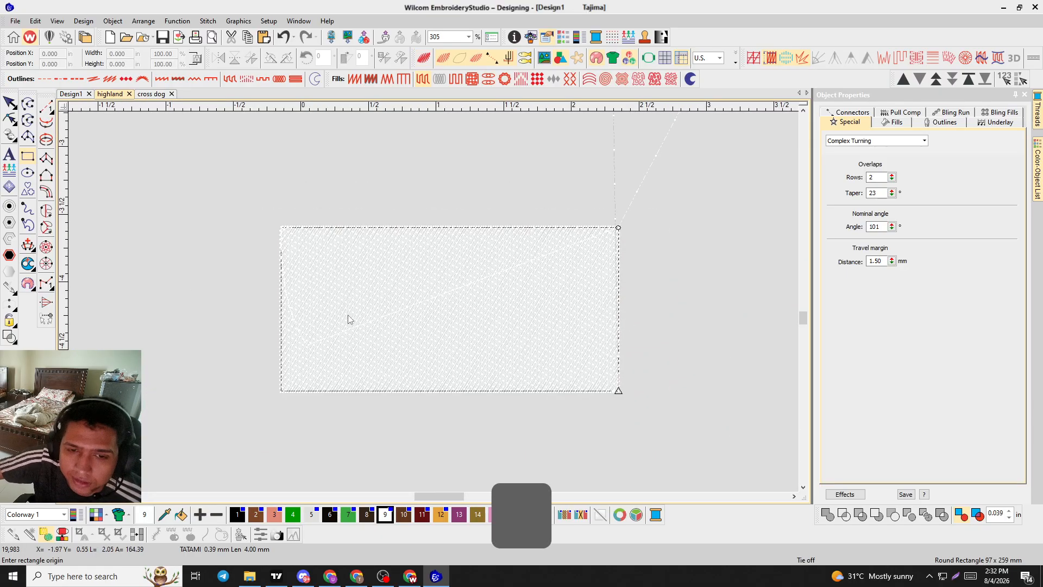
{"action": "scroll", "coordinate": [433, 304], "scroll_direction": "up", "scroll_amount": 3}
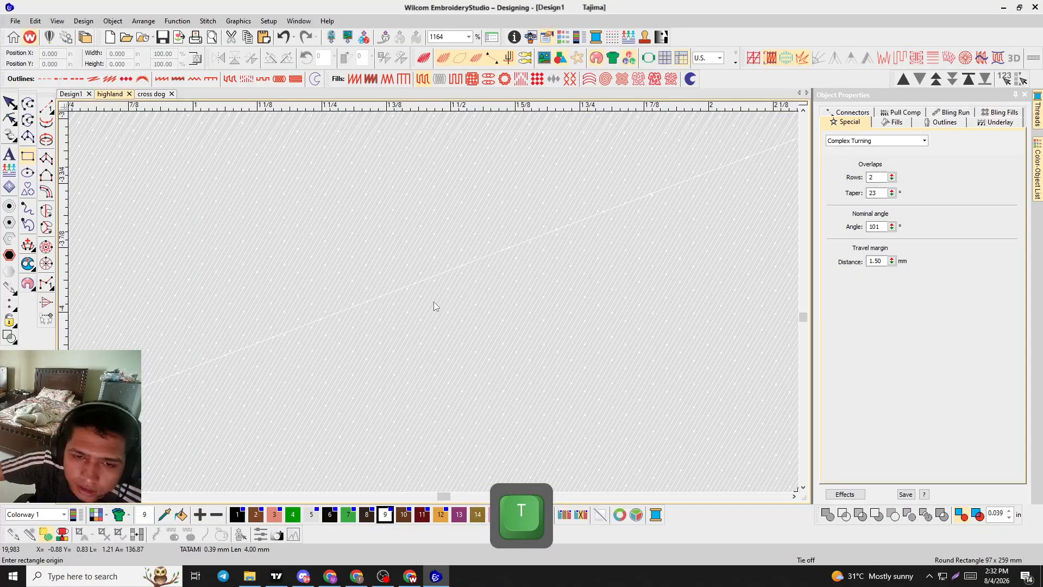
{"action": "left_click", "coordinate": [433, 302]}
{"action": "scroll", "coordinate": [433, 301], "scroll_direction": "down", "scroll_amount": 1}
{"action": "key", "text": "BackSpace"}
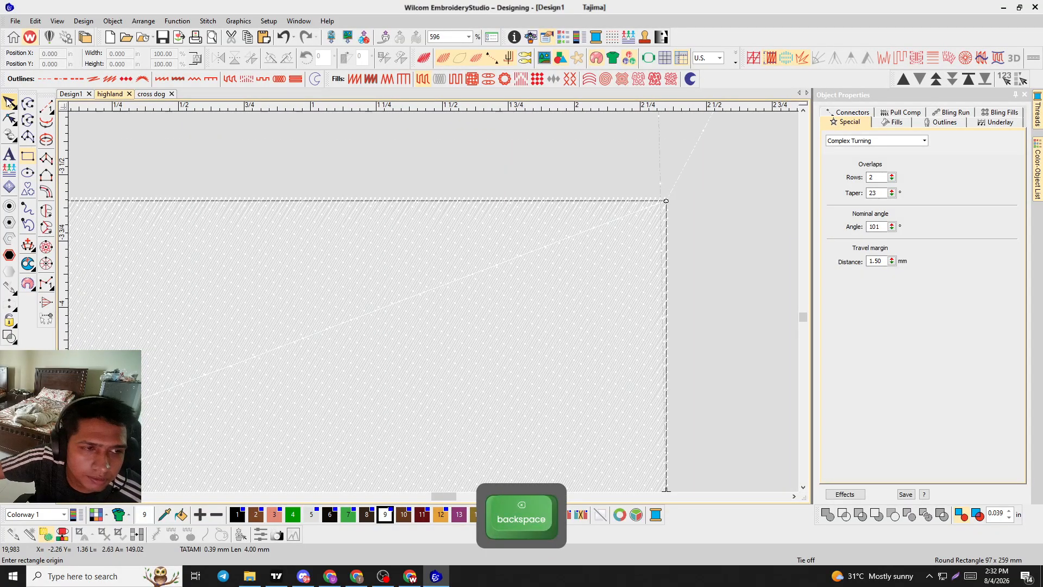
{"action": "scroll", "coordinate": [374, 252], "scroll_direction": "up", "scroll_amount": 5}
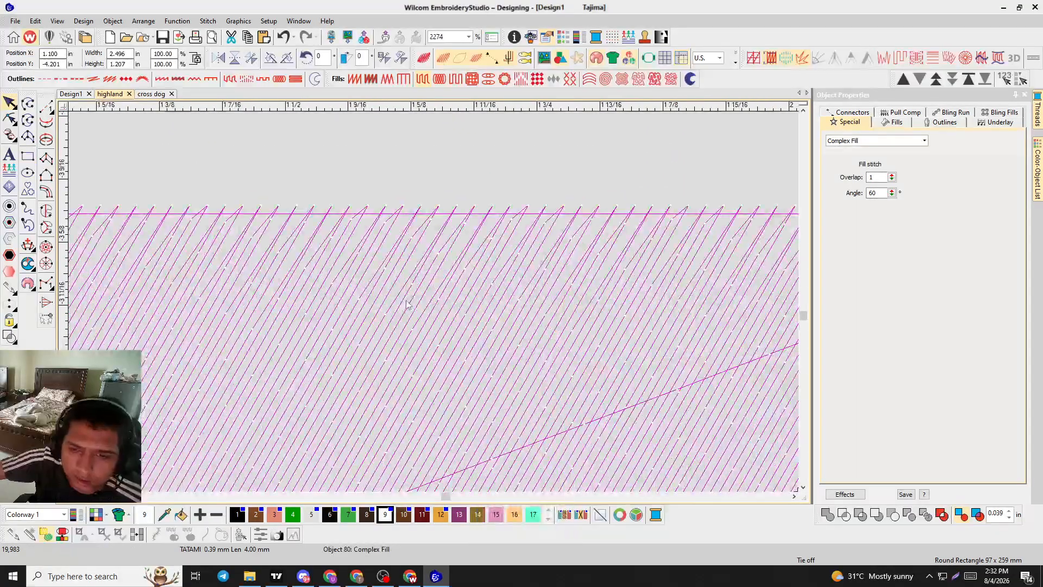
{"action": "scroll", "coordinate": [502, 305], "scroll_direction": "down", "scroll_amount": 13}
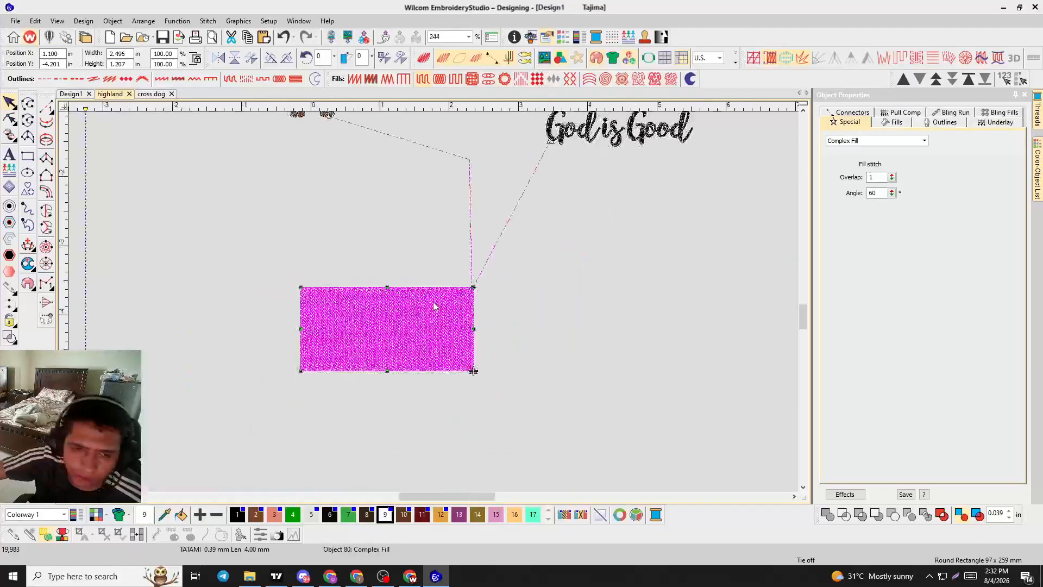
Set the design background color to black and inspect the rectangle's white stitches against it.
{"action": "left_click", "coordinate": [107, 514]}
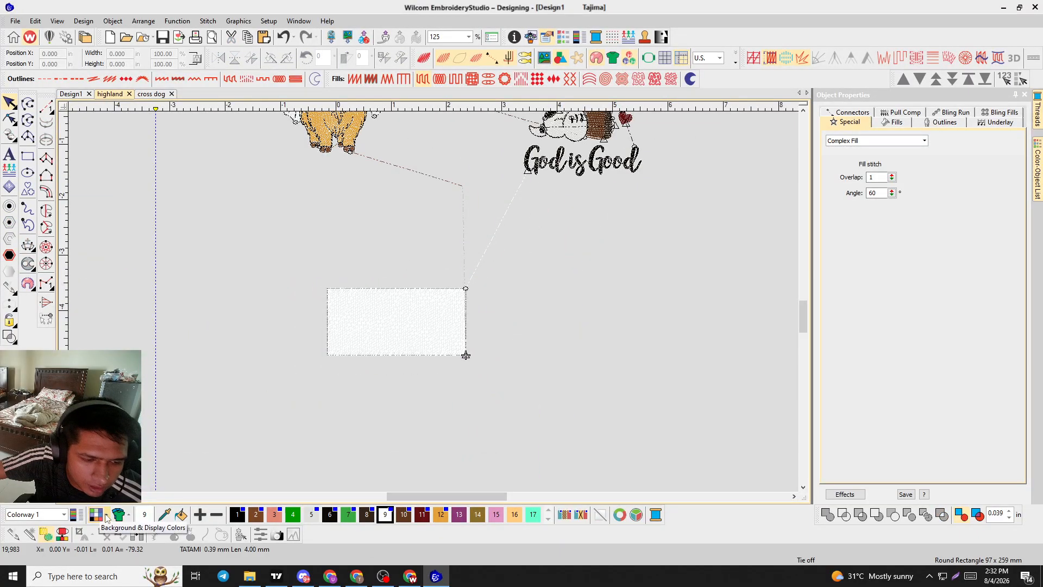
{"action": "mouse_move", "coordinate": [106, 532]}
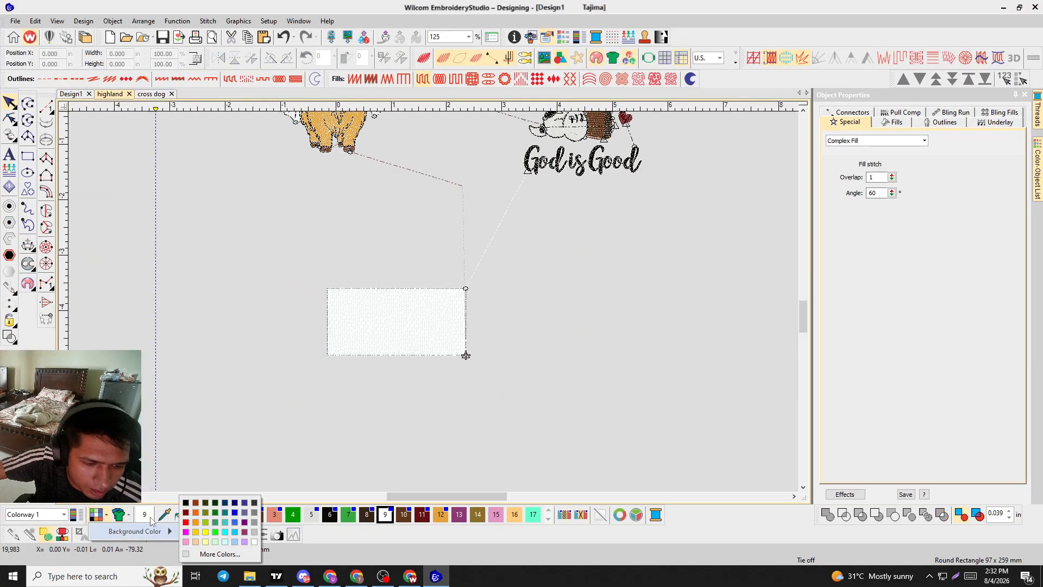
{"action": "left_click", "coordinate": [186, 502]}
{"action": "scroll", "coordinate": [435, 302], "scroll_direction": "up", "scroll_amount": 4}
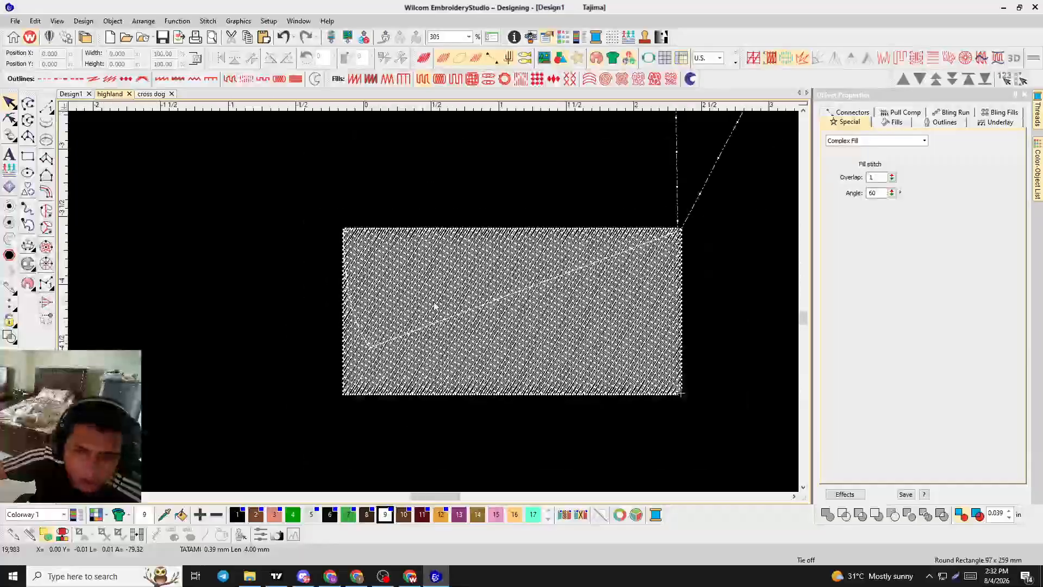
{"action": "scroll", "coordinate": [436, 306], "scroll_direction": "up", "scroll_amount": 3}
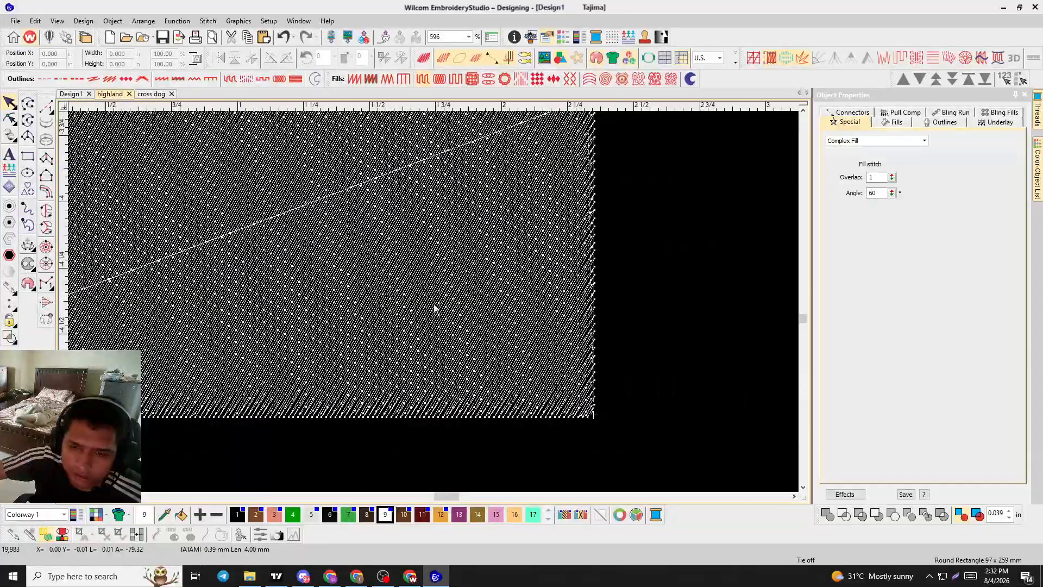
{"action": "scroll", "coordinate": [434, 308], "scroll_direction": "up", "scroll_amount": 4}
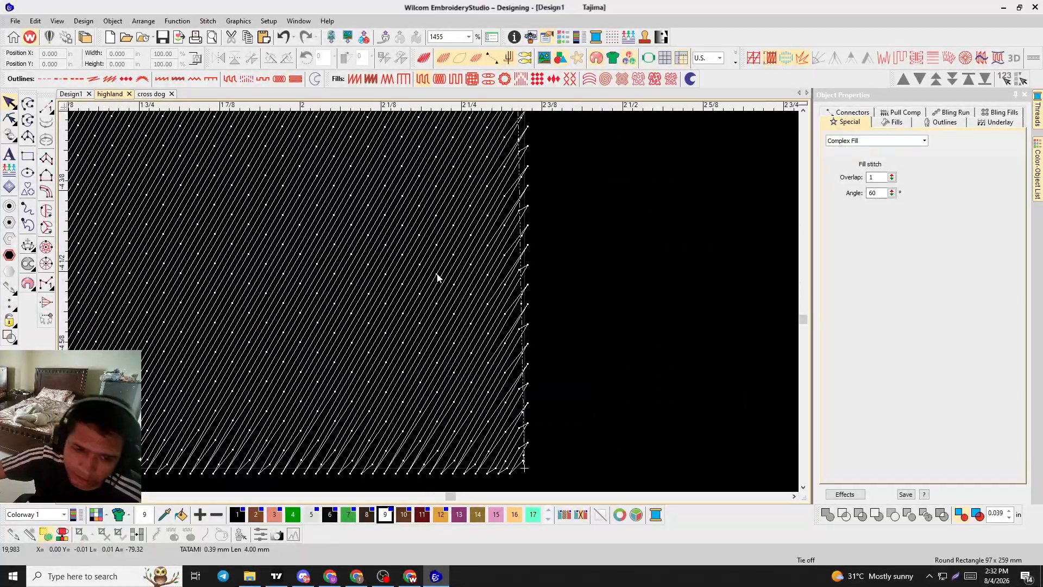
{"action": "scroll", "coordinate": [438, 282], "scroll_direction": "down", "scroll_amount": 3}
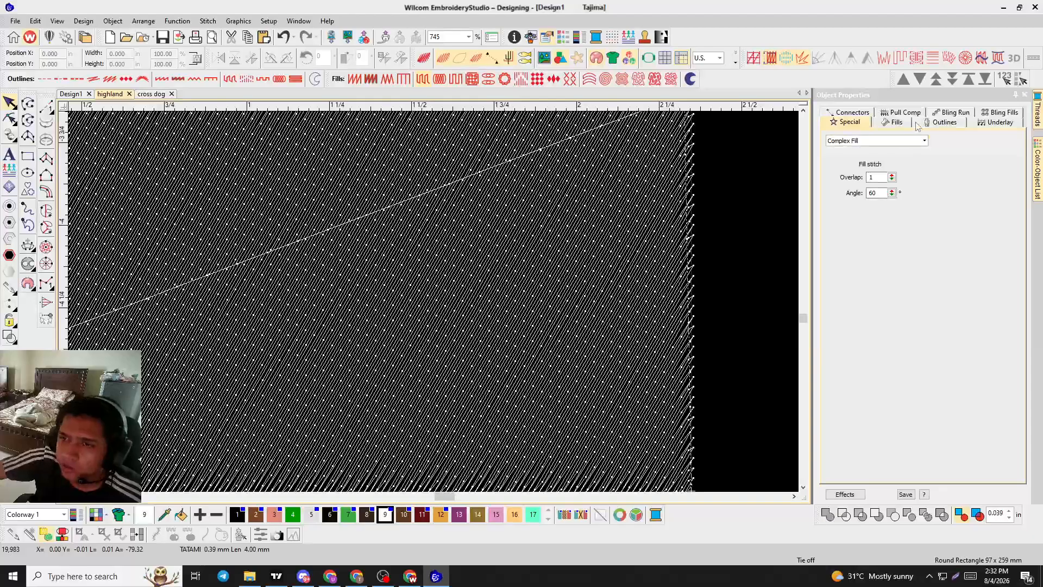
Show the Tatami fill settings and scale the rectangle down to about 0.97 in wide and 0.47 in high.
{"action": "left_click", "coordinate": [893, 122]}
{"action": "scroll", "coordinate": [435, 306], "scroll_direction": "down", "scroll_amount": 1}
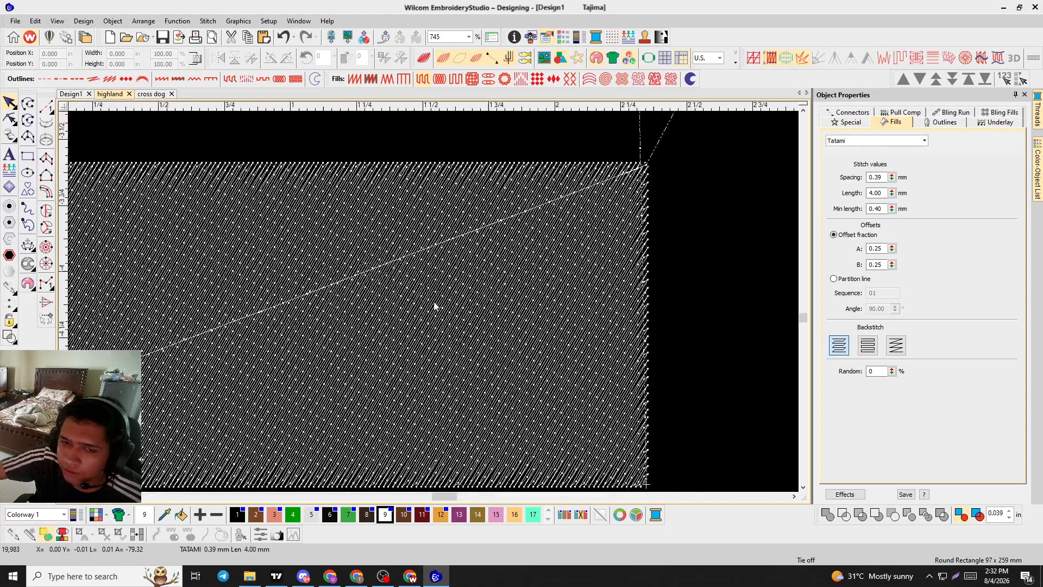
{"action": "scroll", "coordinate": [435, 305], "scroll_direction": "down", "scroll_amount": 4}
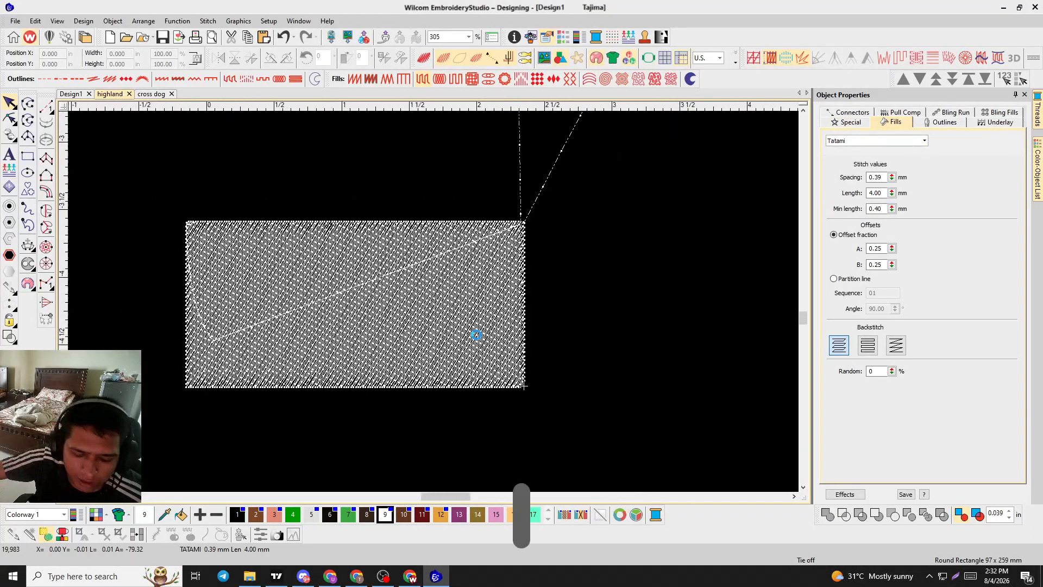
{"action": "key", "text": "h"}
{"action": "left_click", "coordinate": [7, 106]}
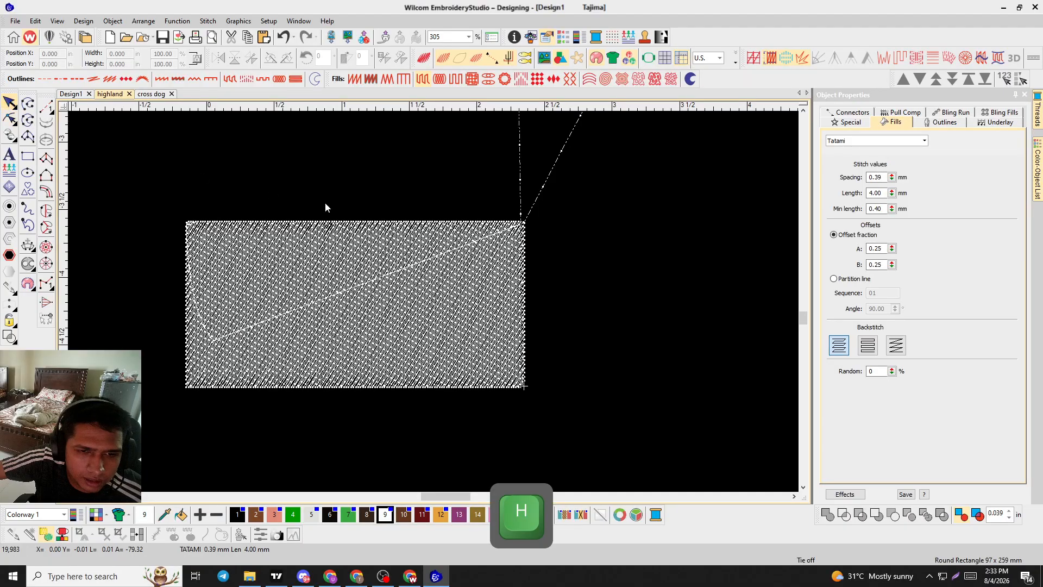
{"action": "left_click", "coordinate": [524, 299]}
{"action": "scroll", "coordinate": [433, 305], "scroll_direction": "down", "scroll_amount": 2}
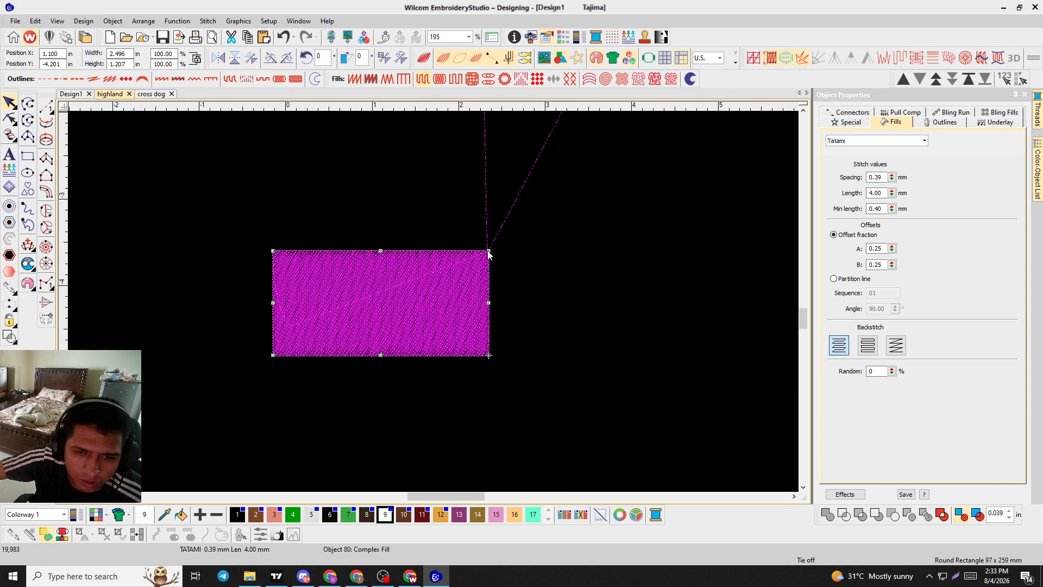
{"action": "left_click_drag", "start_coordinate": [488, 254], "coordinate": [356, 315]}
{"action": "scroll", "coordinate": [433, 304], "scroll_direction": "up", "scroll_amount": 5}
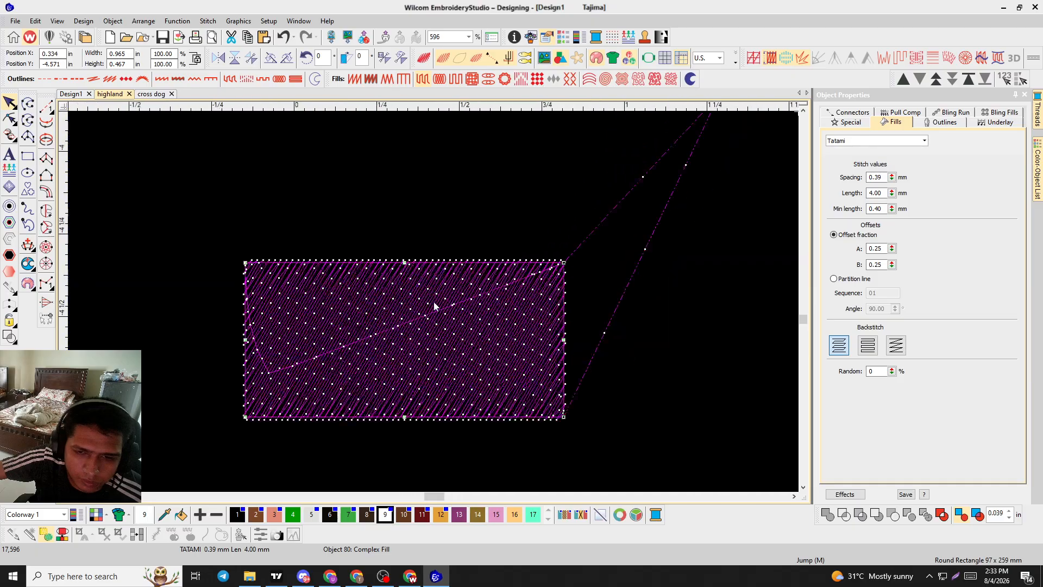
{"action": "scroll", "coordinate": [434, 306], "scroll_direction": "up", "scroll_amount": 4}
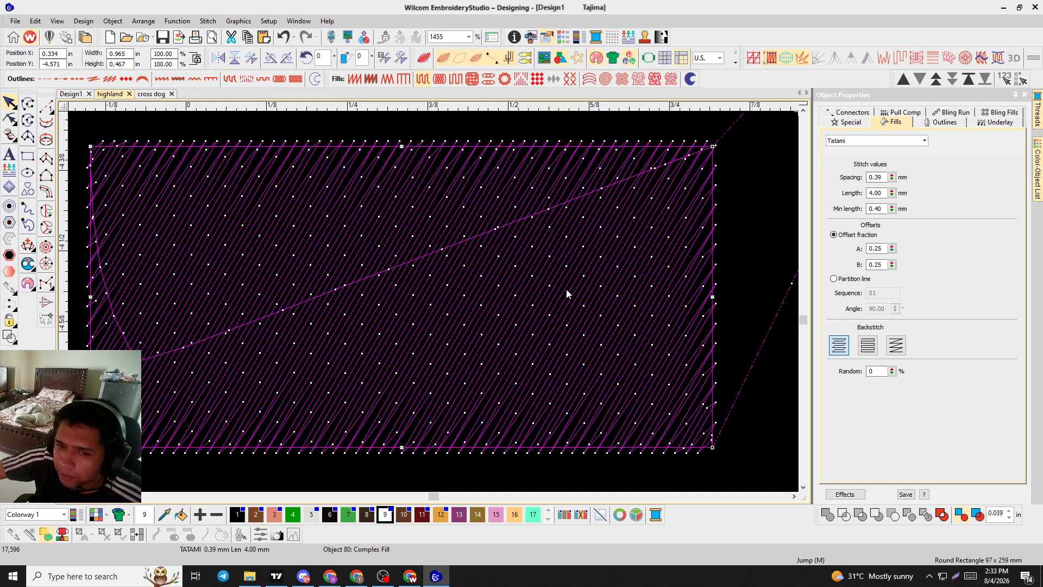
Try Tatami stitch spacings of 1.16 mm and 0.16 mm on the rectangle, and undo them while keeping its reduced size.
{"action": "left_click_drag", "start_coordinate": [891, 177], "coordinate": [841, 135]}
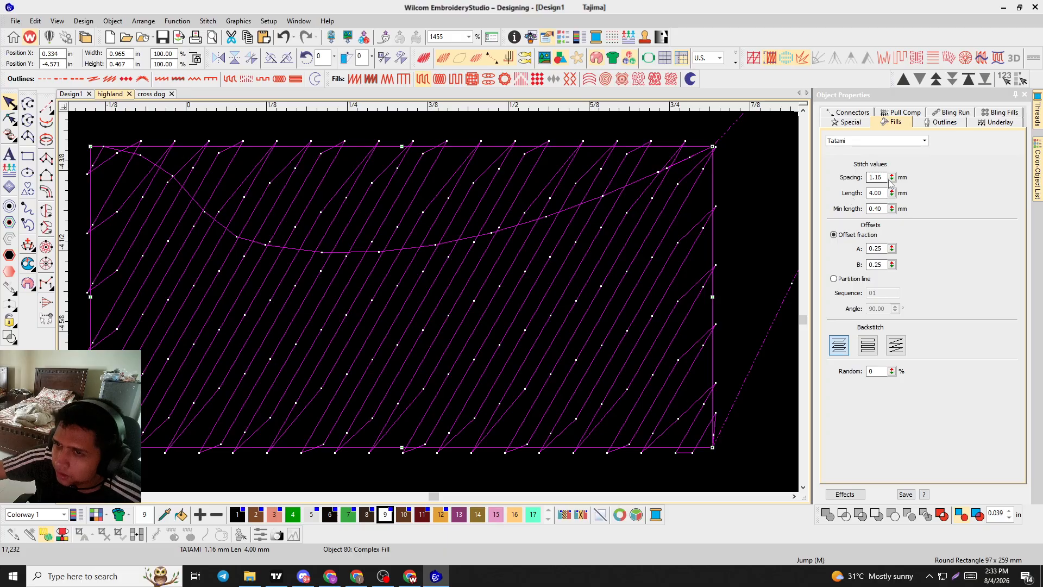
{"action": "left_click_drag", "start_coordinate": [891, 177], "coordinate": [835, 248]}
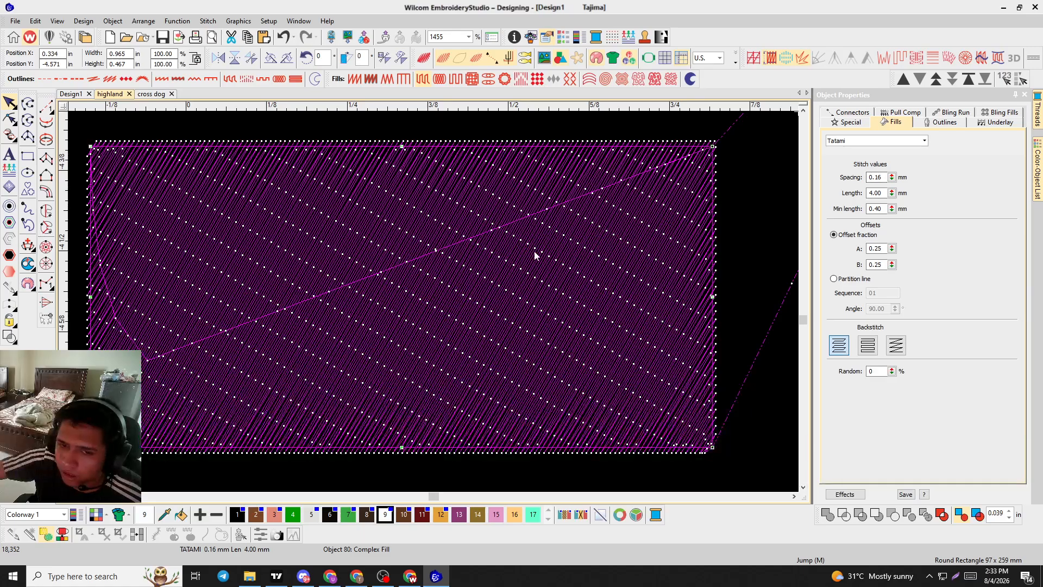
{"action": "key", "text": "ctrl+z"}
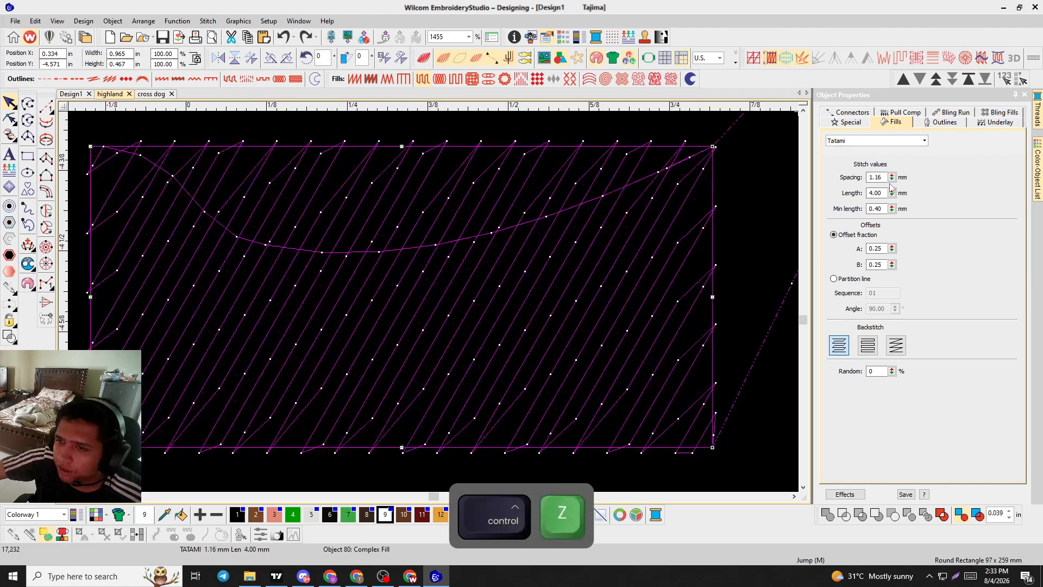
{"action": "key", "text": "ctrl+z"}
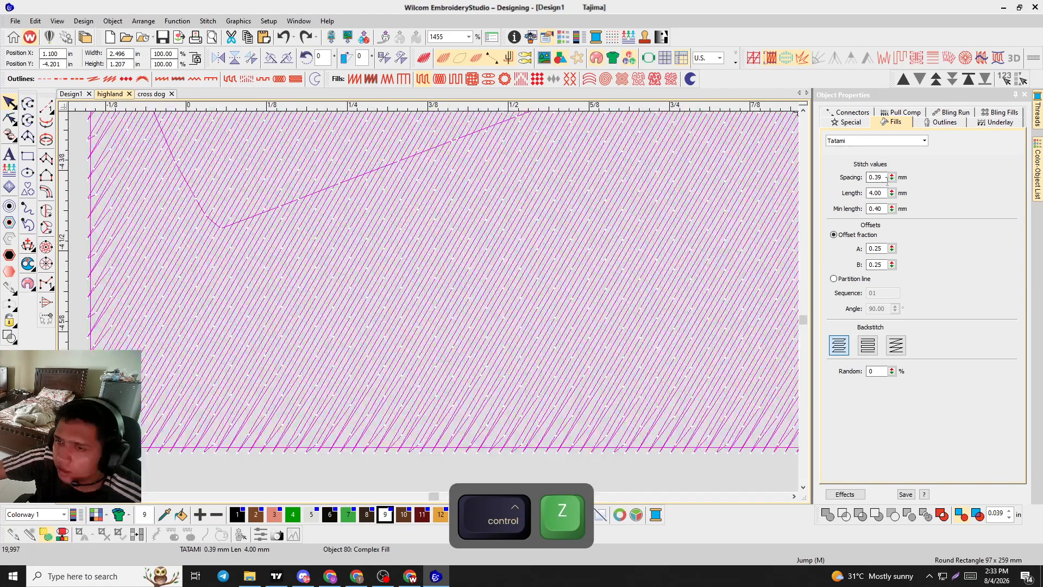
{"action": "key", "text": "ctrl+y"}
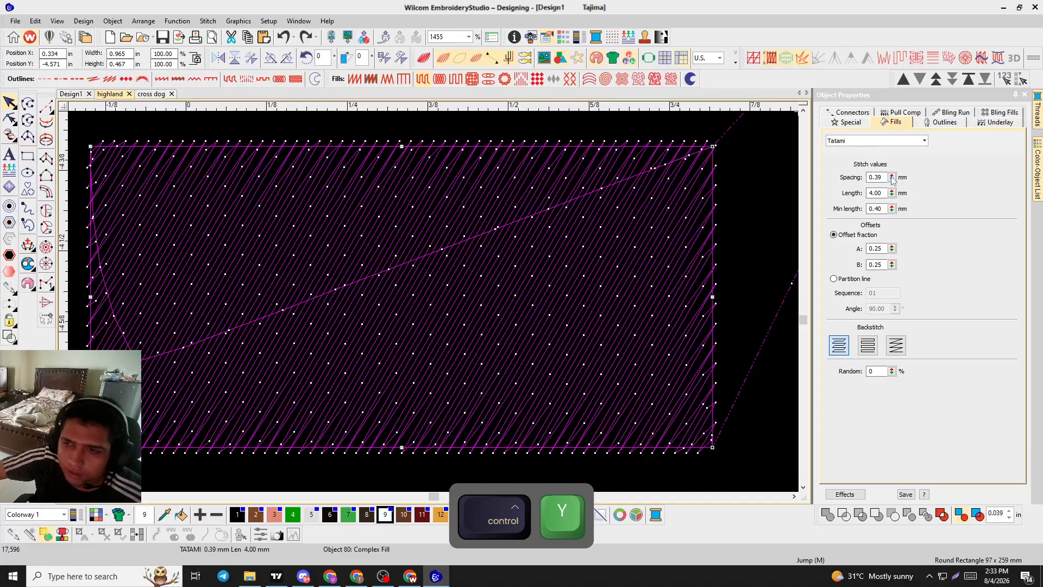
Try a stitch spacing of 0.35 mm on the rectangle's fill, set it to 0.70 mm, and set the stitch length to 8.90 mm.
{"action": "left_click_drag", "start_coordinate": [892, 179], "coordinate": [891, 221]}
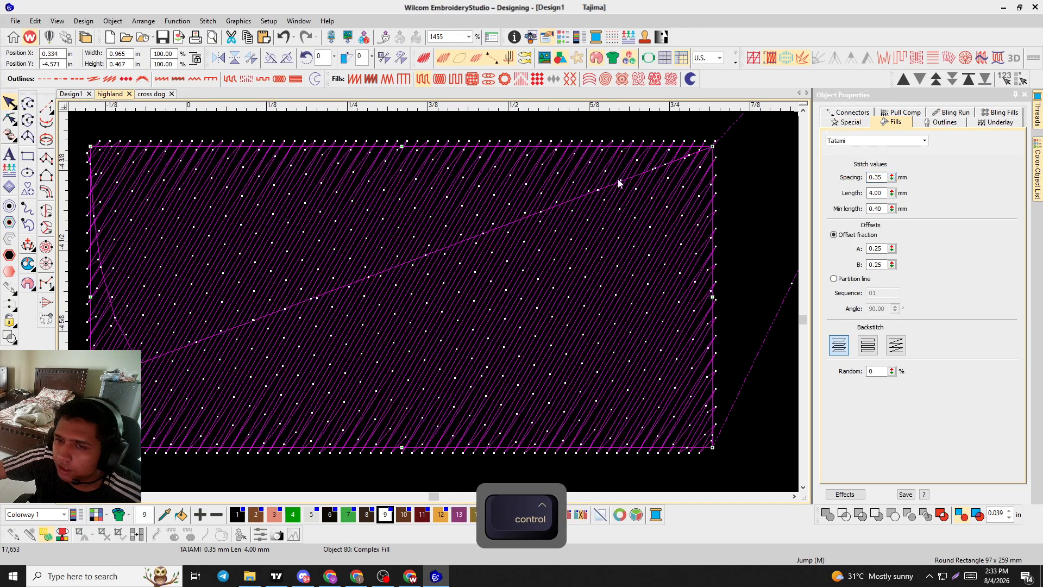
{"action": "left_click_drag", "start_coordinate": [891, 179], "coordinate": [850, 203]}
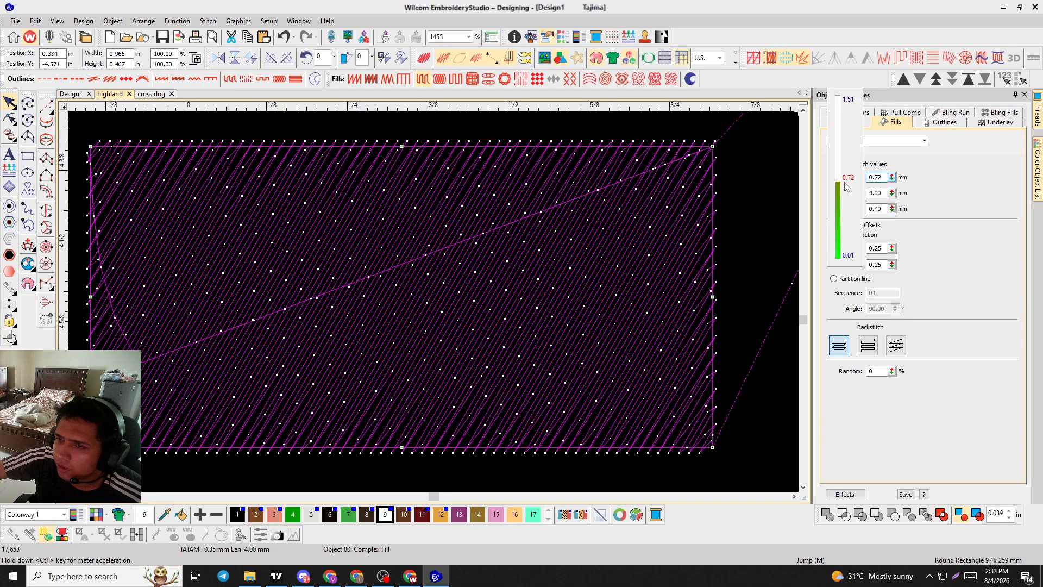
{"action": "left_click_drag", "start_coordinate": [842, 188], "coordinate": [843, 189]}
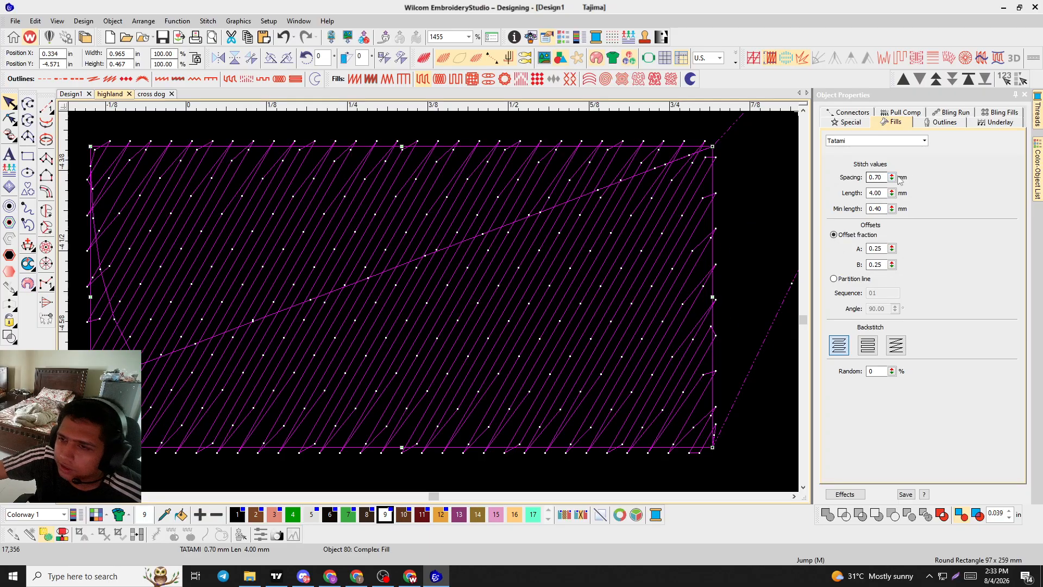
{"action": "left_click_drag", "start_coordinate": [894, 197], "coordinate": [849, 183]}
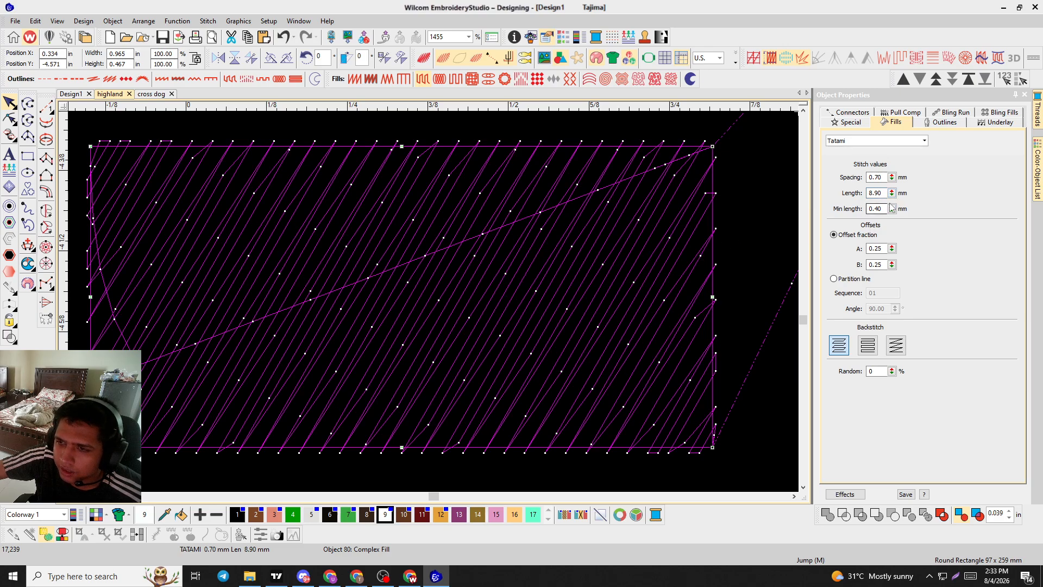
Try stitch lengths of 14.50 mm and 7.10 mm on the rectangle's fill, and undo the length changes.
{"action": "left_click_drag", "start_coordinate": [893, 192], "coordinate": [843, 133]}
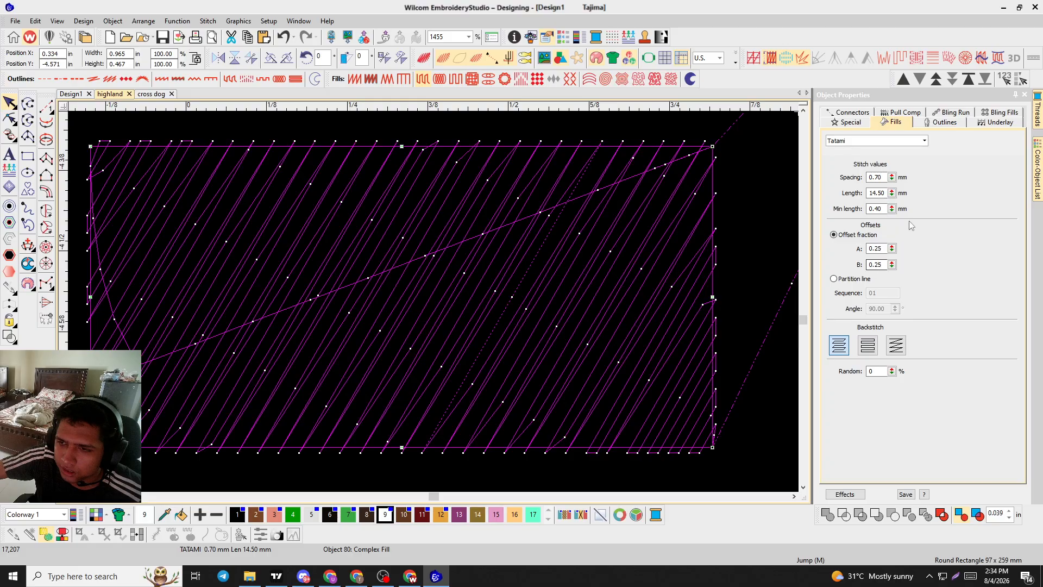
{"action": "left_click_drag", "start_coordinate": [891, 194], "coordinate": [843, 255]}
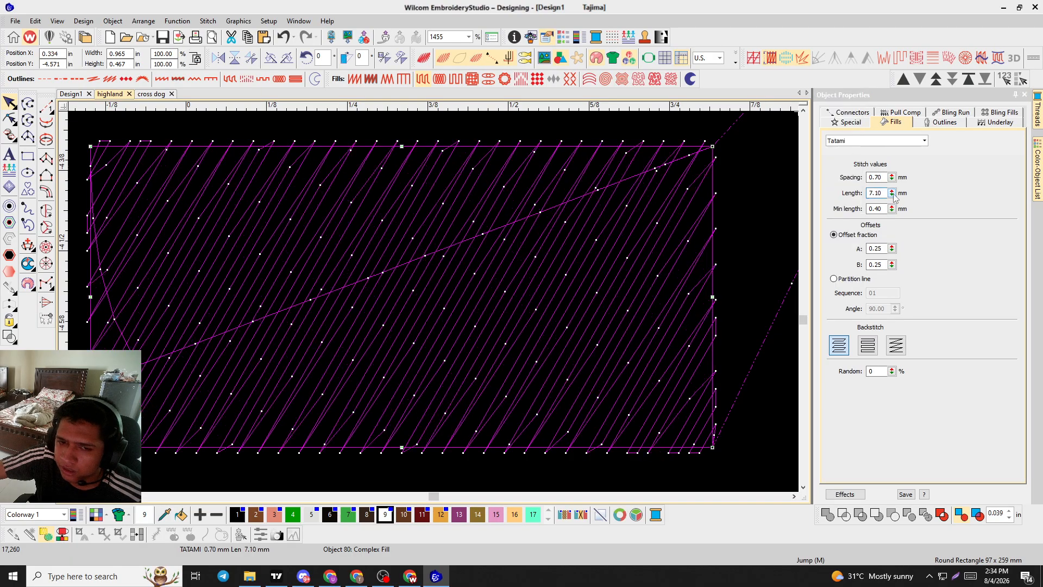
{"action": "key", "text": "ctrl+z"}
{"action": "key", "text": "ctrl+z"}
{"action": "key", "text": "ctrl+z"}
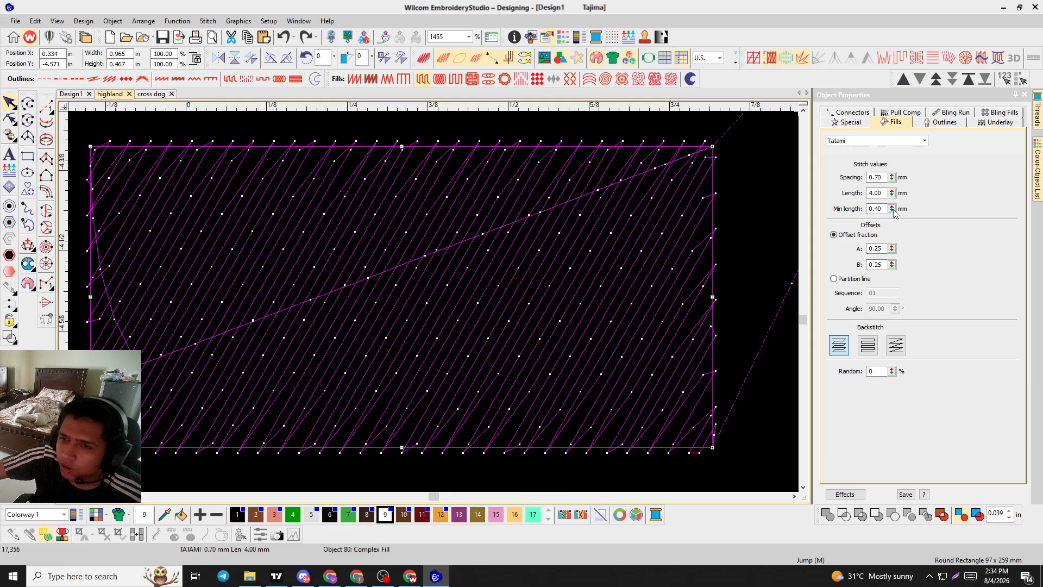
Try minimum stitch lengths of 6.40, 10.80 and 7.10 mm on the fill, and undo them together with the last spacing change.
{"action": "left_click_drag", "start_coordinate": [894, 210], "coordinate": [849, 224]}
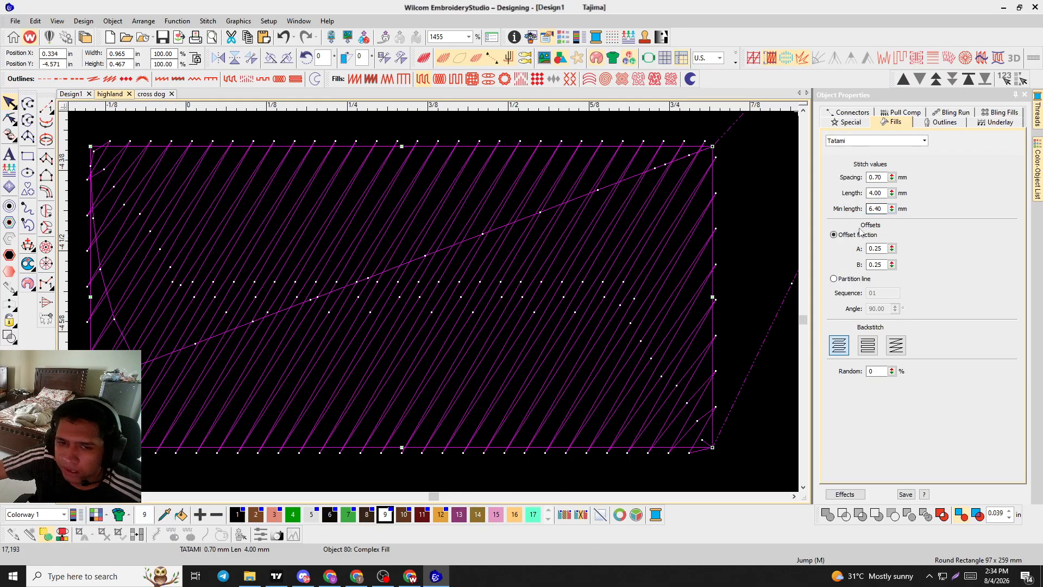
{"action": "key", "text": "ctrl+z"}
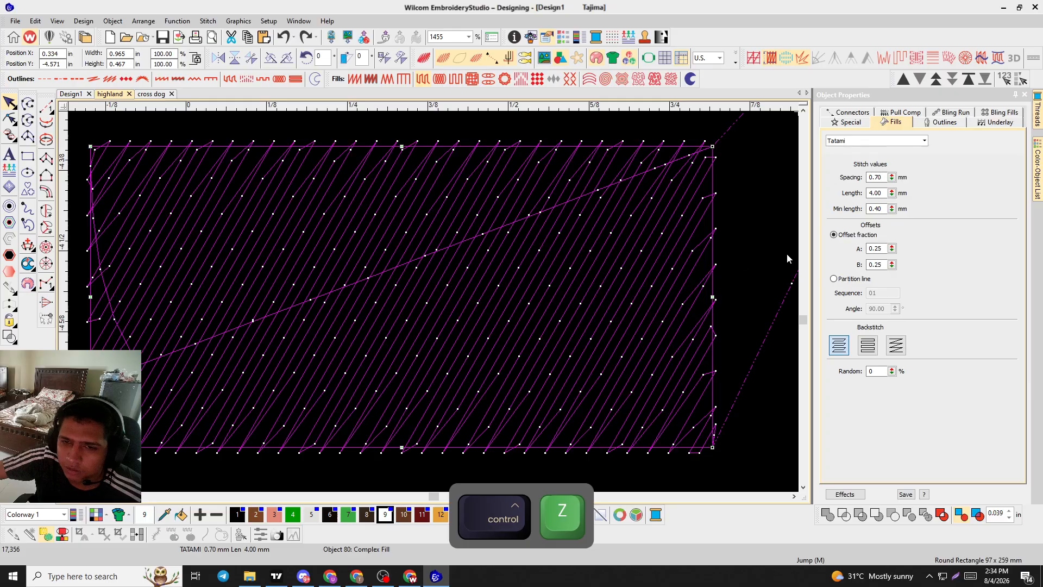
{"action": "left_click_drag", "start_coordinate": [891, 209], "coordinate": [847, 177]}
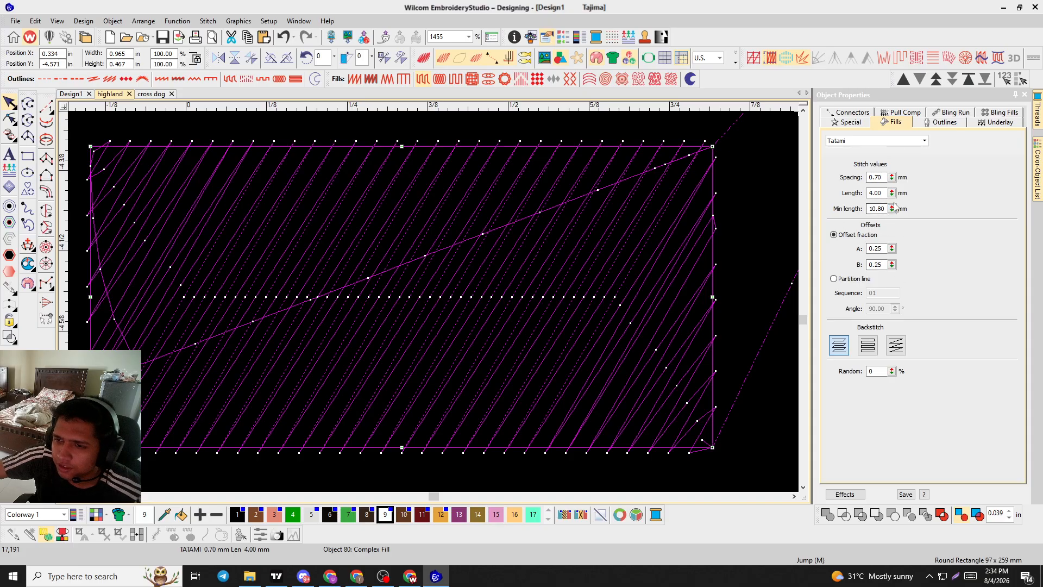
{"action": "left_click_drag", "start_coordinate": [892, 208], "coordinate": [835, 248]}
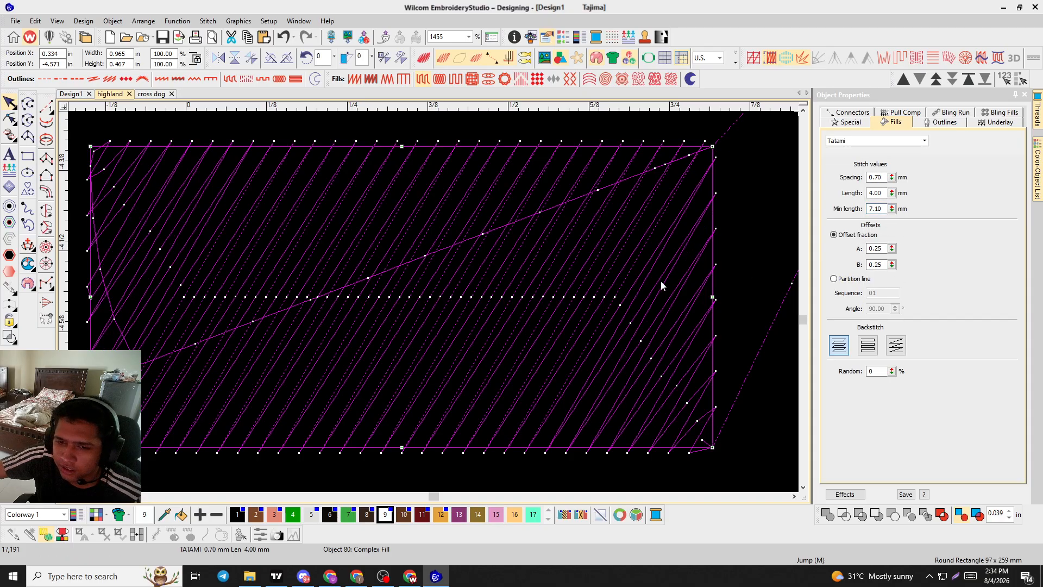
{"action": "key", "text": "ctrl+z"}
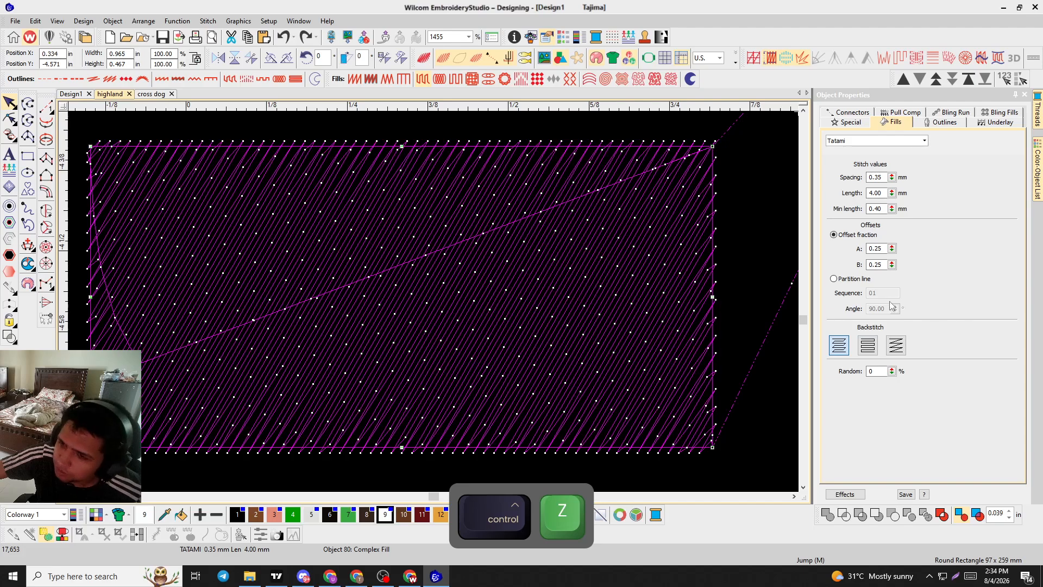
Switch the fill's offsets to a partition line with sequence 64, and inspect the stitches in the realistic thread view.
{"action": "left_click", "coordinate": [837, 279]}
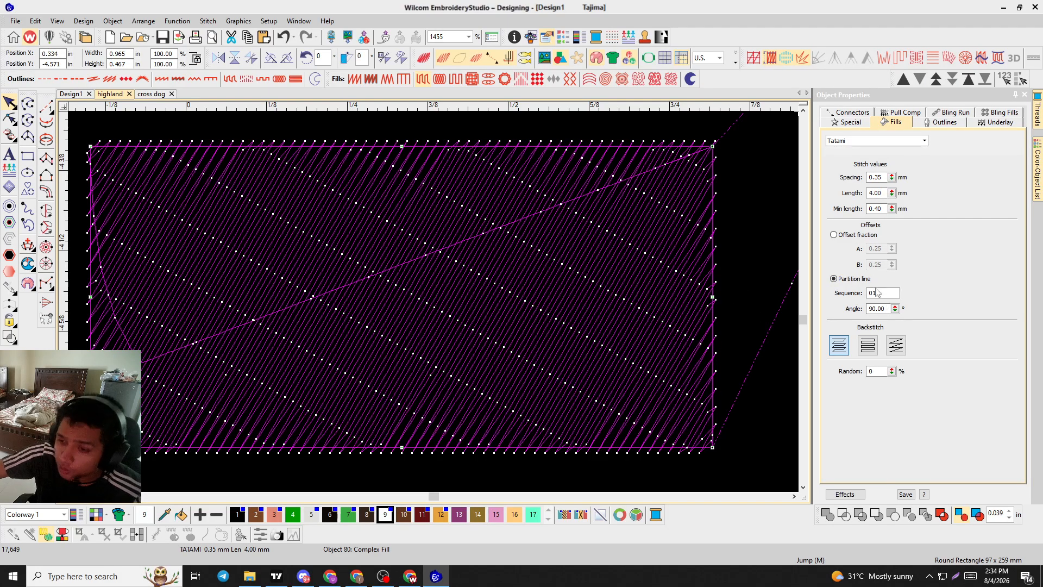
{"action": "left_click_drag", "start_coordinate": [887, 293], "coordinate": [858, 292]}
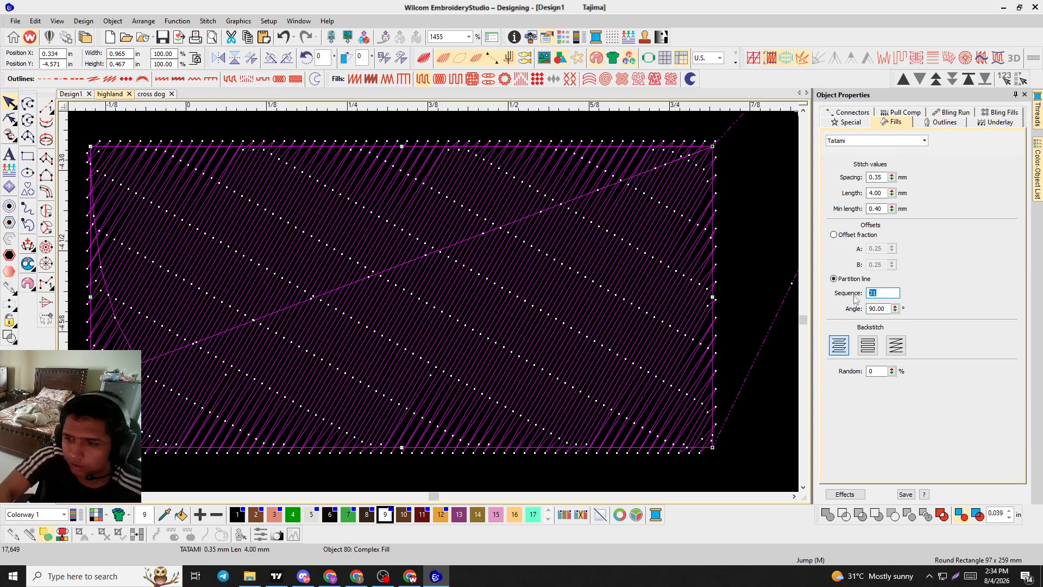
{"action": "type", "text": "64"}
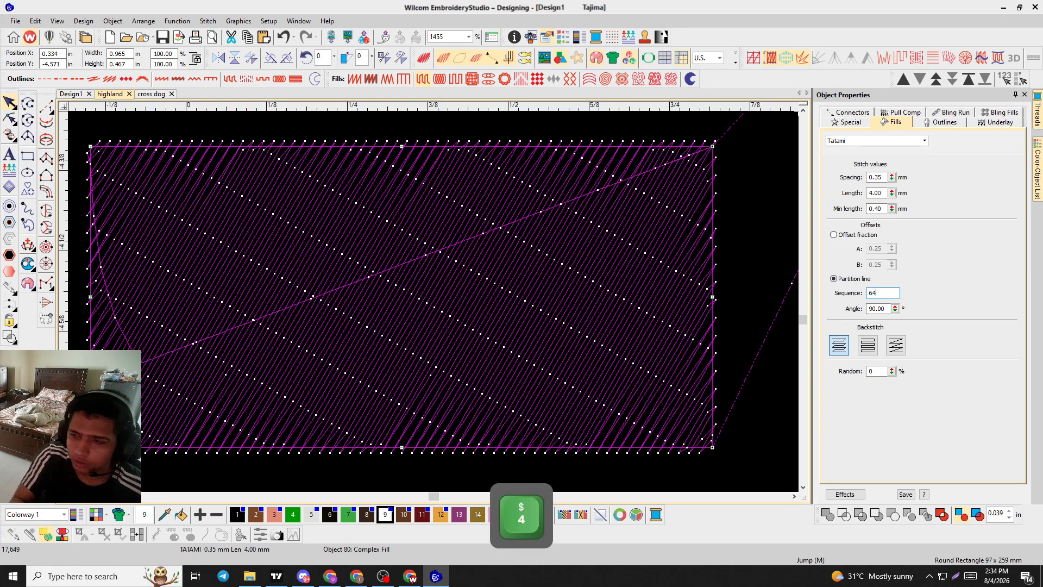
{"action": "key", "text": "Return"}
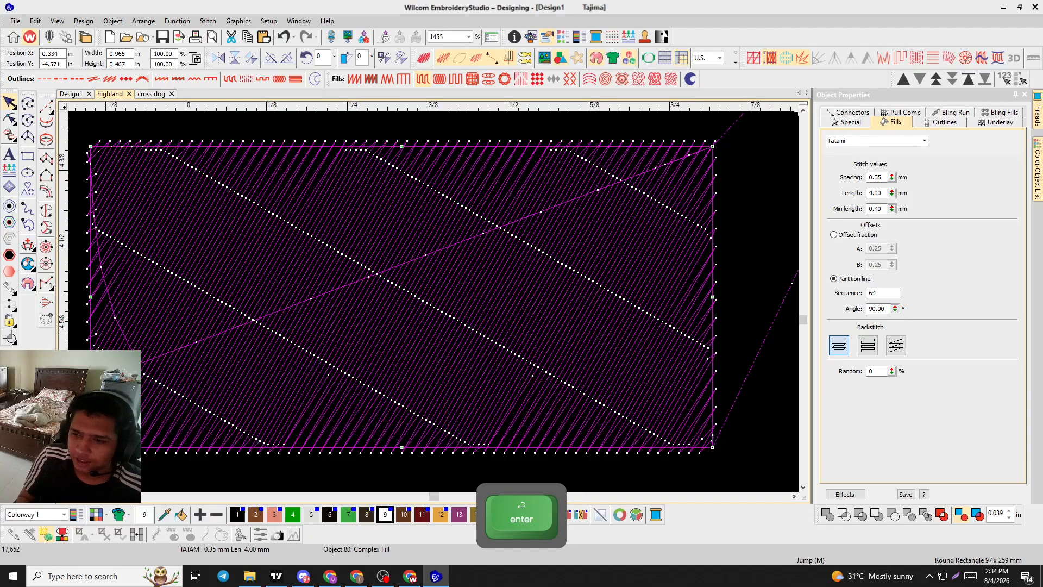
{"action": "key", "text": "t"}
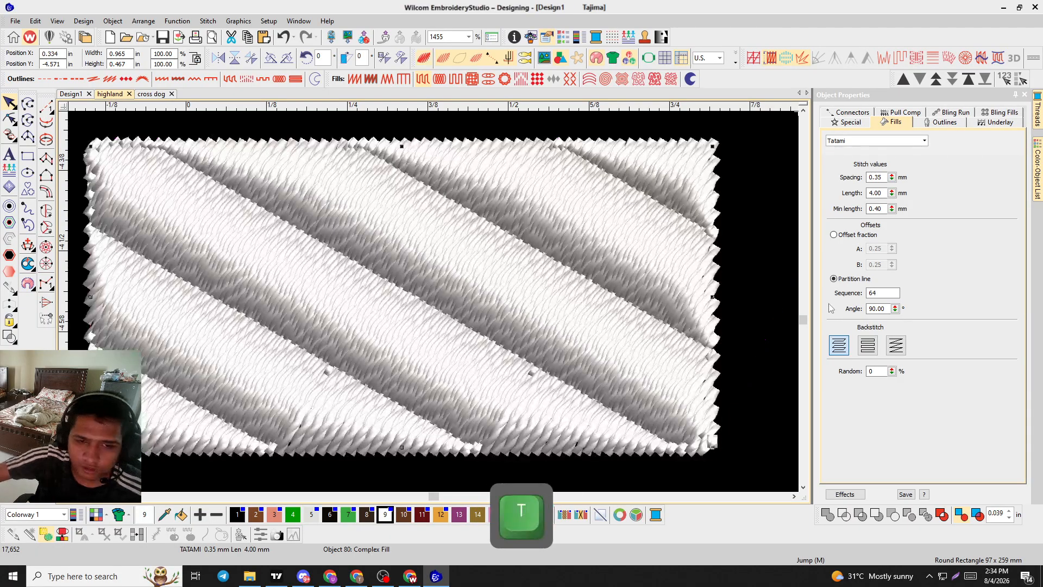
{"action": "scroll", "coordinate": [454, 299], "scroll_direction": "down", "scroll_amount": 4}
{"action": "scroll", "coordinate": [454, 299], "scroll_direction": "up", "scroll_amount": 4}
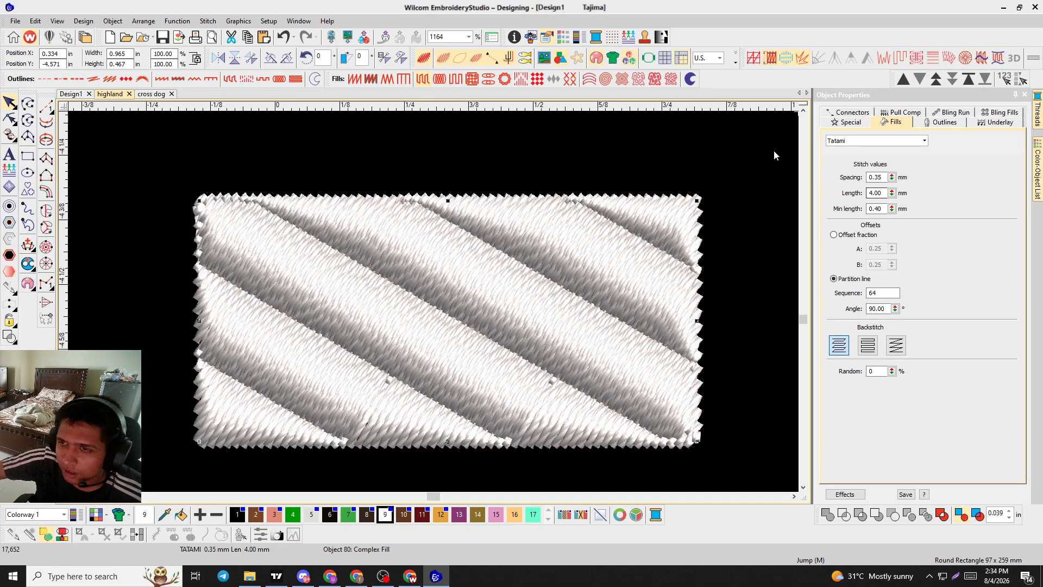
{"action": "scroll", "coordinate": [435, 301], "scroll_direction": "up", "scroll_amount": 1}
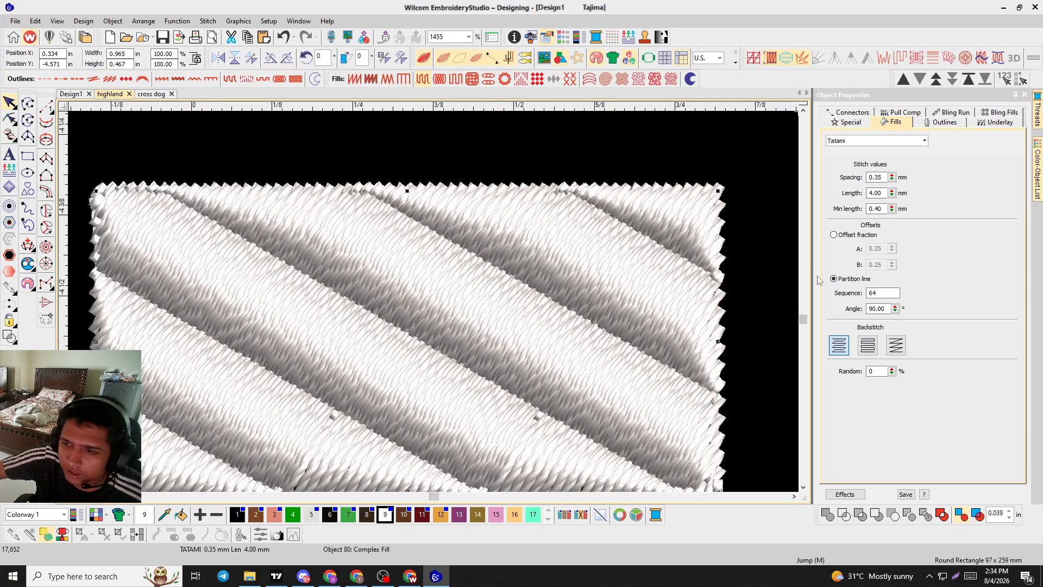
Set the partition line sequence to 3147 and inspect the rectangle's stitch pattern in the realistic thread view.
{"action": "left_click_drag", "start_coordinate": [890, 293], "coordinate": [864, 294]}
{"action": "type", "text": "3147"}
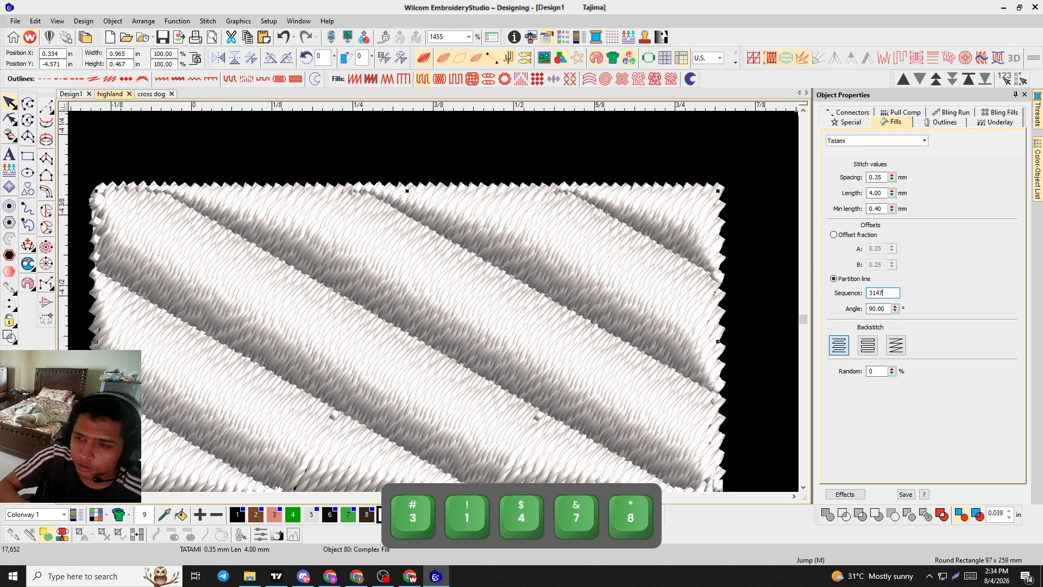
{"action": "key", "text": "Return"}
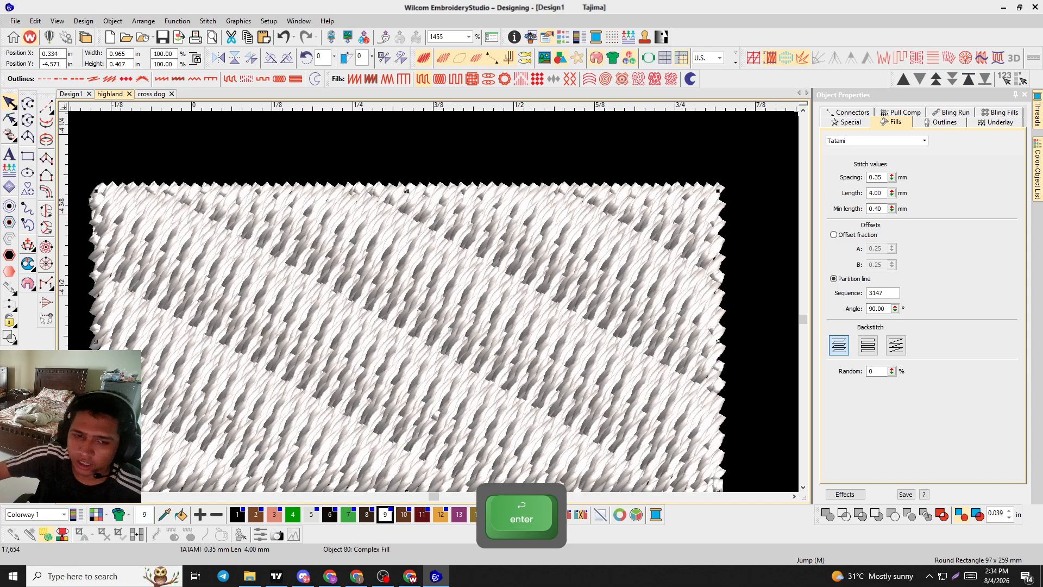
{"action": "key", "text": "t"}
{"action": "scroll", "coordinate": [412, 301], "scroll_direction": "down", "scroll_amount": 2}
{"action": "scroll", "coordinate": [412, 302], "scroll_direction": "up", "scroll_amount": 2}
{"action": "key", "text": "t"}
{"action": "scroll", "coordinate": [421, 306], "scroll_direction": "down", "scroll_amount": 2}
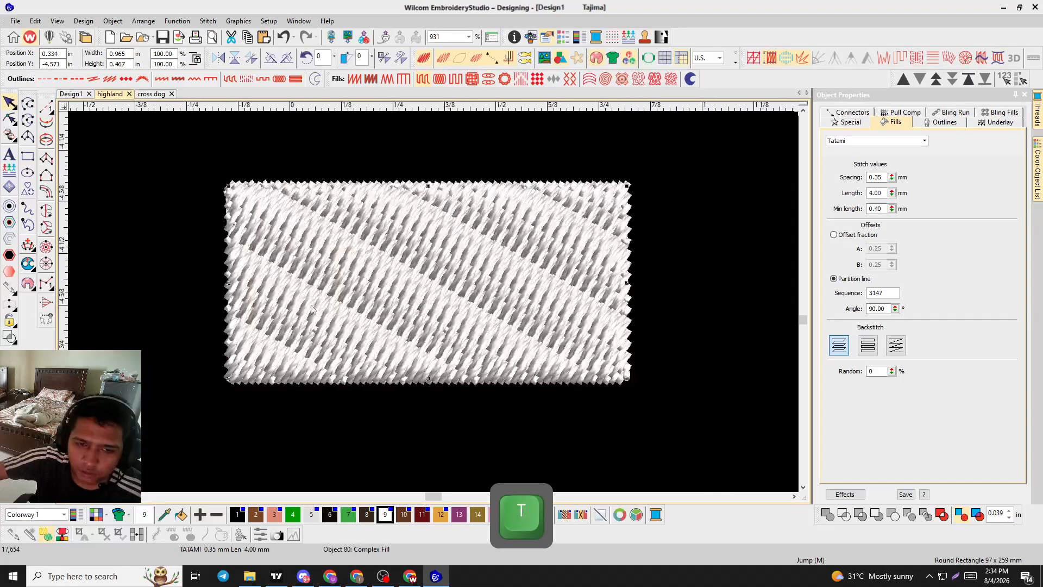
{"action": "scroll", "coordinate": [434, 302], "scroll_direction": "up", "scroll_amount": 4}
{"action": "scroll", "coordinate": [447, 299], "scroll_direction": "down", "scroll_amount": 2}
Re-enter 3147 as the partition line sequence and view the whole rectangle.
{"action": "left_click_drag", "start_coordinate": [888, 292], "coordinate": [864, 299]}
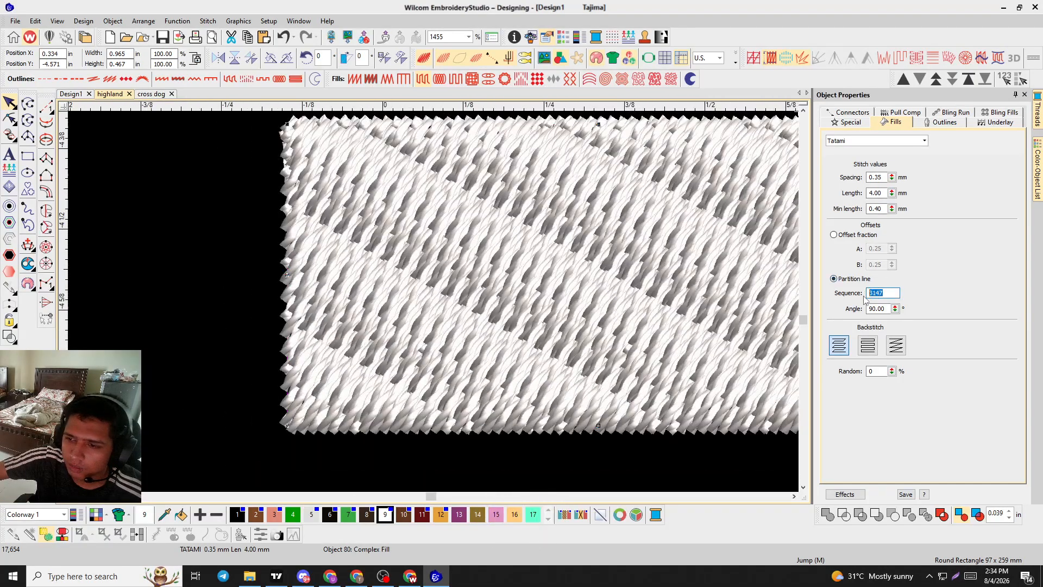
{"action": "type", "text": "3147"}
{"action": "key", "text": "Return"}
{"action": "scroll", "coordinate": [435, 305], "scroll_direction": "down", "scroll_amount": 2}
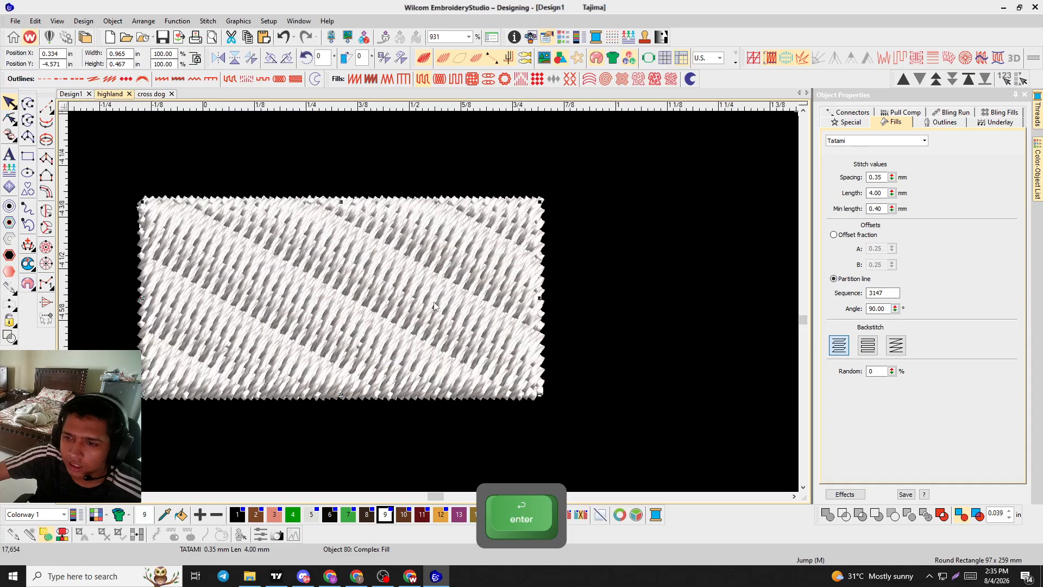
Try a partition line sequence of 1 on the rectangle's fill.
{"action": "left_click_drag", "start_coordinate": [893, 292], "coordinate": [845, 300]}
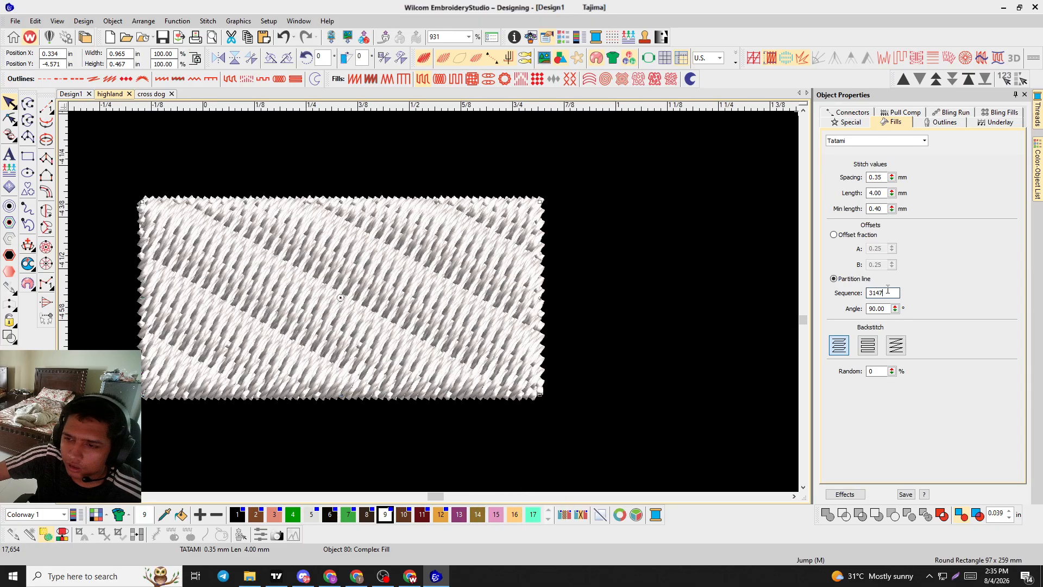
{"action": "type", "text": "1"}
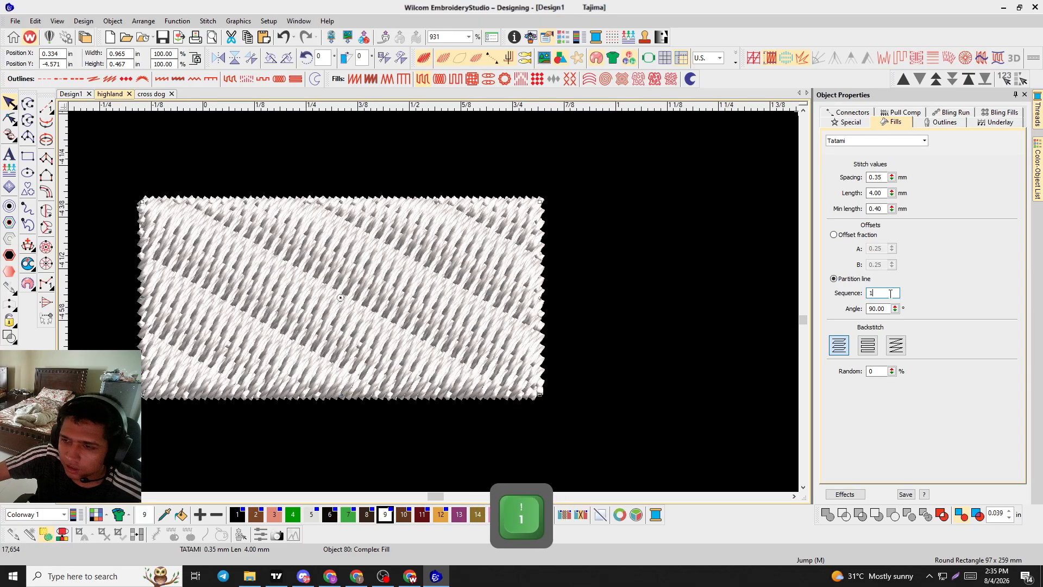
{"action": "key", "text": "Return"}
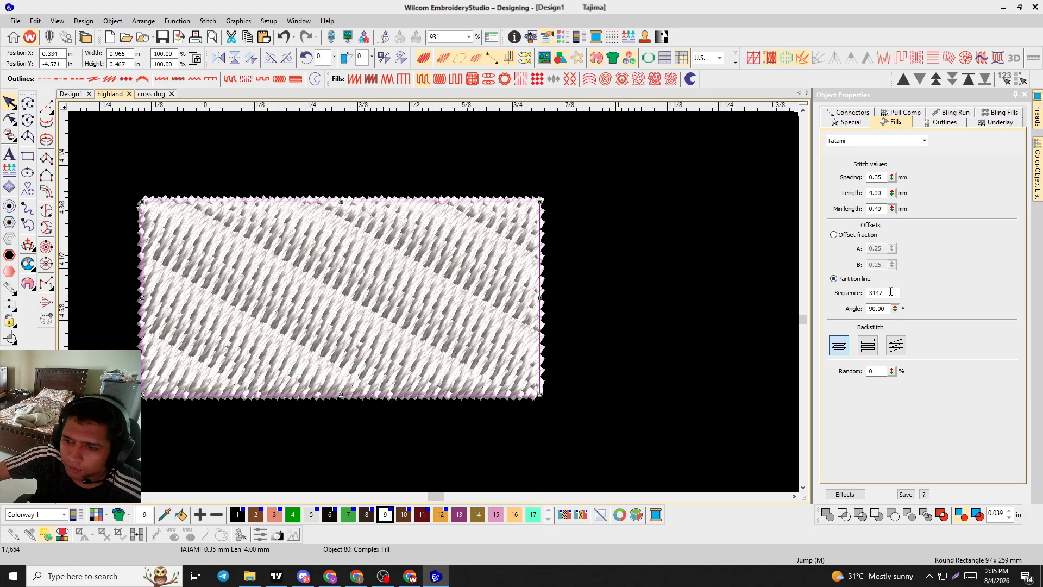
{"action": "double_click", "coordinate": [890, 292]}
{"action": "key", "text": "Return"}
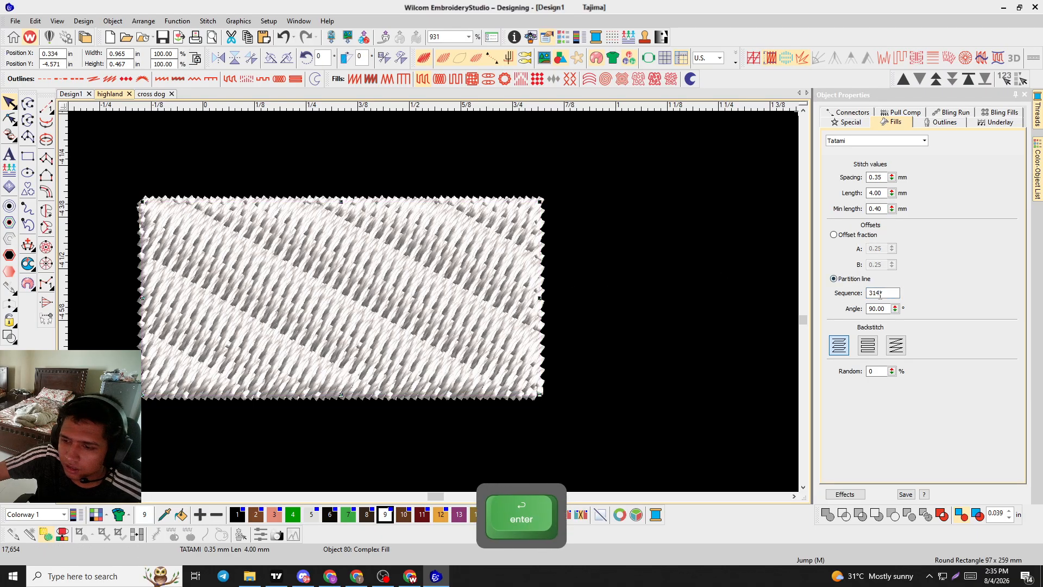
{"action": "type", "text": "1"}
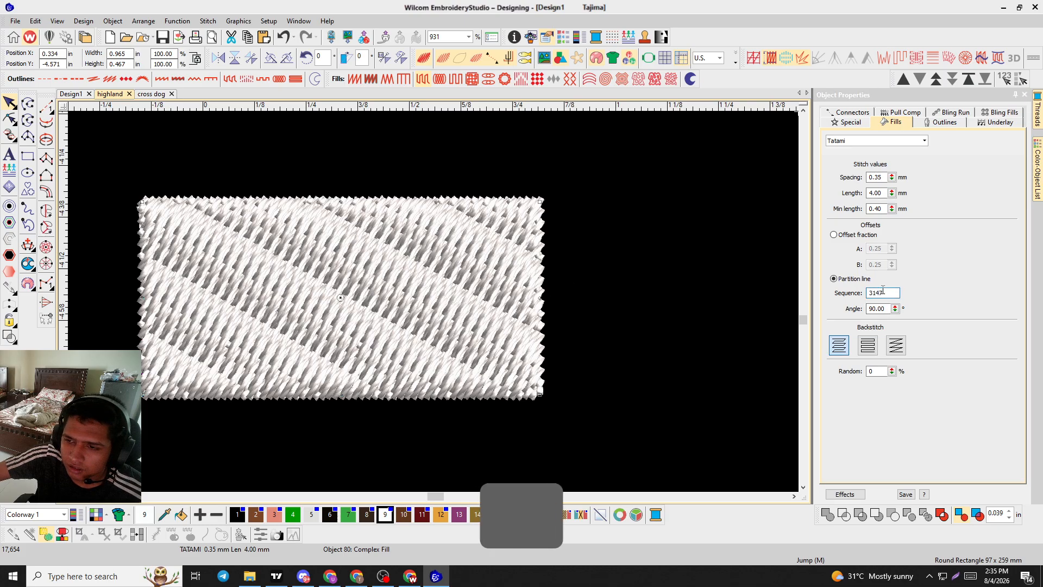
{"action": "key", "text": "Return"}
Turn off the realistic thread view, reselect the rectangle and try partition line sequence 1 again.
{"action": "key", "text": "t"}
{"action": "scroll", "coordinate": [361, 242], "scroll_direction": "up", "scroll_amount": 2}
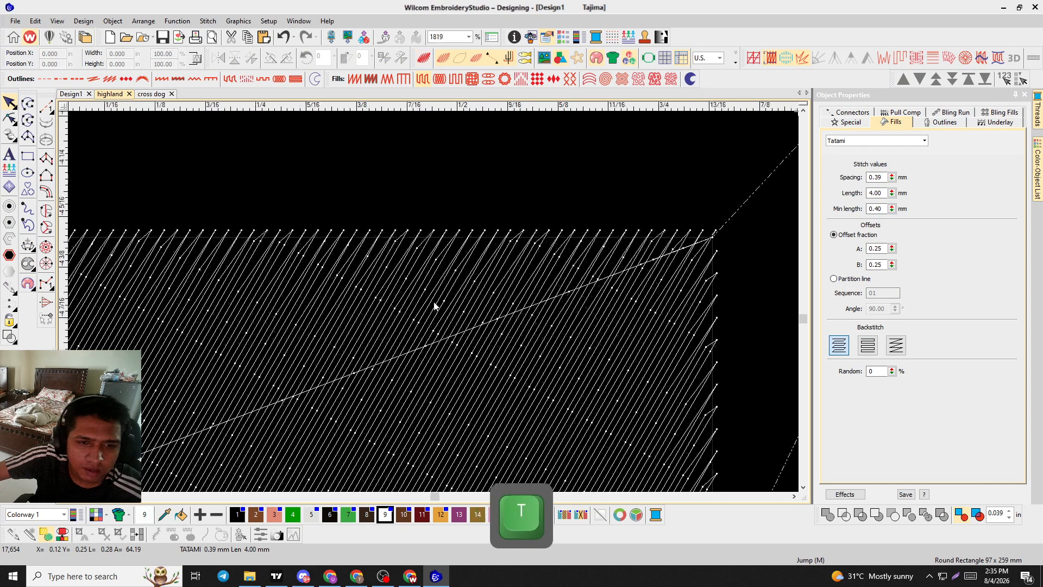
{"action": "scroll", "coordinate": [433, 303], "scroll_direction": "down", "scroll_amount": 3}
{"action": "left_click", "coordinate": [510, 346]}
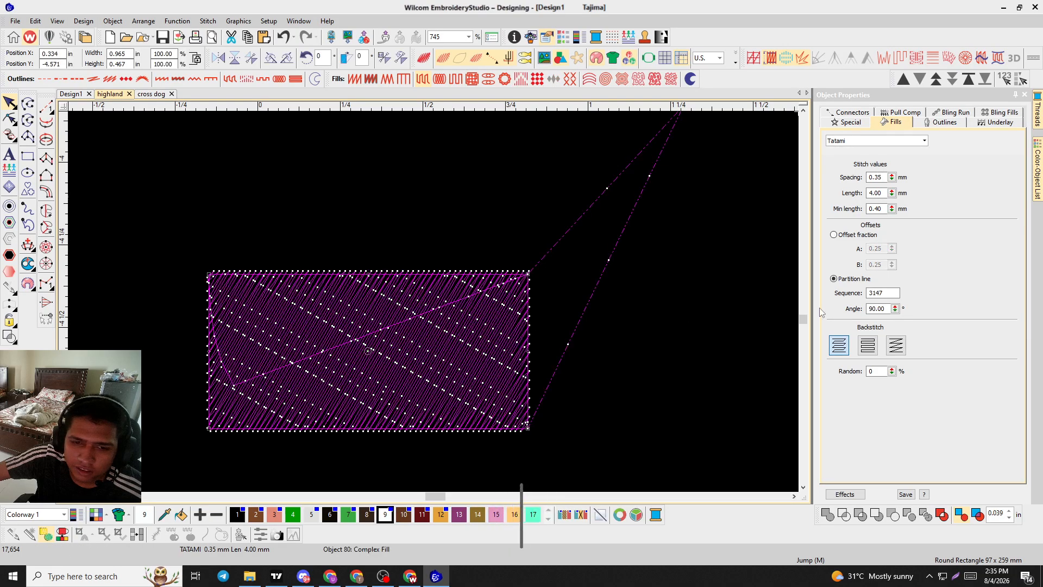
{"action": "double_click", "coordinate": [888, 293]}
{"action": "type", "text": "1"}
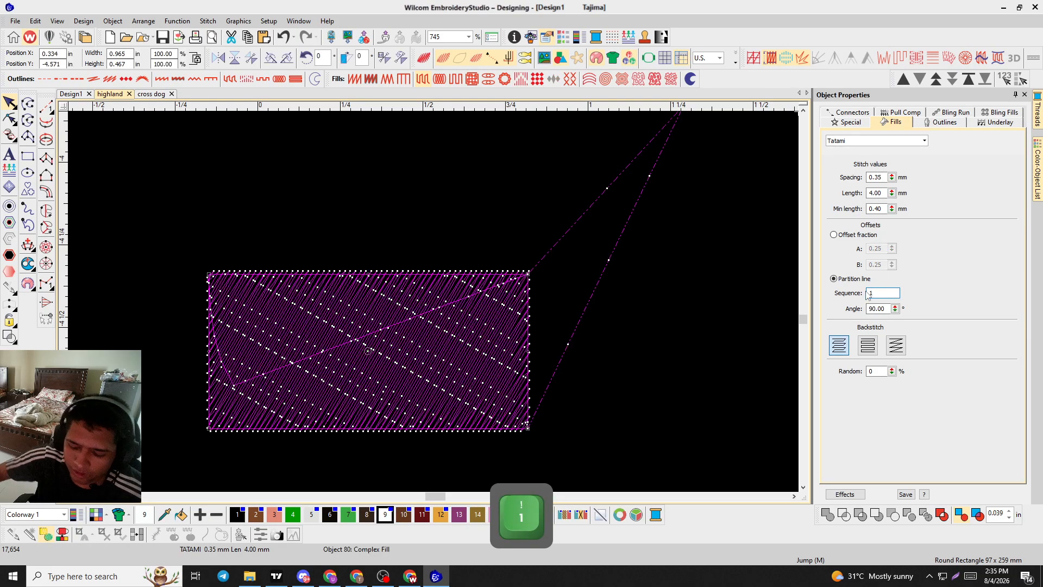
{"action": "key", "text": "Return"}
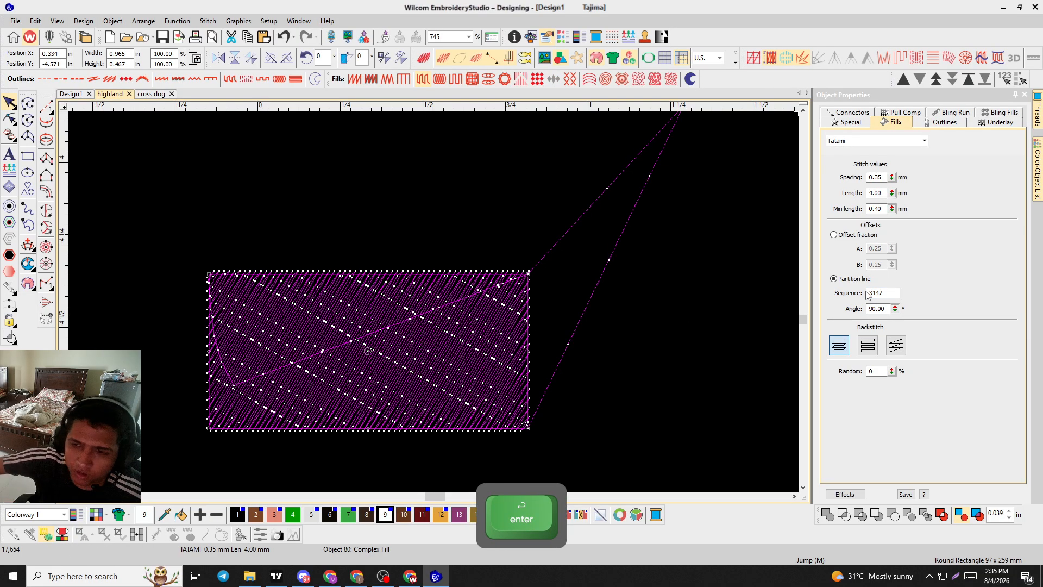
Set the partition line sequence to 22 and look at the rectangle's needle points.
{"action": "double_click", "coordinate": [869, 293]}
{"action": "type", "text": "22"}
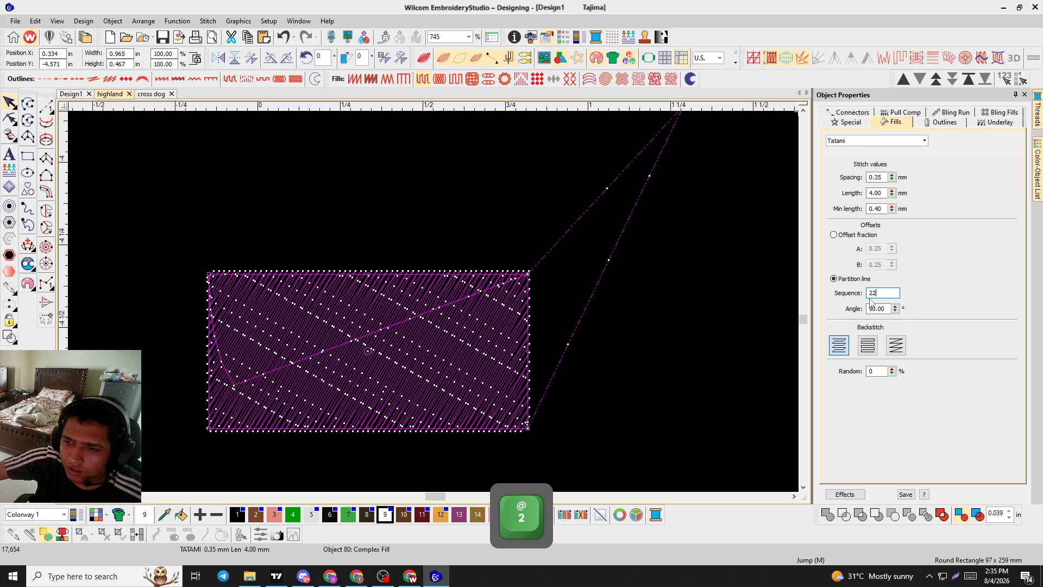
{"action": "key", "text": "Return"}
{"action": "scroll", "coordinate": [413, 343], "scroll_direction": "up", "scroll_amount": 1}
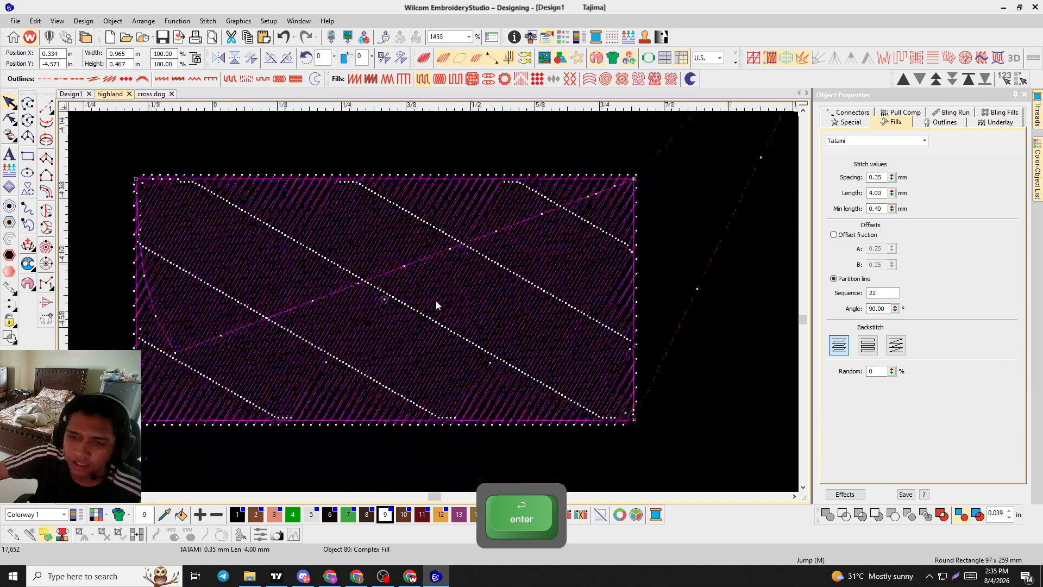
Try a partition line sequence of 3 on the rectangle's fill.
{"action": "double_click", "coordinate": [872, 293]}
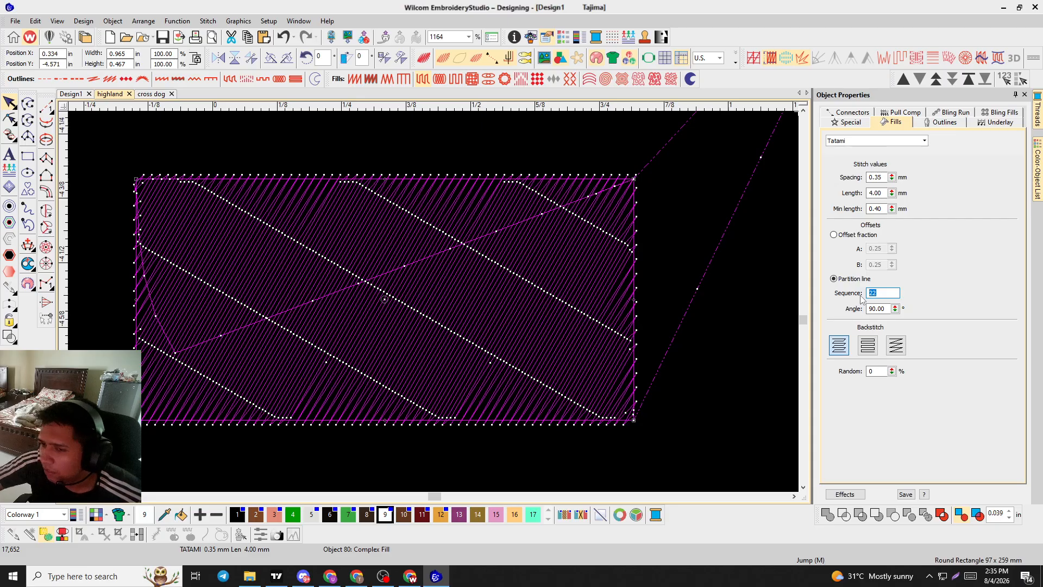
{"action": "type", "text": "3"}
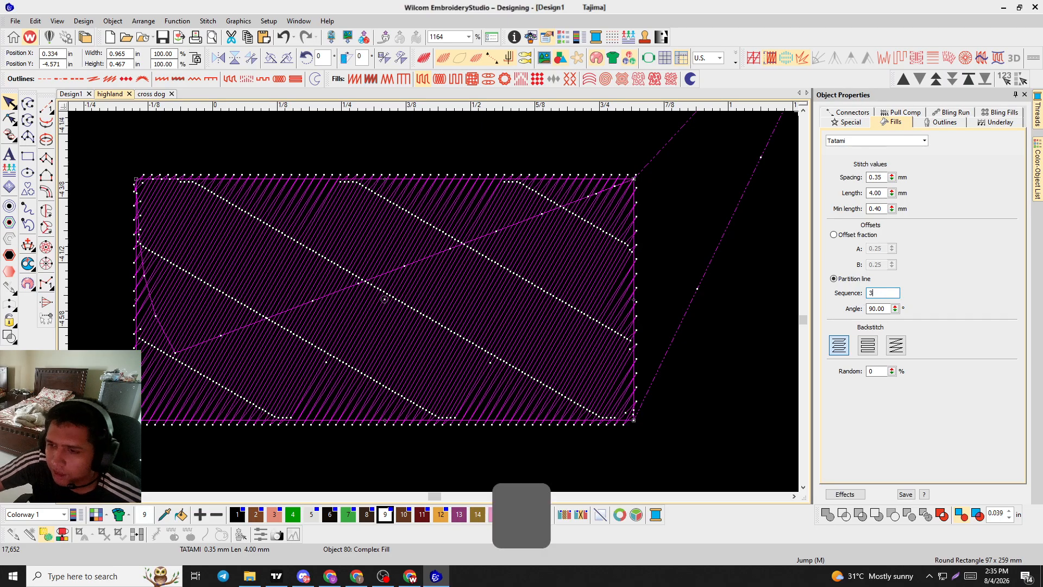
{"action": "key", "text": "Return"}
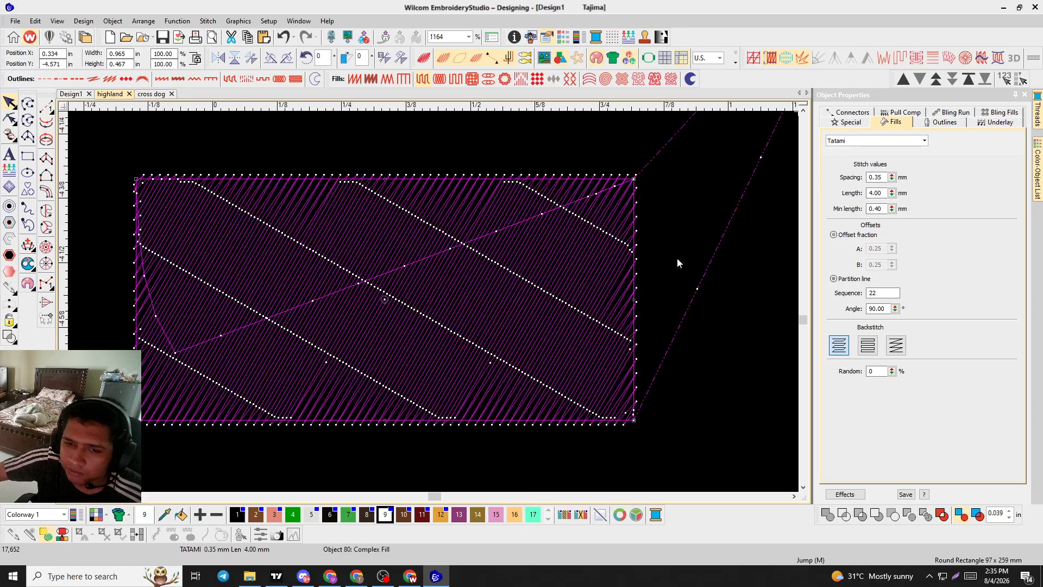
Try partition line sequence 3 once more and set the partition line angle to 76.00°.
{"action": "left_click_drag", "start_coordinate": [899, 294], "coordinate": [832, 324]}
{"action": "type", "text": "3"}
{"action": "left_click", "coordinate": [895, 308]}
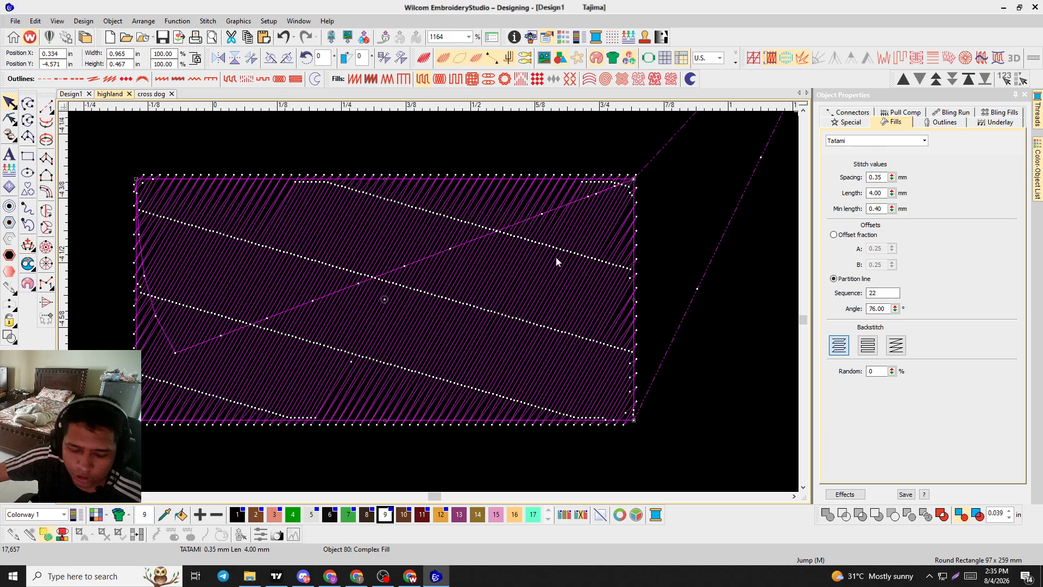
Reshape the sample rectangle's stitch angle to 120°.
{"action": "key", "text": "h"}
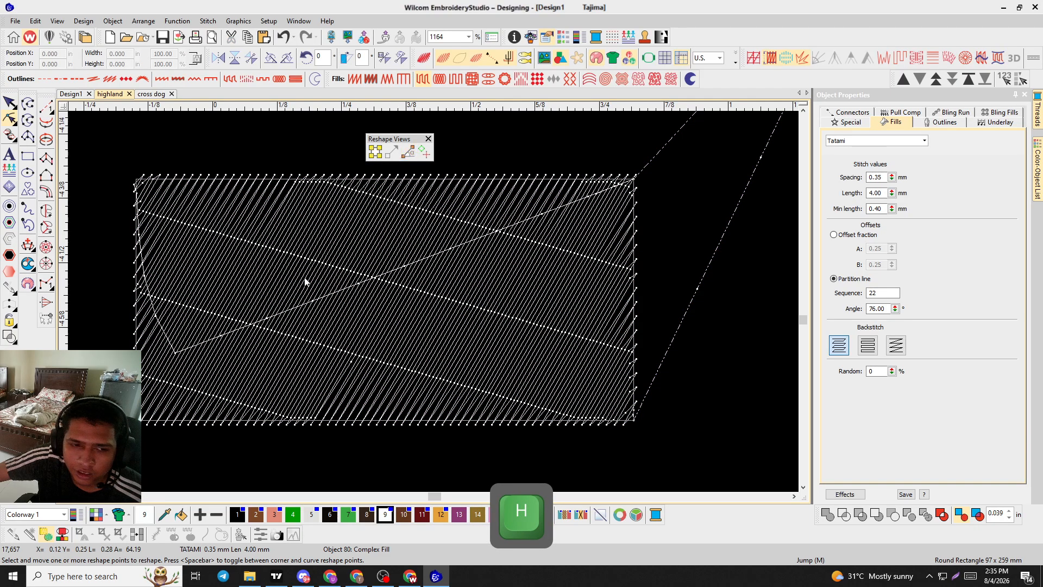
{"action": "scroll", "coordinate": [370, 381], "scroll_direction": "down", "scroll_amount": 2}
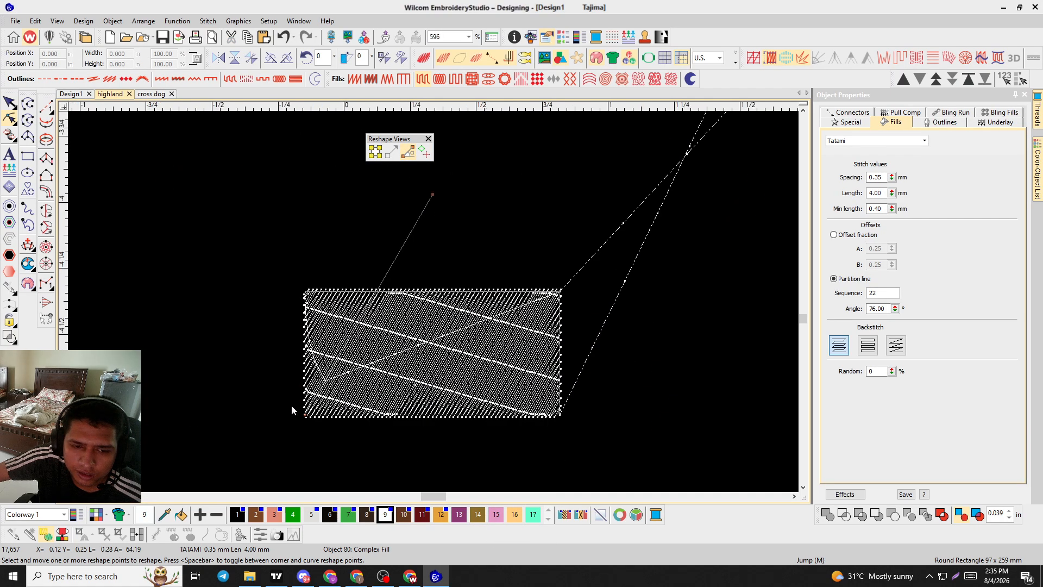
{"action": "left_click_drag", "start_coordinate": [303, 417], "coordinate": [568, 429]}
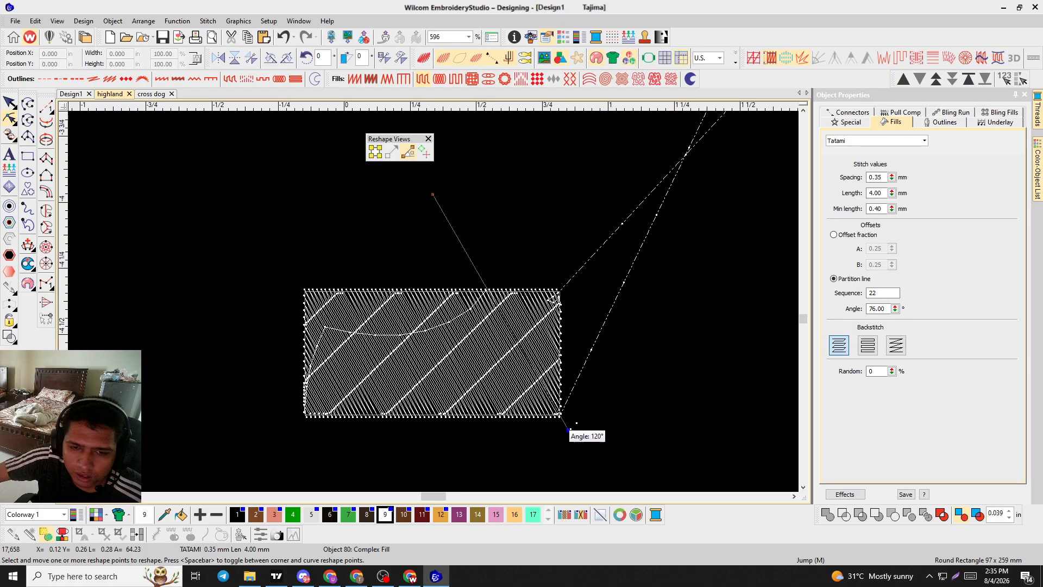
Try partition line sequence 5 on the rectangle's fill, then leave reshaping and deselect the rectangle.
{"action": "double_click", "coordinate": [885, 293]}
{"action": "type", "text": "5"}
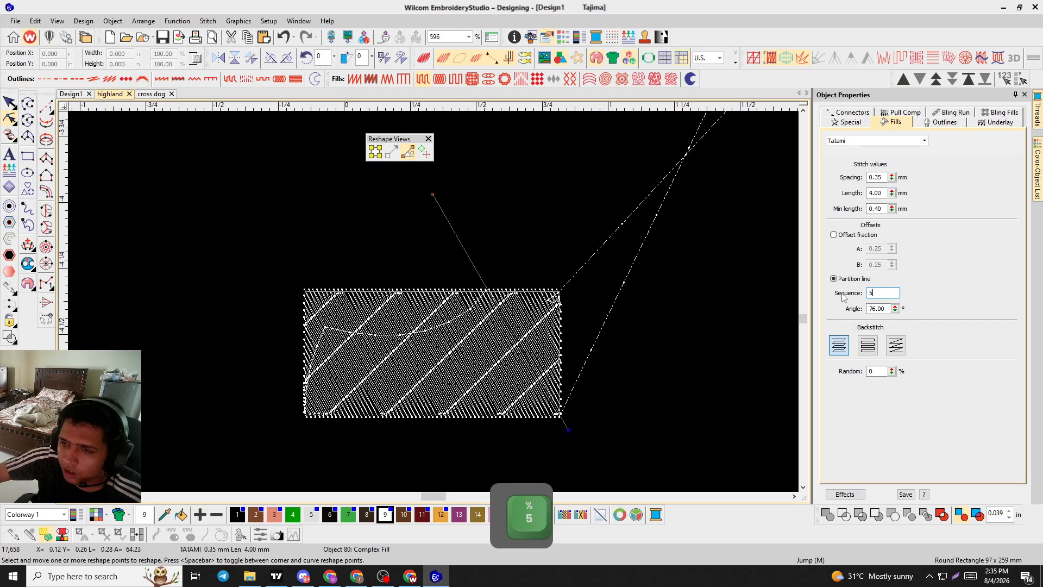
{"action": "key", "text": "Return"}
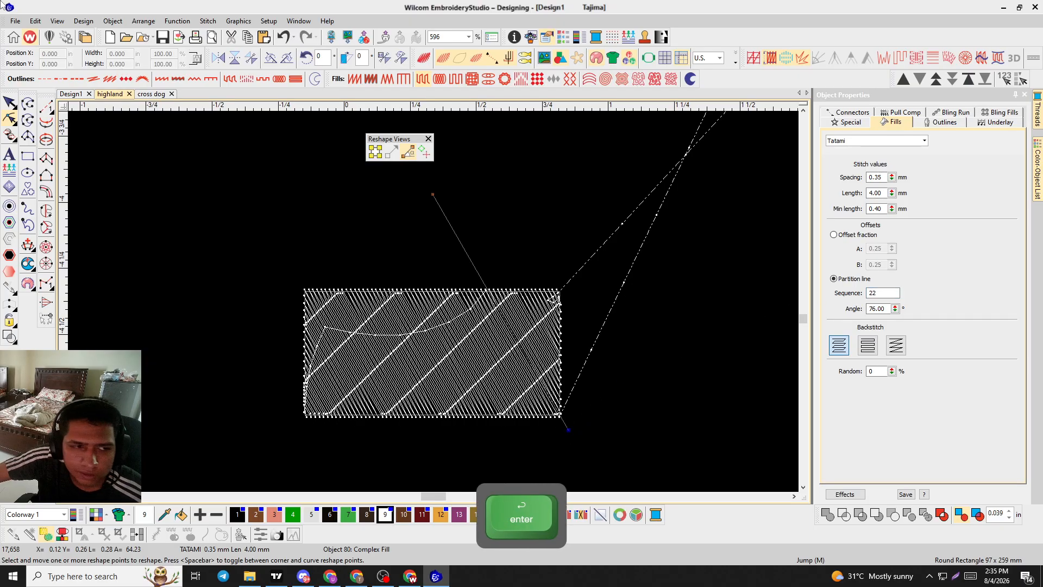
{"action": "left_click", "coordinate": [9, 102]}
{"action": "left_click", "coordinate": [138, 159]}
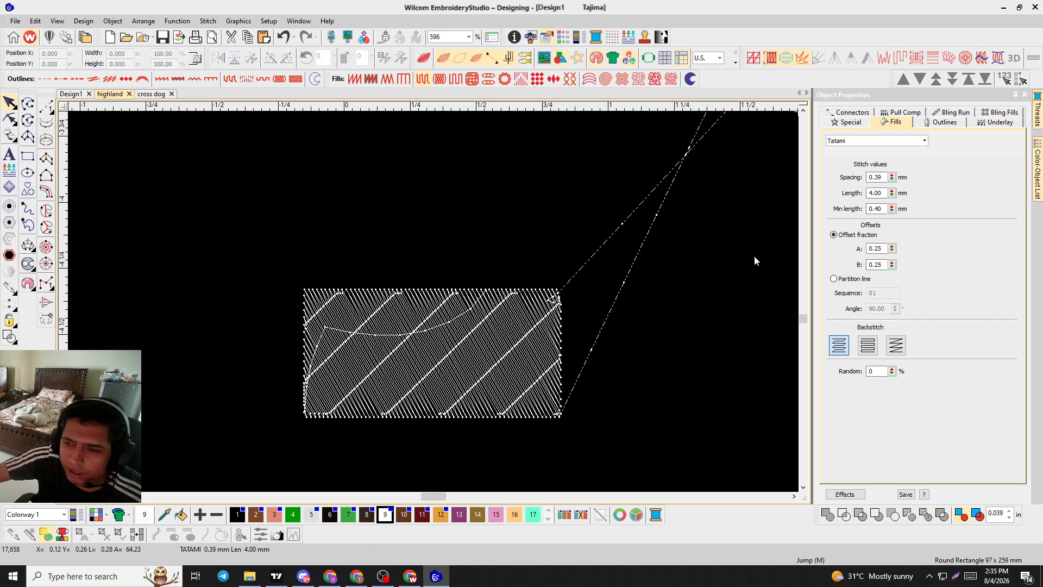
Reselect the rectangle and try partition line sequences 55 and 1 on its Tatami fill.
{"action": "left_click", "coordinate": [467, 397]}
{"action": "scroll", "coordinate": [471, 368], "scroll_direction": "up", "scroll_amount": 2}
{"action": "double_click", "coordinate": [881, 293]}
{"action": "type", "text": "55"}
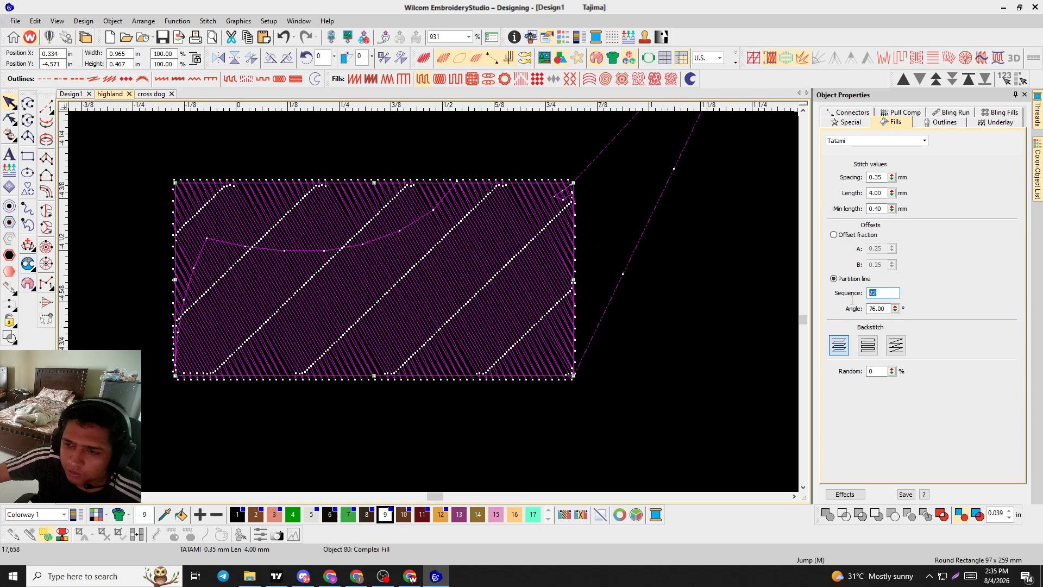
{"action": "key", "text": "Return"}
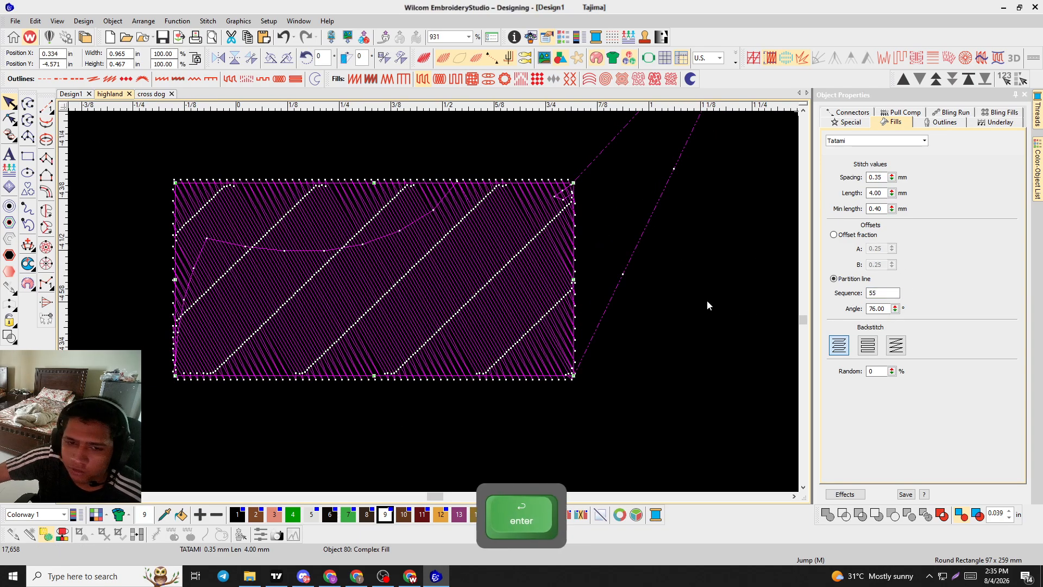
{"action": "type", "text": "1"}
{"action": "key", "text": "Return"}
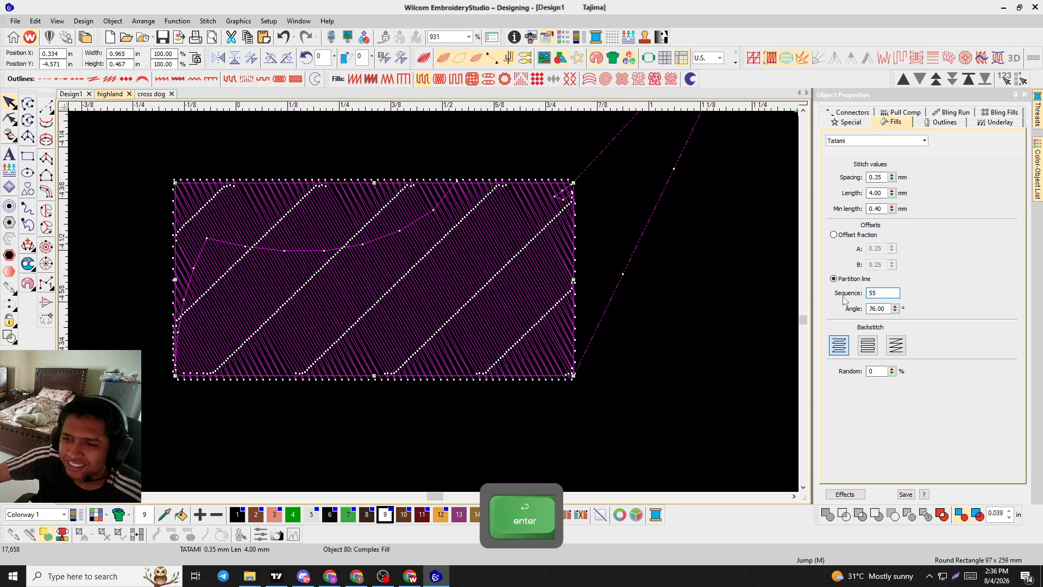
Delete the sample rectangle and draw a new Tatami-filled one about 0.54 in wide and 0.13 in high.
{"action": "key", "text": "Delete"}
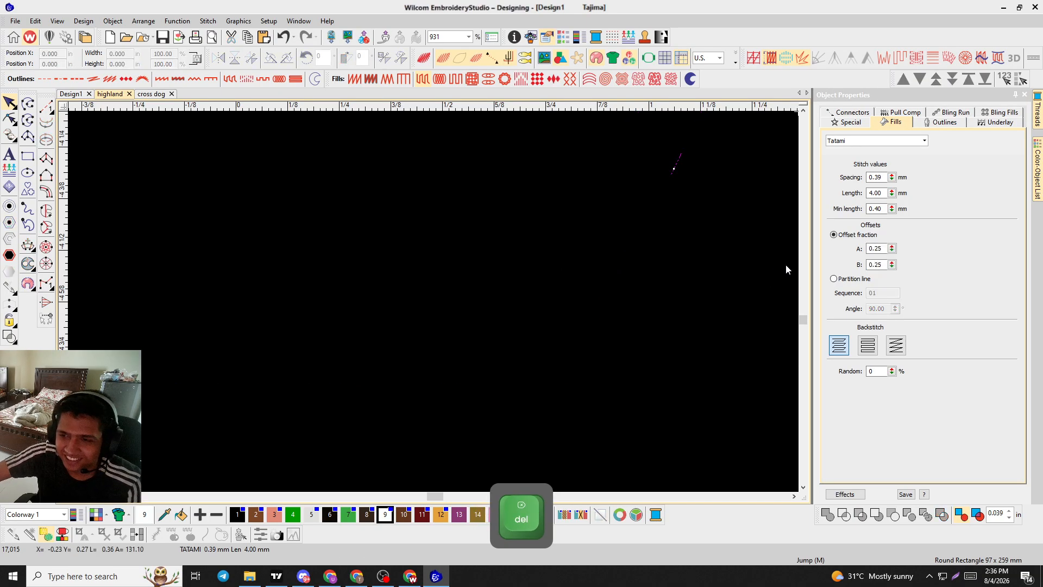
{"action": "left_click", "coordinate": [28, 156]}
{"action": "left_click", "coordinate": [194, 201]}
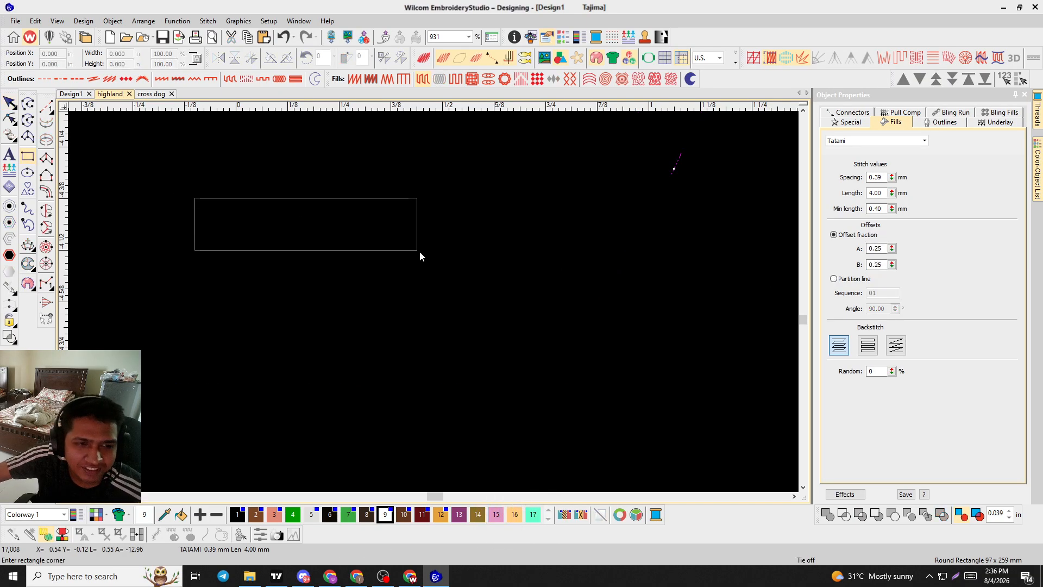
{"action": "left_click", "coordinate": [422, 256]}
{"action": "scroll", "coordinate": [423, 257], "scroll_direction": "up", "scroll_amount": 2}
{"action": "scroll", "coordinate": [434, 305], "scroll_direction": "down", "scroll_amount": 2}
Enlarge the new rectangle to about 0.784 in wide and 0.324 in high.
{"action": "key", "text": "h"}
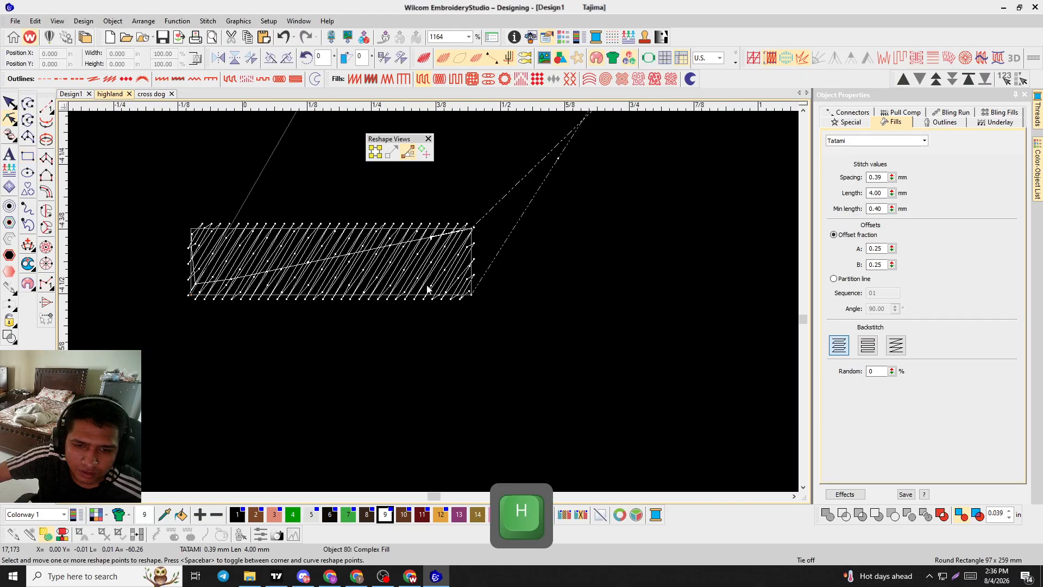
{"action": "key", "text": "o"}
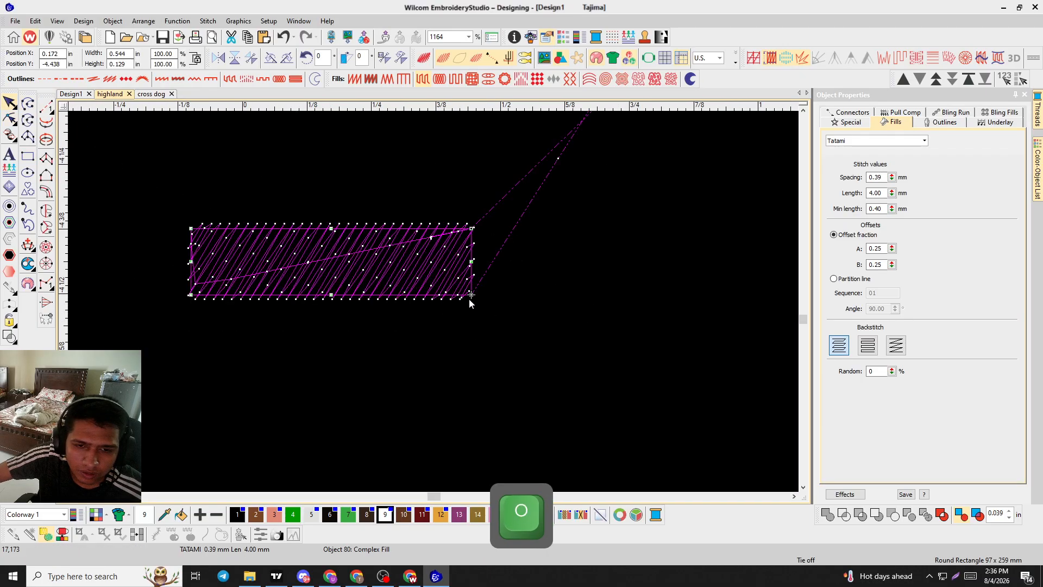
{"action": "left_click_drag", "start_coordinate": [470, 300], "coordinate": [576, 389]}
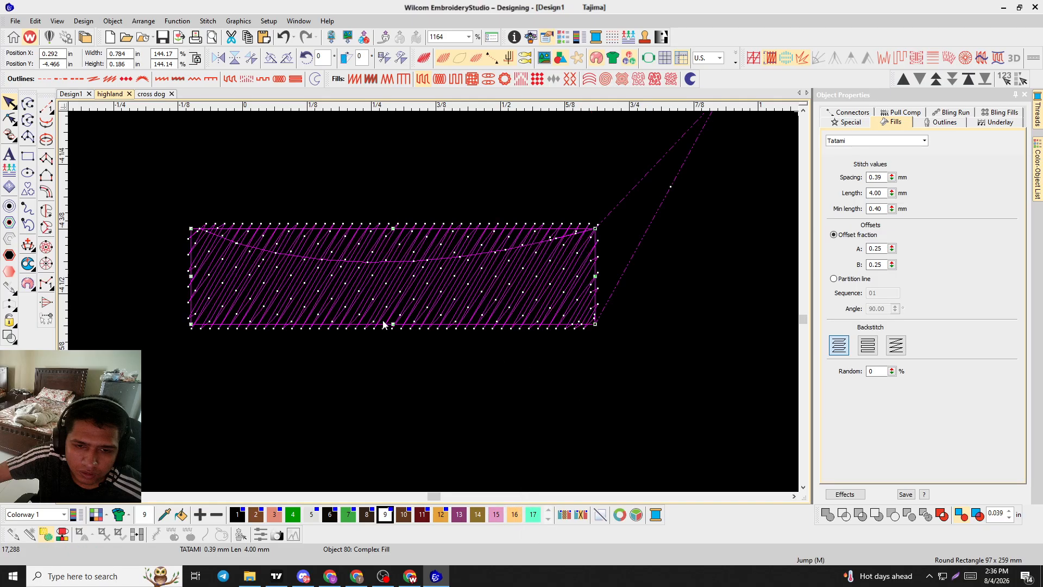
{"action": "left_click_drag", "start_coordinate": [392, 326], "coordinate": [393, 394]}
{"action": "scroll", "coordinate": [470, 310], "scroll_direction": "up", "scroll_amount": 1}
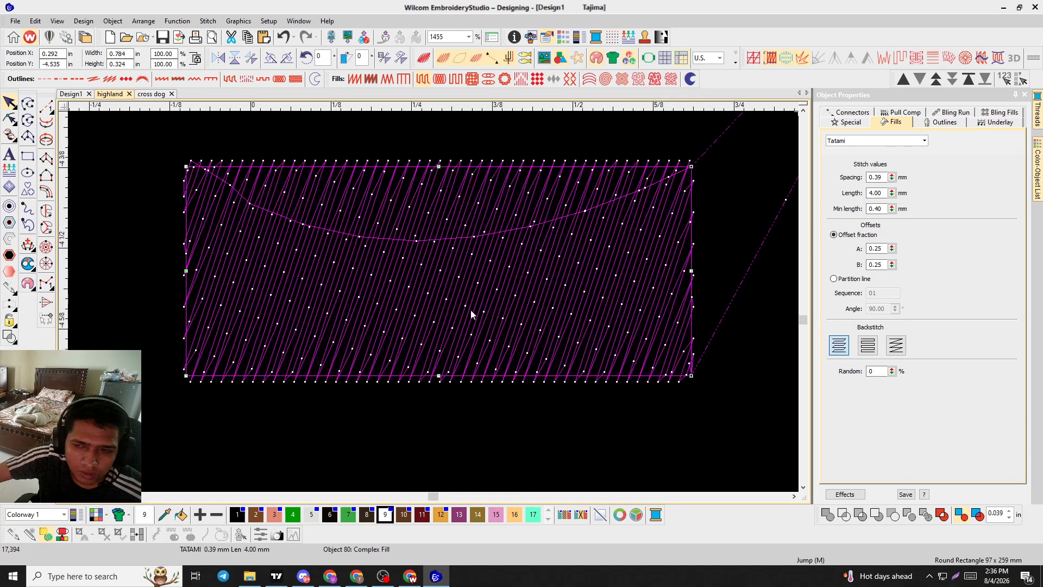
Switch the rectangle's offsets to Partition line and set the sequence to 02.
{"action": "left_click", "coordinate": [852, 279]}
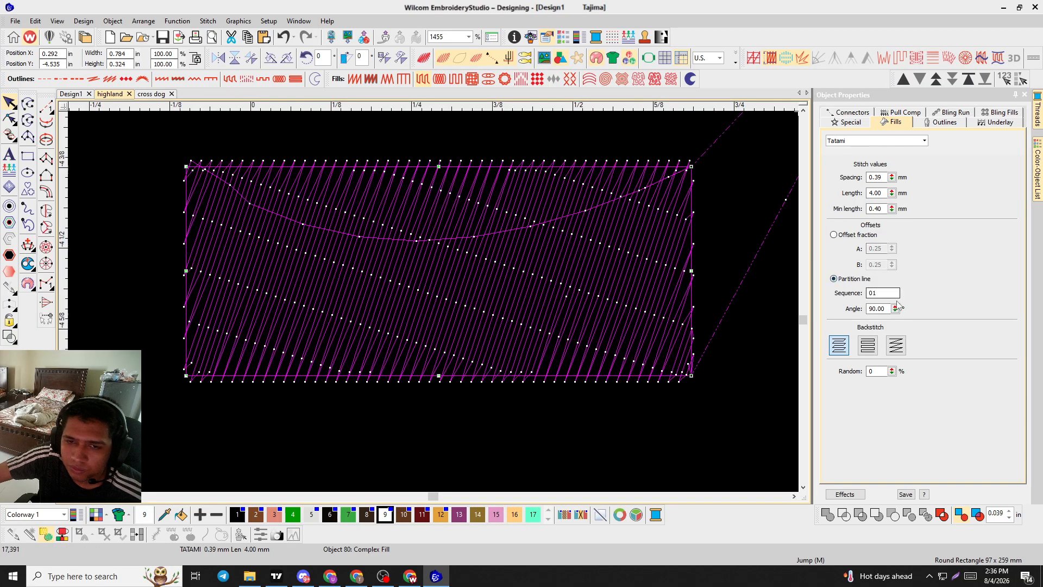
{"action": "left_click", "coordinate": [889, 292]}
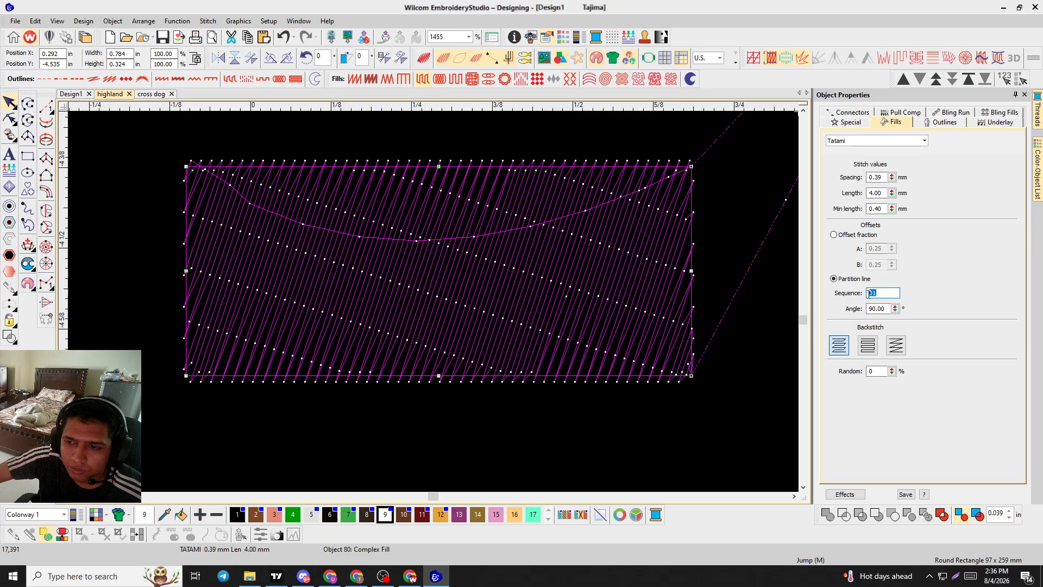
{"action": "type", "text": "2"}
{"action": "key", "text": "Return"}
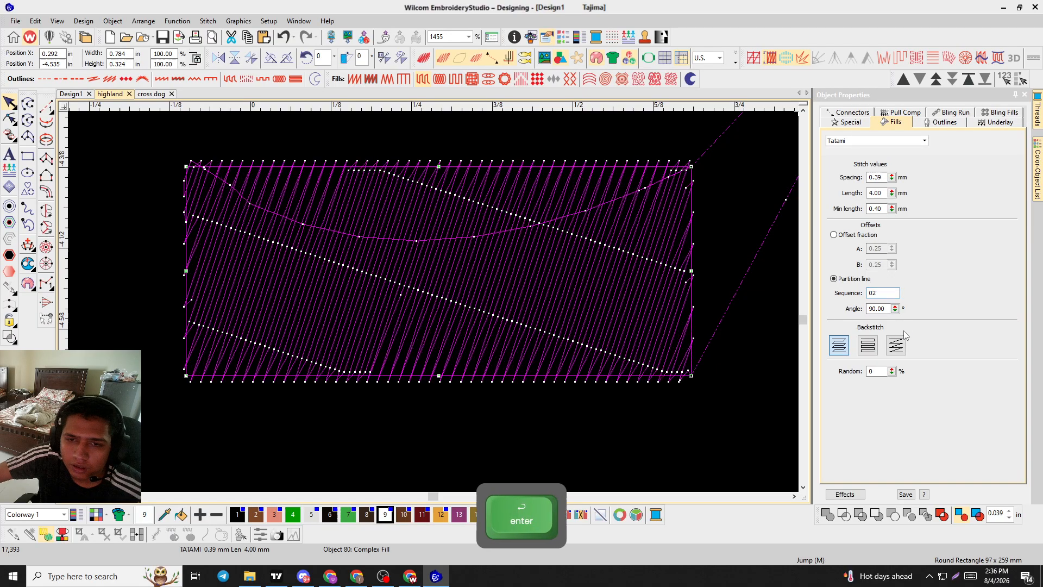
Try partition line sequence 5 and then 22 on the new rectangle's fill.
{"action": "left_click", "coordinate": [876, 293]}
{"action": "double_click", "coordinate": [872, 293]}
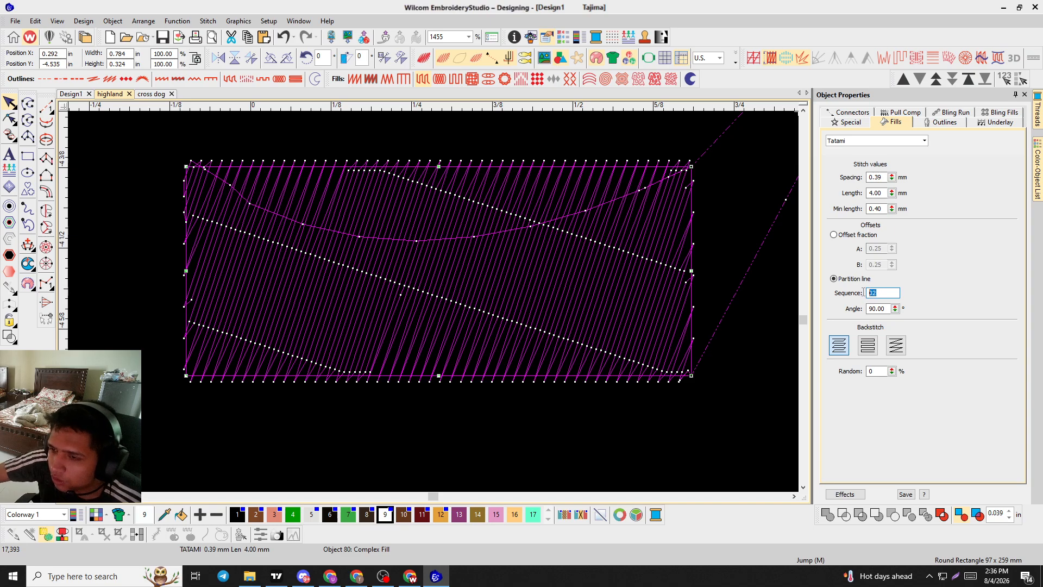
{"action": "type", "text": "5"}
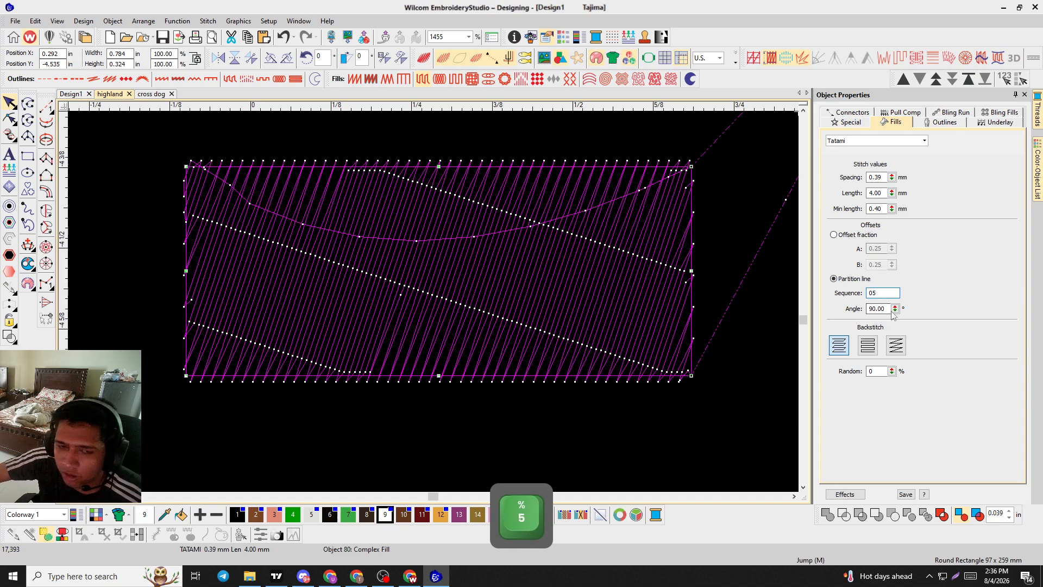
{"action": "key", "text": "Return"}
{"action": "double_click", "coordinate": [873, 293]}
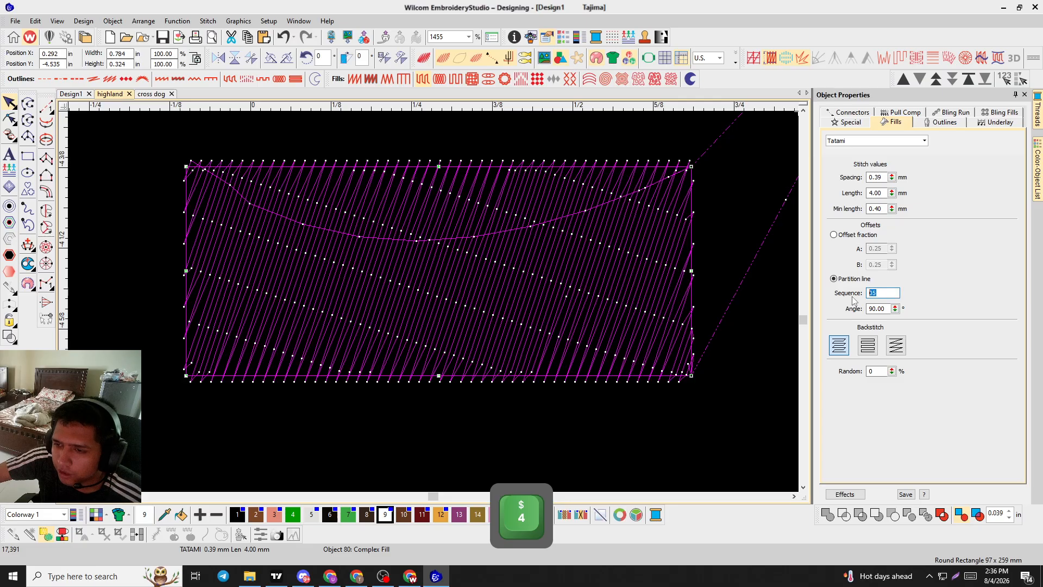
{"action": "type", "text": "22"}
{"action": "key", "text": "Return"}
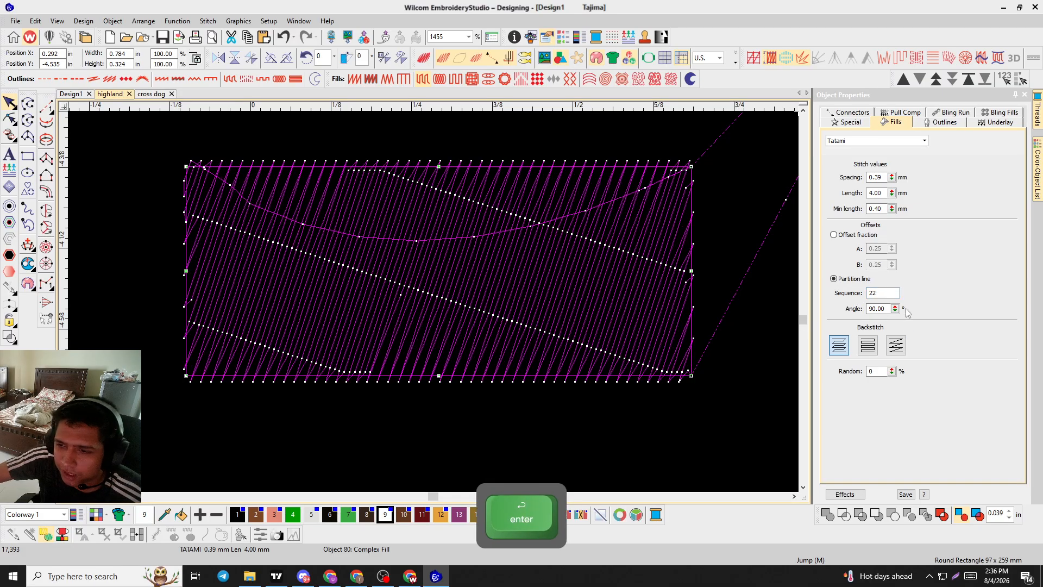
Set the partition line sequence to 34 and show the rectangle in the realistic thread view.
{"action": "double_click", "coordinate": [874, 293]}
{"action": "type", "text": "34"}
{"action": "key", "text": "Return"}
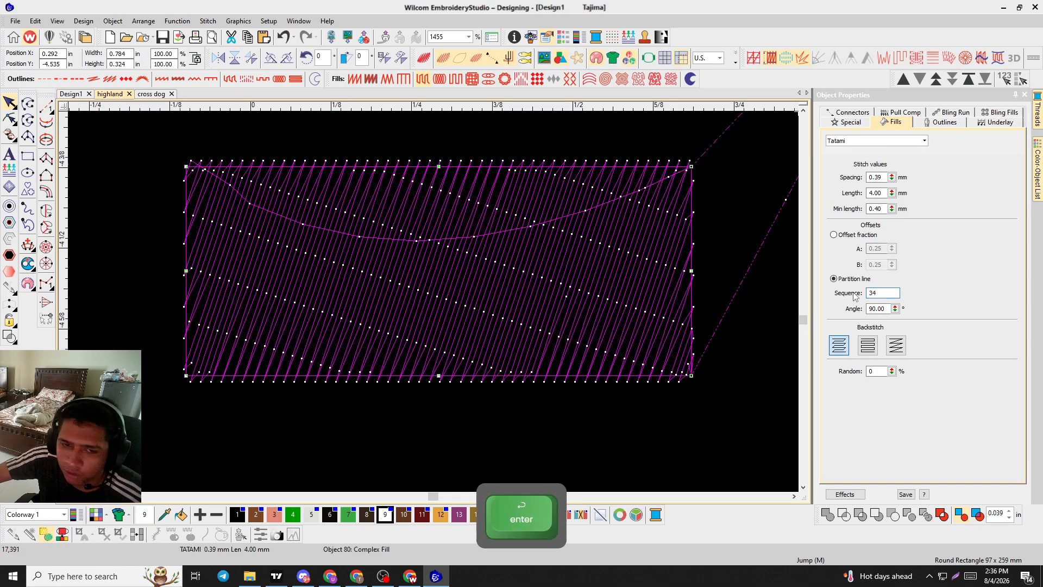
{"action": "double_click", "coordinate": [874, 293]}
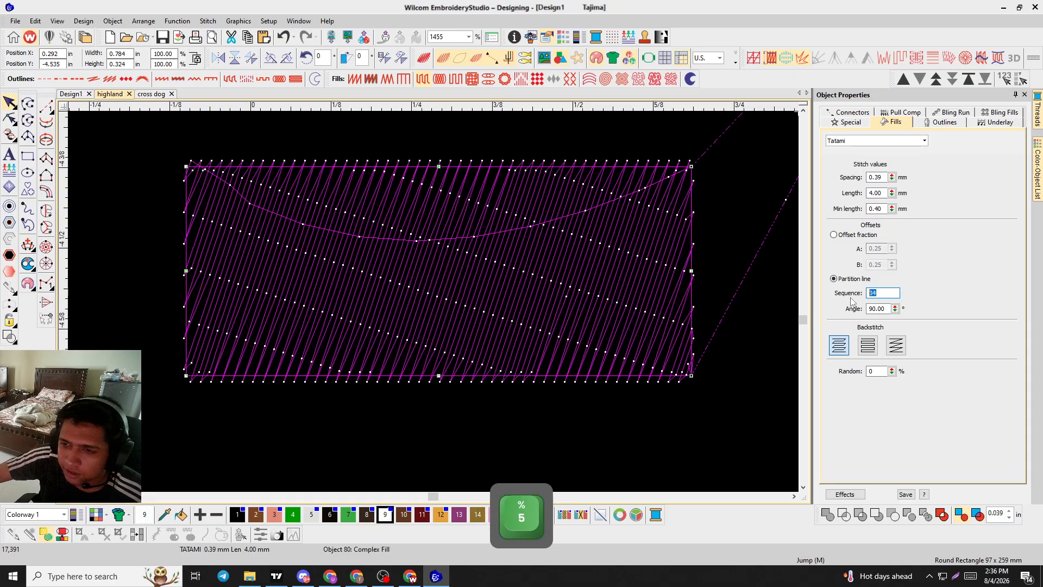
{"action": "key", "text": "t"}
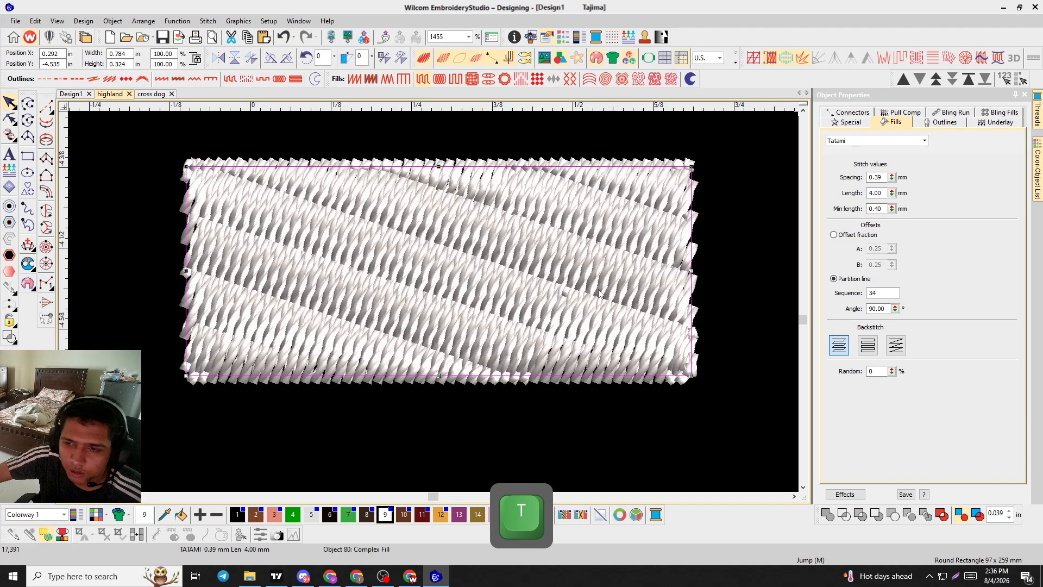
Try partition line sequence 55 on the rectangle in the realistic thread view.
{"action": "left_click_drag", "start_coordinate": [884, 294], "coordinate": [848, 296]}
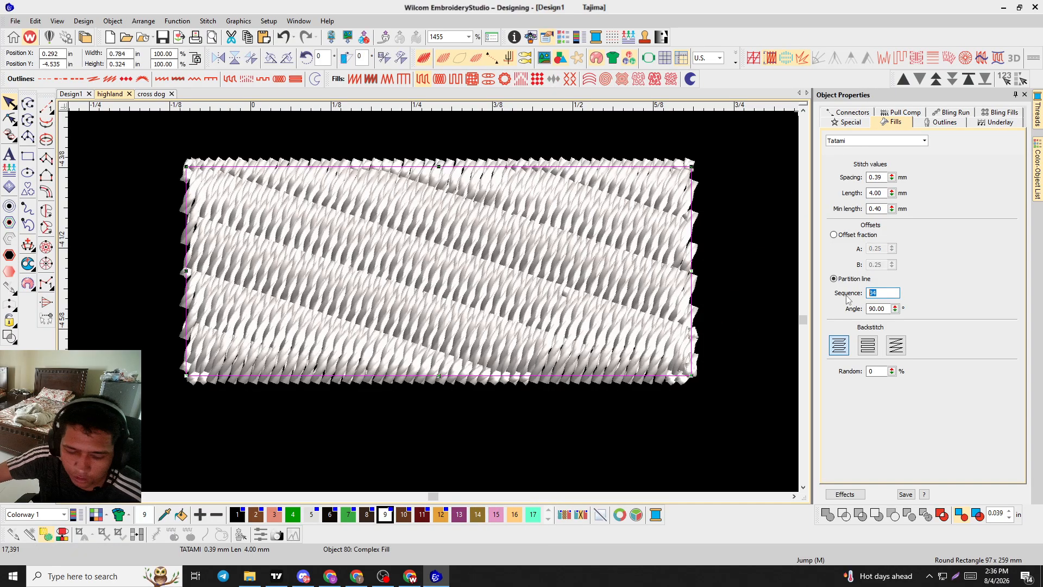
{"action": "type", "text": "55"}
{"action": "key", "text": "Return"}
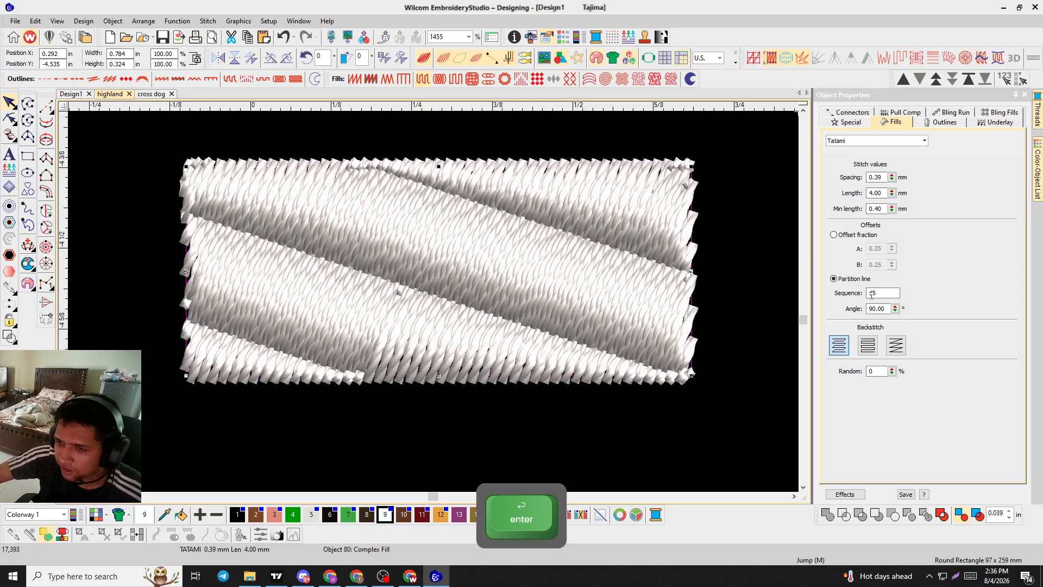
Set the partition line sequence to 56 and inspect the stitches up close with the realistic thread view on and off.
{"action": "double_click", "coordinate": [871, 294]}
{"action": "type", "text": "56"}
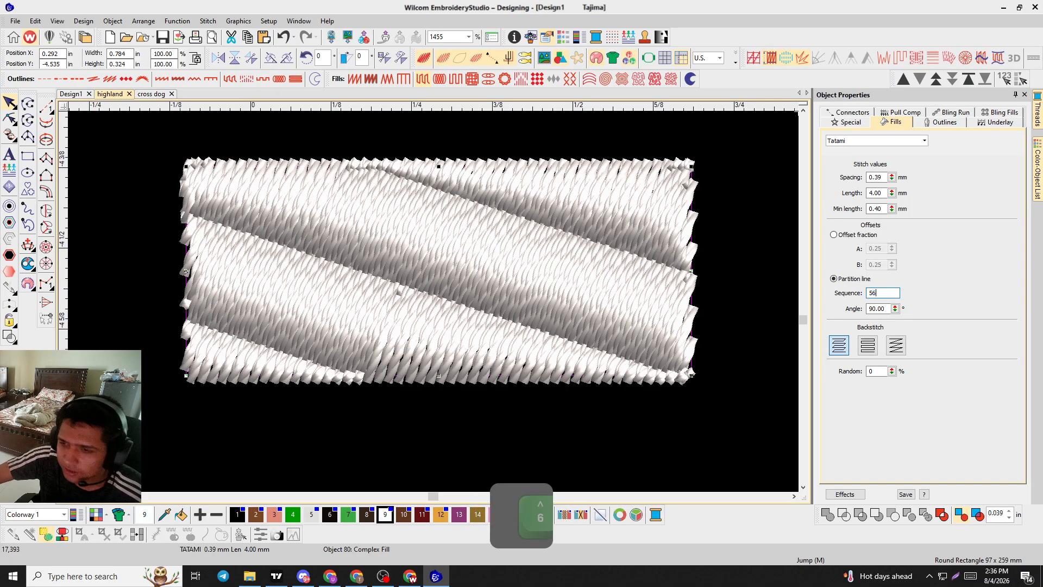
{"action": "key", "text": "Return"}
{"action": "scroll", "coordinate": [494, 263], "scroll_direction": "up", "scroll_amount": 4}
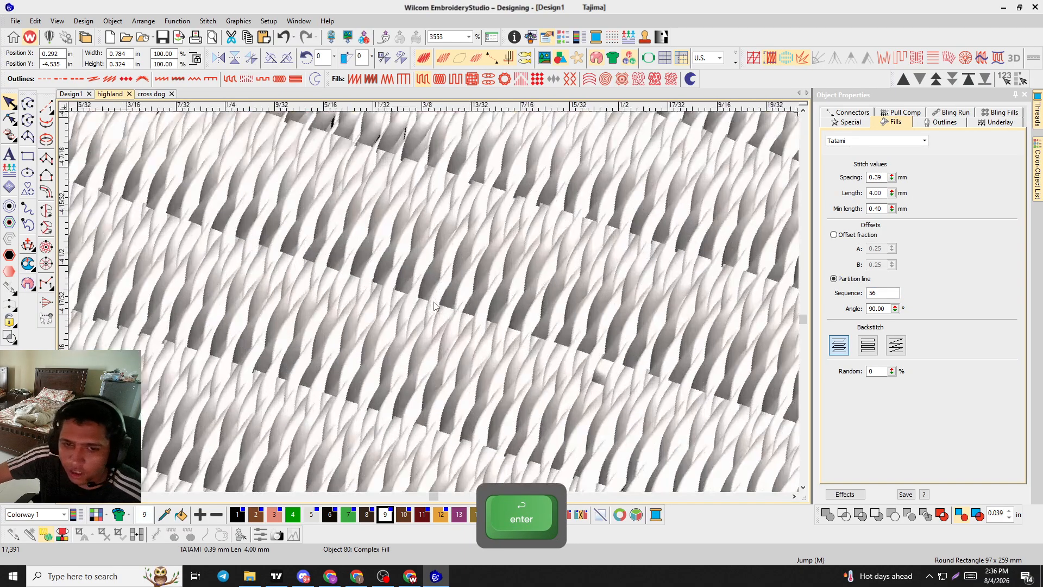
{"action": "scroll", "coordinate": [432, 298], "scroll_direction": "down", "scroll_amount": 4}
{"action": "key", "text": "r"}
{"action": "key", "text": "t"}
{"action": "scroll", "coordinate": [432, 297], "scroll_direction": "down", "scroll_amount": 2}
{"action": "key", "text": "t"}
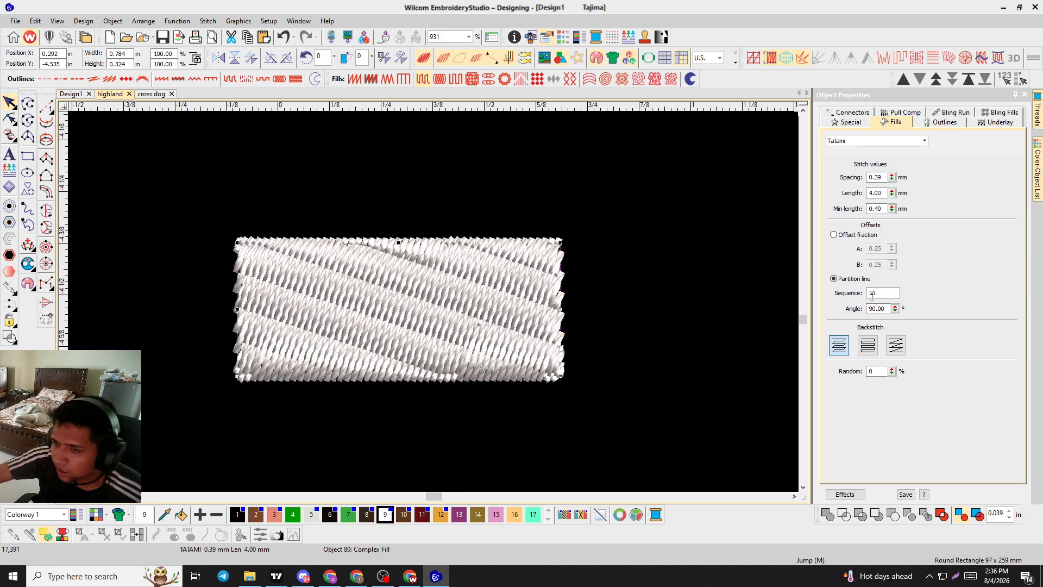
Switch the fill's offsets back to Offset fraction and turn off the realistic thread view.
{"action": "left_click", "coordinate": [844, 237]}
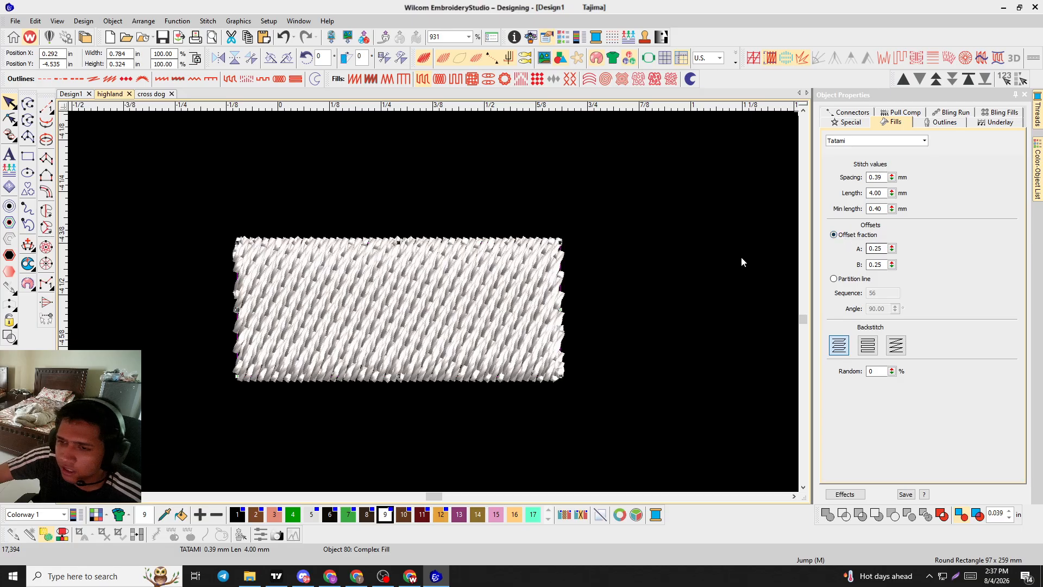
{"action": "scroll", "coordinate": [740, 261], "scroll_direction": "up", "scroll_amount": 1}
{"action": "key", "text": "t"}
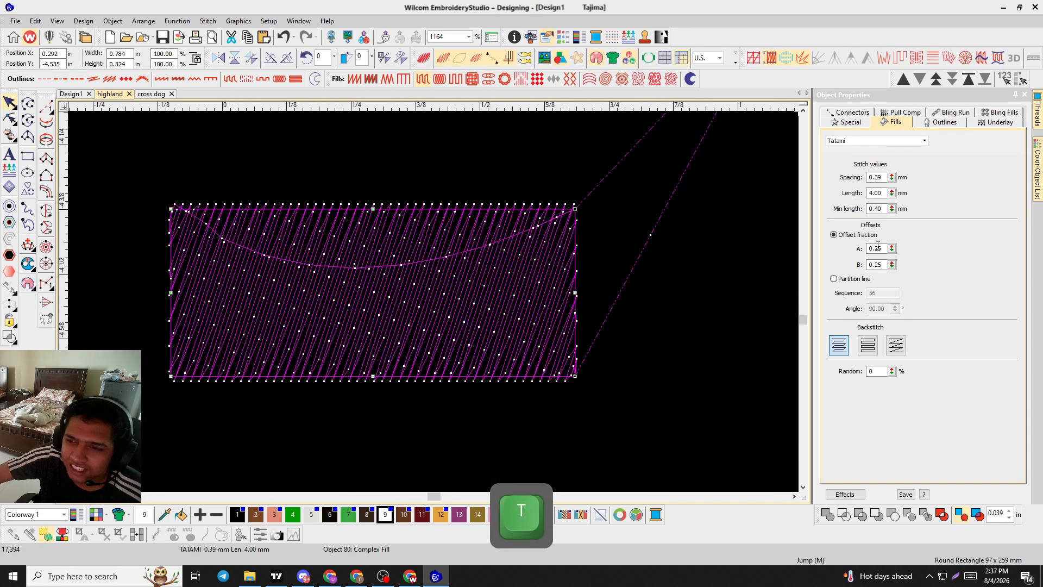
Try adjusting offset fraction A, undo the last changes and turn the realistic thread view back on.
{"action": "left_click", "coordinate": [889, 251]}
{"action": "key", "text": "ctrl+z"}
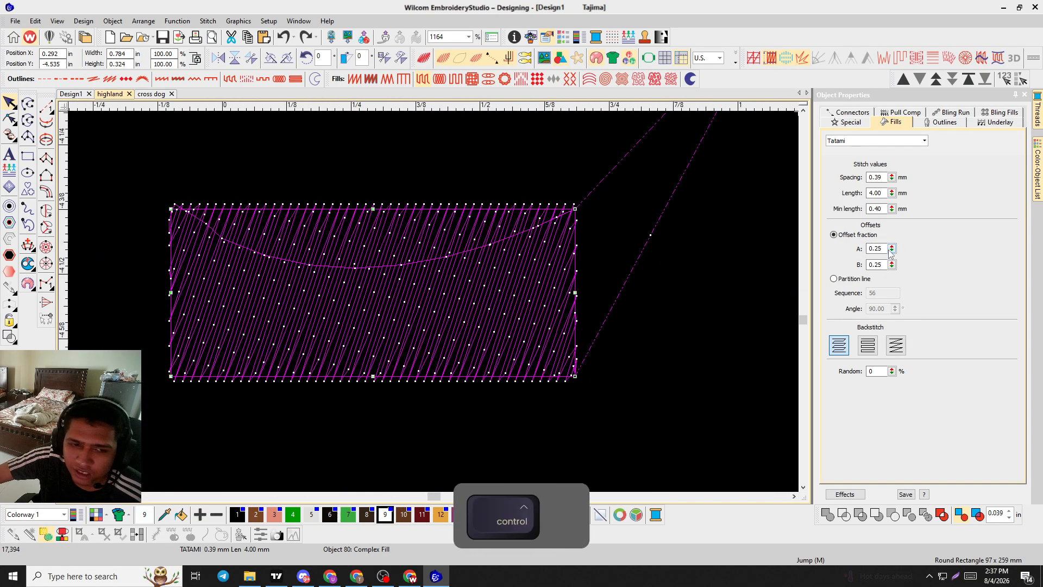
{"action": "key", "text": "ctrl+z"}
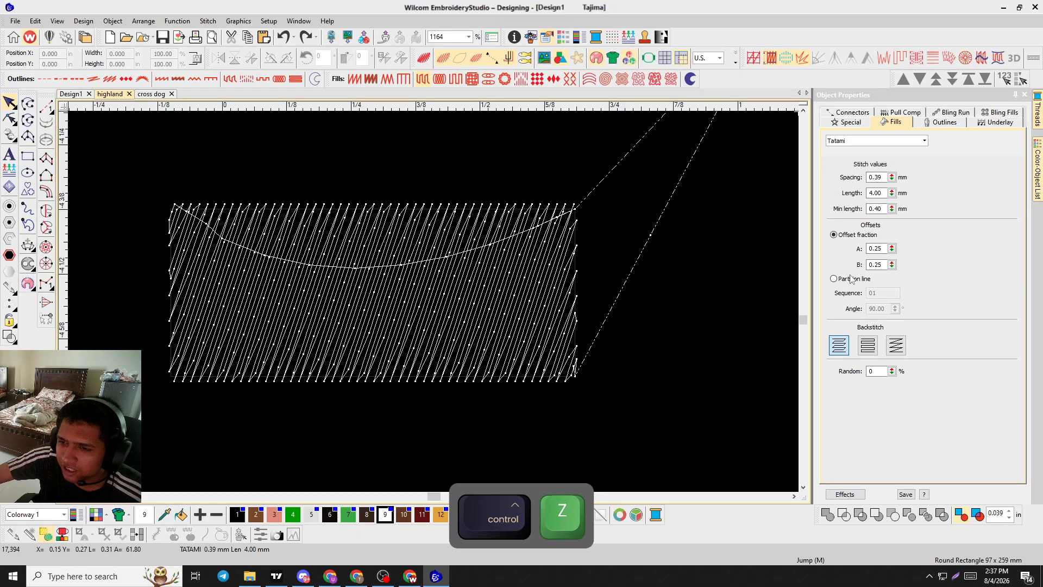
{"action": "key", "text": "t"}
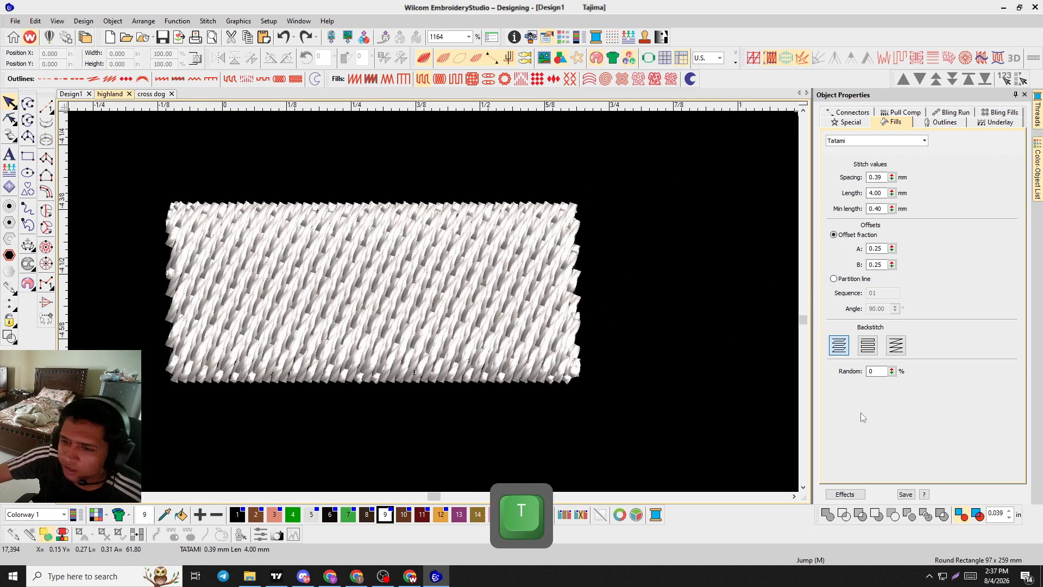
Try a Random value of 38% on the rectangle's Tatami fill and inspect the stitches with the realistic thread view off.
{"action": "left_click", "coordinate": [521, 317]}
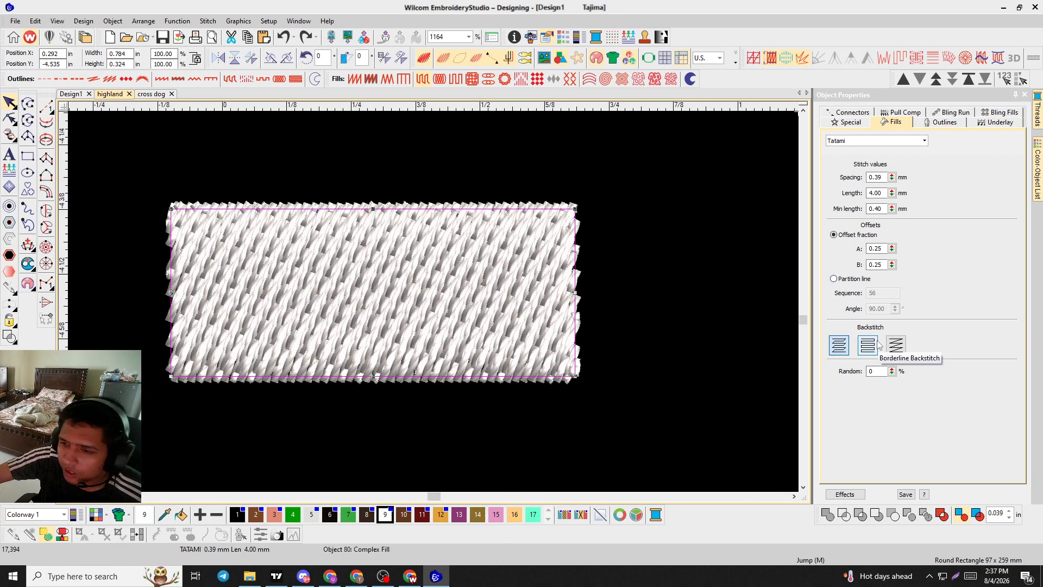
{"action": "left_click_drag", "start_coordinate": [893, 372], "coordinate": [836, 410]}
{"action": "key", "text": "t"}
{"action": "key", "text": "t"}
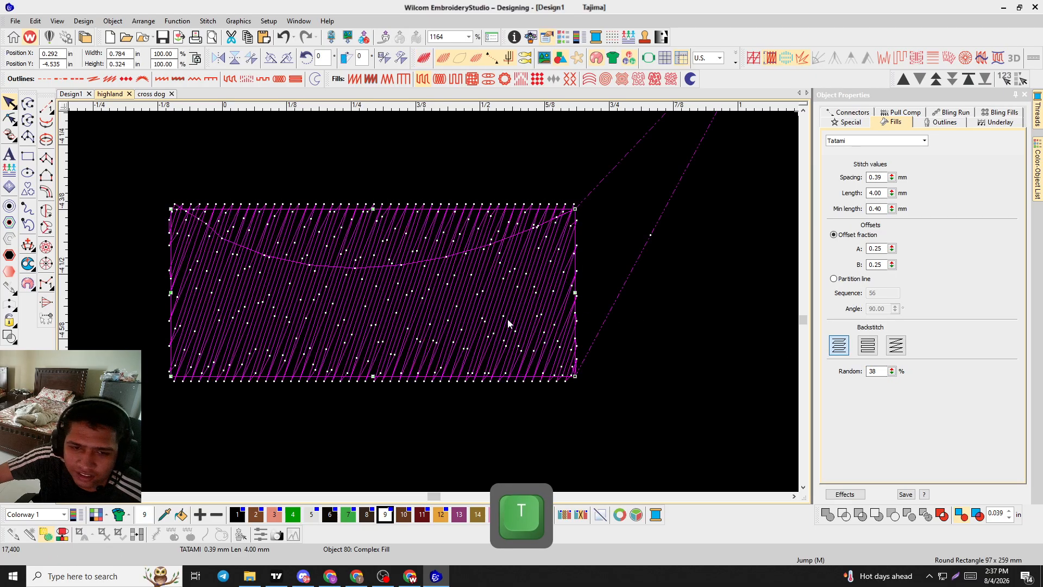
{"action": "scroll", "coordinate": [384, 338], "scroll_direction": "up", "scroll_amount": 3}
{"action": "scroll", "coordinate": [428, 301], "scroll_direction": "down", "scroll_amount": 2}
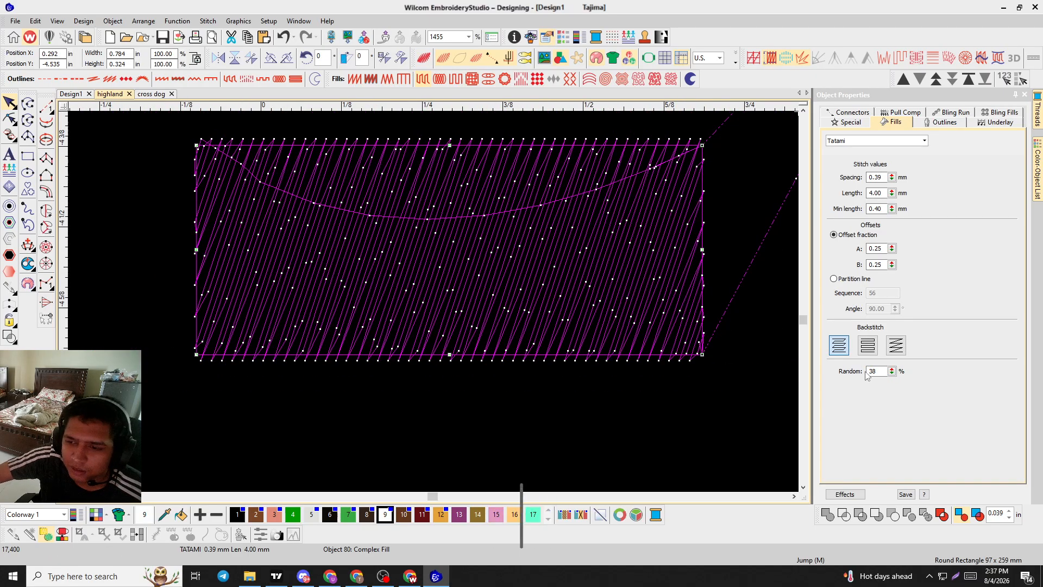
Try a Random value of 150% in the realistic thread view, turn the view off and undo the Random changes.
{"action": "left_click_drag", "start_coordinate": [891, 371], "coordinate": [847, 292]}
{"action": "key", "text": "t"}
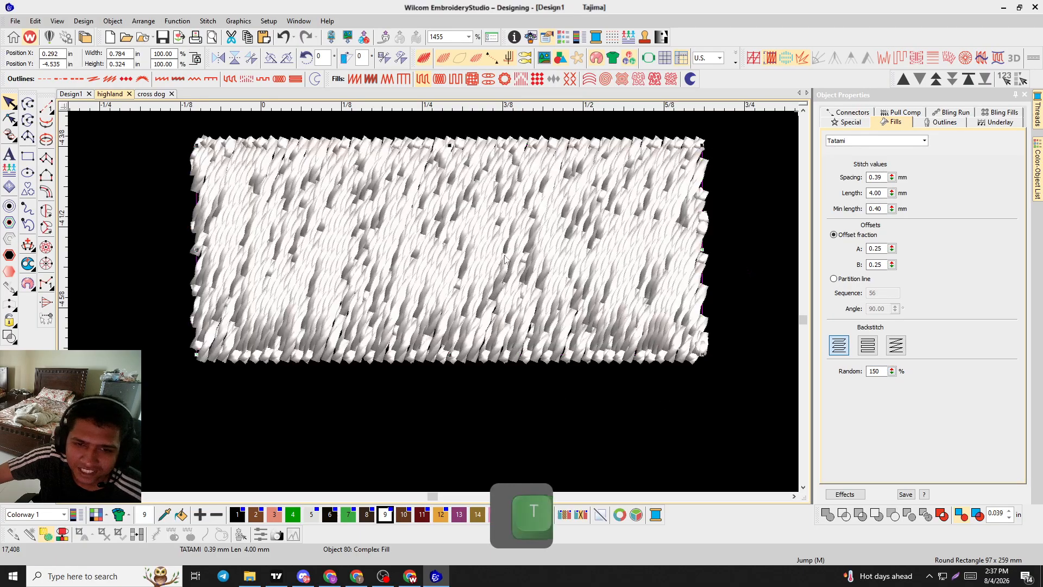
{"action": "key", "text": "t"}
{"action": "key", "text": "ctrl+z"}
{"action": "key", "text": "ctrl+z"}
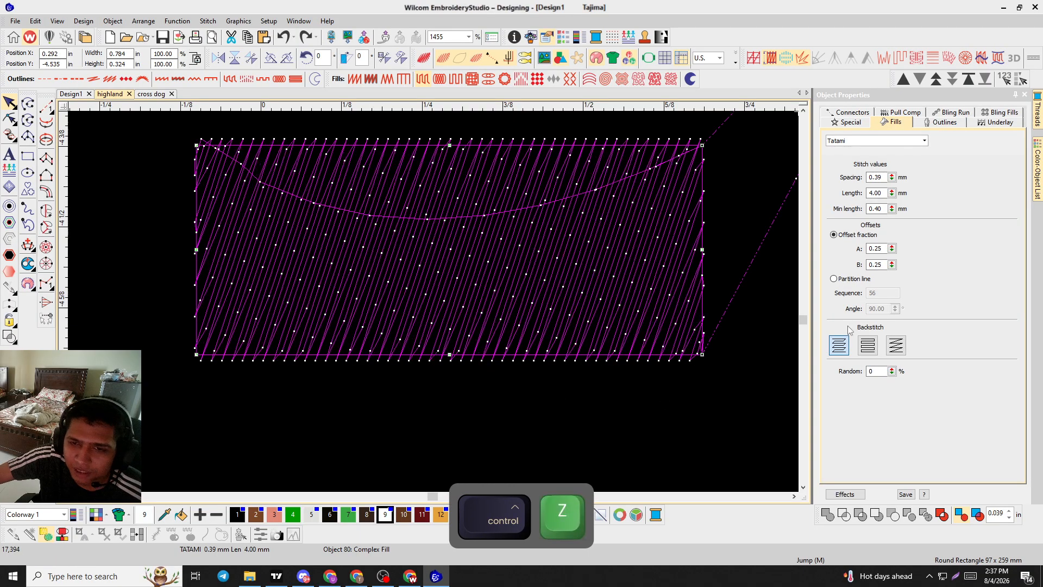
Compare the three Backstitch types, including Borderline Backstitch, on the Tatami fill and return to the first type.
{"action": "left_click", "coordinate": [873, 350]}
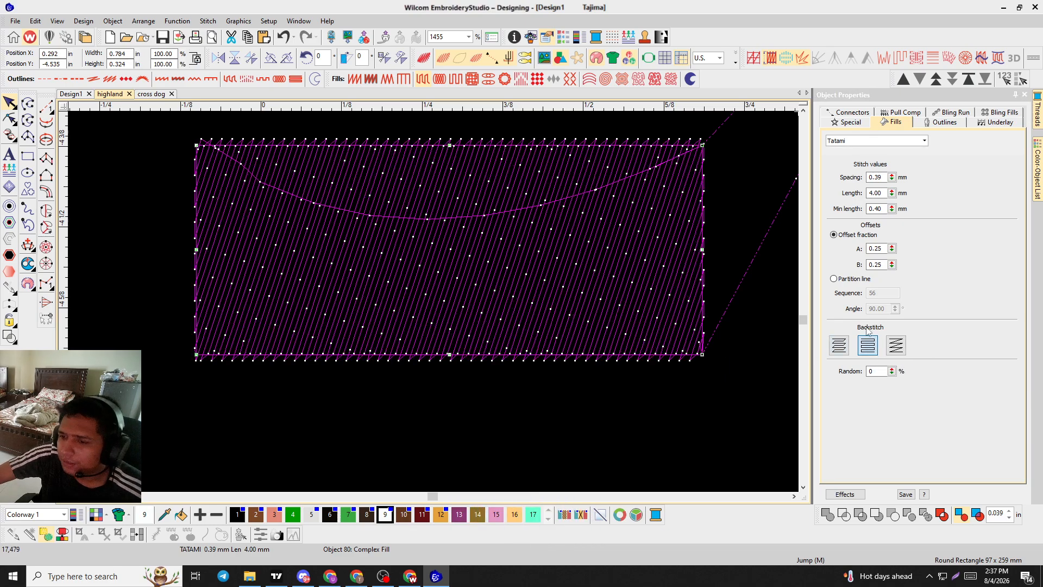
{"action": "key", "text": "ctrl+z"}
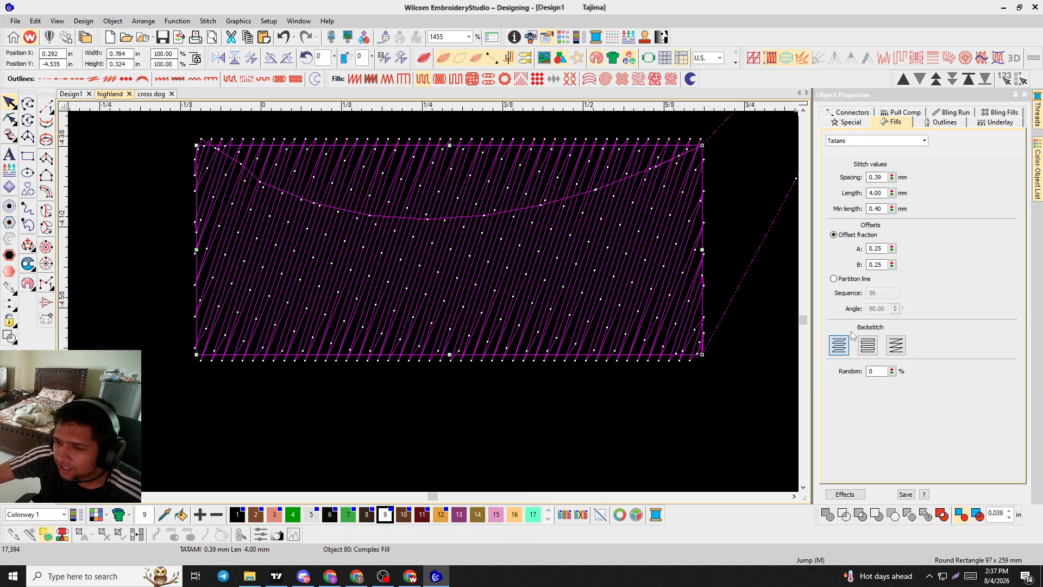
{"action": "left_click", "coordinate": [895, 346]}
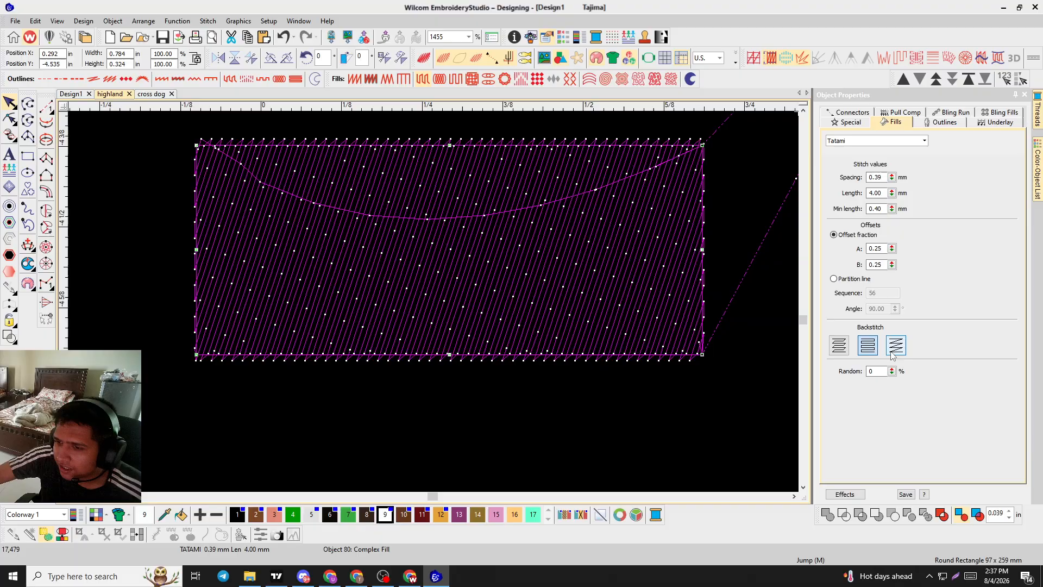
{"action": "left_click", "coordinate": [840, 346]}
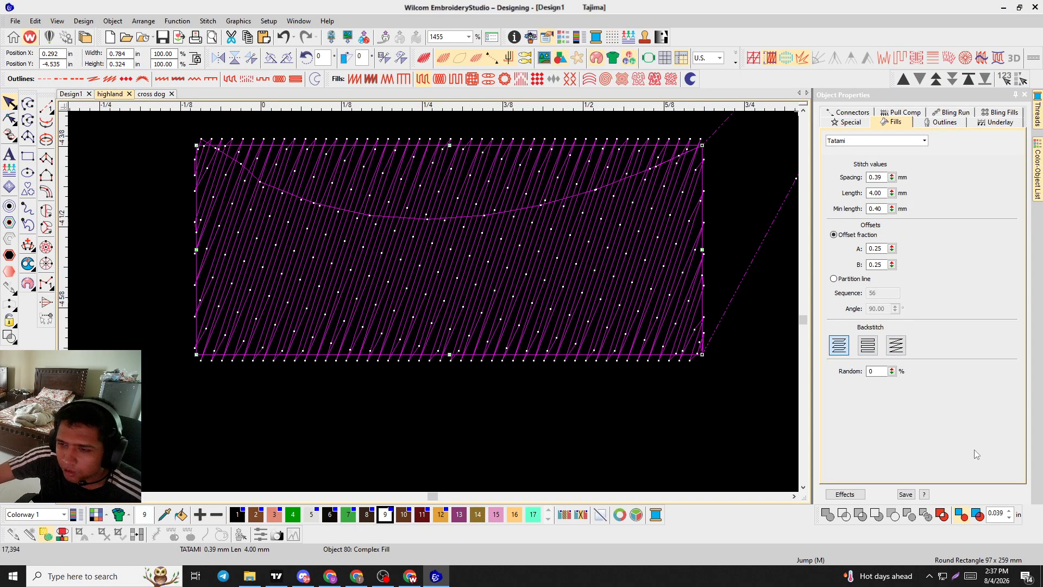
{"action": "left_click", "coordinate": [869, 353]}
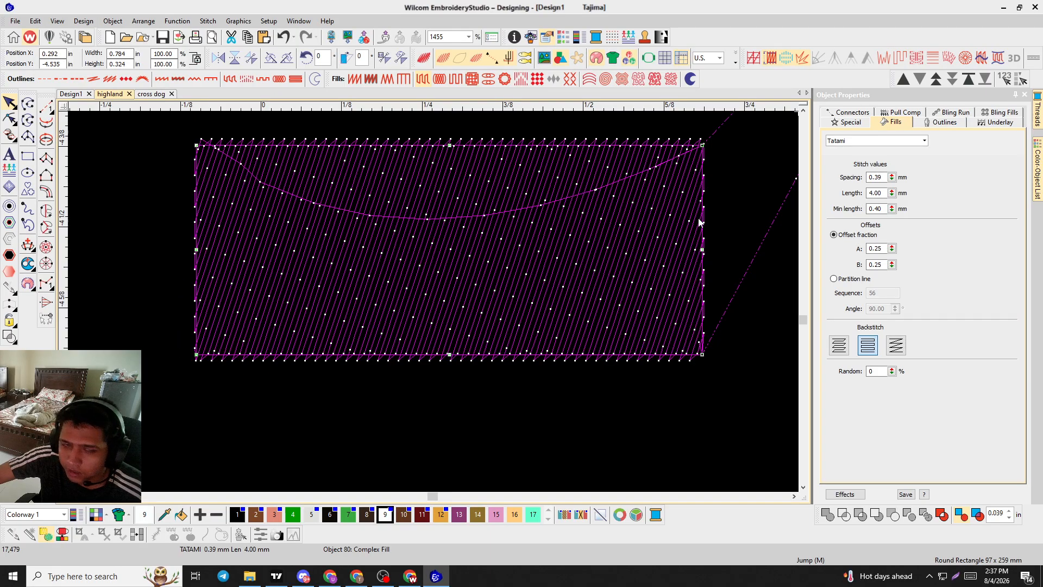
{"action": "left_click", "coordinate": [896, 346]}
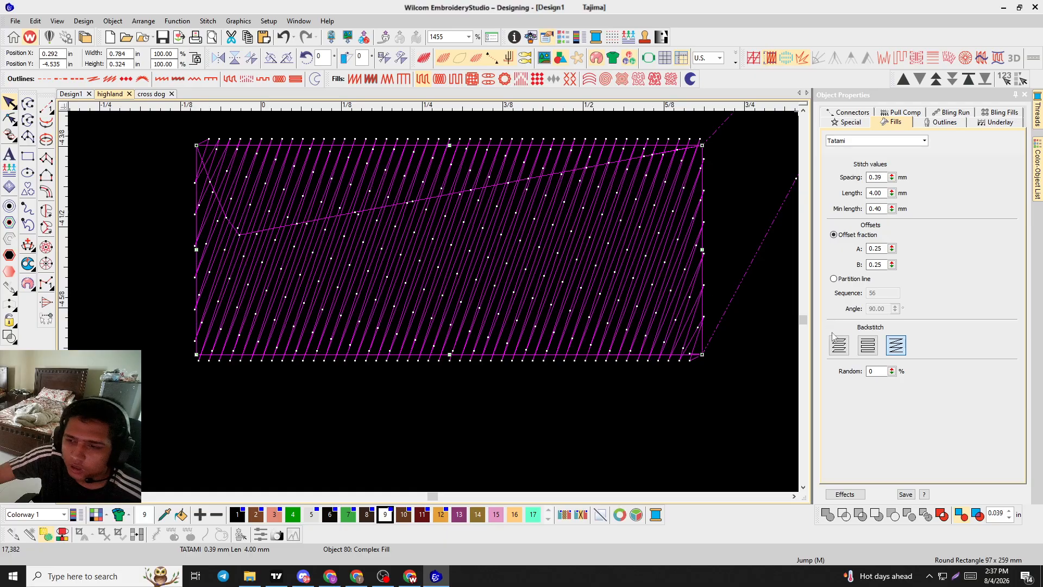
{"action": "left_click", "coordinate": [873, 349]}
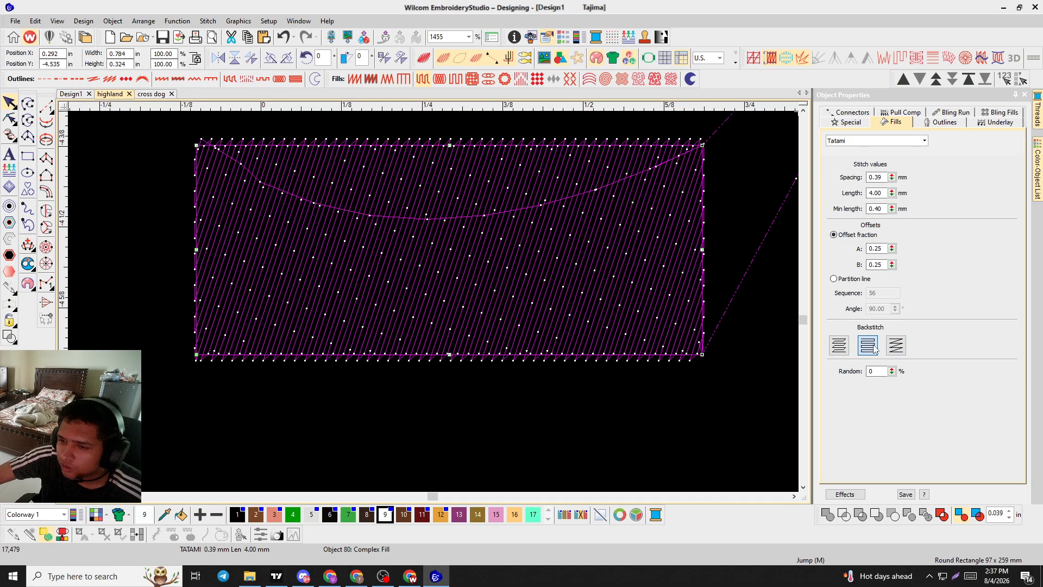
{"action": "left_click", "coordinate": [839, 350]}
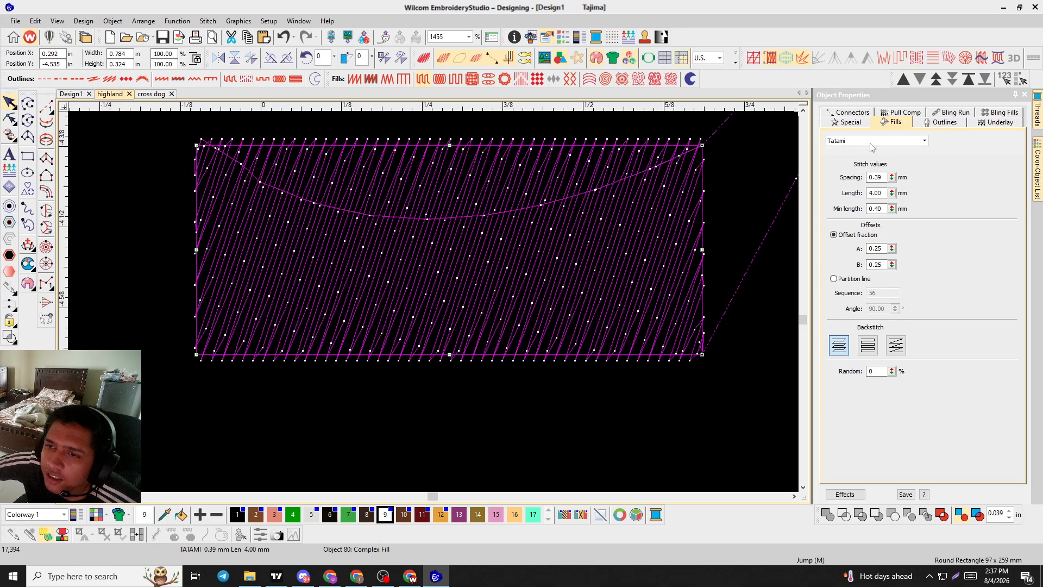
Create outlines and offsets around the rectangle, removing the second and third offset rows to keep only the Run offset in colour C2.
{"action": "left_click", "coordinate": [940, 122]}
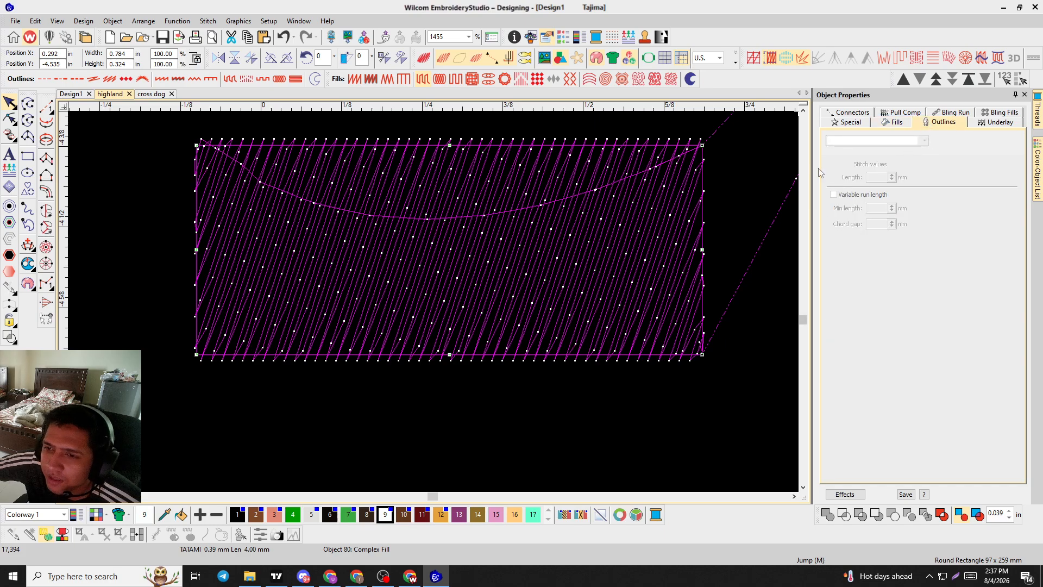
{"action": "left_click", "coordinate": [9, 222]}
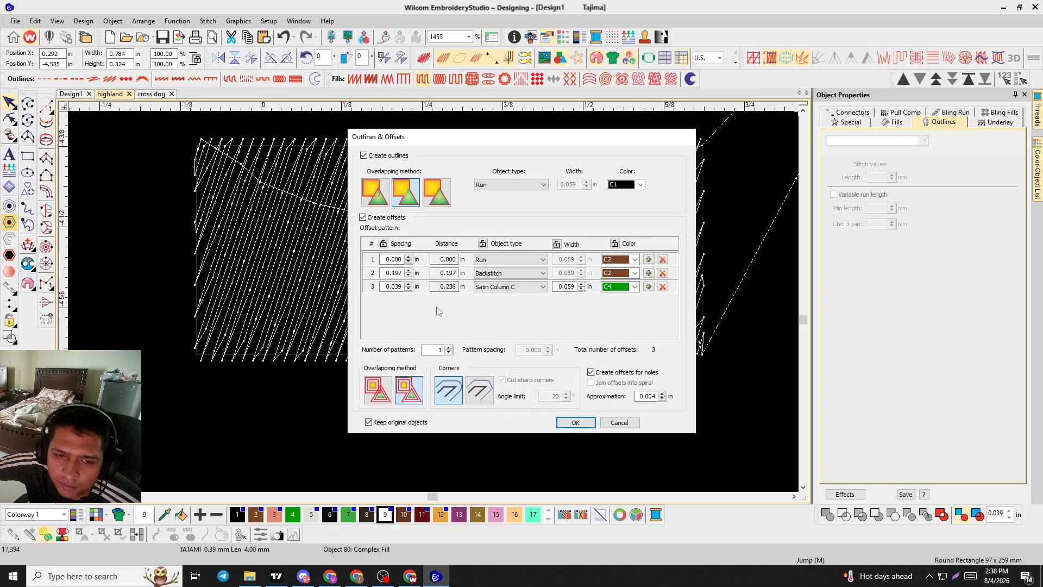
{"action": "left_click", "coordinate": [662, 272]}
{"action": "left_click", "coordinate": [662, 273]}
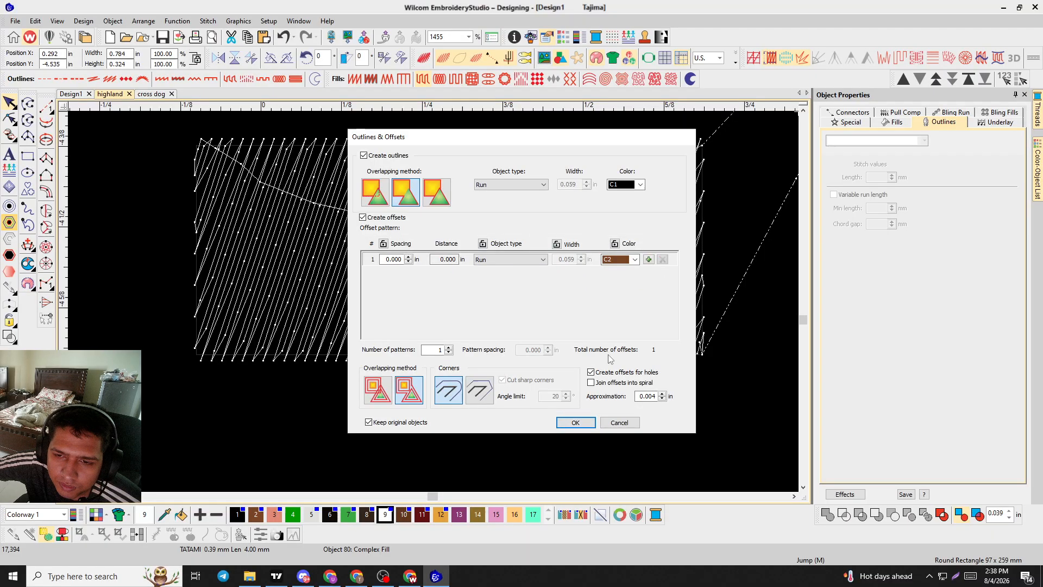
{"action": "left_click", "coordinate": [575, 422]}
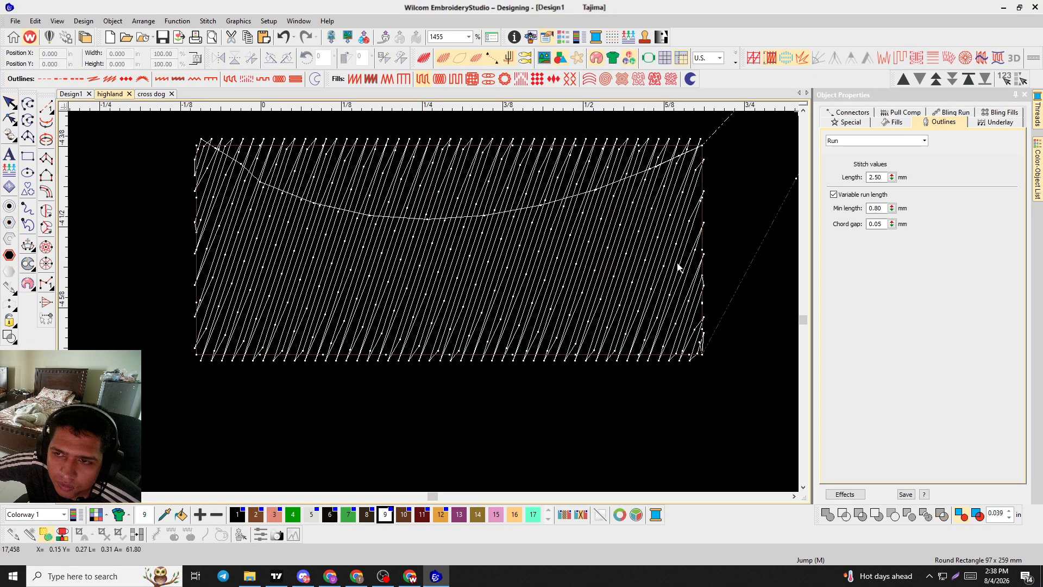
Turn on the realistic thread view and, with nothing selected, try Stemstitch and set the outline type to Triple Run.
{"action": "key", "text": "t"}
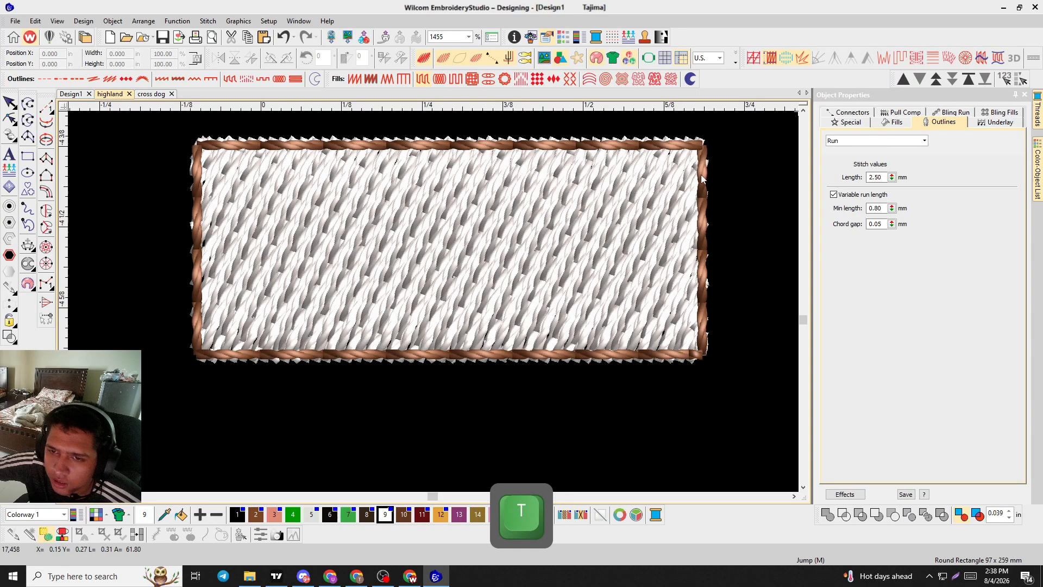
{"action": "left_click", "coordinate": [889, 140]}
{"action": "left_click", "coordinate": [847, 173]}
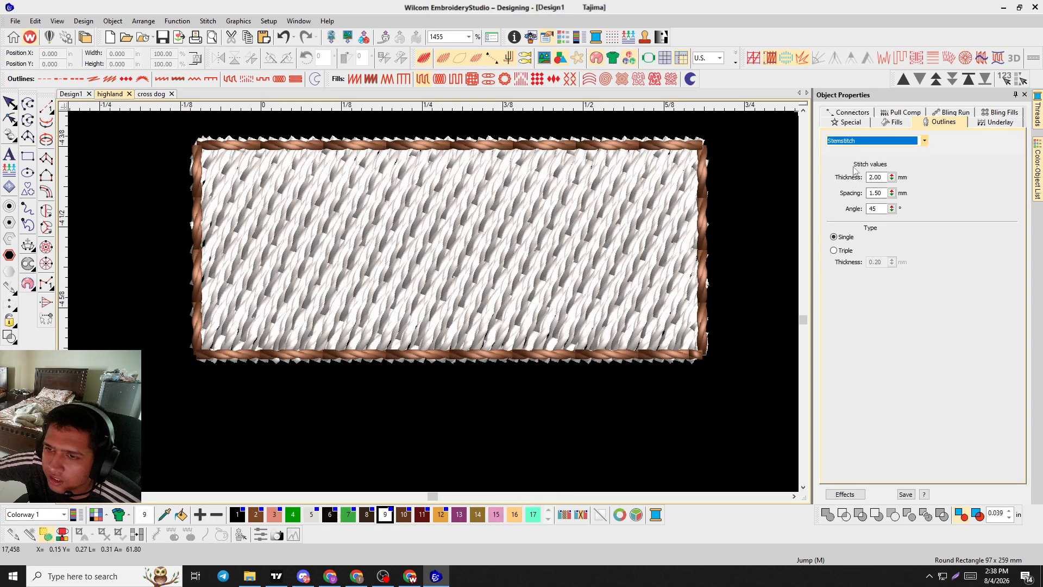
{"action": "left_click", "coordinate": [847, 142]}
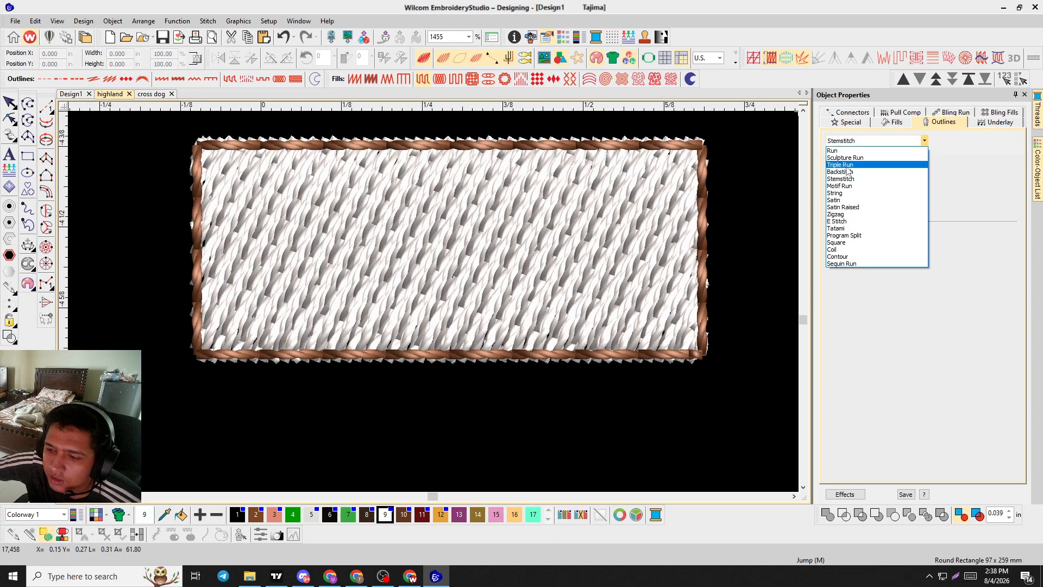
{"action": "left_click", "coordinate": [847, 166]}
{"action": "key", "text": "Return"}
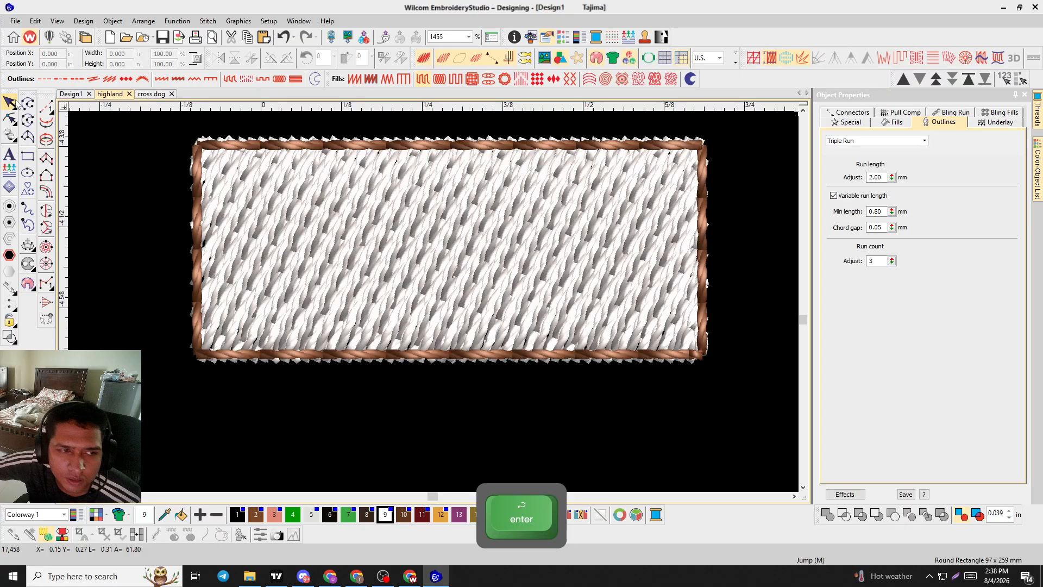
Select the brown outline and try the String, Program Split and Contour outline types on it.
{"action": "left_click", "coordinate": [706, 240]}
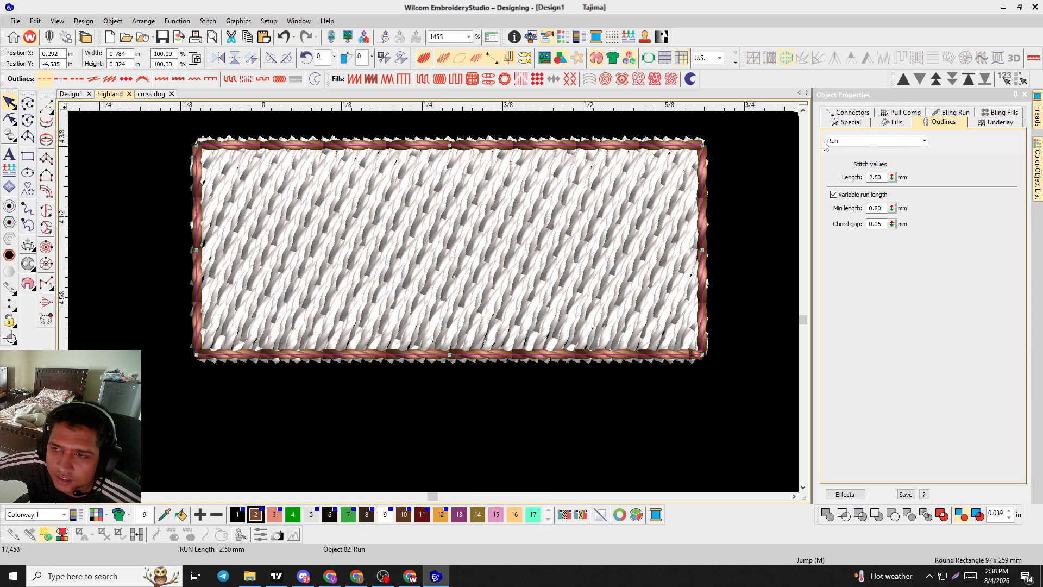
{"action": "left_click", "coordinate": [847, 141]}
{"action": "left_click", "coordinate": [852, 196]}
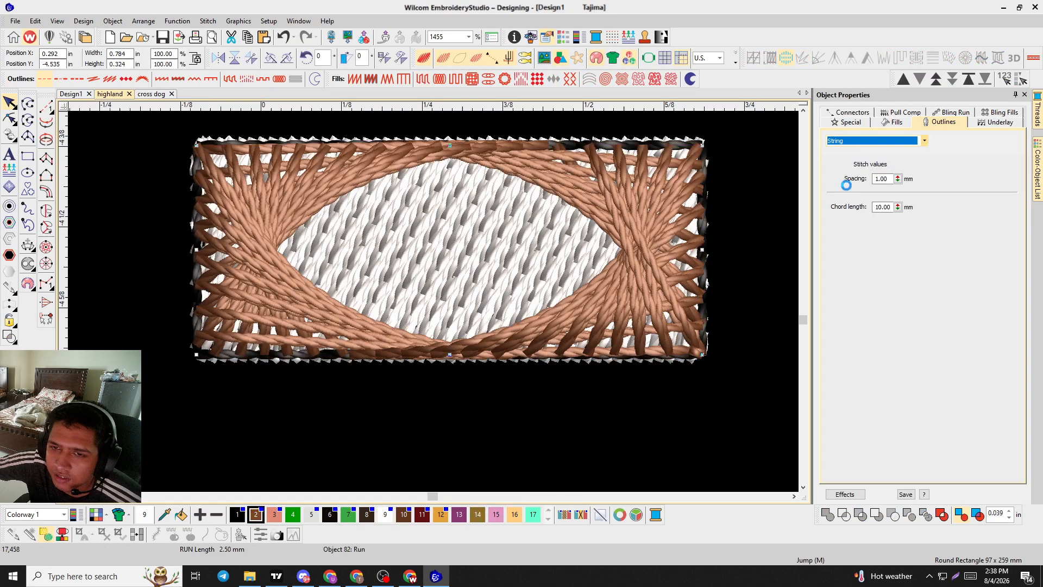
{"action": "left_click", "coordinate": [865, 141]}
{"action": "left_click", "coordinate": [857, 233]}
{"action": "left_click", "coordinate": [865, 143]}
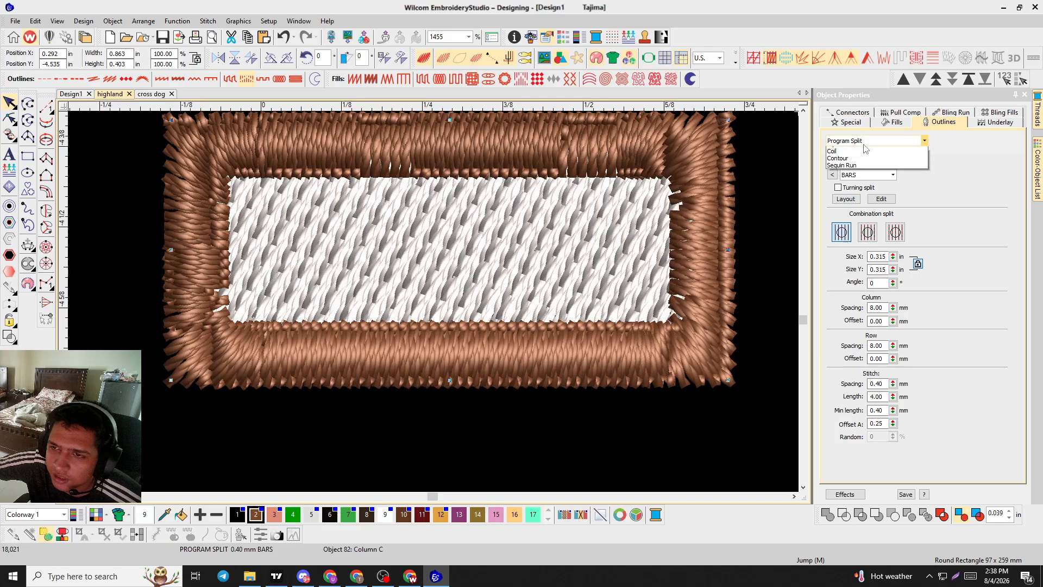
{"action": "left_click", "coordinate": [863, 254]}
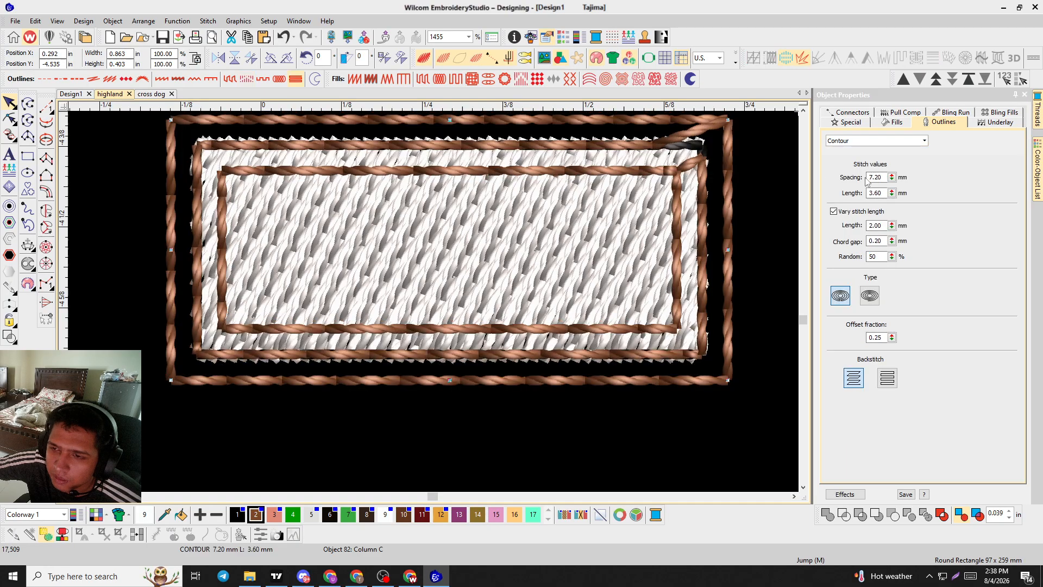
Try the Sequin Run outline type on the brown outline and check its sequin choices.
{"action": "left_click", "coordinate": [863, 139]}
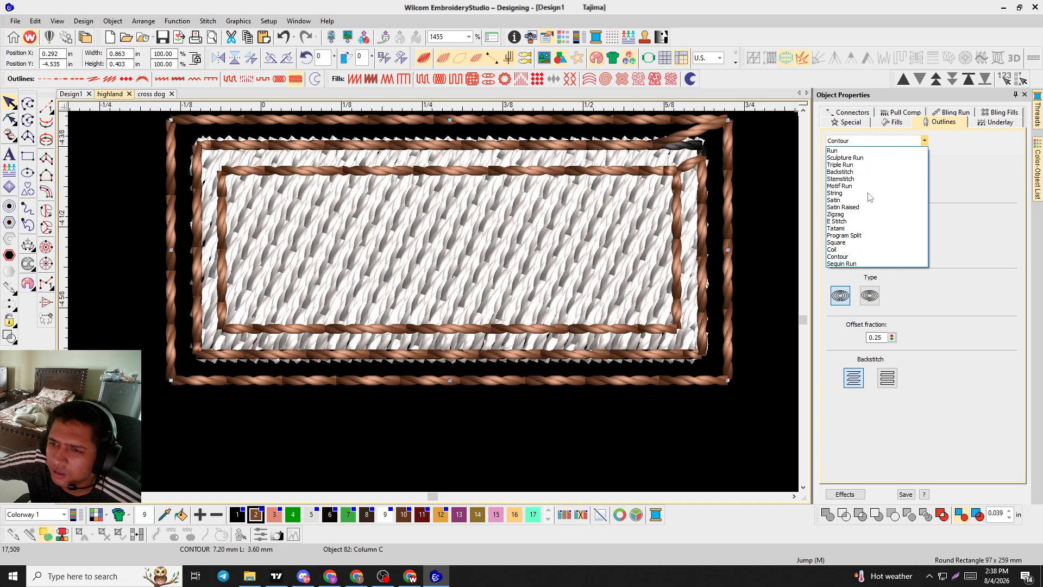
{"action": "left_click", "coordinate": [868, 263]}
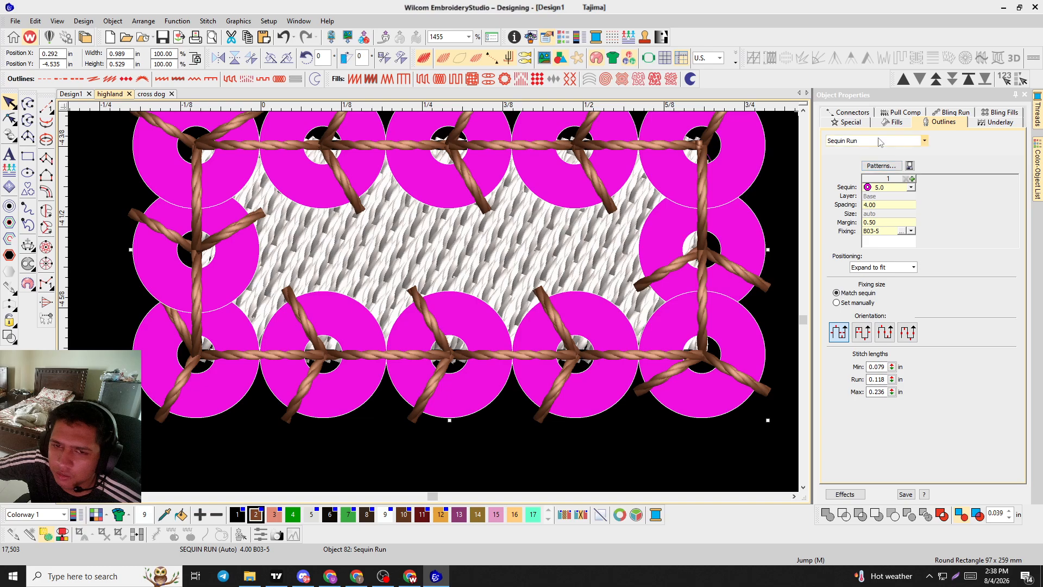
{"action": "scroll", "coordinate": [458, 223], "scroll_direction": "down", "scroll_amount": 3}
{"action": "scroll", "coordinate": [458, 224], "scroll_direction": "up", "scroll_amount": 2}
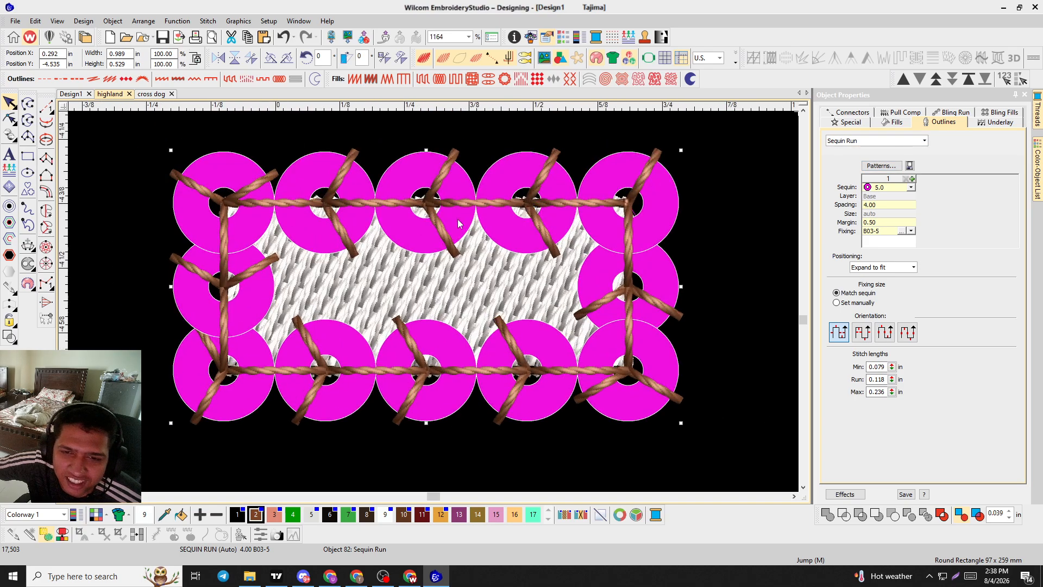
{"action": "left_click", "coordinate": [911, 188]}
{"action": "left_click", "coordinate": [912, 188]}
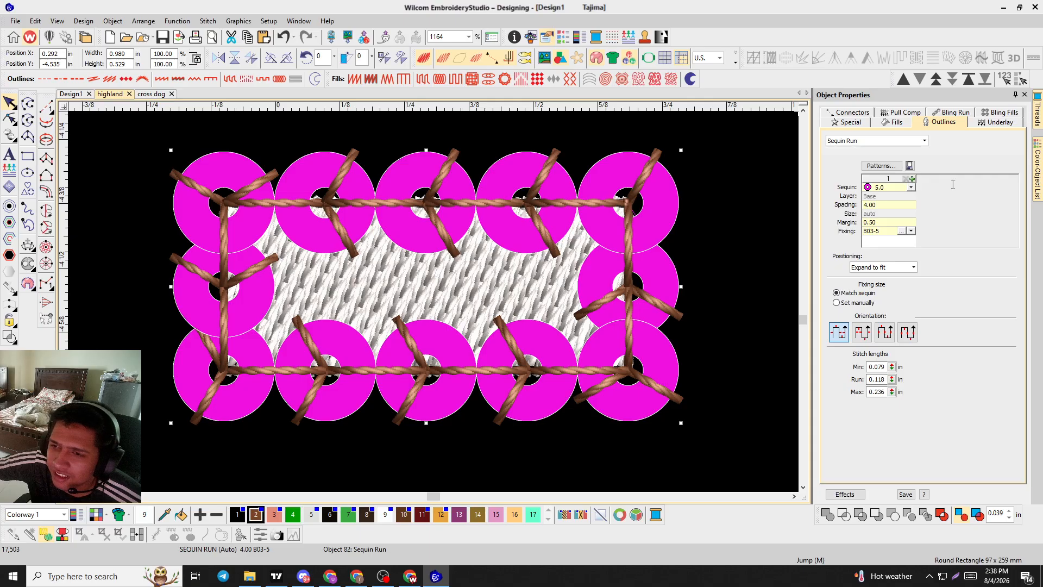
Change the brown outline's type to Backstitch and inspect its stitches up close.
{"action": "left_click", "coordinate": [891, 141]}
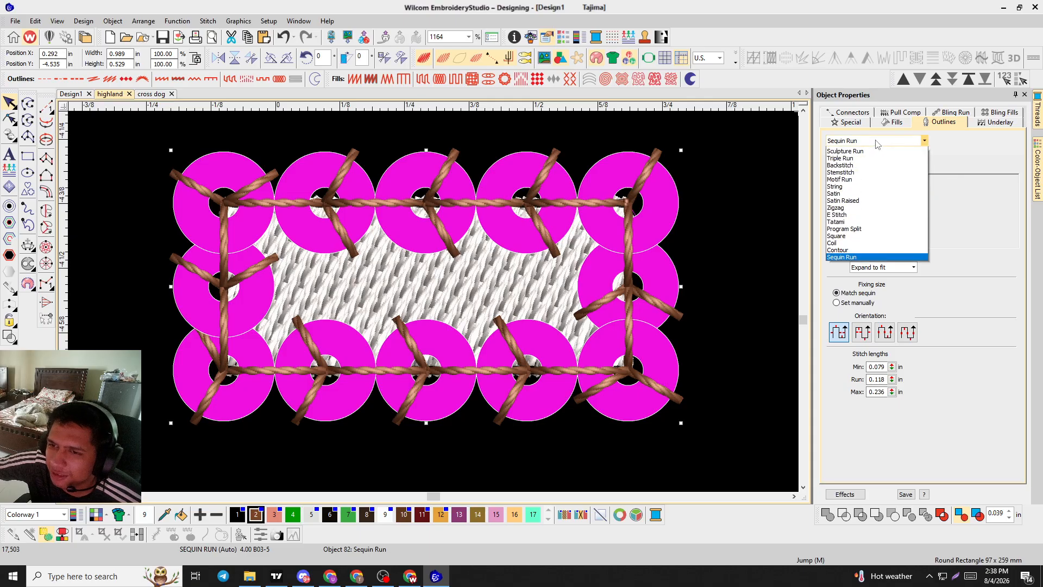
{"action": "left_click", "coordinate": [856, 173]}
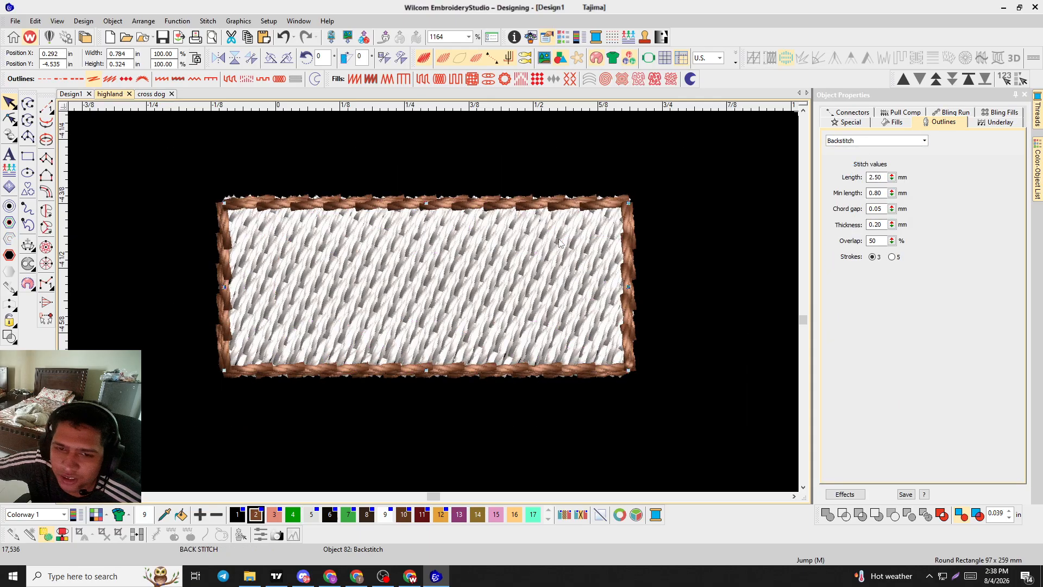
{"action": "scroll", "coordinate": [559, 239], "scroll_direction": "up", "scroll_amount": 2}
{"action": "scroll", "coordinate": [434, 302], "scroll_direction": "down", "scroll_amount": 2}
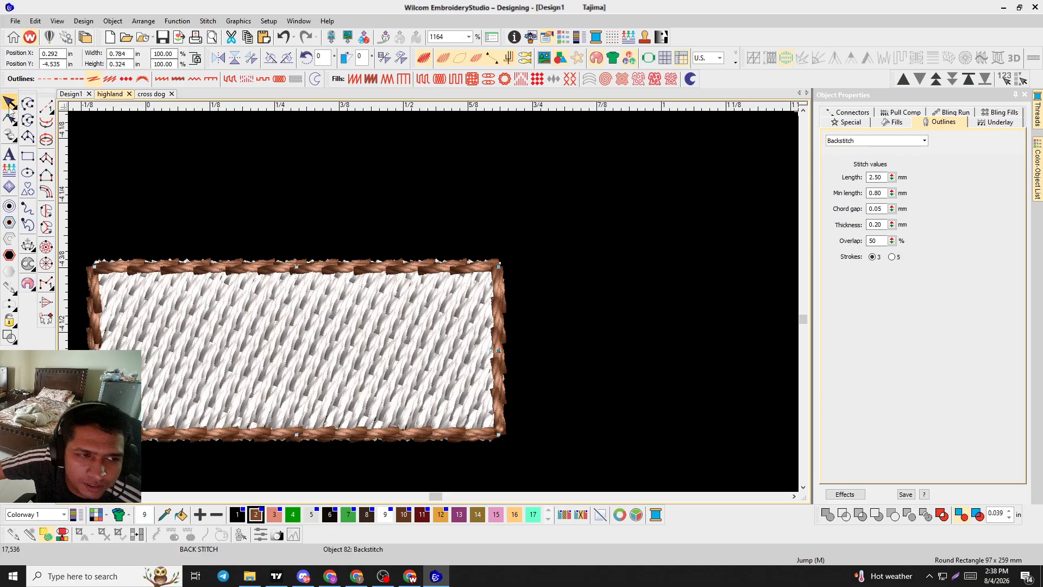
Delete the brown outline around the rectangle.
{"action": "left_click", "coordinate": [221, 266]}
{"action": "left_click", "coordinate": [276, 211]}
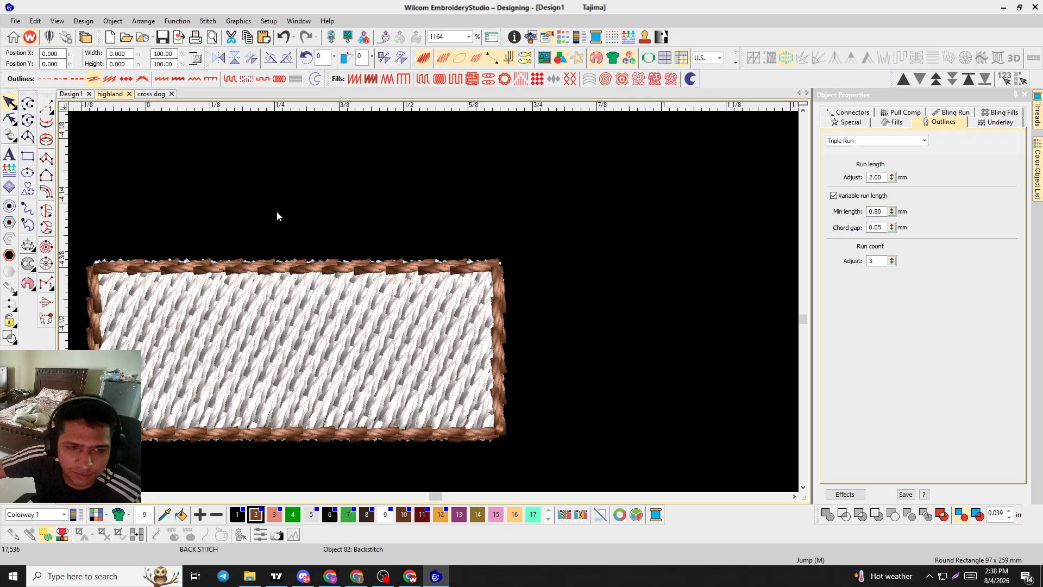
{"action": "left_click", "coordinate": [279, 348]}
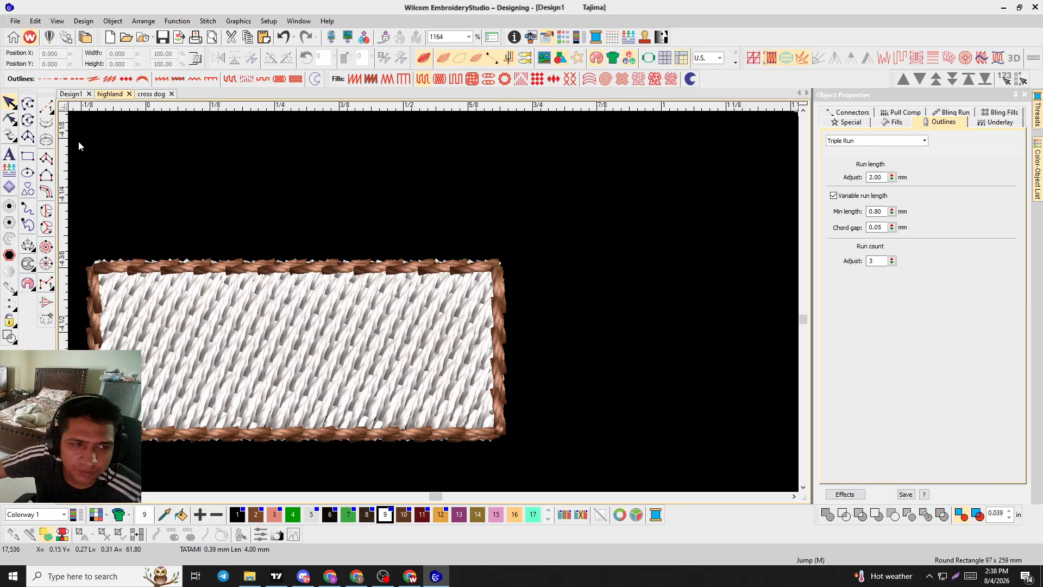
{"action": "left_click", "coordinate": [213, 268]}
{"action": "key", "text": "Delete"}
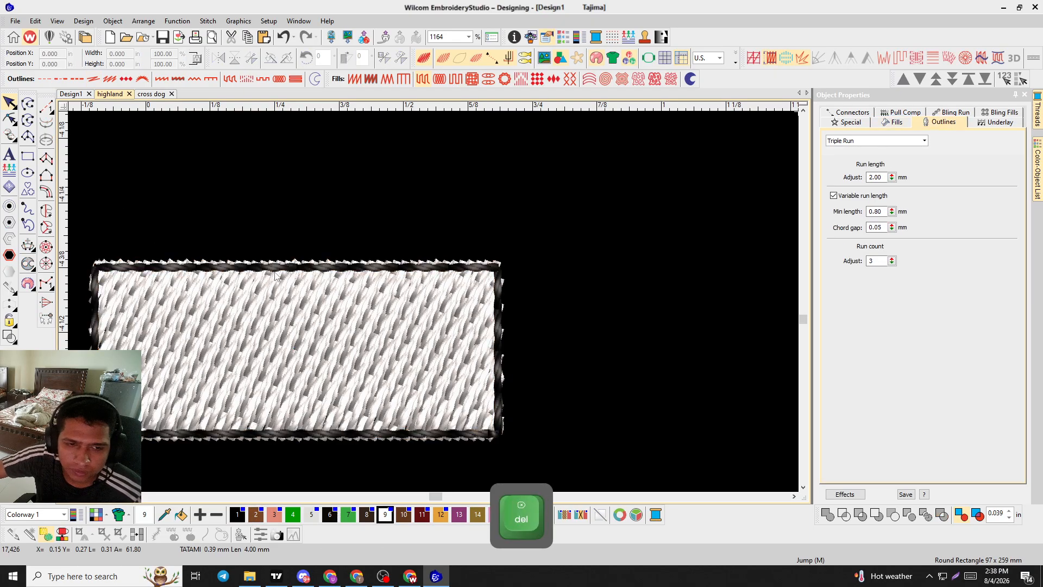
Delete the black Triple Run outline around the rectangle.
{"action": "left_click", "coordinate": [273, 267]}
{"action": "key", "text": "Delete"}
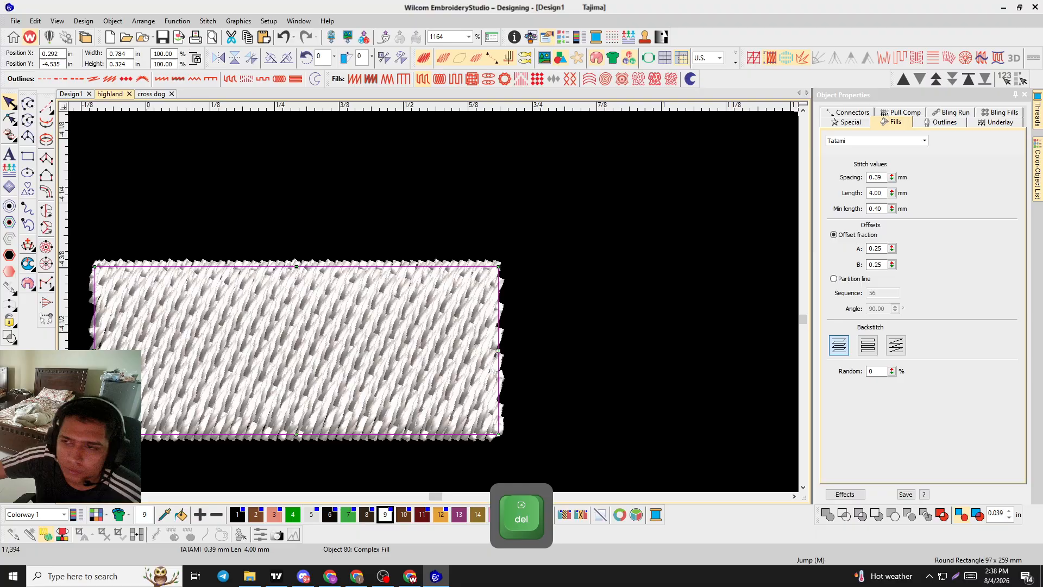
Try a first underlay of type Double Tatami on the rectangle and inspect its stitches with the realistic display off.
{"action": "left_click", "coordinate": [998, 122]}
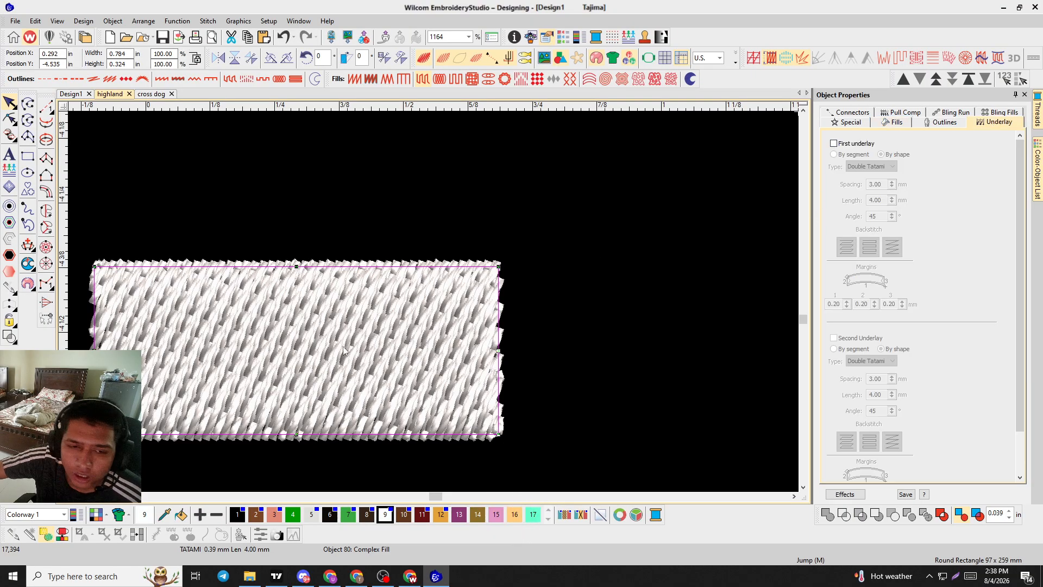
{"action": "key", "text": "t"}
{"action": "scroll", "coordinate": [343, 350], "scroll_direction": "up", "scroll_amount": 4}
{"action": "scroll", "coordinate": [593, 326], "scroll_direction": "down", "scroll_amount": 1}
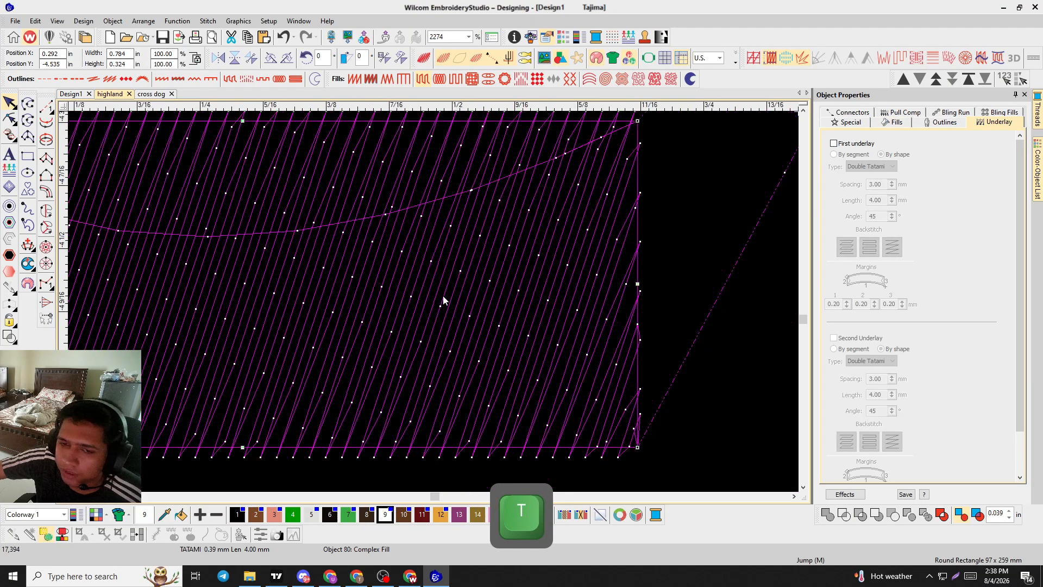
{"action": "left_click", "coordinate": [833, 144]}
{"action": "scroll", "coordinate": [424, 305], "scroll_direction": "down", "scroll_amount": 2}
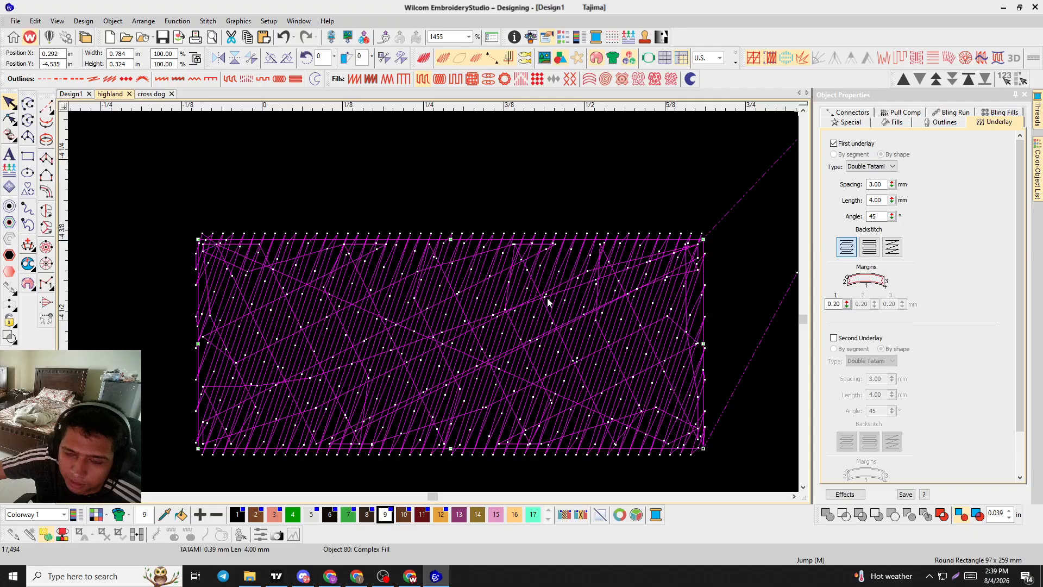
{"action": "scroll", "coordinate": [575, 328], "scroll_direction": "up", "scroll_amount": 2}
{"action": "scroll", "coordinate": [416, 337], "scroll_direction": "down", "scroll_amount": 2}
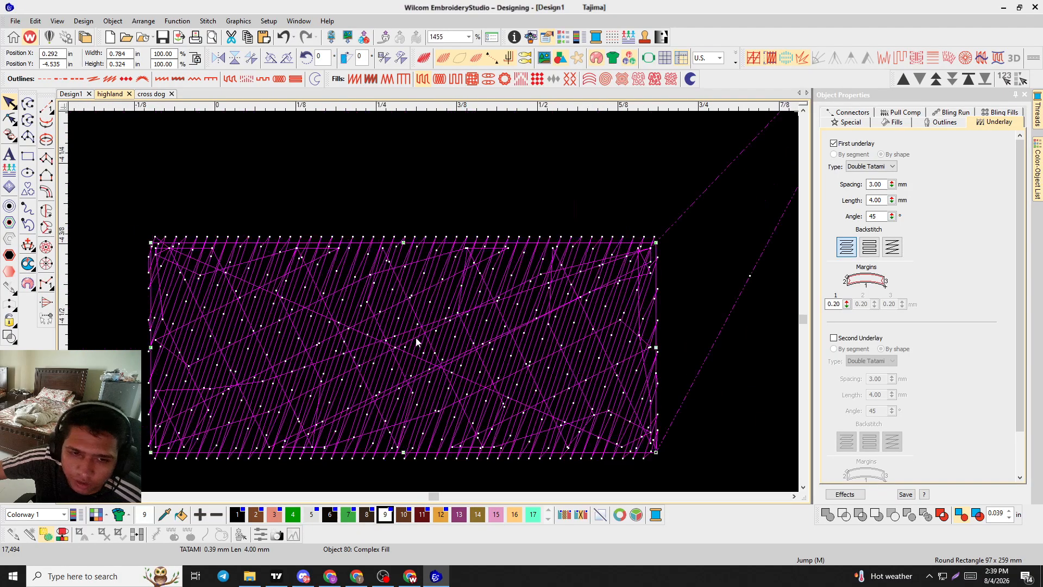
{"action": "scroll", "coordinate": [432, 303], "scroll_direction": "up", "scroll_amount": 1}
Try the Tatami, Edge run and Zigzag types on the rectangle's first underlay.
{"action": "left_click", "coordinate": [881, 166]}
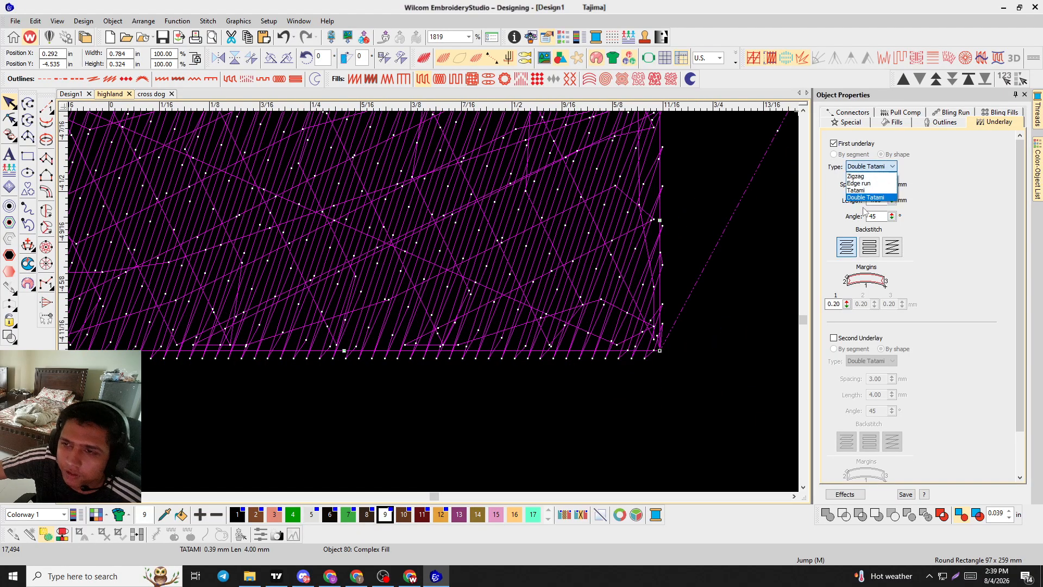
{"action": "left_click", "coordinate": [864, 190]}
{"action": "scroll", "coordinate": [436, 302], "scroll_direction": "down", "scroll_amount": 2}
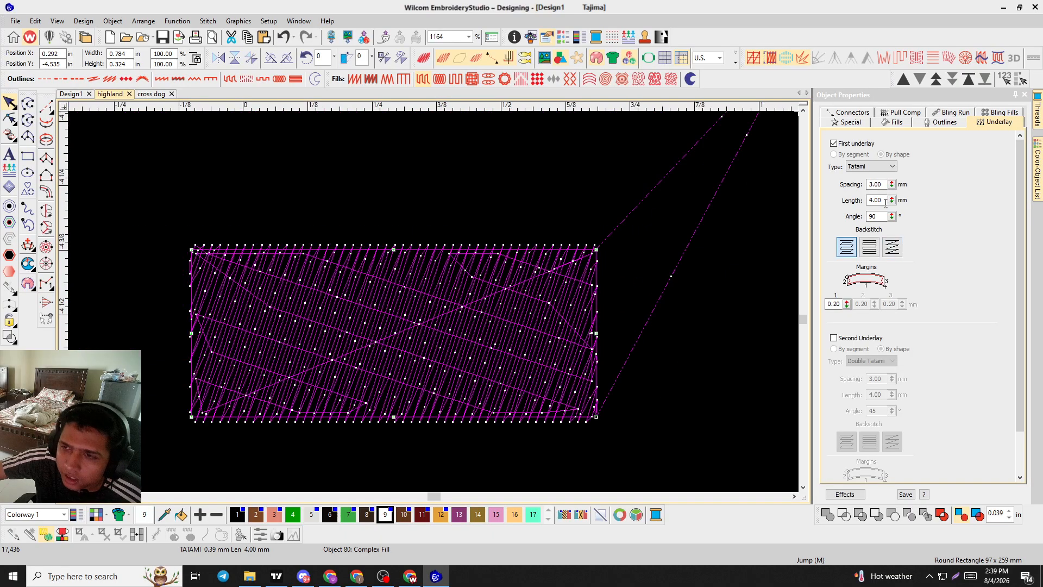
{"action": "left_click", "coordinate": [885, 167]}
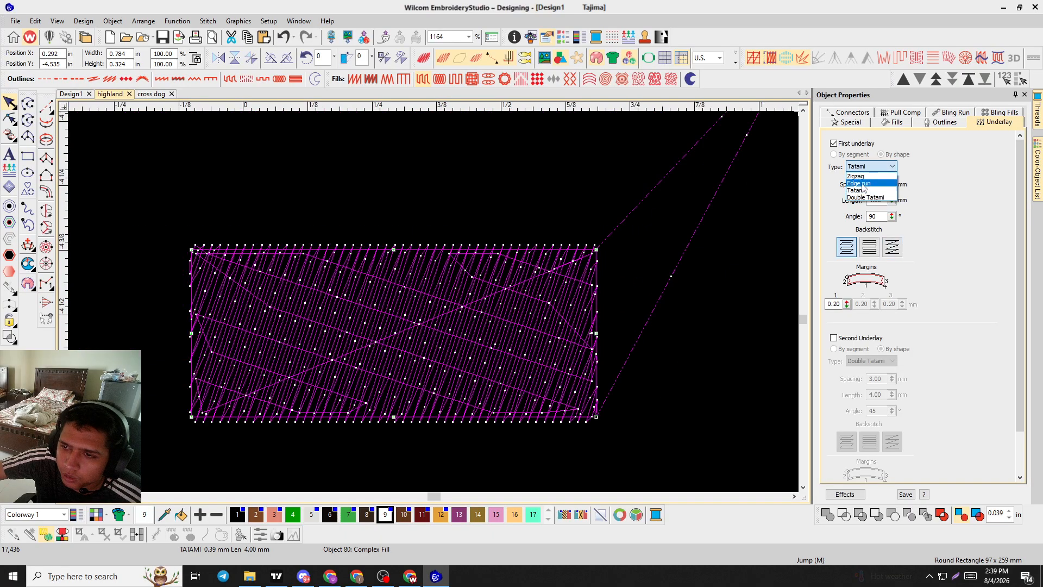
{"action": "left_click", "coordinate": [866, 181]}
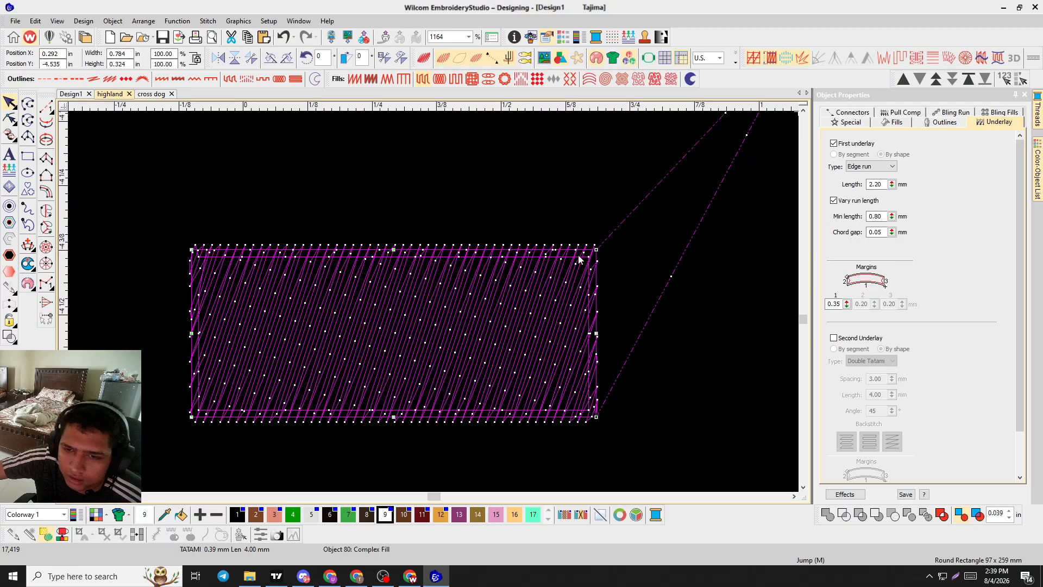
{"action": "left_click", "coordinate": [885, 167]}
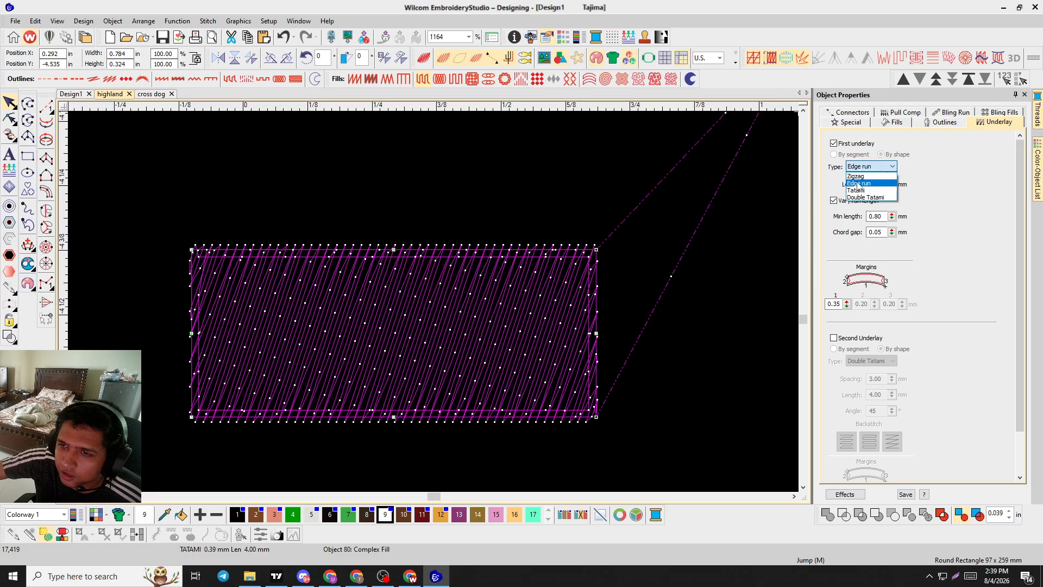
{"action": "left_click", "coordinate": [864, 174]}
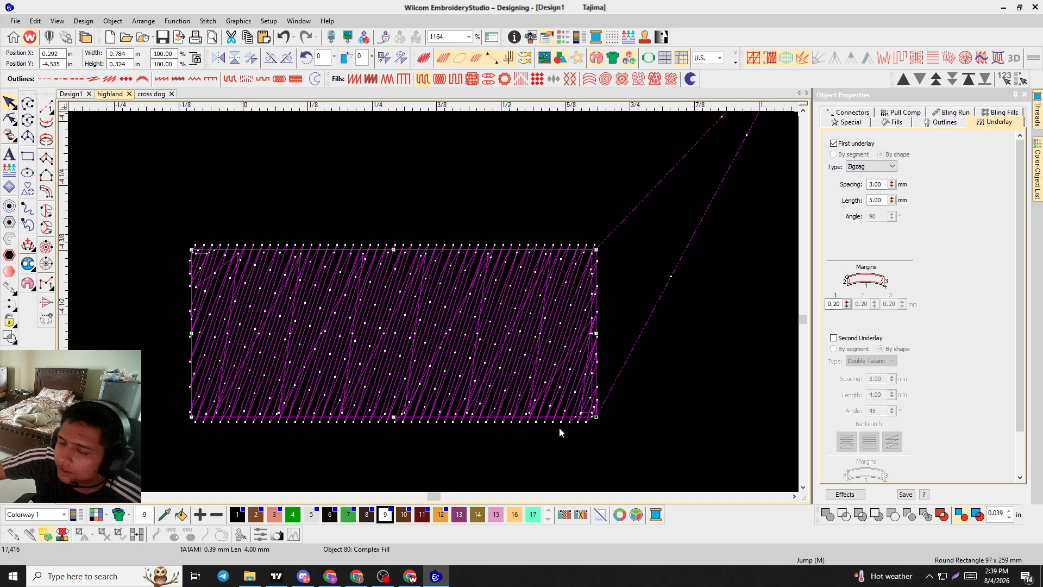
Try a second underlay of type Double Tatami on the rectangle and switch it off again.
{"action": "scroll", "coordinate": [864, 319], "scroll_direction": "down", "scroll_amount": 2}
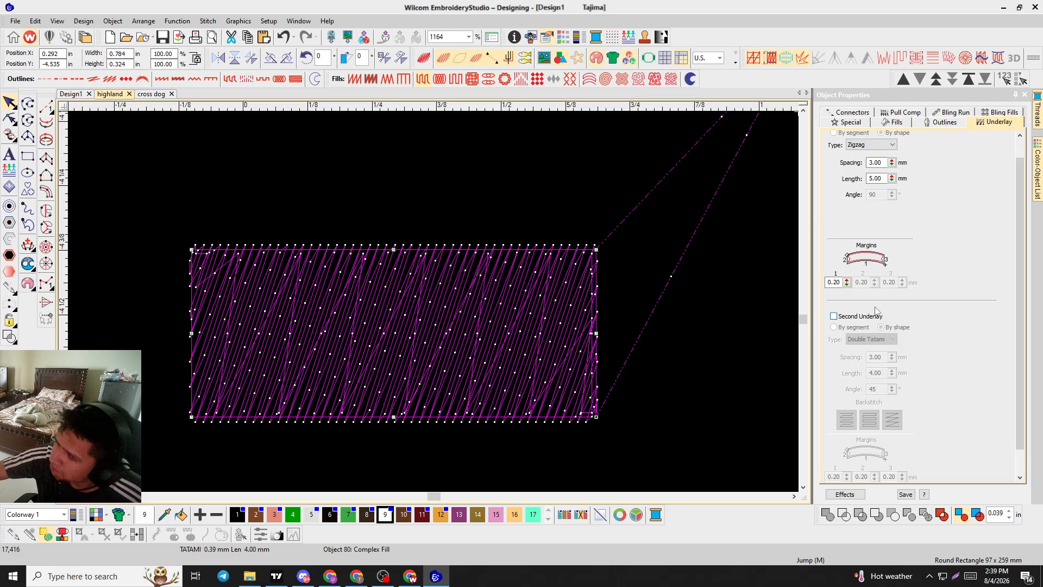
{"action": "scroll", "coordinate": [874, 310], "scroll_direction": "up", "scroll_amount": 1}
{"action": "left_click", "coordinate": [862, 329]}
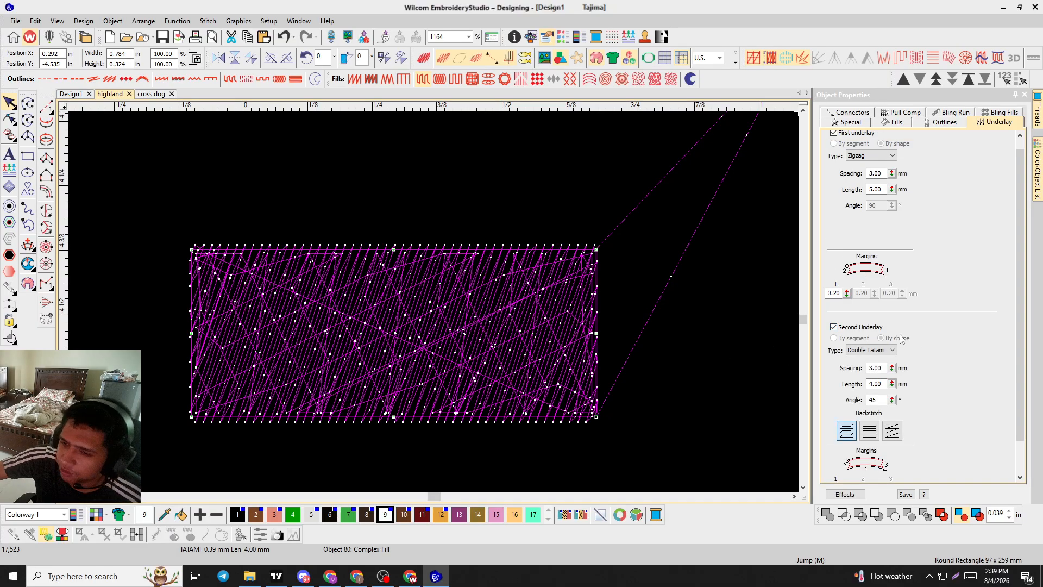
{"action": "left_click", "coordinate": [860, 327]}
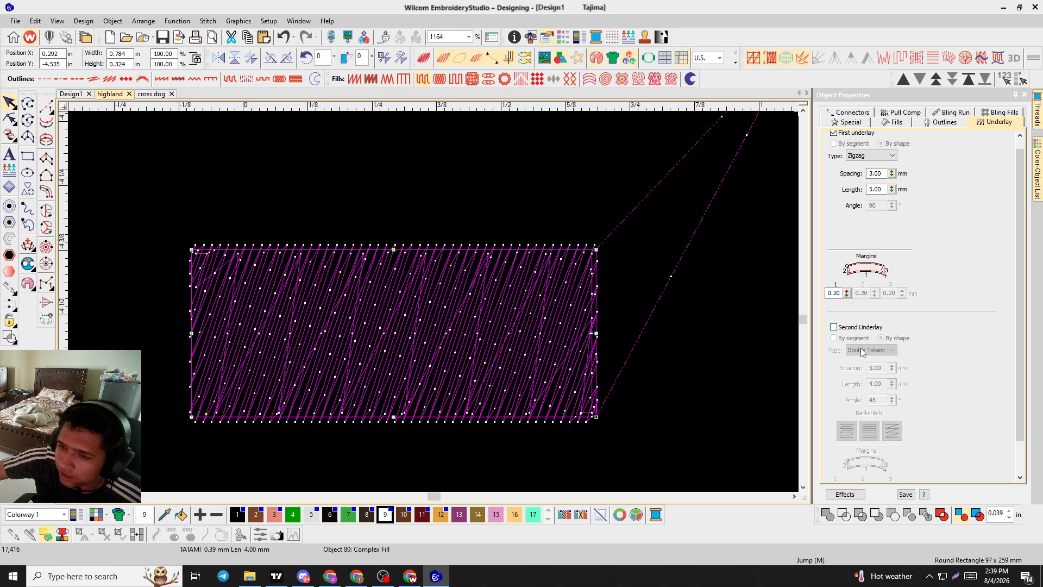
{"action": "scroll", "coordinate": [882, 322], "scroll_direction": "down", "scroll_amount": 1}
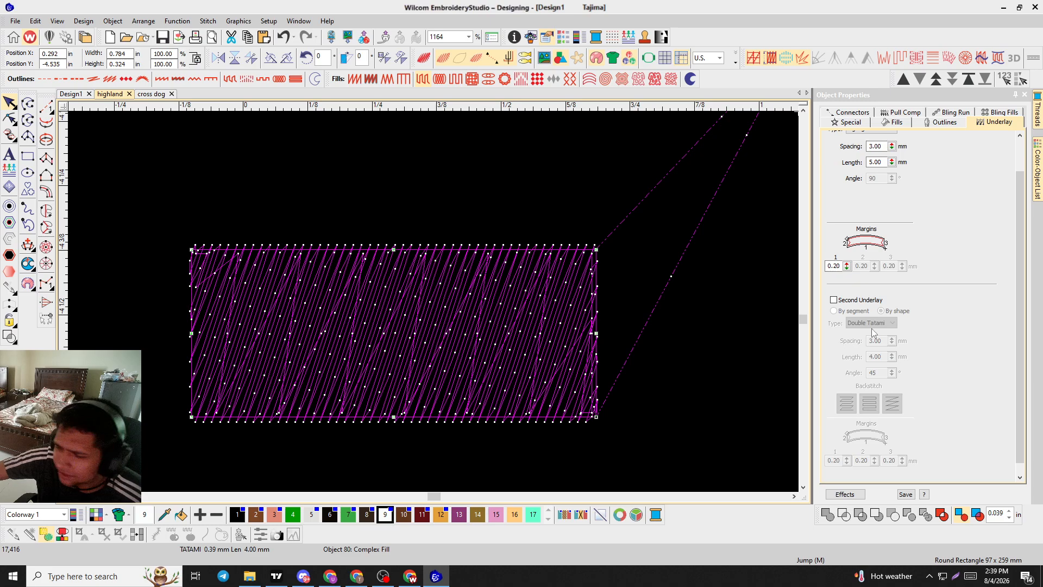
{"action": "scroll", "coordinate": [896, 163], "scroll_direction": "up", "scroll_amount": 1}
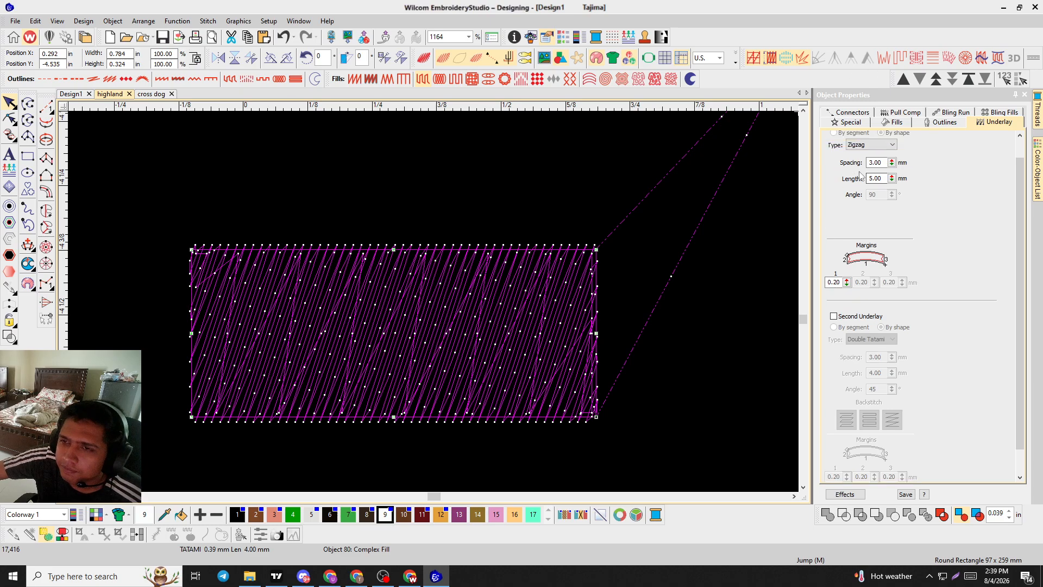
Turn off the rectangle's first underlay and inspect the remaining fill stitches.
{"action": "left_click", "coordinate": [846, 139]}
{"action": "scroll", "coordinate": [456, 299], "scroll_direction": "up", "scroll_amount": 2}
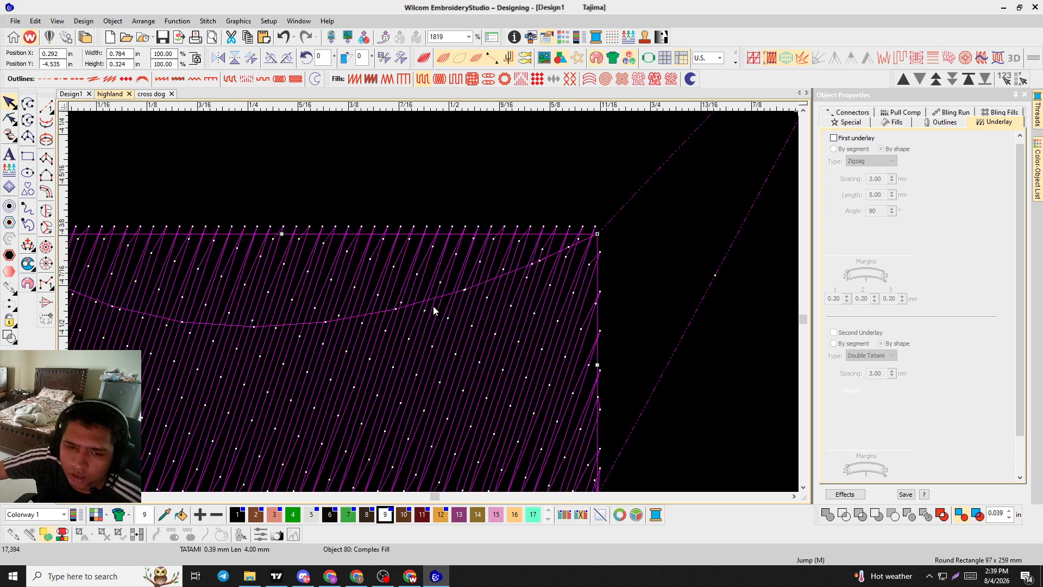
{"action": "scroll", "coordinate": [327, 342], "scroll_direction": "down", "scroll_amount": 2}
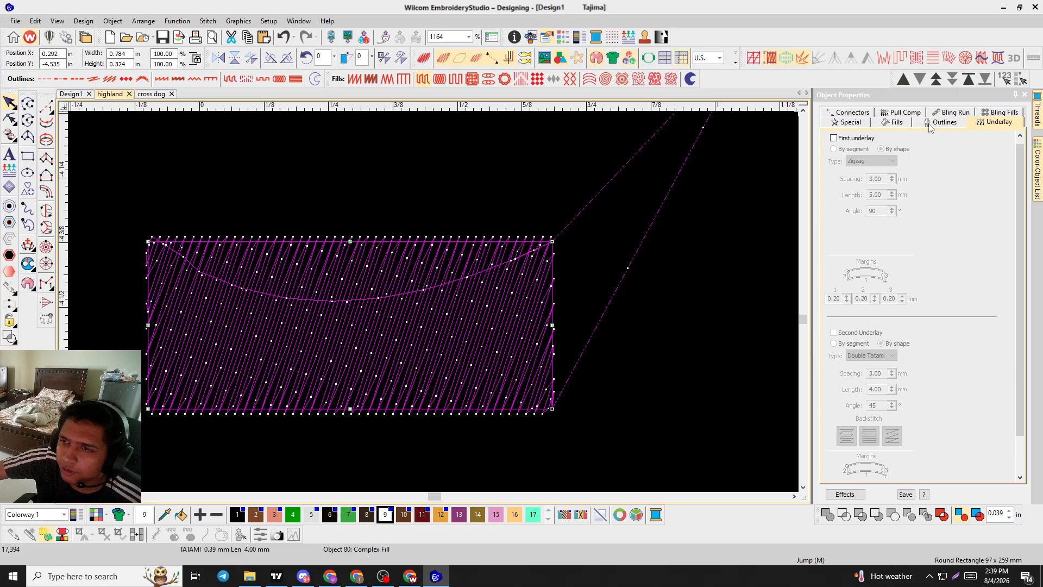
Review the rectangle's special Complex Fill settings, try changing the fill stitch overlap and undo the change.
{"action": "left_click", "coordinate": [845, 122]}
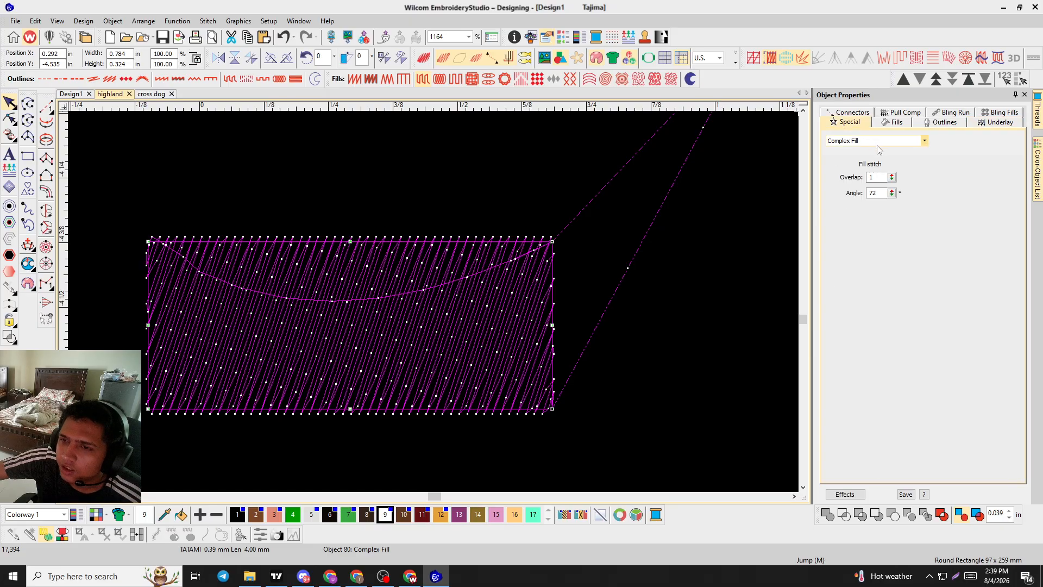
{"action": "left_click", "coordinate": [878, 143]}
{"action": "left_click", "coordinate": [860, 248]}
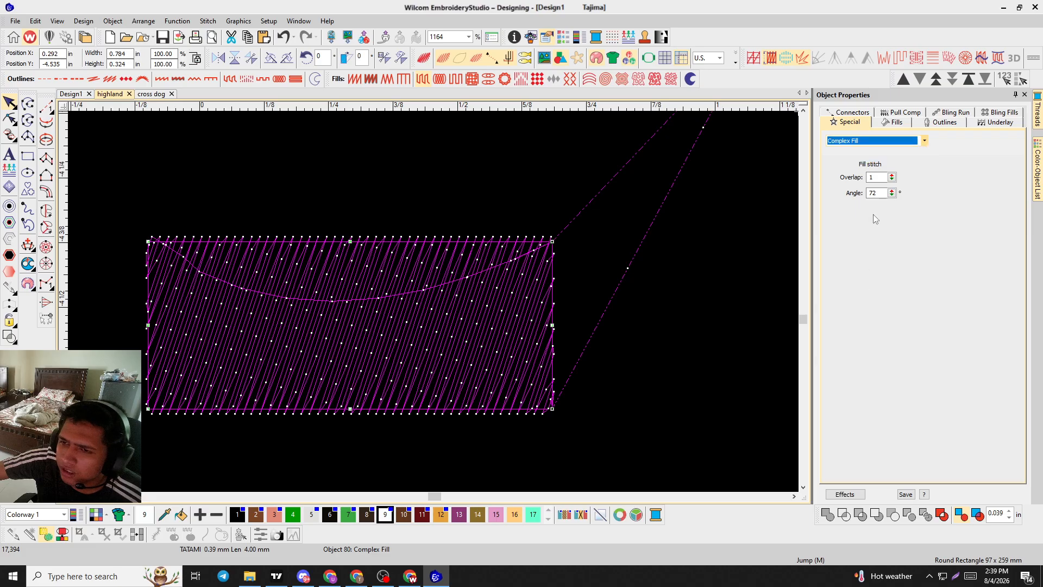
{"action": "scroll", "coordinate": [351, 278], "scroll_direction": "up", "scroll_amount": 1}
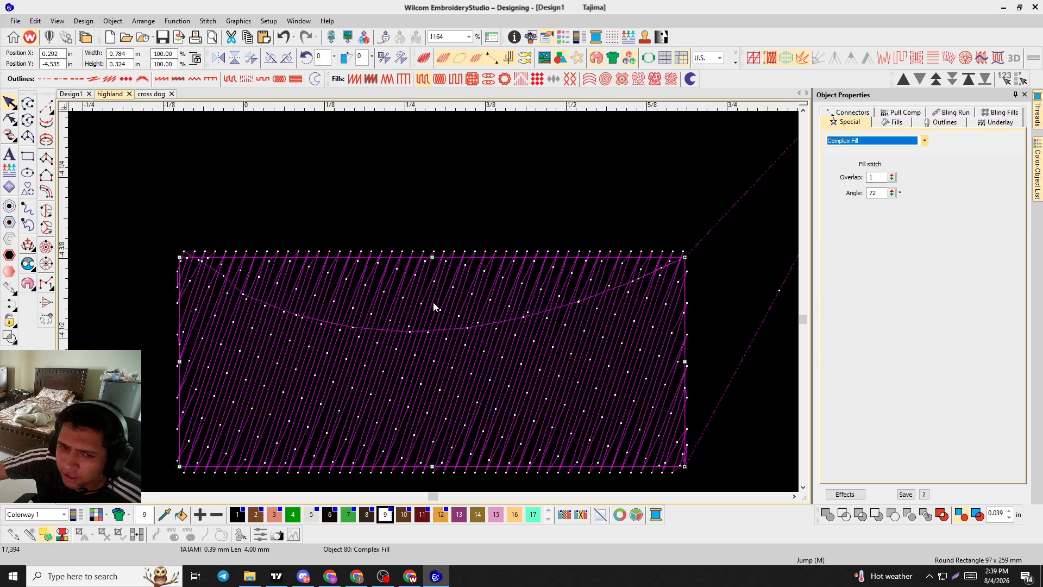
{"action": "scroll", "coordinate": [420, 337], "scroll_direction": "down", "scroll_amount": 1}
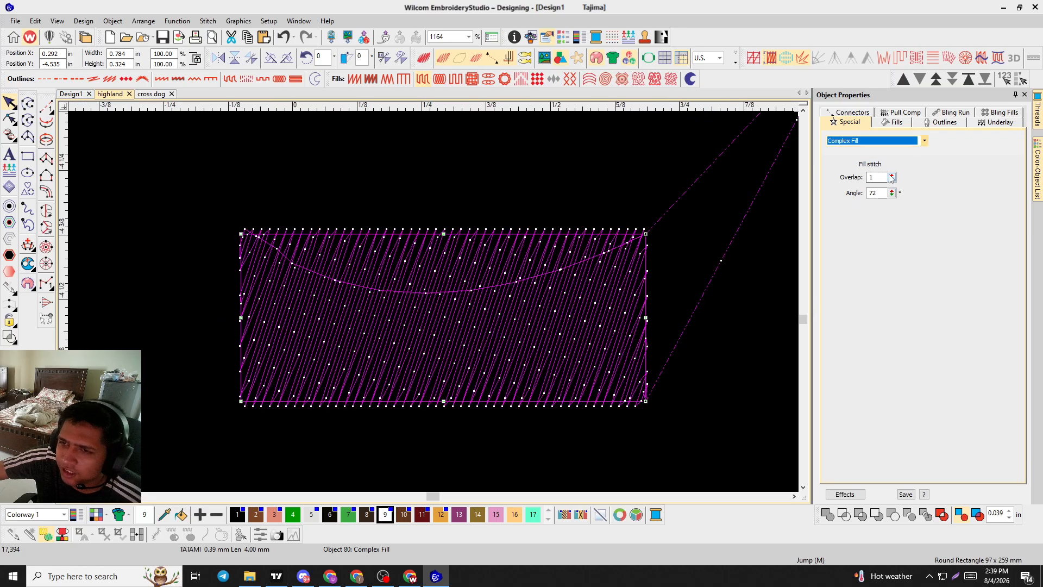
{"action": "left_click_drag", "start_coordinate": [892, 178], "coordinate": [847, 165]}
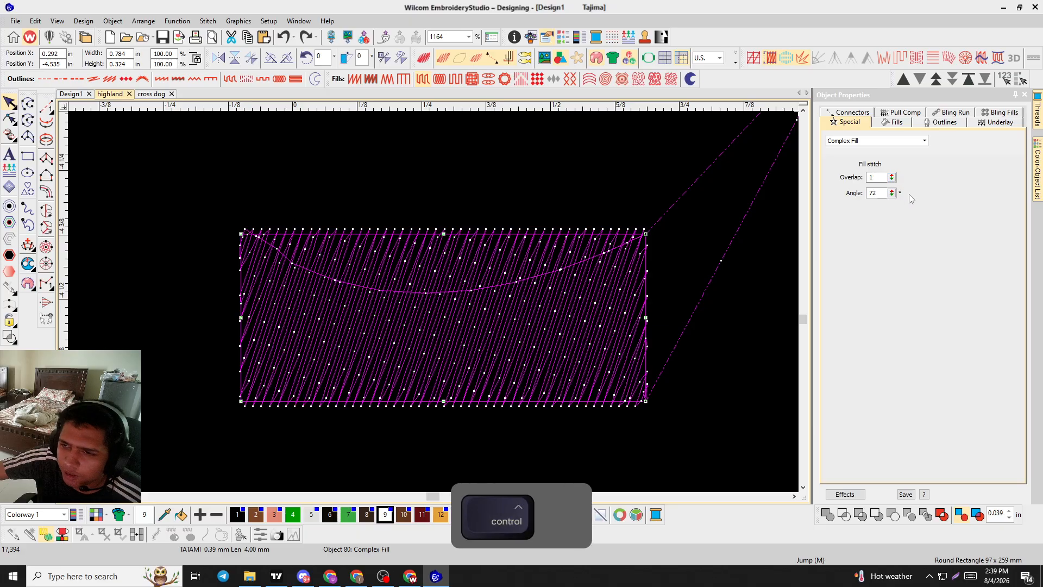
{"action": "key", "text": "ctrl+z"}
Set the rectangle's Complex Fill stitch angle to 98°.
{"action": "left_click_drag", "start_coordinate": [891, 193], "coordinate": [830, 234]}
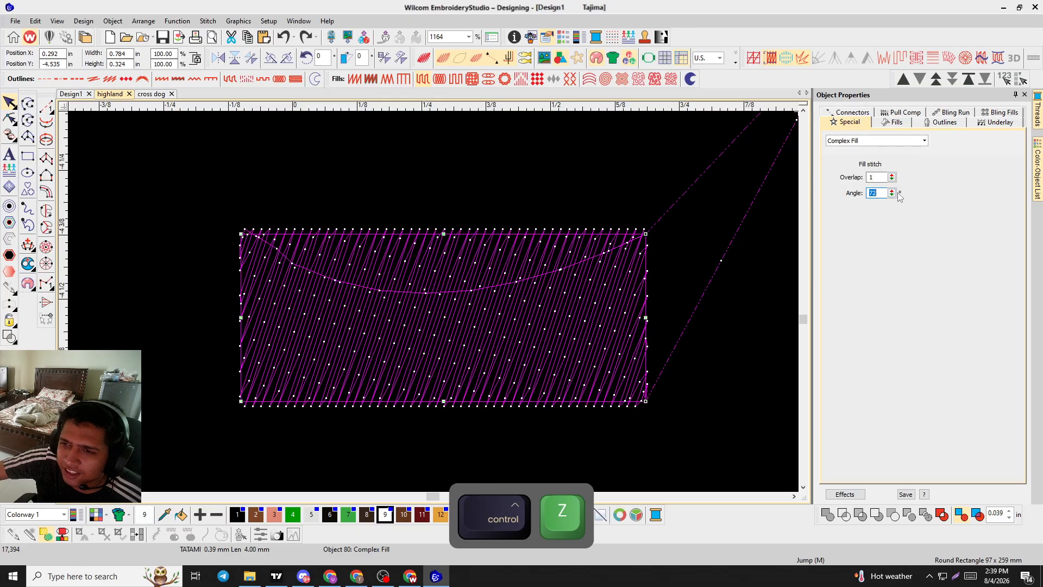
{"action": "left_click_drag", "start_coordinate": [894, 192], "coordinate": [846, 167]}
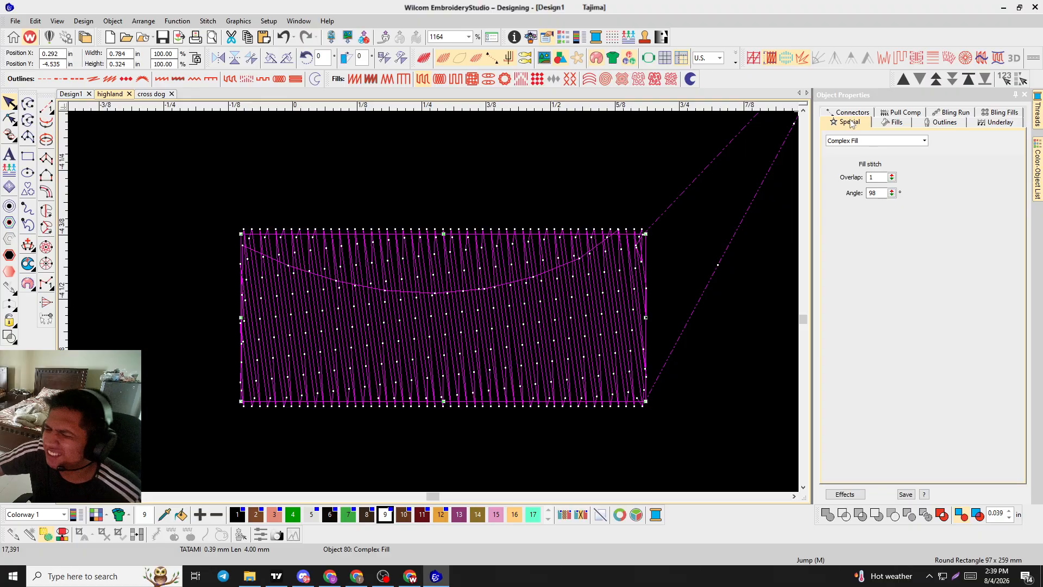
Look through the Bling Fills, Bling Run and Connectors properties of the rectangle.
{"action": "left_click", "coordinate": [989, 113]}
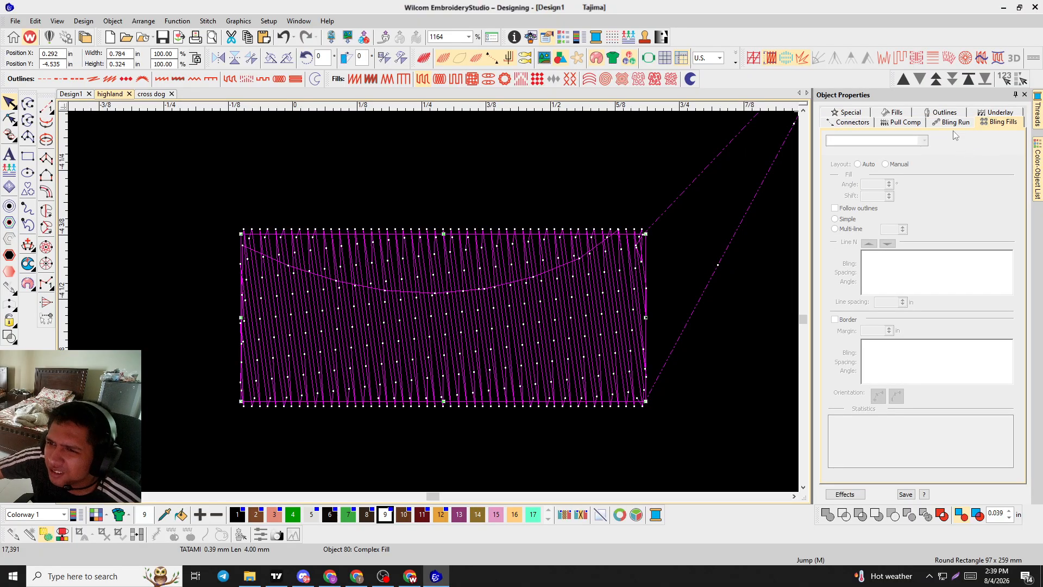
{"action": "left_click", "coordinate": [952, 122]}
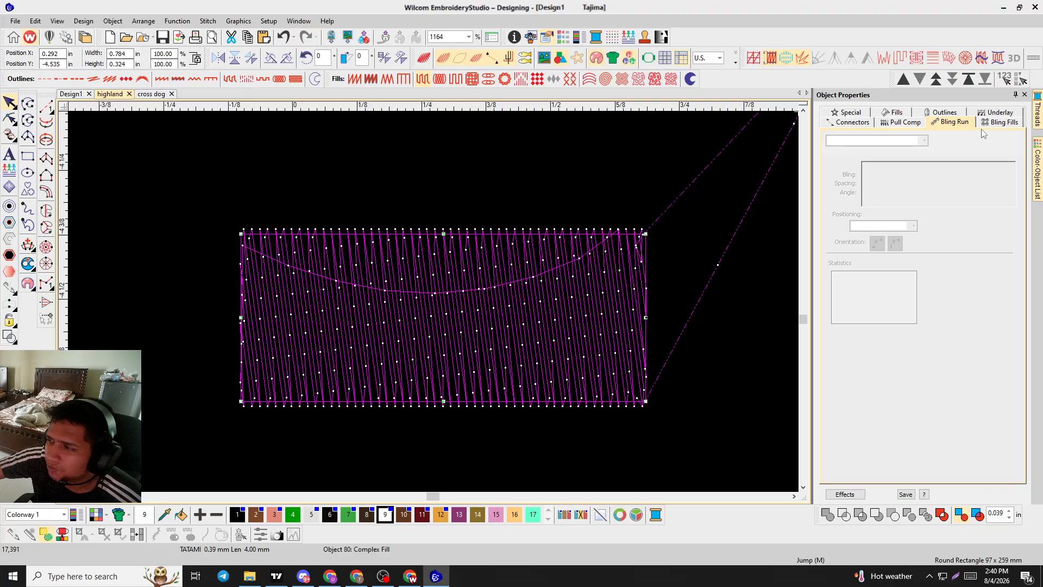
{"action": "left_click", "coordinate": [1000, 124]}
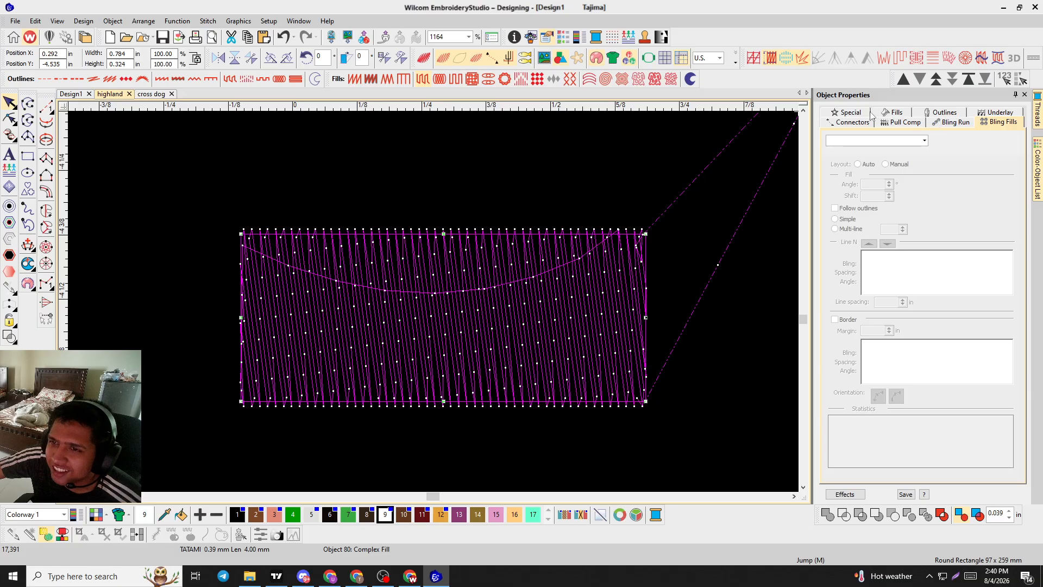
{"action": "left_click", "coordinate": [851, 123]}
Turn off the rectangle's pull compensation and inspect the stitch ends along its upper edge.
{"action": "left_click", "coordinate": [904, 123]}
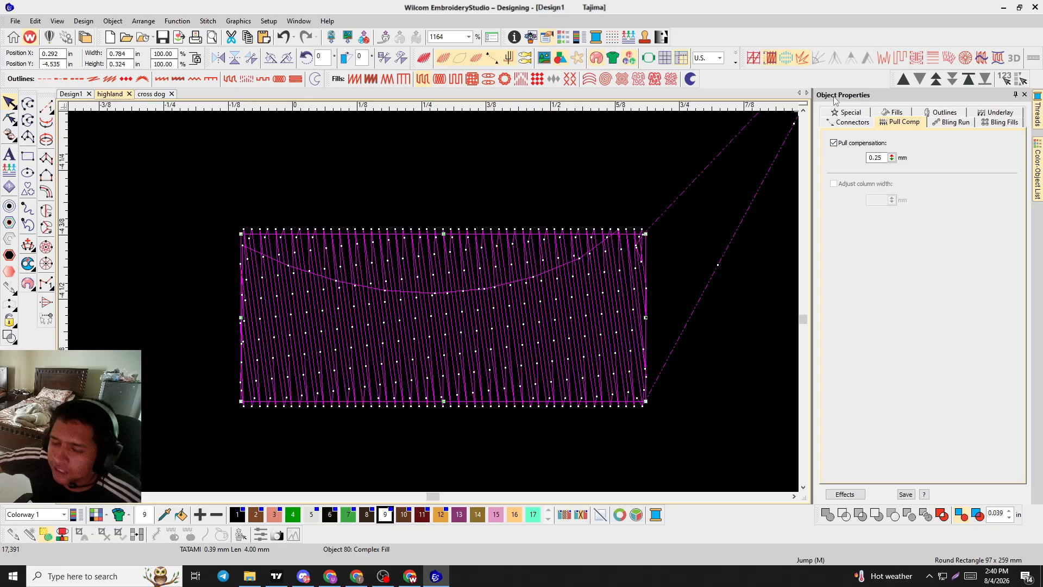
{"action": "scroll", "coordinate": [562, 318], "scroll_direction": "up", "scroll_amount": 1}
{"action": "scroll", "coordinate": [418, 309], "scroll_direction": "up", "scroll_amount": 1}
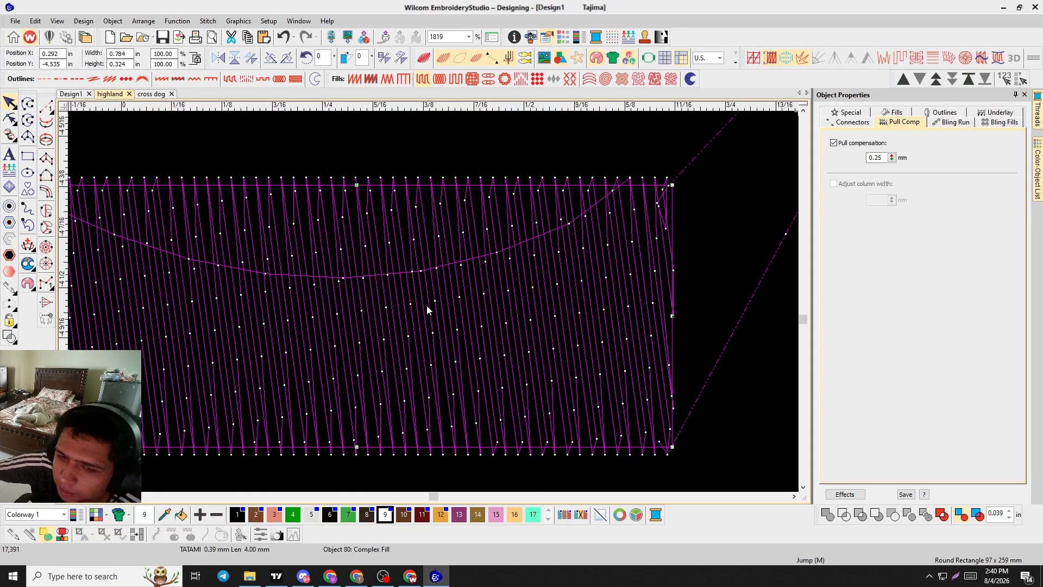
{"action": "scroll", "coordinate": [429, 304], "scroll_direction": "down", "scroll_amount": 1}
{"action": "scroll", "coordinate": [432, 302], "scroll_direction": "up", "scroll_amount": 1}
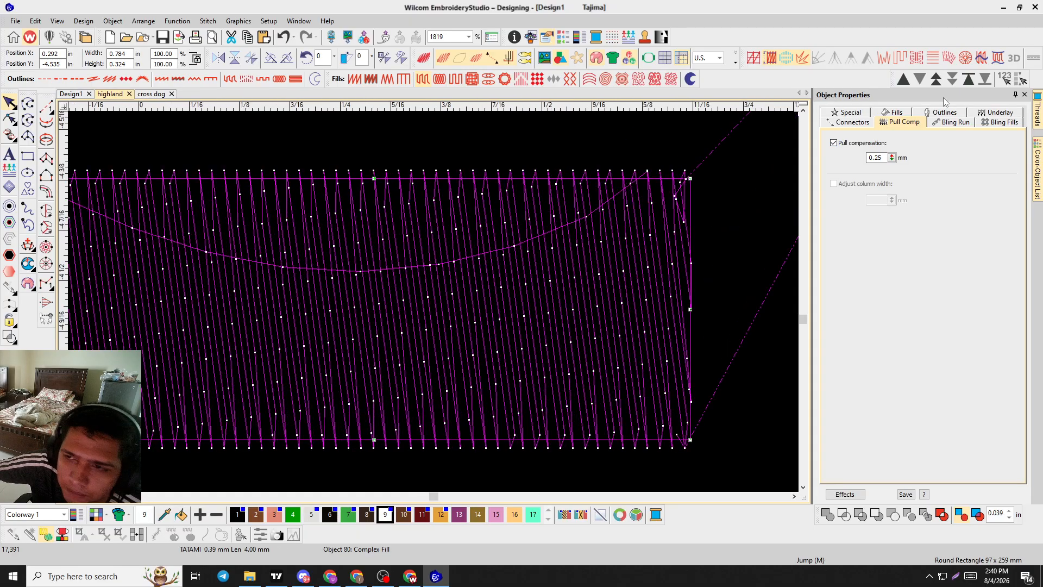
{"action": "left_click", "coordinate": [834, 143]}
{"action": "scroll", "coordinate": [504, 183], "scroll_direction": "up", "scroll_amount": 5}
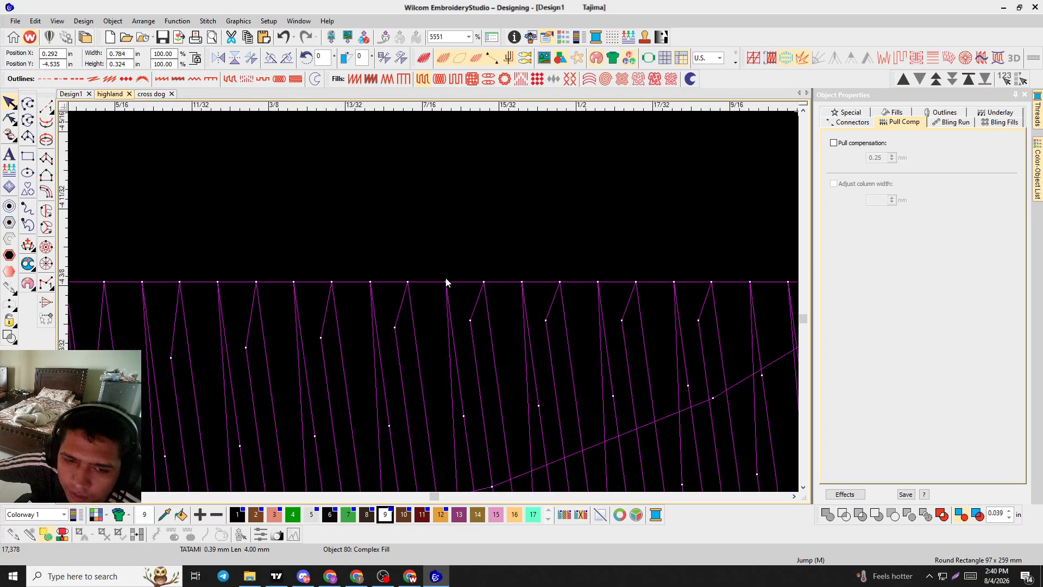
{"action": "scroll", "coordinate": [435, 302], "scroll_direction": "down", "scroll_amount": 7}
Switch back to the realistic stitch display and examine the rectangle without pull compensation.
{"action": "key", "text": "s"}
{"action": "key", "text": "s"}
{"action": "key", "text": "t"}
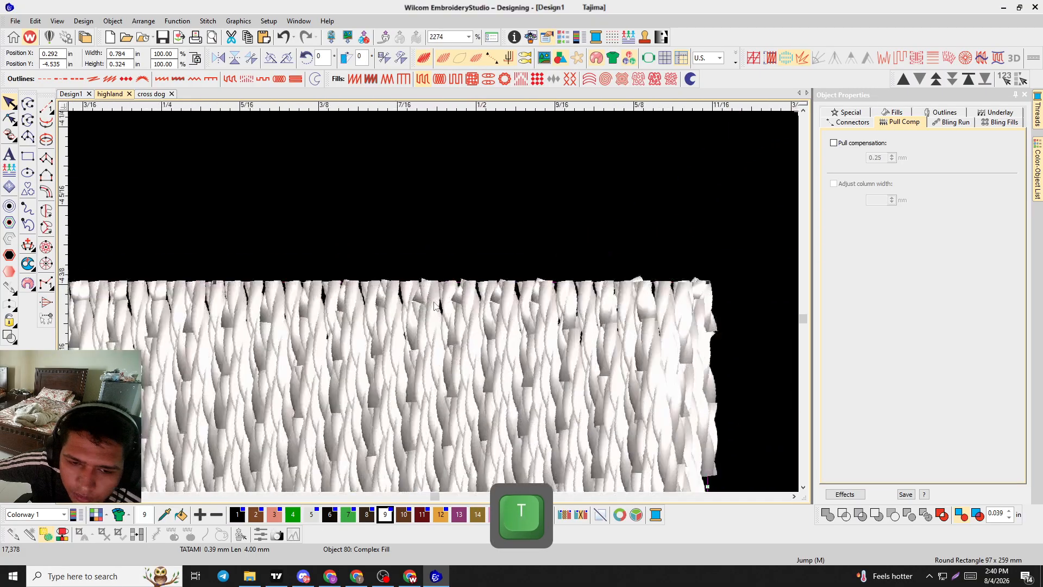
{"action": "scroll", "coordinate": [449, 299], "scroll_direction": "down", "scroll_amount": 1}
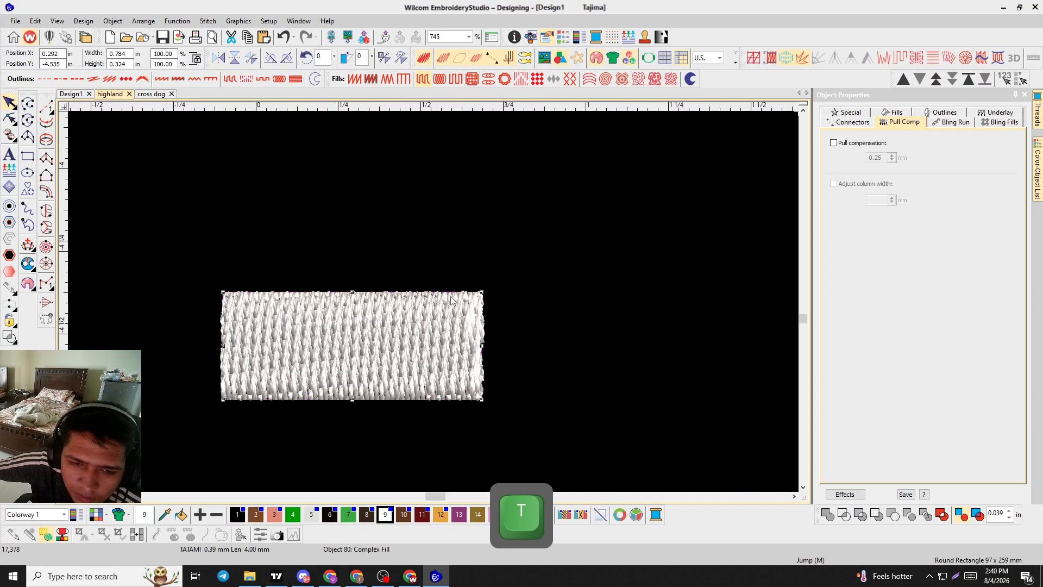
Digitize a closed four-cornered Complex Fill shape about 0.58 by 0.2 in just above the sample rectangle.
{"action": "left_click", "coordinate": [28, 156]}
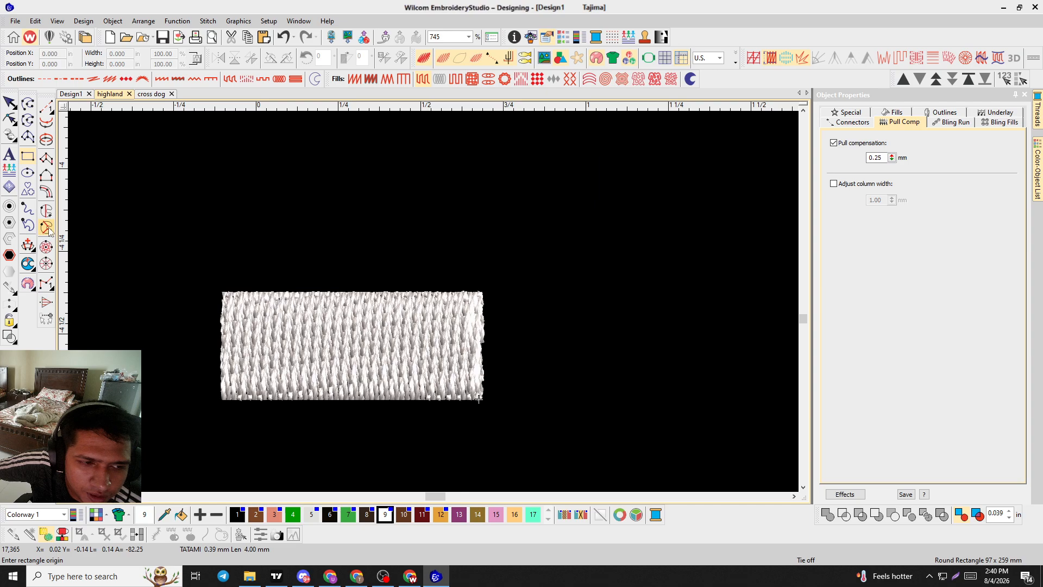
{"action": "left_click", "coordinate": [28, 263]}
{"action": "scroll", "coordinate": [436, 304], "scroll_direction": "up", "scroll_amount": 2}
{"action": "left_click", "coordinate": [46, 210]}
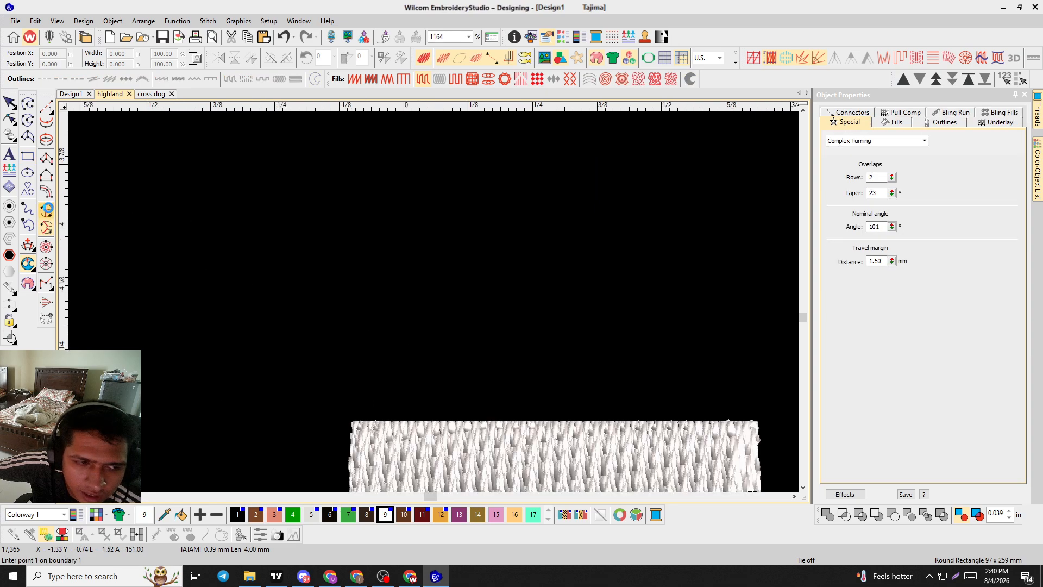
{"action": "left_click", "coordinate": [402, 362]}
{"action": "left_click", "coordinate": [394, 257]}
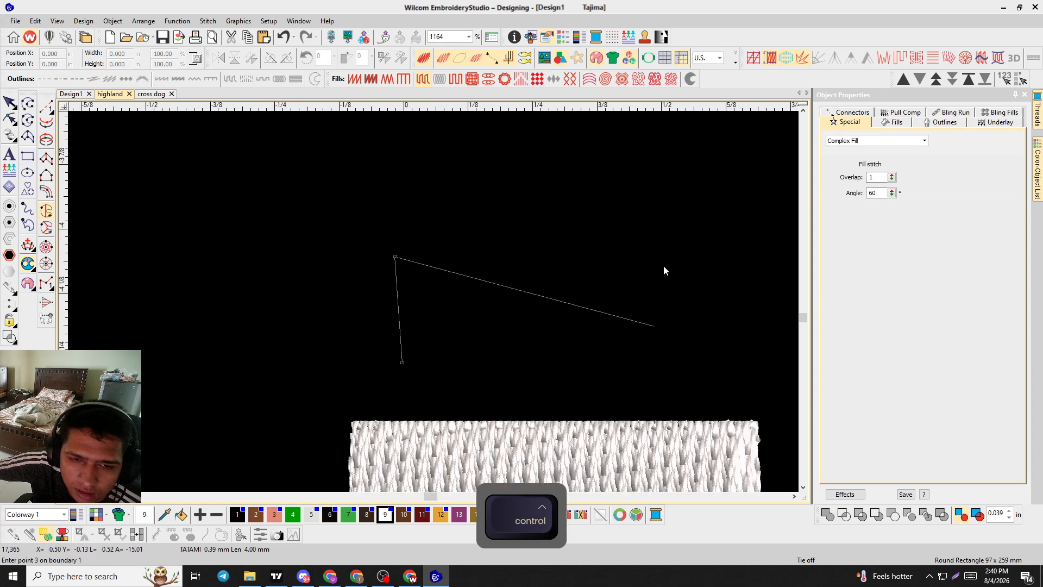
{"action": "left_click", "coordinate": [695, 256]}
{"action": "left_click", "coordinate": [695, 350]}
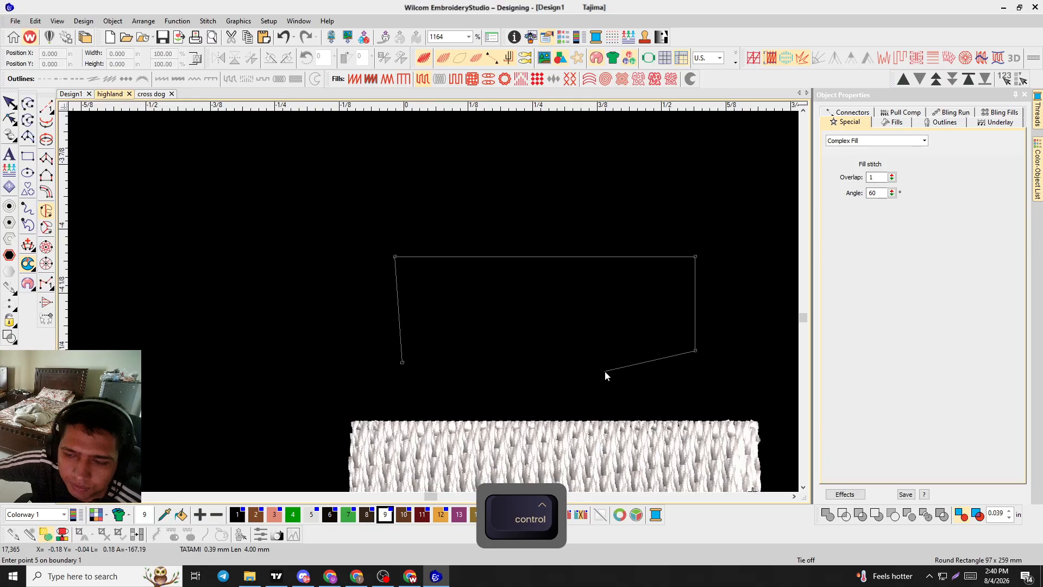
{"action": "key", "text": "Return"}
{"action": "key", "text": "Return"}
{"action": "key", "text": "Return"}
Compare the new shape in realistic and plain stitch display, examining the stitch ends along its upper edge.
{"action": "scroll", "coordinate": [554, 270], "scroll_direction": "up", "scroll_amount": 2}
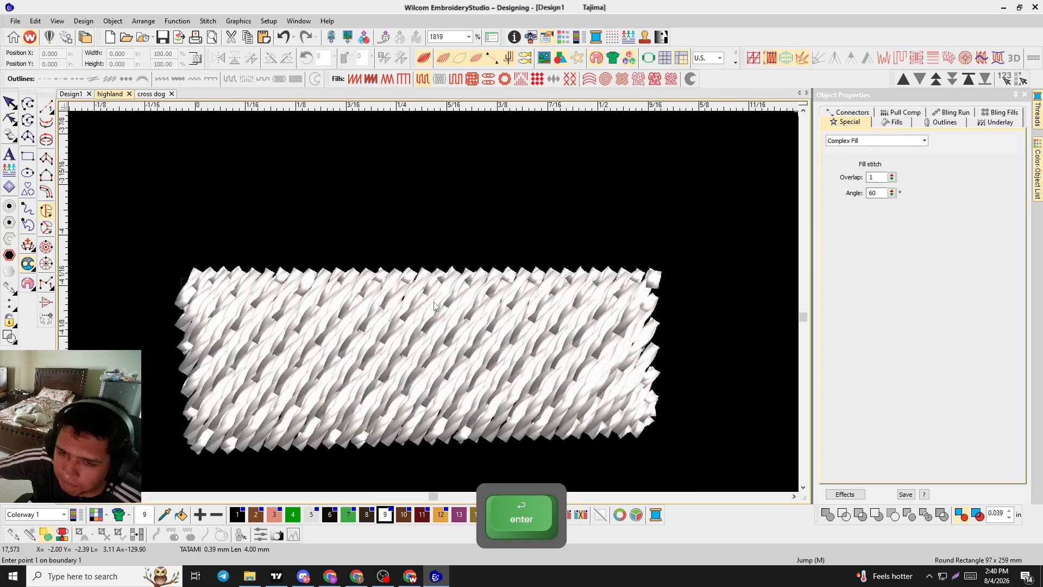
{"action": "key", "text": "t"}
{"action": "scroll", "coordinate": [423, 308], "scroll_direction": "down", "scroll_amount": 2}
{"action": "scroll", "coordinate": [432, 304], "scroll_direction": "up", "scroll_amount": 3}
{"action": "key", "text": "t"}
{"action": "key", "text": "t"}
{"action": "scroll", "coordinate": [429, 302], "scroll_direction": "up", "scroll_amount": 2}
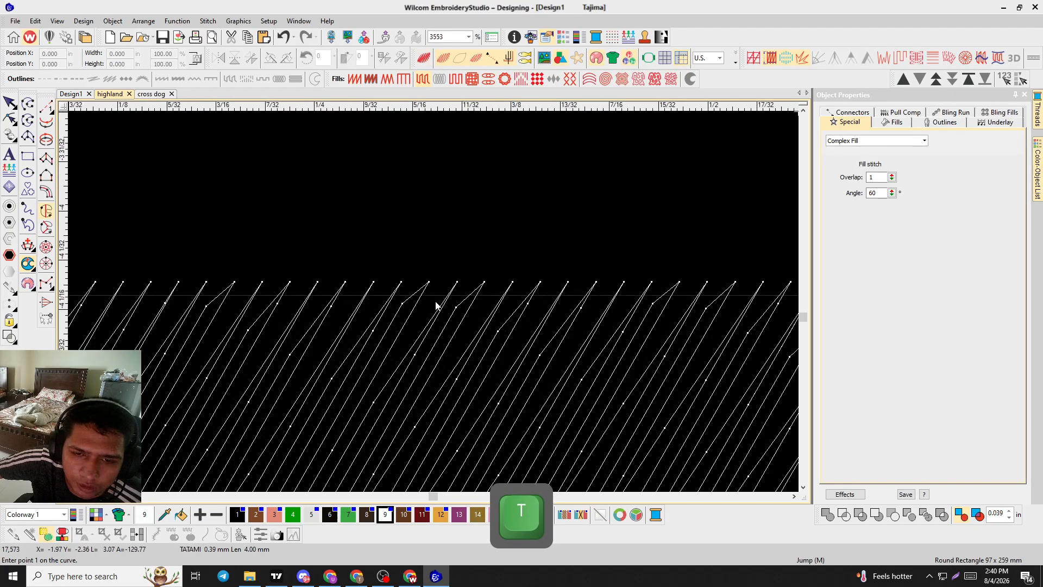
Check the new shape's pull compensation setting and examine how far its stitches extend past the outline.
{"action": "left_click", "coordinate": [11, 103]}
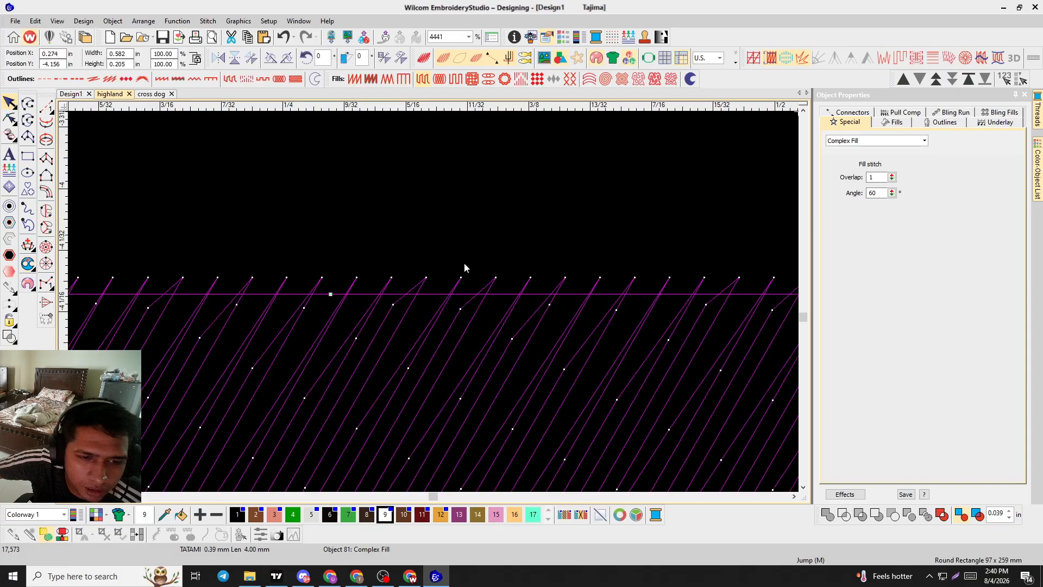
{"action": "scroll", "coordinate": [435, 305], "scroll_direction": "down", "scroll_amount": 3}
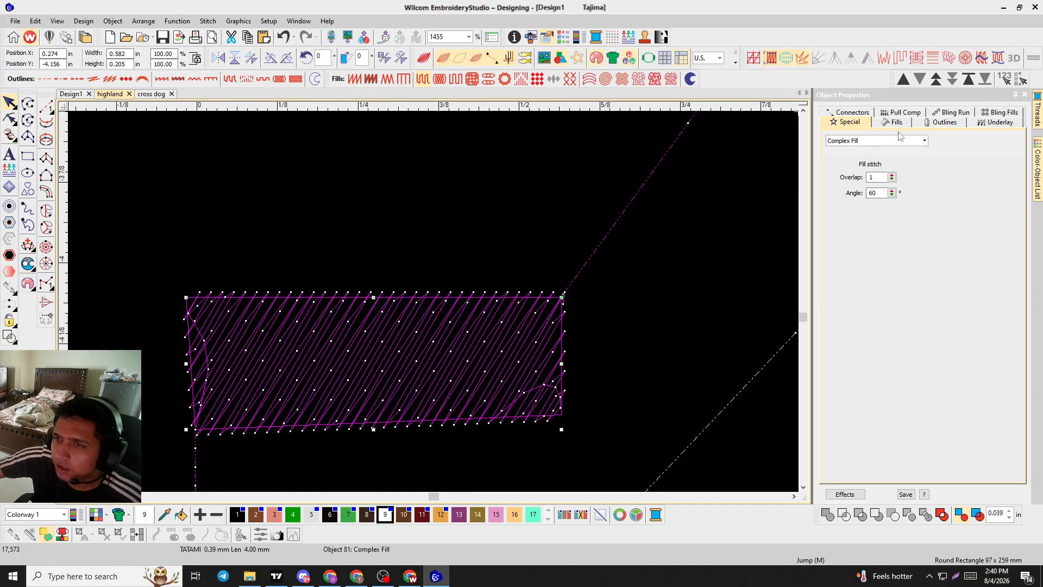
{"action": "left_click", "coordinate": [903, 113]}
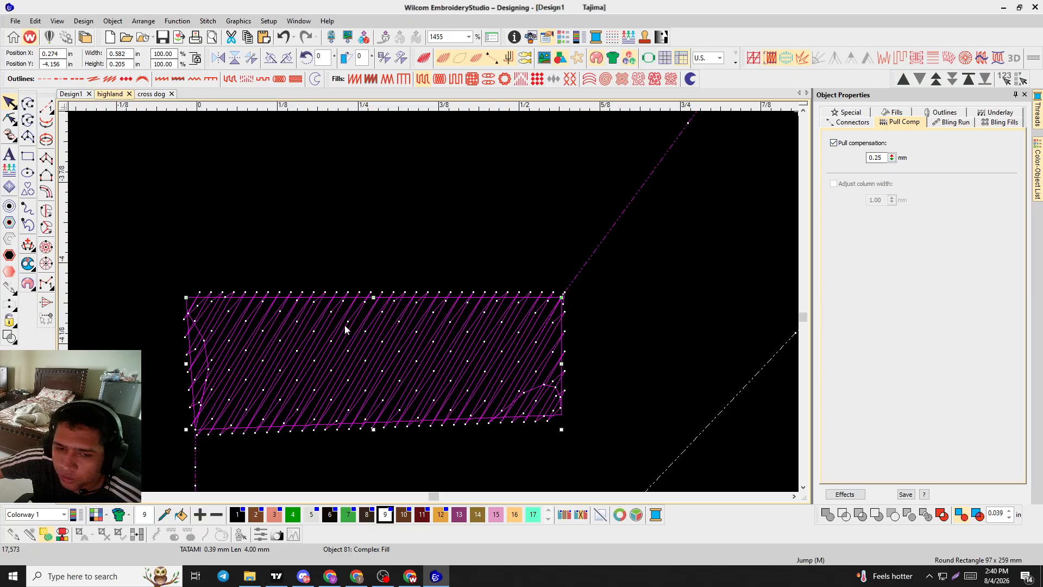
{"action": "scroll", "coordinate": [347, 328], "scroll_direction": "up", "scroll_amount": 4}
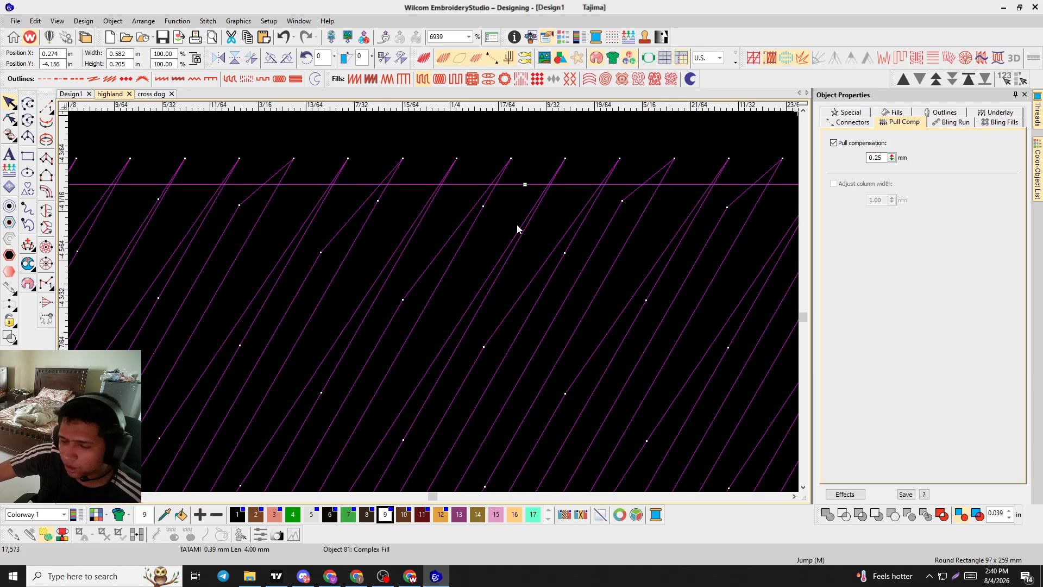
{"action": "scroll", "coordinate": [432, 304], "scroll_direction": "down", "scroll_amount": 4}
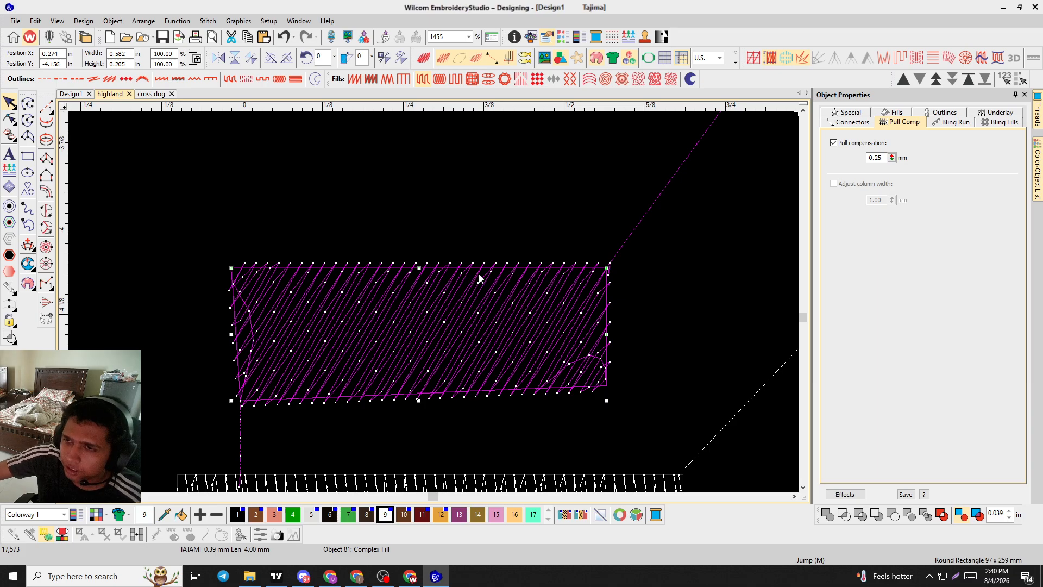
{"action": "scroll", "coordinate": [479, 279], "scroll_direction": "down", "scroll_amount": 2}
{"action": "left_click", "coordinate": [344, 189]}
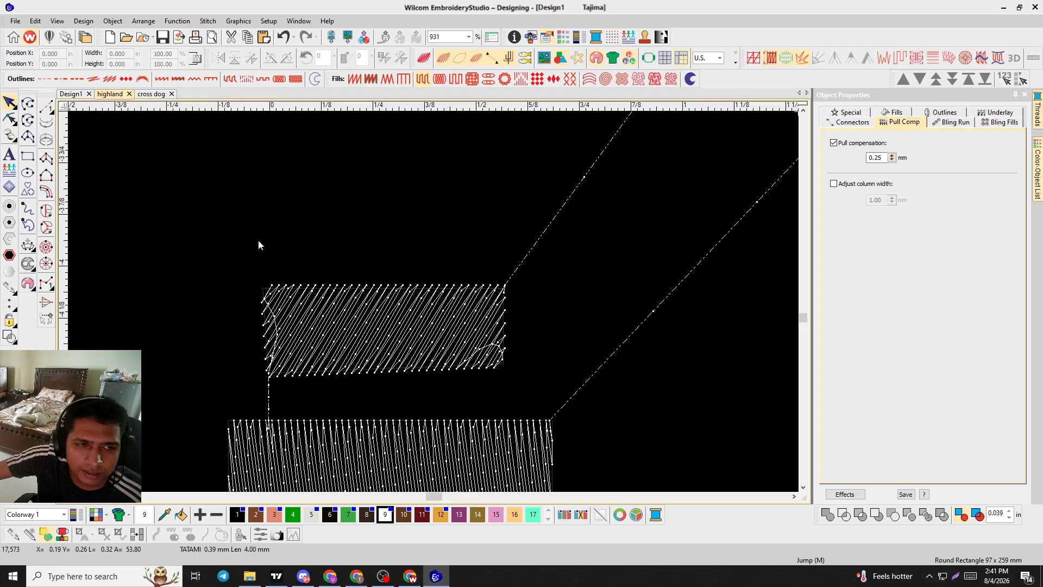
Change the new shape's fill to Satin and reshape its stitch angle to run nearly vertically.
{"action": "left_click", "coordinate": [304, 296]}
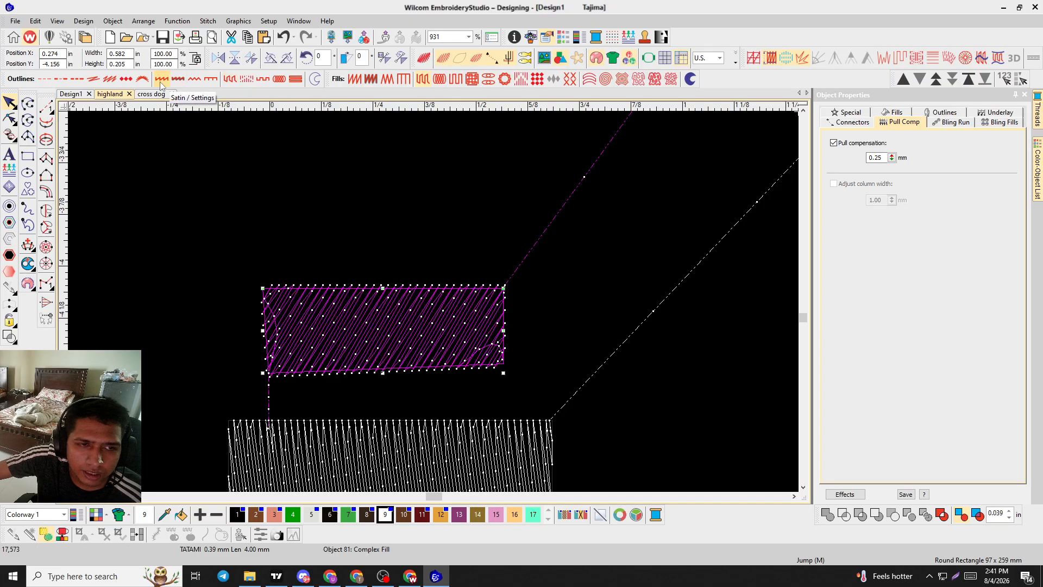
{"action": "left_click", "coordinate": [355, 79]}
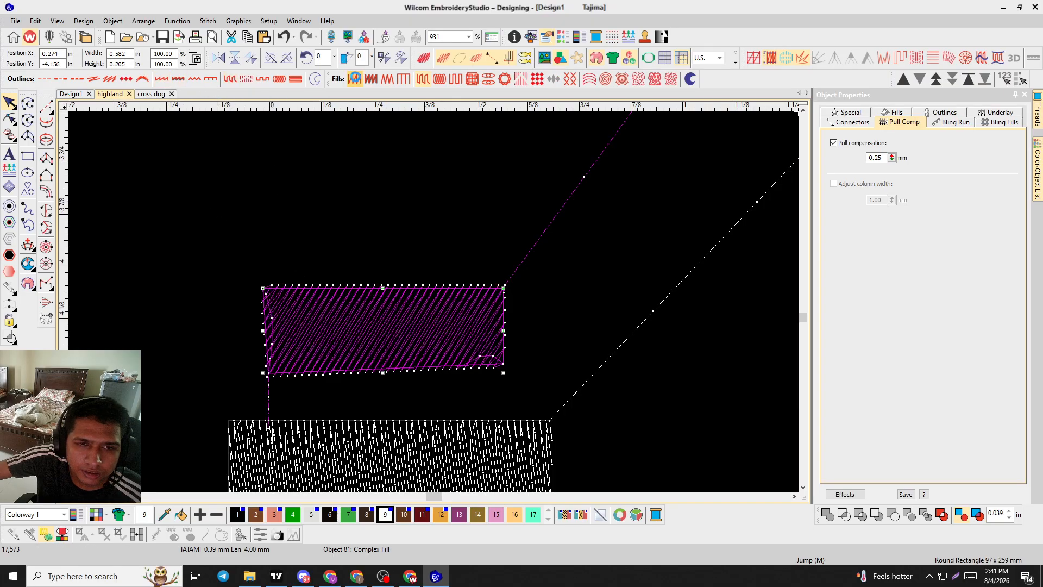
{"action": "scroll", "coordinate": [391, 310], "scroll_direction": "up", "scroll_amount": 3}
{"action": "key", "text": "h"}
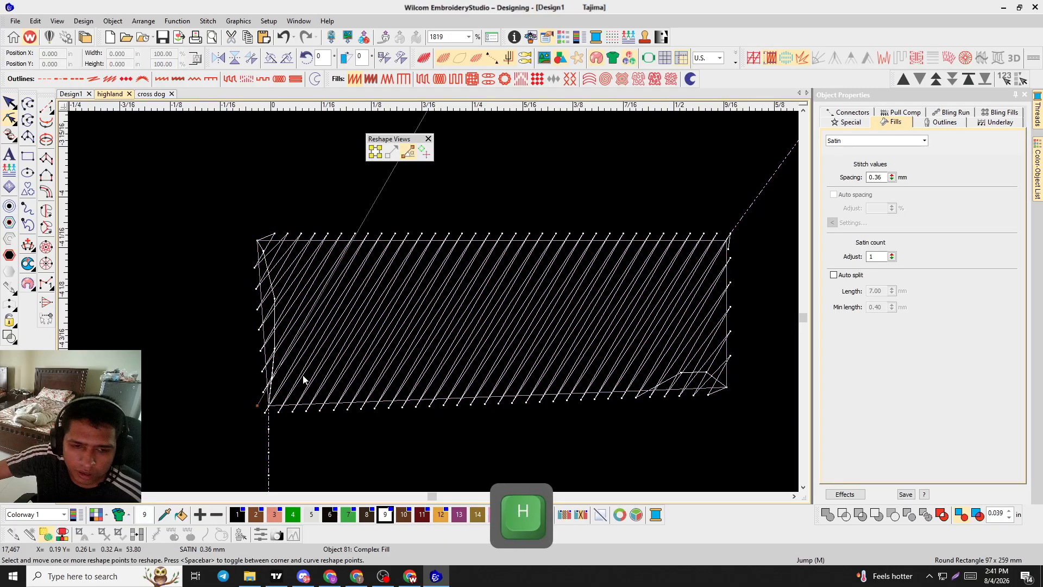
{"action": "left_click_drag", "start_coordinate": [268, 405], "coordinate": [508, 459]}
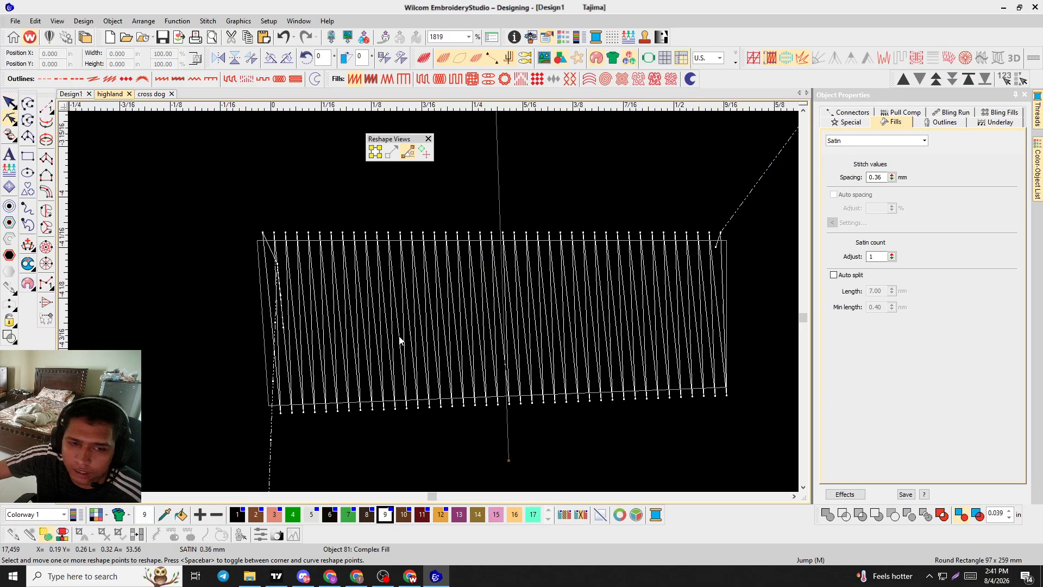
{"action": "left_click", "coordinate": [9, 102]}
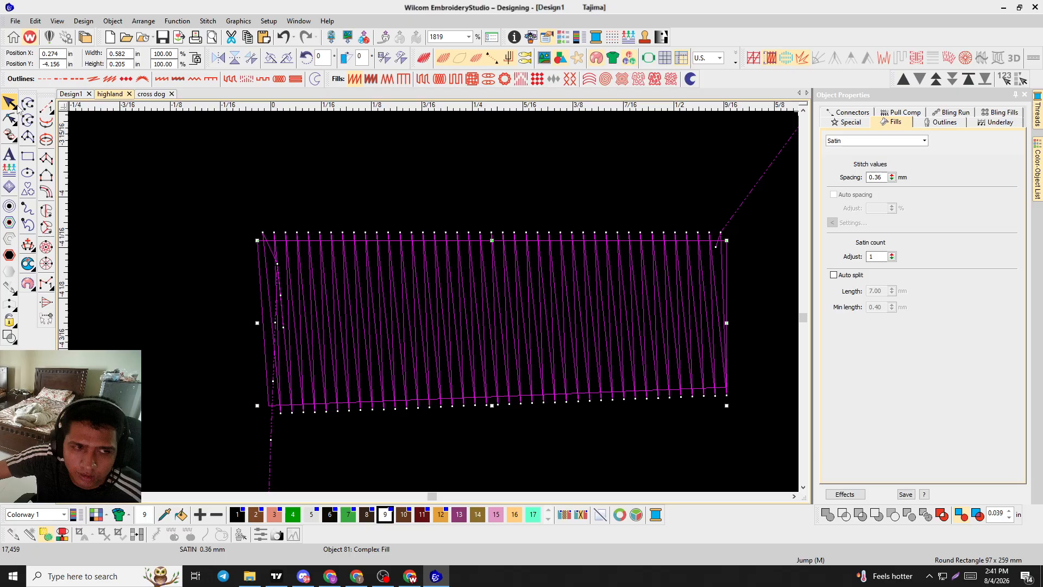
{"action": "left_click", "coordinate": [122, 155]}
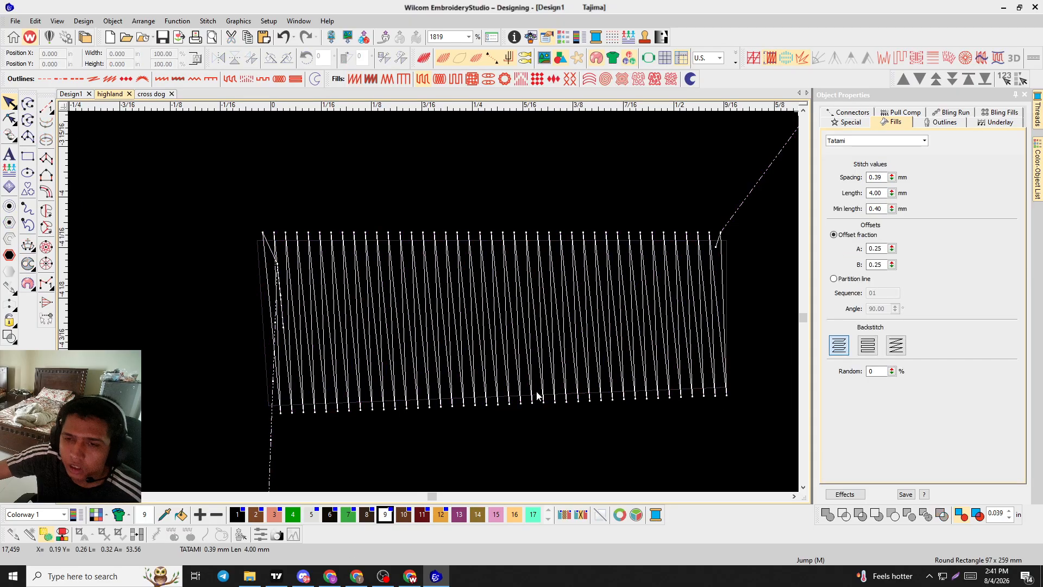
Set the satin shape's stitch spacing to 0.18 mm.
{"action": "left_click", "coordinate": [625, 238]}
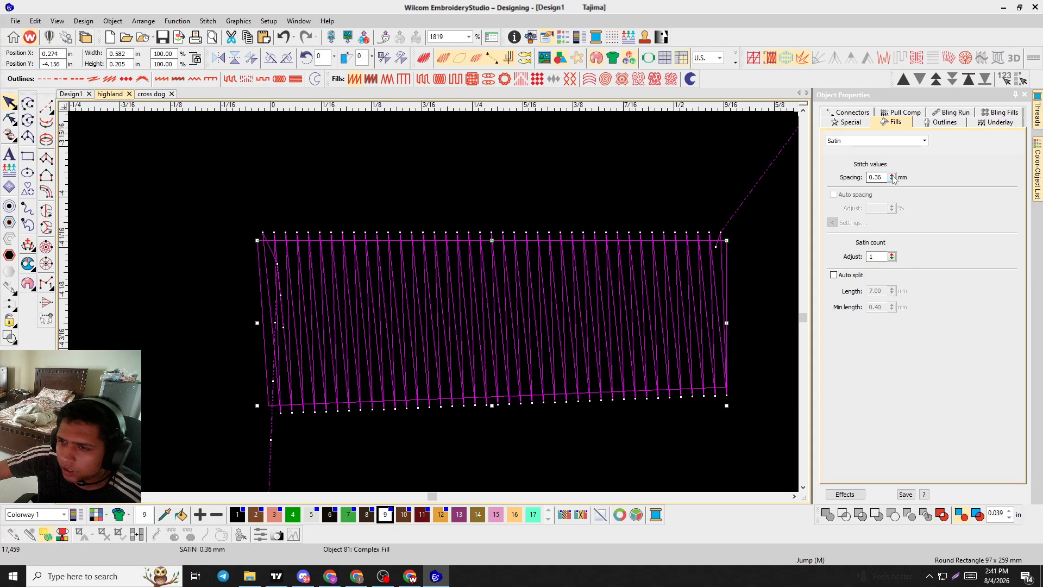
{"action": "left_click_drag", "start_coordinate": [891, 177], "coordinate": [840, 228]}
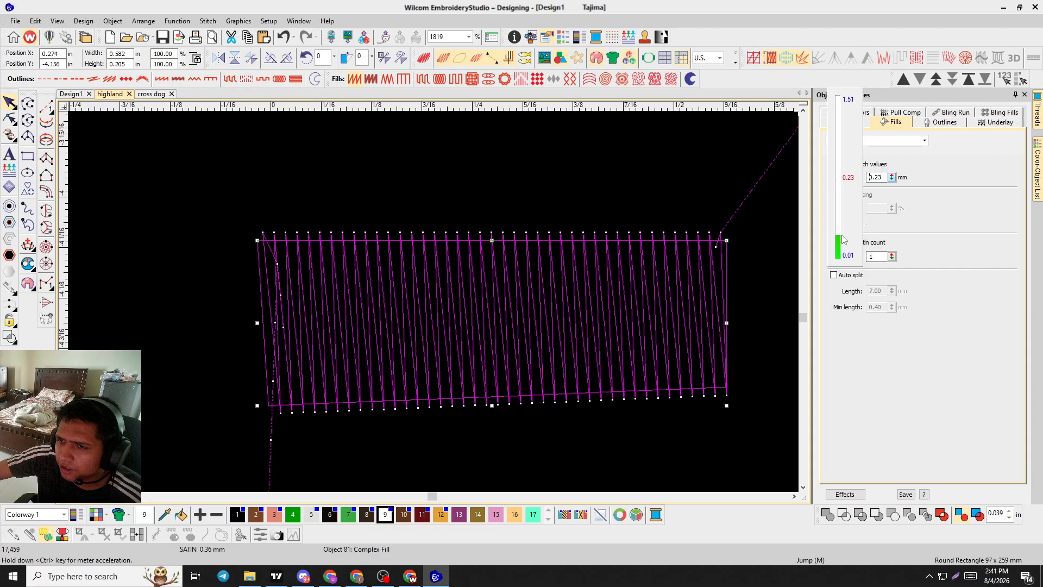
{"action": "left_click_drag", "start_coordinate": [834, 244], "coordinate": [835, 243]}
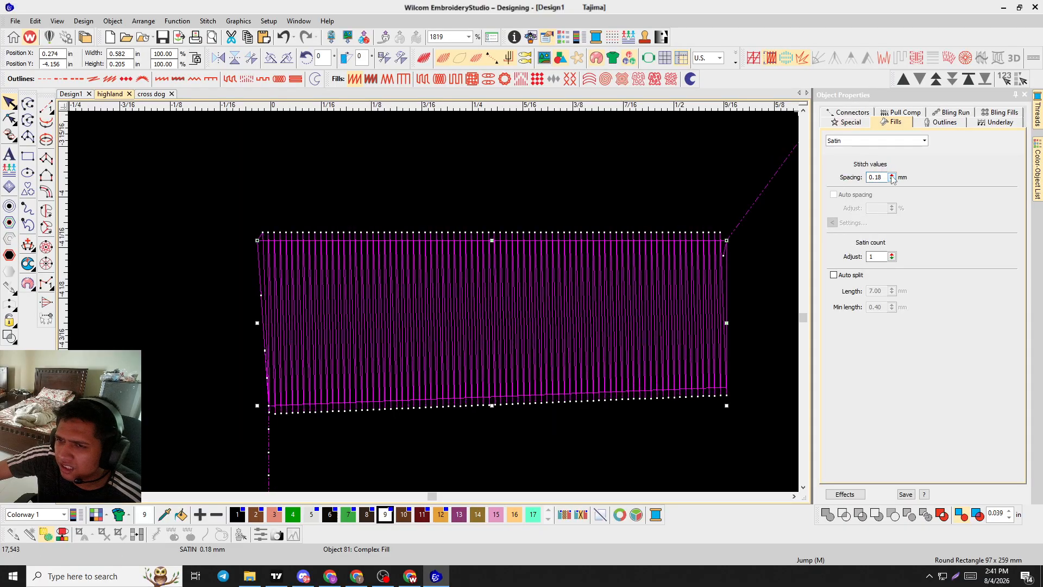
Examine the density of the satin stitches along the shape's upper edge and across its whole area.
{"action": "left_click", "coordinate": [588, 159]}
{"action": "scroll", "coordinate": [679, 242], "scroll_direction": "up", "scroll_amount": 4}
{"action": "left_click", "coordinate": [476, 295]}
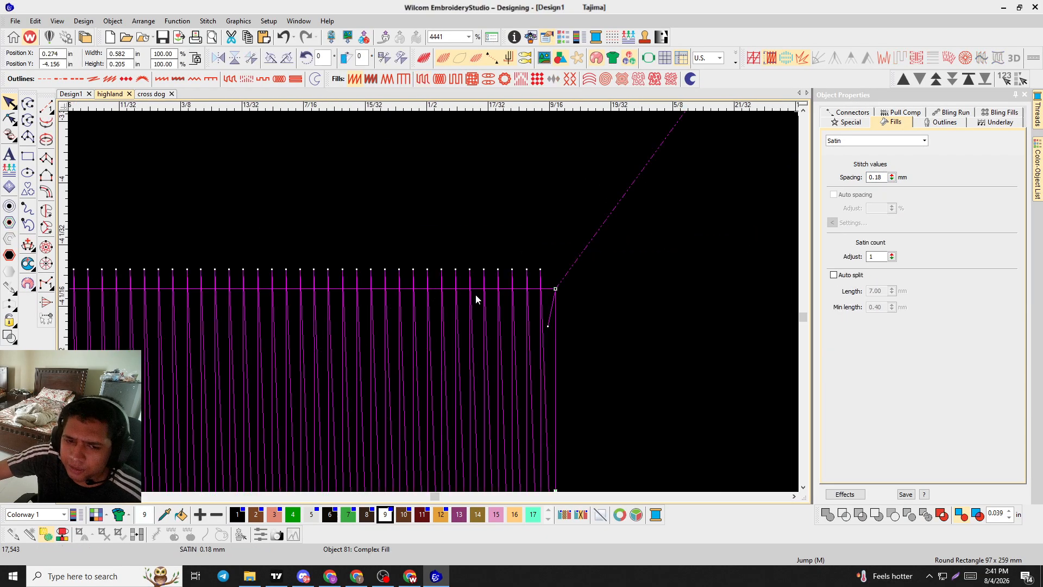
{"action": "left_click_drag", "start_coordinate": [892, 179], "coordinate": [831, 245]}
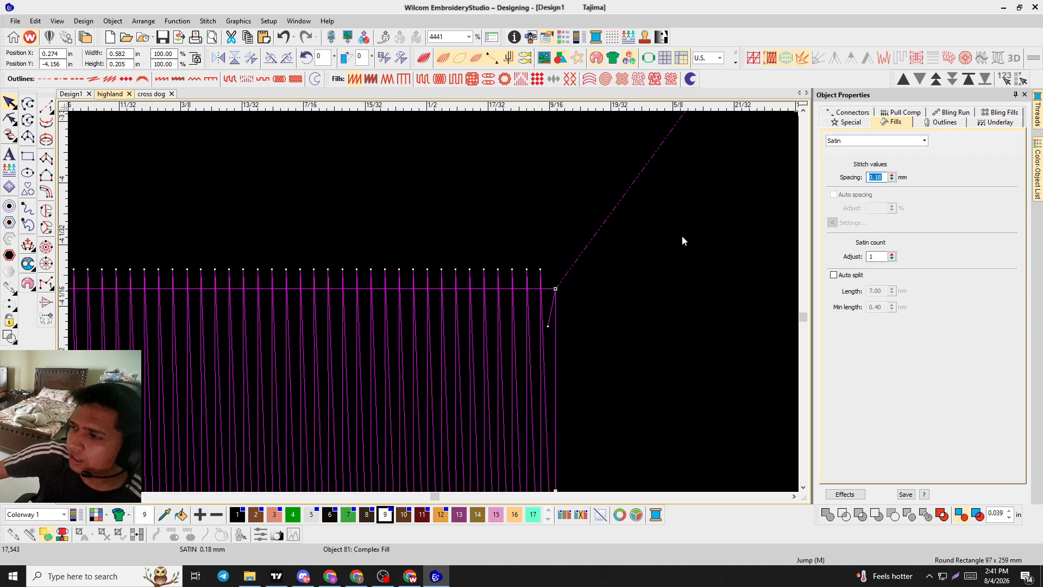
{"action": "scroll", "coordinate": [448, 396], "scroll_direction": "down", "scroll_amount": 4}
{"action": "scroll", "coordinate": [419, 307], "scroll_direction": "up", "scroll_amount": 3}
{"action": "scroll", "coordinate": [428, 302], "scroll_direction": "down", "scroll_amount": 3}
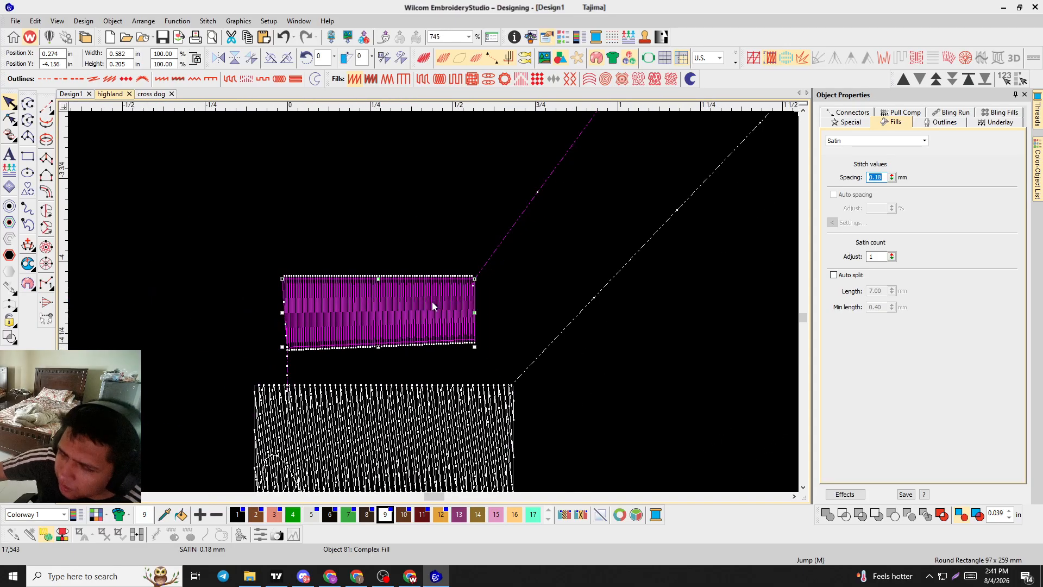
{"action": "scroll", "coordinate": [432, 301], "scroll_direction": "up", "scroll_amount": 3}
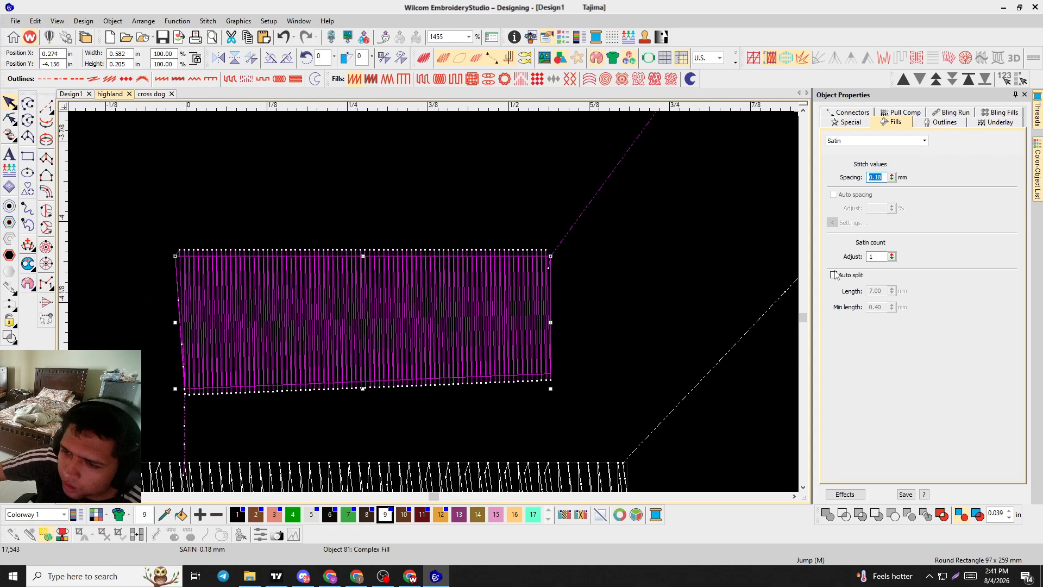
{"action": "type", "text": "tt"}
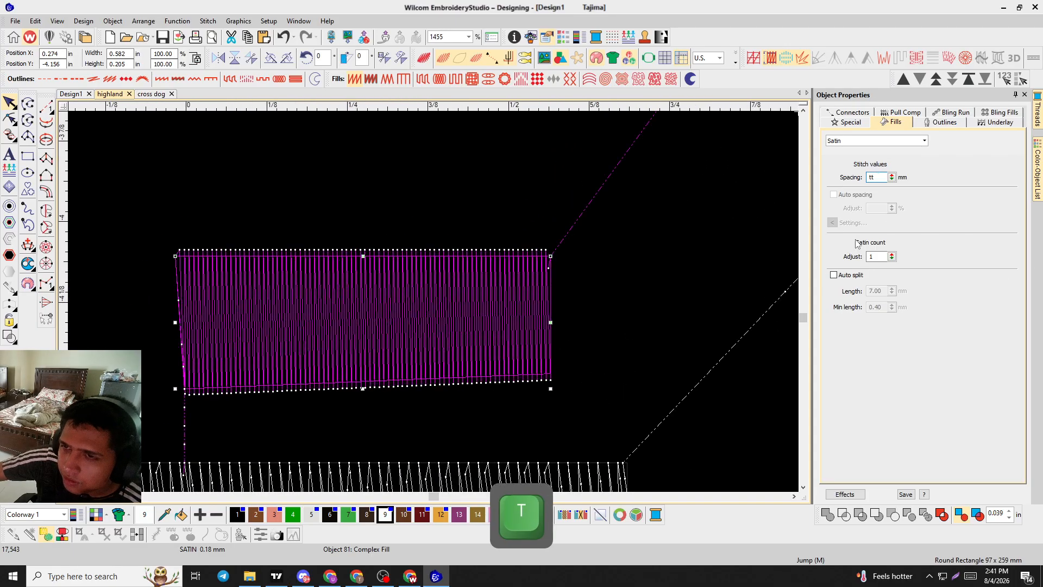
{"action": "key", "text": "BackSpace"}
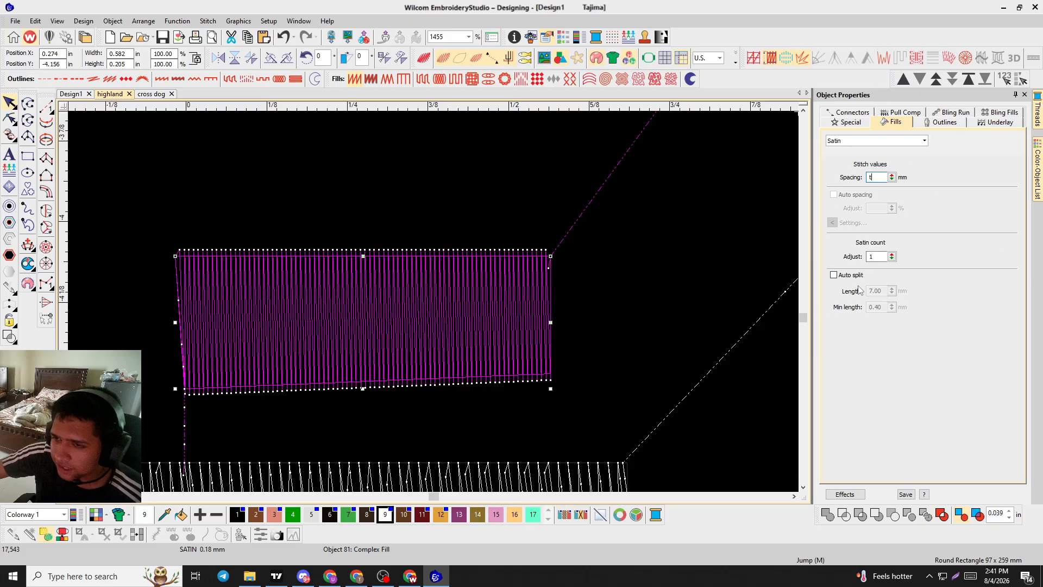
Compare the fill and pull compensation properties of the tatami rectangle with those of the satin shape above it.
{"action": "scroll", "coordinate": [572, 209], "scroll_direction": "down", "scroll_amount": 3}
{"action": "left_click", "coordinate": [472, 356]}
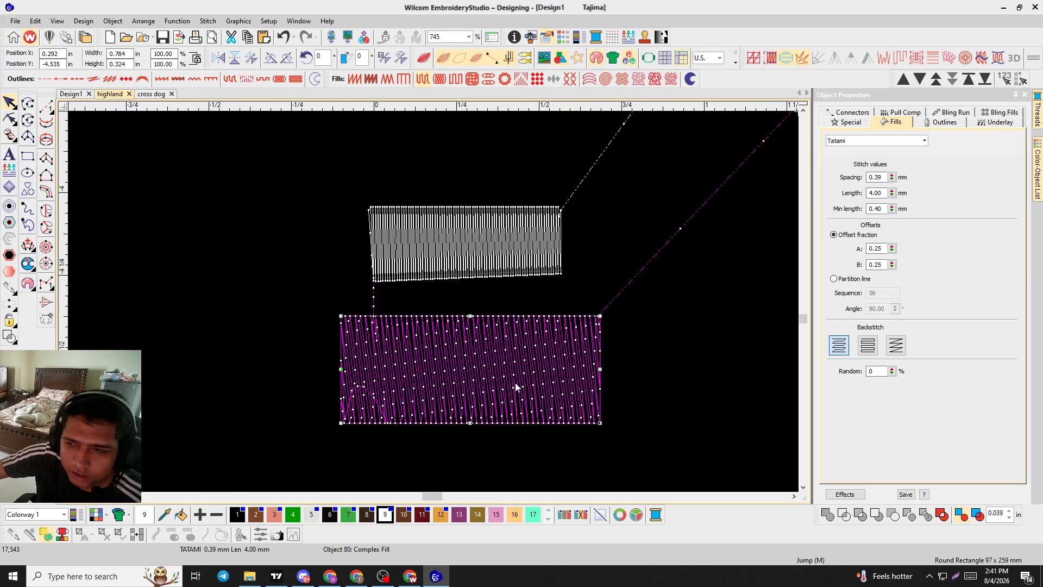
{"action": "left_click", "coordinate": [906, 114]}
{"action": "left_click", "coordinate": [536, 223]}
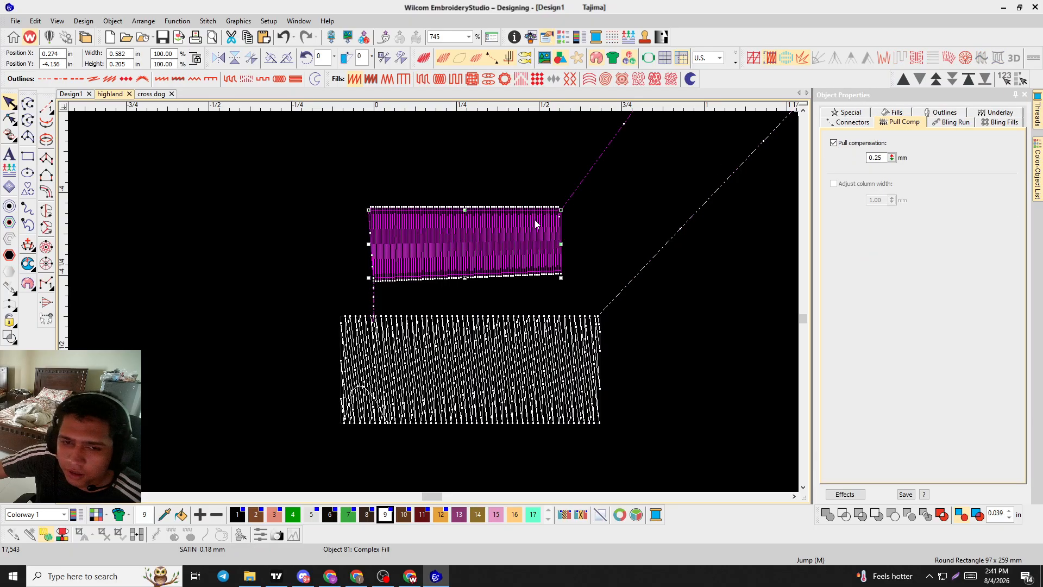
{"action": "left_click", "coordinate": [893, 113]}
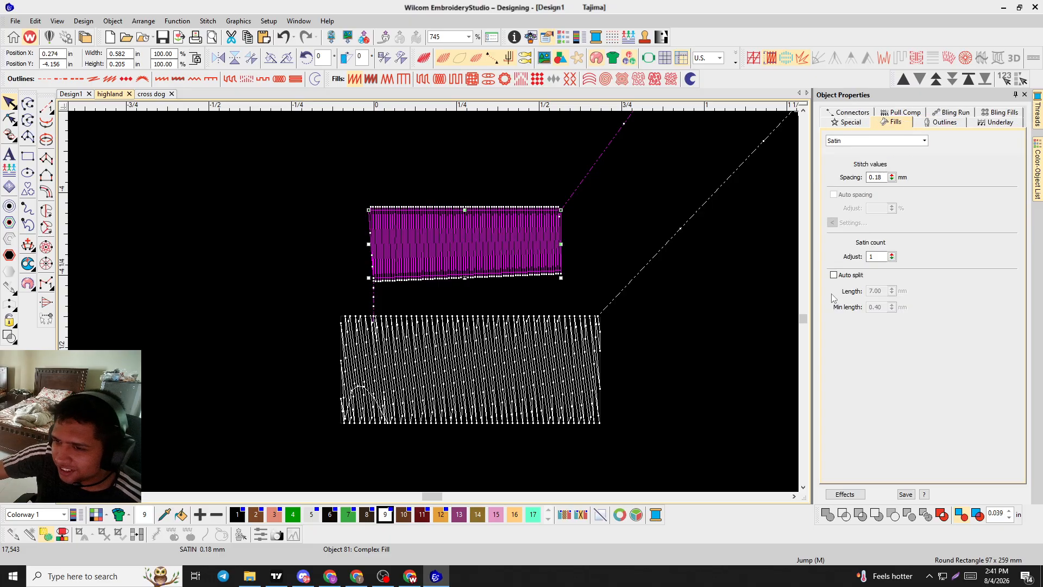
{"action": "left_click", "coordinate": [456, 374]}
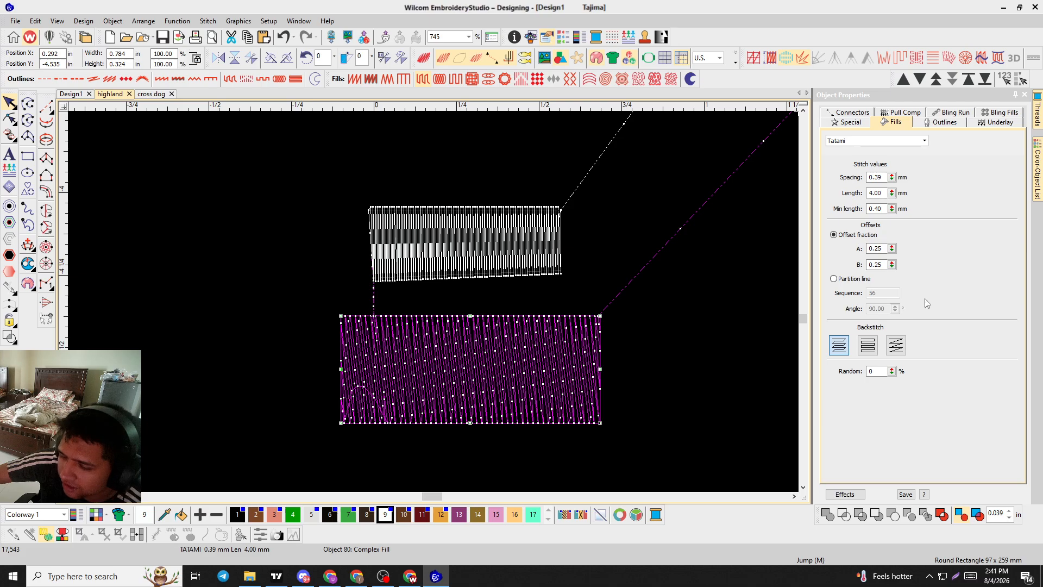
{"action": "left_click", "coordinate": [507, 247]}
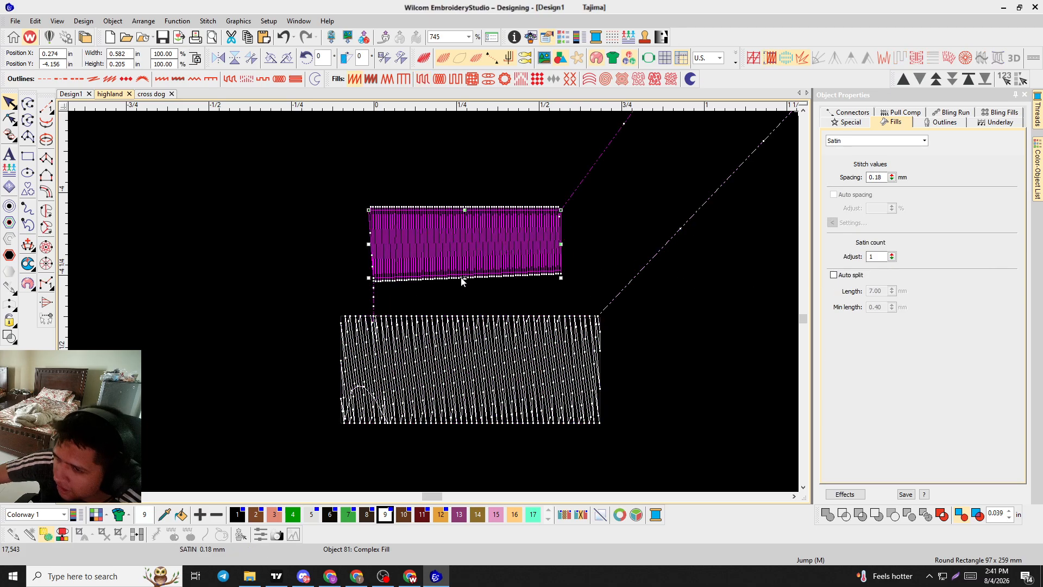
{"action": "left_click", "coordinate": [500, 368]}
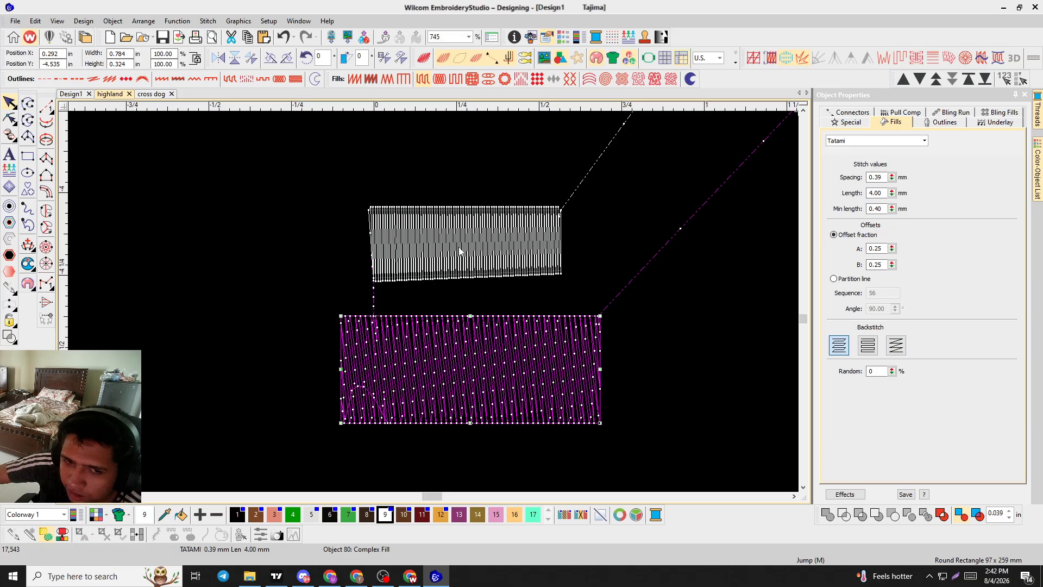
Turn on auto split for the upper satin shape and examine it in the realistic stitch display.
{"action": "left_click", "coordinate": [460, 251]}
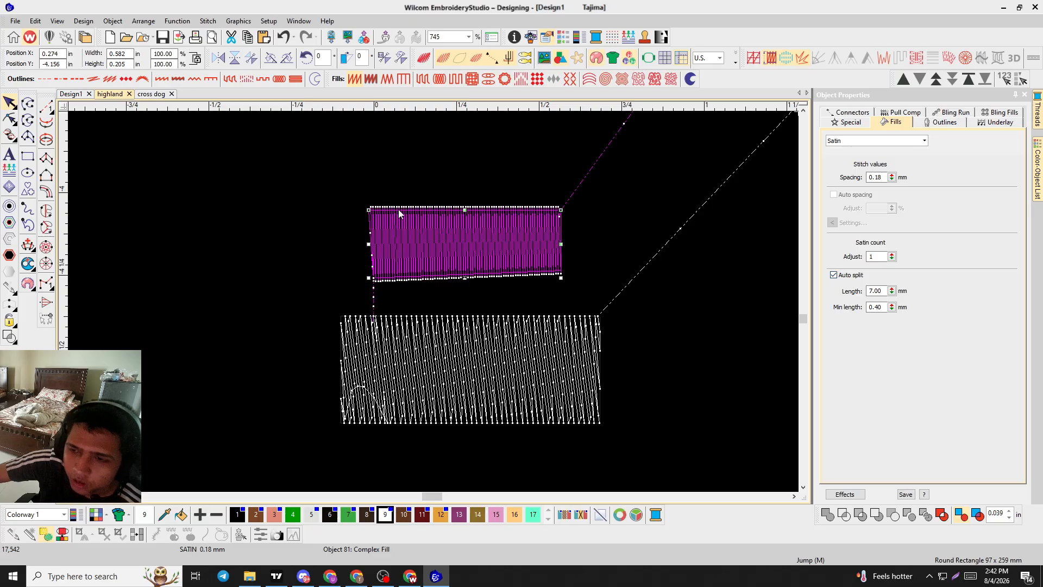
{"action": "key", "text": "t"}
{"action": "scroll", "coordinate": [439, 215], "scroll_direction": "up", "scroll_amount": 3}
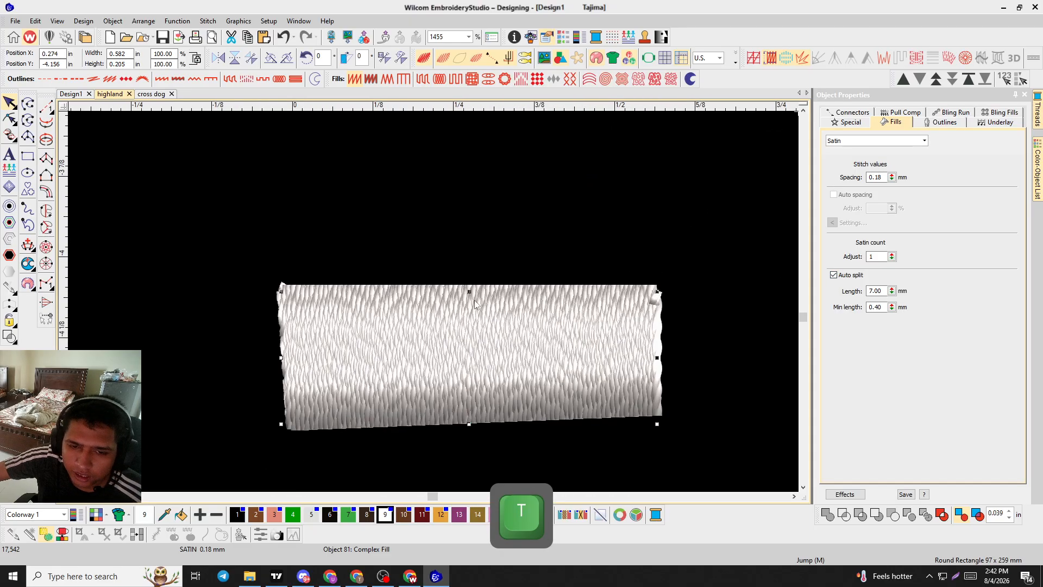
Stretch the upper satin shape to a height of about 0.470 in and compare its split stitches in both stitch displays.
{"action": "left_click_drag", "start_coordinate": [470, 291], "coordinate": [453, 206]}
{"action": "scroll", "coordinate": [434, 307], "scroll_direction": "down", "scroll_amount": 3}
{"action": "key", "text": "t"}
{"action": "scroll", "coordinate": [435, 307], "scroll_direction": "up", "scroll_amount": 2}
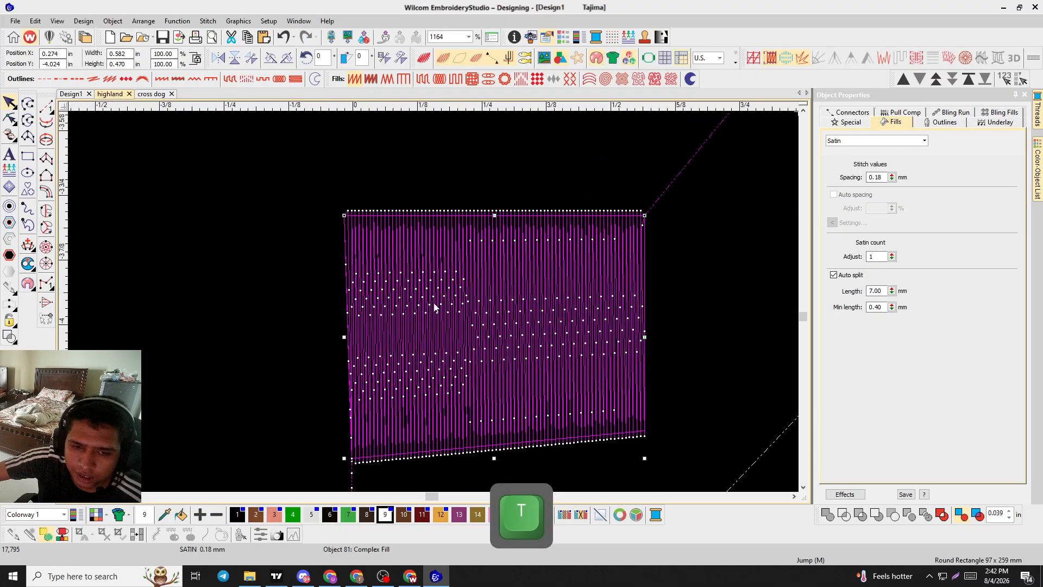
{"action": "scroll", "coordinate": [435, 307], "scroll_direction": "up", "scroll_amount": 1}
{"action": "key", "text": "t"}
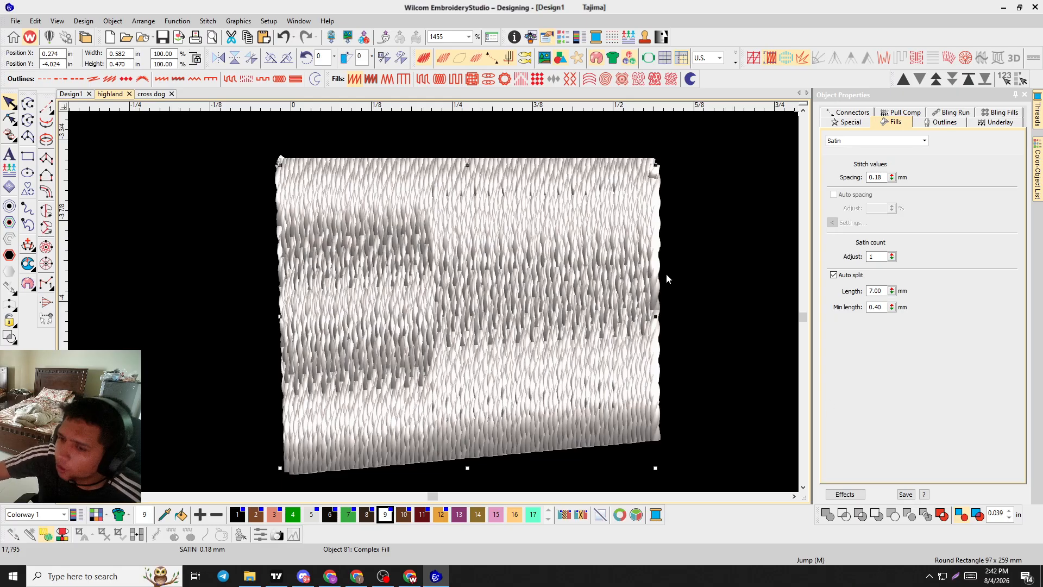
Set the satin shape's auto split length to 4.00 mm, then try 11.10 mm and undo that change.
{"action": "left_click", "coordinate": [891, 289]}
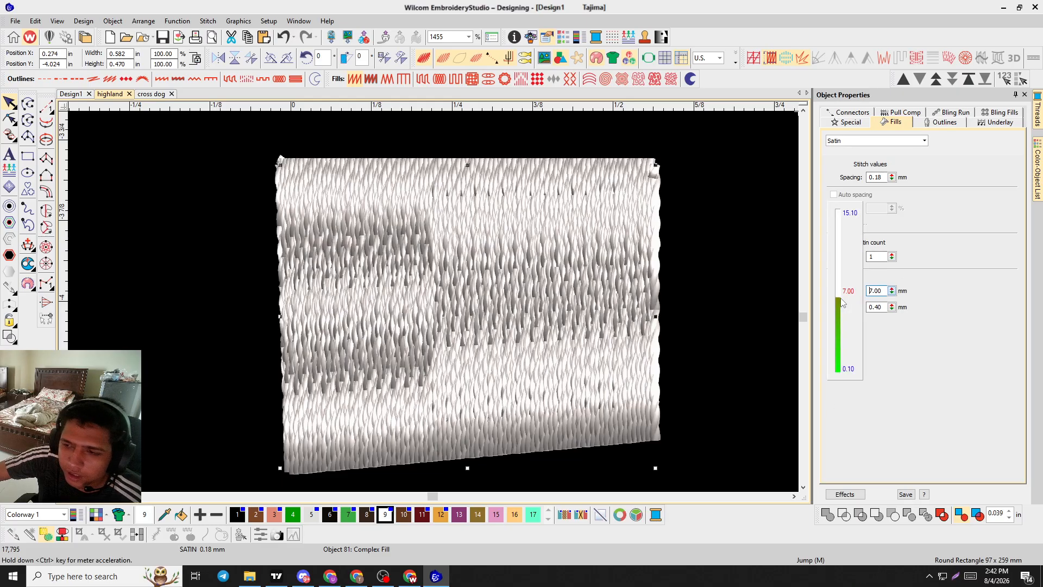
{"action": "left_click_drag", "start_coordinate": [845, 330], "coordinate": [845, 333]}
{"action": "key", "text": "t"}
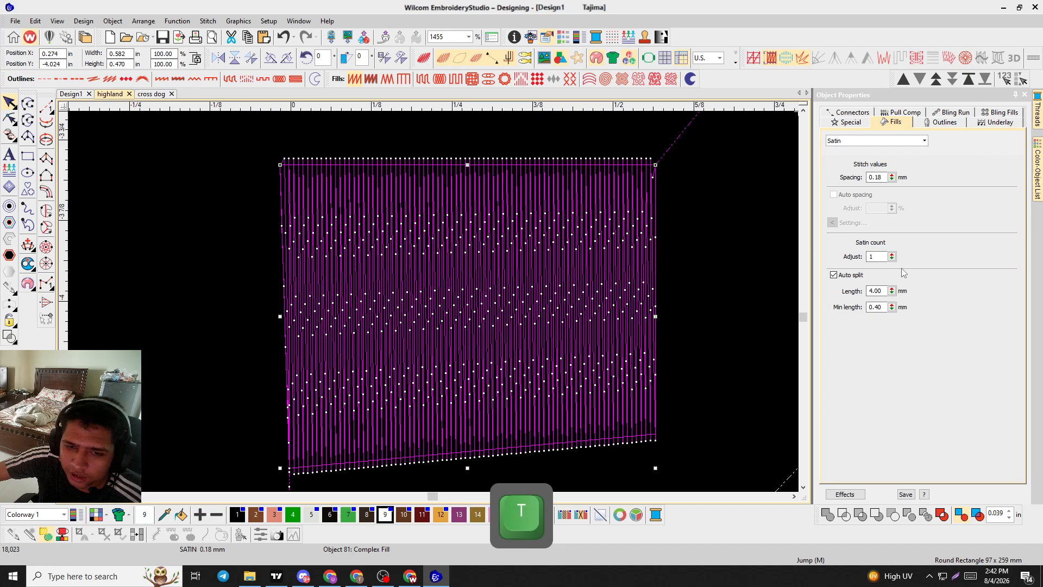
{"action": "left_click_drag", "start_coordinate": [891, 291], "coordinate": [845, 253]}
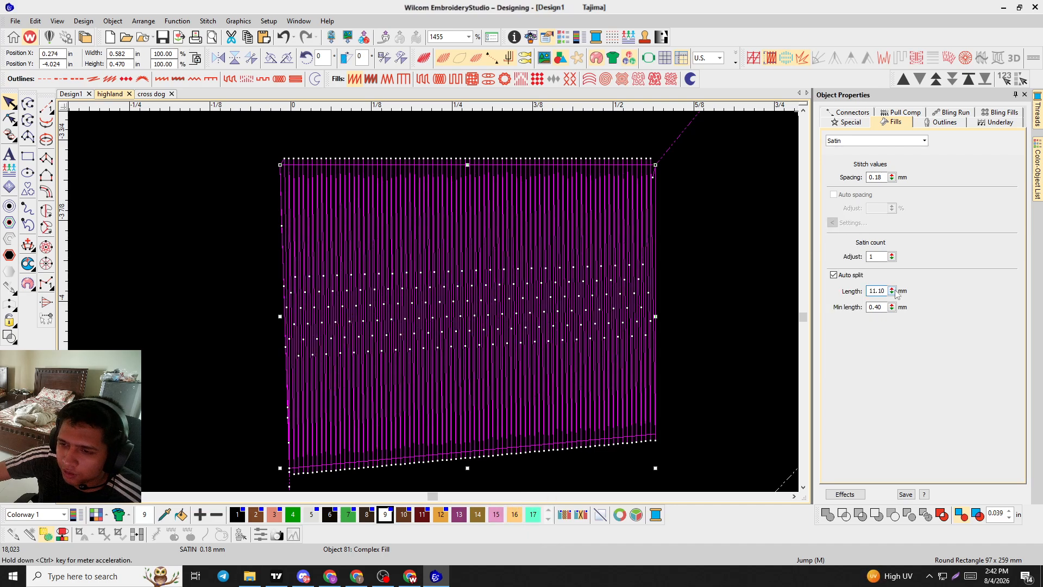
{"action": "key", "text": "ctrl+z"}
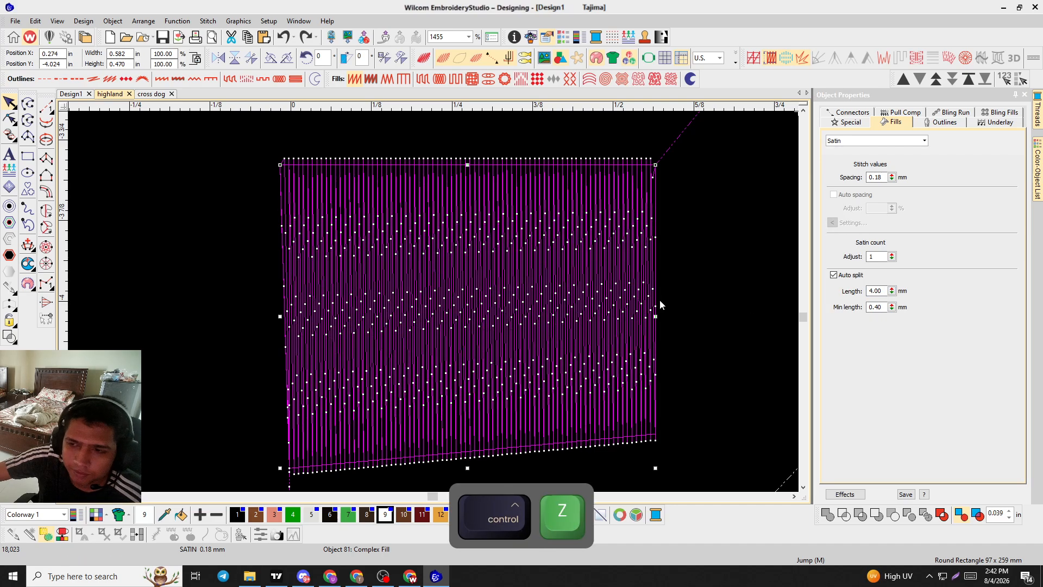
Set the satin shape's auto split length to 9.10 mm and examine the stitches in the realistic display.
{"action": "left_click_drag", "start_coordinate": [891, 290], "coordinate": [844, 282]}
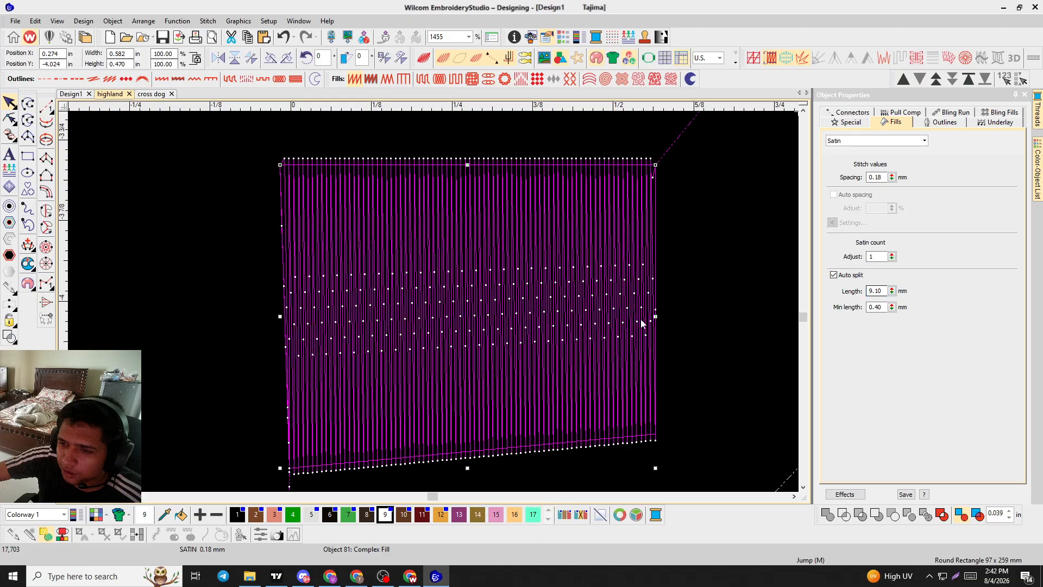
{"action": "key", "text": "t"}
{"action": "scroll", "coordinate": [375, 261], "scroll_direction": "down", "scroll_amount": 2}
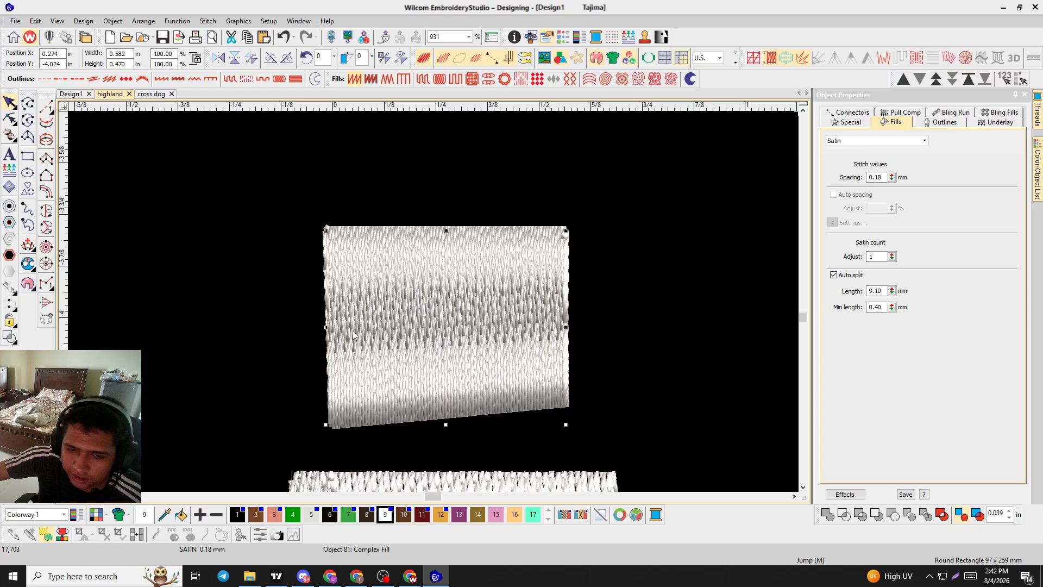
Turn off auto split for the satin shape and examine its unsplit stitch lines up close.
{"action": "left_click", "coordinate": [851, 276]}
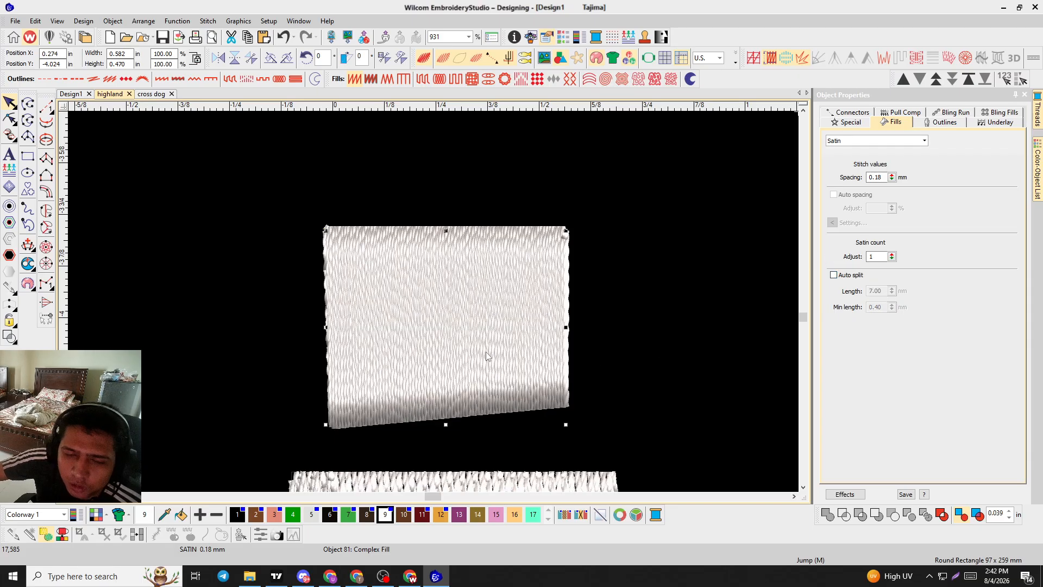
{"action": "scroll", "coordinate": [435, 326], "scroll_direction": "up", "scroll_amount": 1}
{"action": "key", "text": "t"}
{"action": "scroll", "coordinate": [421, 331], "scroll_direction": "up", "scroll_amount": 1}
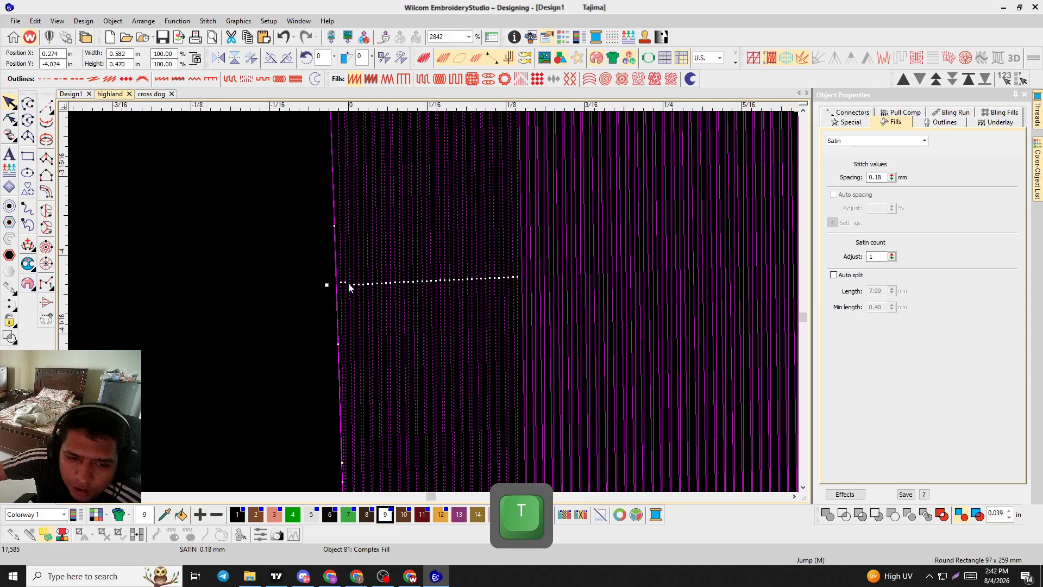
{"action": "scroll", "coordinate": [438, 302], "scroll_direction": "up", "scroll_amount": 1}
{"action": "scroll", "coordinate": [435, 305], "scroll_direction": "down", "scroll_amount": 3}
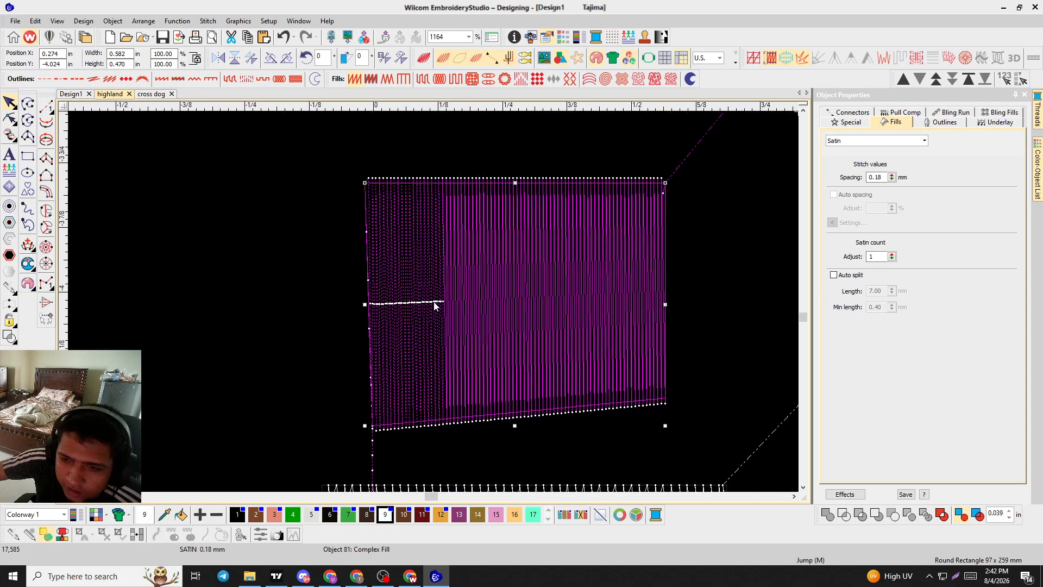
Reduce the satin shape's height to about 0.252 in and deselect it in the realistic stitch display.
{"action": "key", "text": "t"}
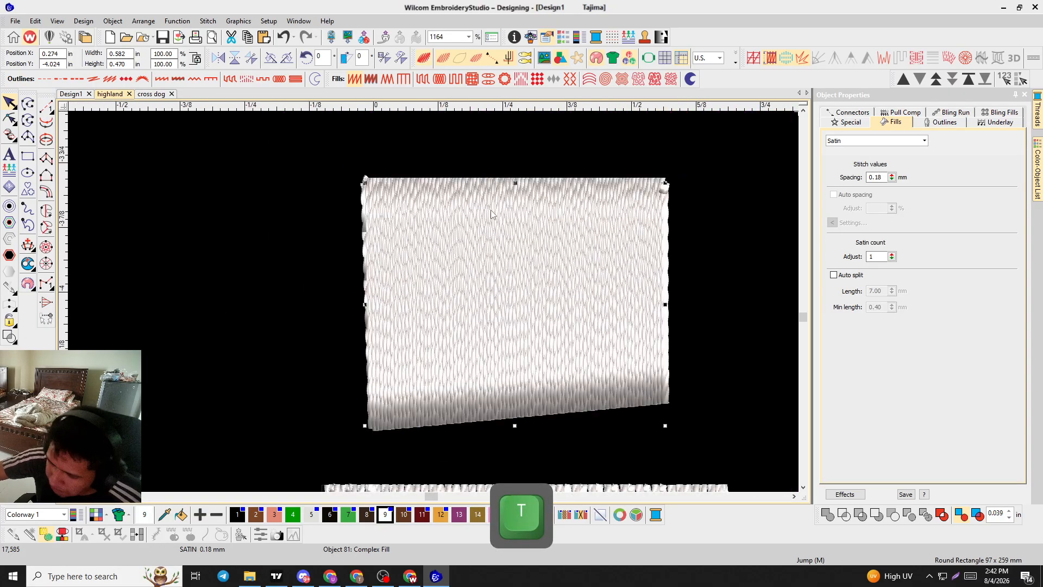
{"action": "left_click_drag", "start_coordinate": [515, 183], "coordinate": [515, 295]}
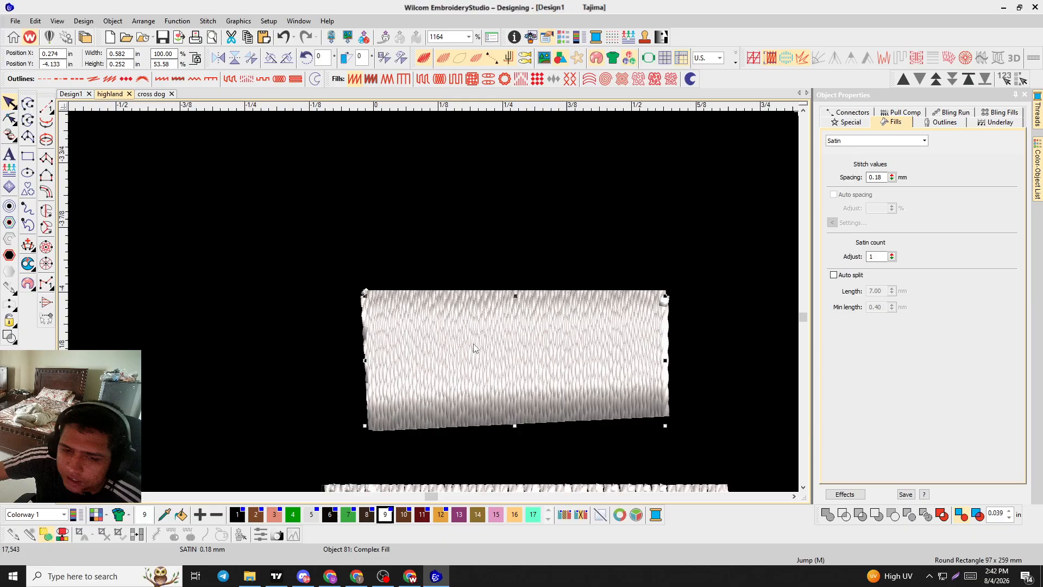
{"action": "left_click", "coordinate": [657, 224]}
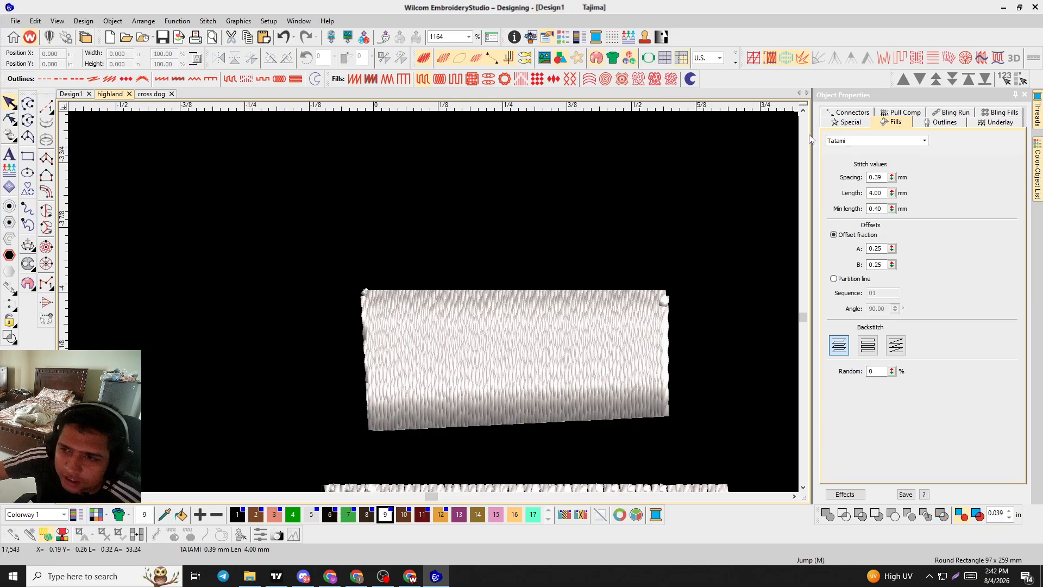
Review the pull compensation and connector properties with both sample shapes in view.
{"action": "left_click", "coordinate": [890, 112]}
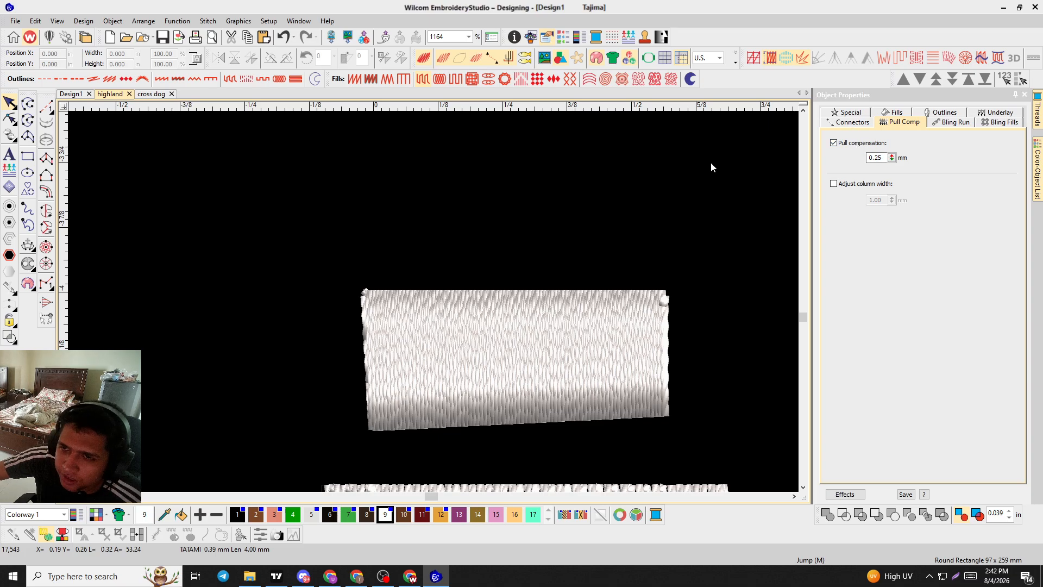
{"action": "scroll", "coordinate": [711, 161], "scroll_direction": "down", "scroll_amount": 3}
{"action": "left_click", "coordinate": [857, 125]}
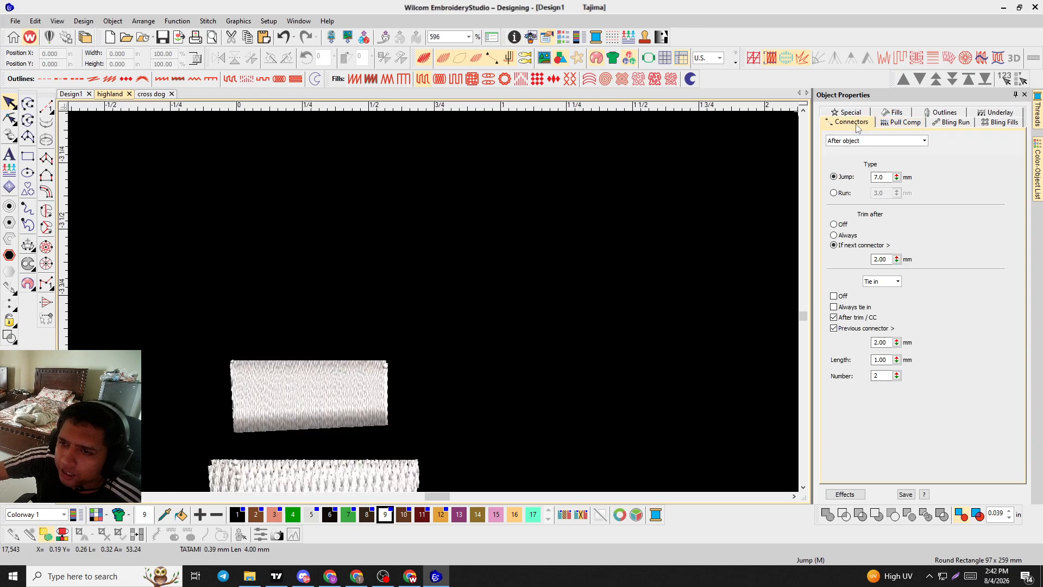
{"action": "scroll", "coordinate": [401, 326], "scroll_direction": "down", "scroll_amount": 1}
{"action": "scroll", "coordinate": [440, 259], "scroll_direction": "up", "scroll_amount": 5}
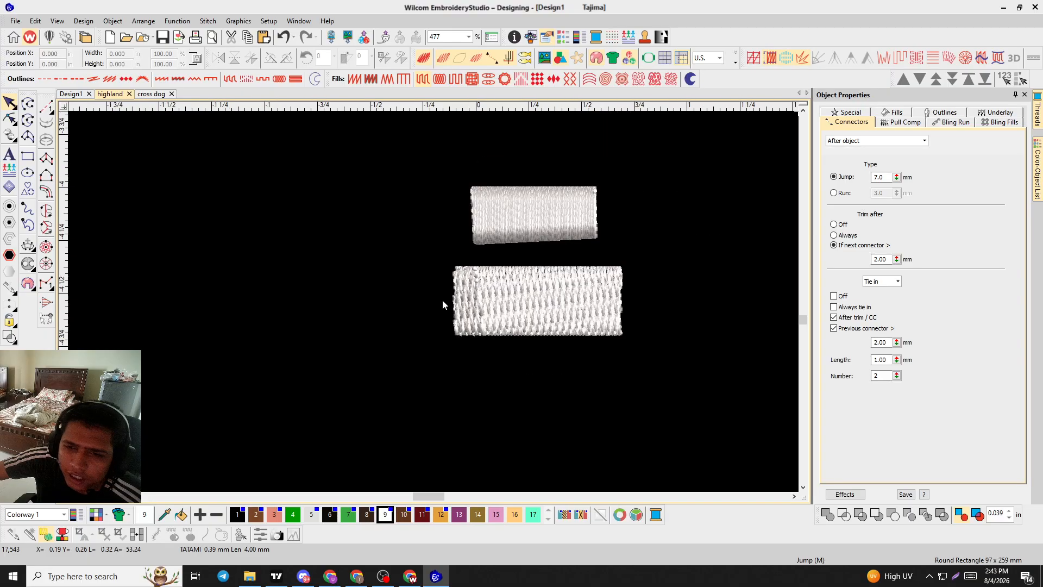
{"action": "scroll", "coordinate": [387, 444], "scroll_direction": "down", "scroll_amount": 3}
Change the satin shape's after-object connector type to Run.
{"action": "left_click", "coordinate": [470, 201]}
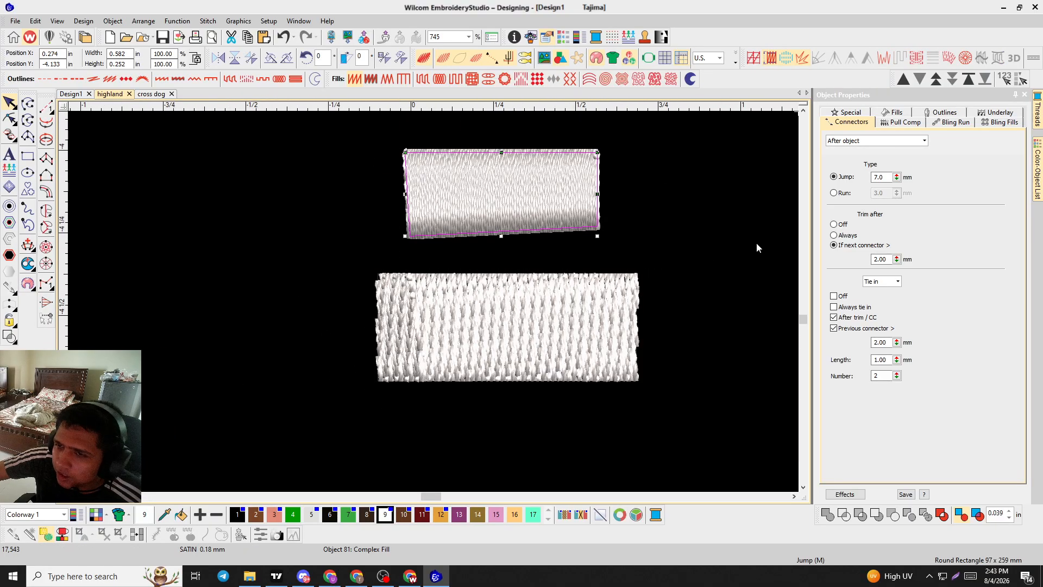
{"action": "left_click", "coordinate": [834, 193]}
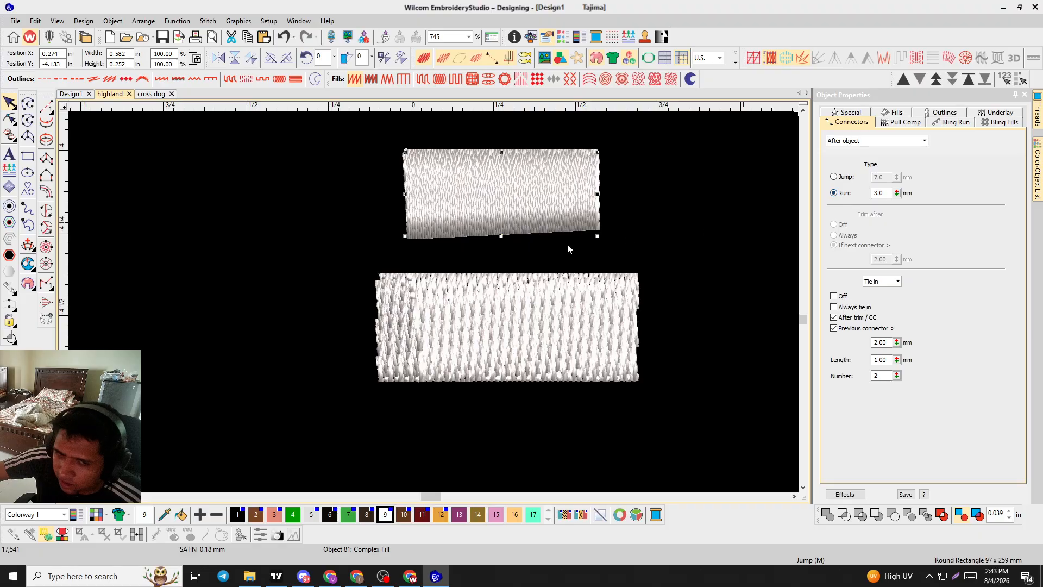
{"action": "scroll", "coordinate": [538, 251], "scroll_direction": "up", "scroll_amount": 1}
Move the satin shape to about X 0.383 in, Y -4.080 in and deselect it.
{"action": "left_click", "coordinate": [415, 228]}
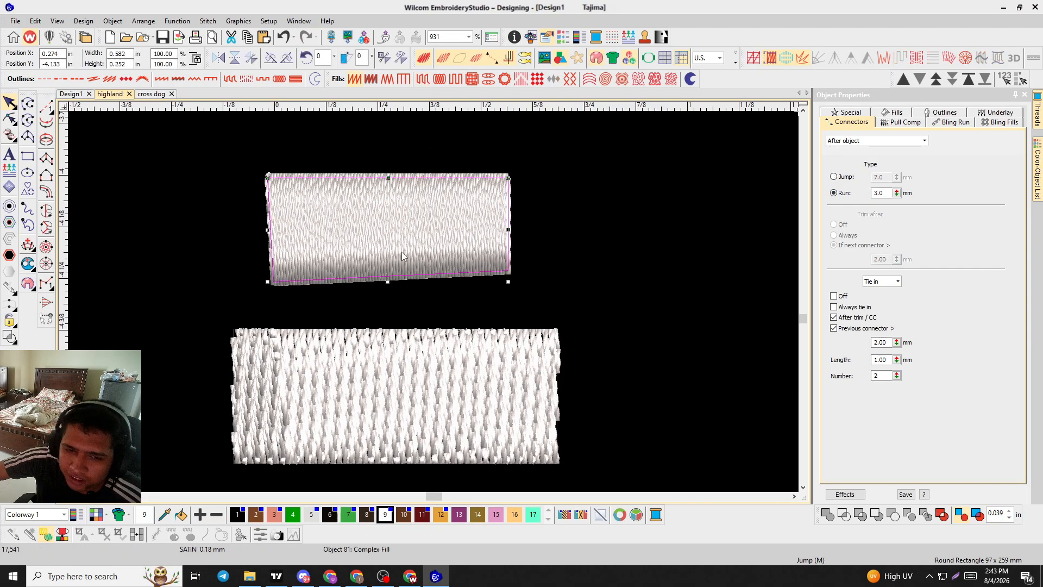
{"action": "left_click_drag", "start_coordinate": [404, 250], "coordinate": [449, 229]}
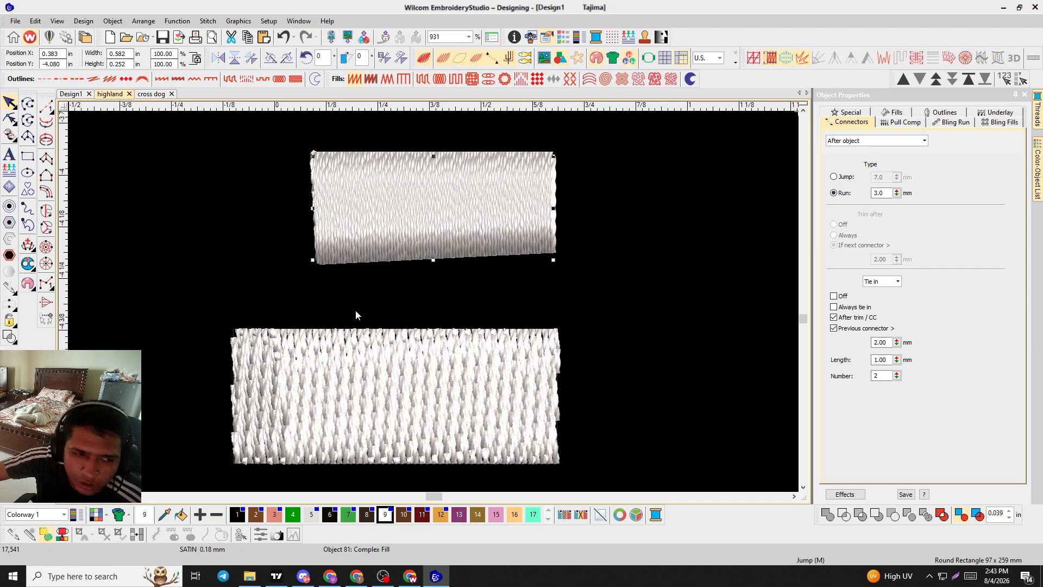
{"action": "left_click", "coordinate": [299, 261]}
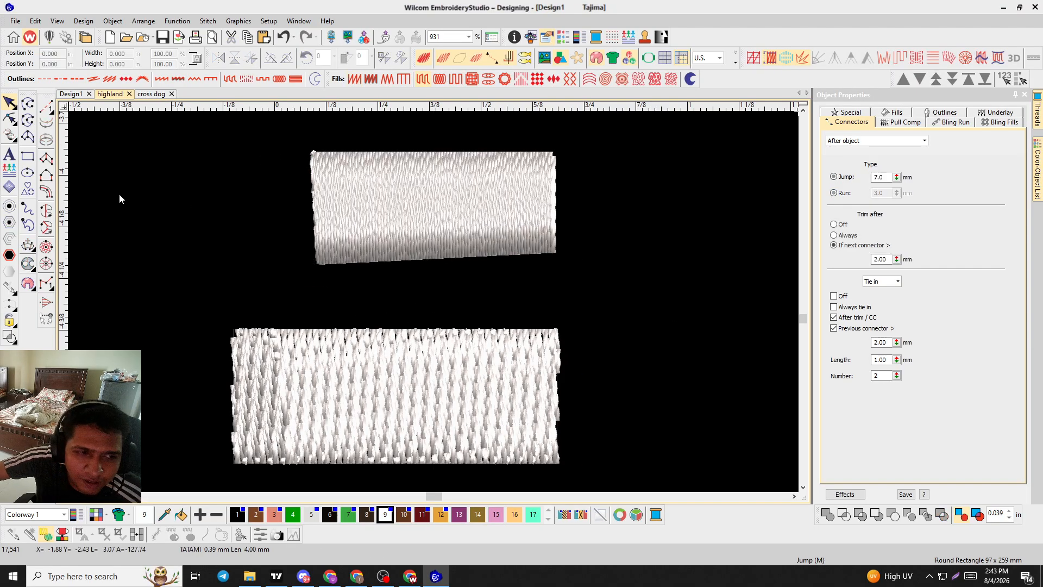
Draw a small upright tatami rectangle, about 0.054 by 0.137 in, just below and beyond the satin shape's right end.
{"action": "left_click", "coordinate": [28, 156]}
{"action": "left_click", "coordinate": [620, 331]}
{"action": "left_click", "coordinate": [645, 268]}
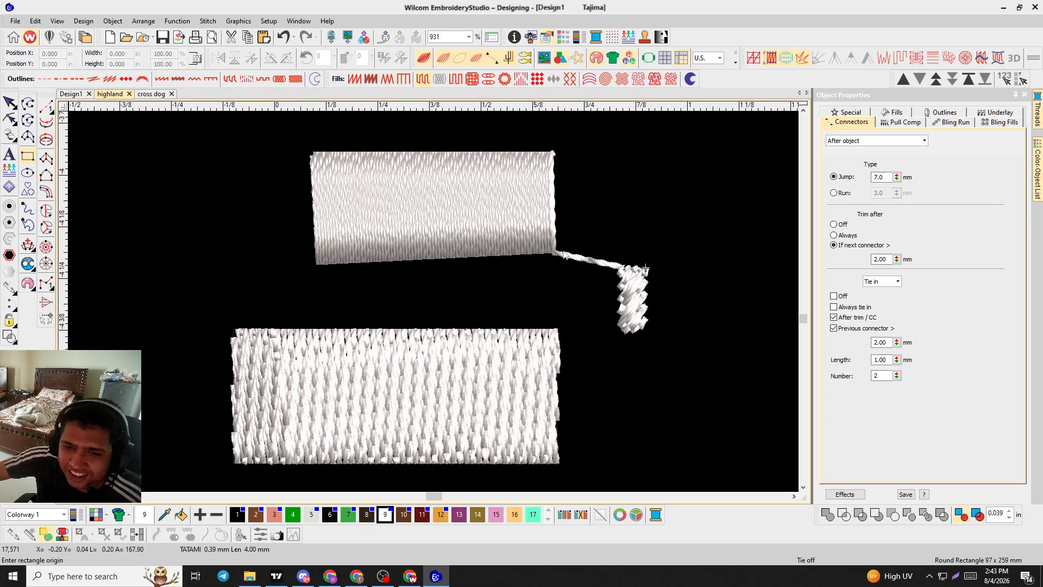
{"action": "scroll", "coordinate": [424, 336], "scroll_direction": "up", "scroll_amount": 1}
{"action": "scroll", "coordinate": [424, 336], "scroll_direction": "down", "scroll_amount": 3}
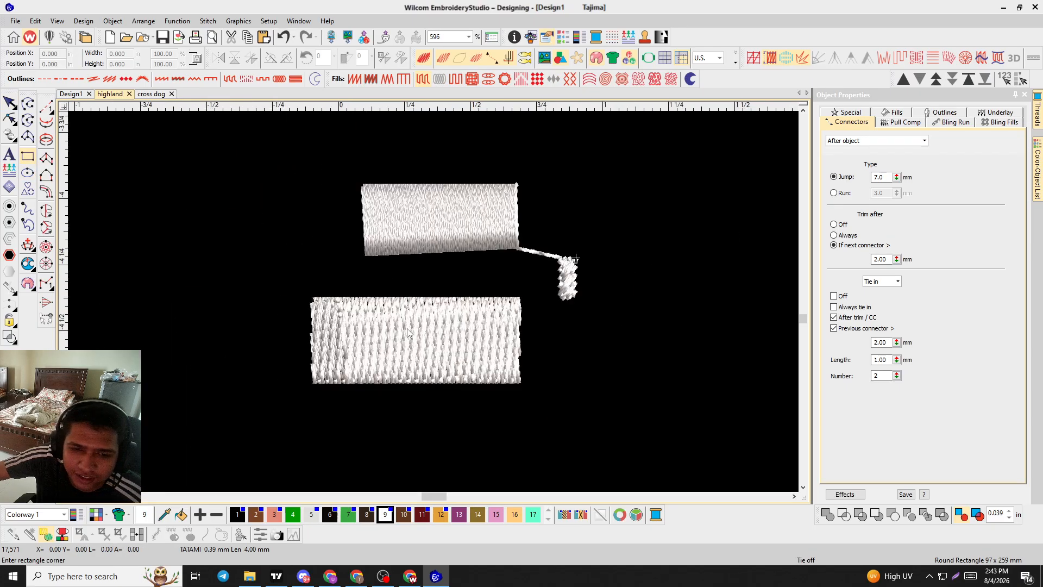
Select the large tatami rectangle and change its after-object connector type to Run.
{"action": "left_click", "coordinate": [407, 328]}
{"action": "key", "text": "BackSpace"}
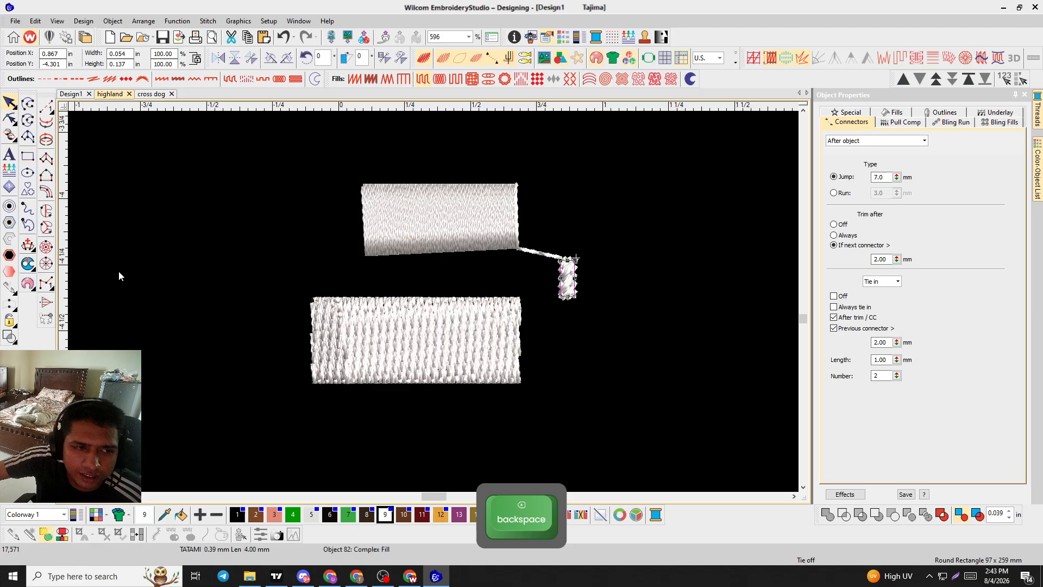
{"action": "left_click", "coordinate": [845, 195]}
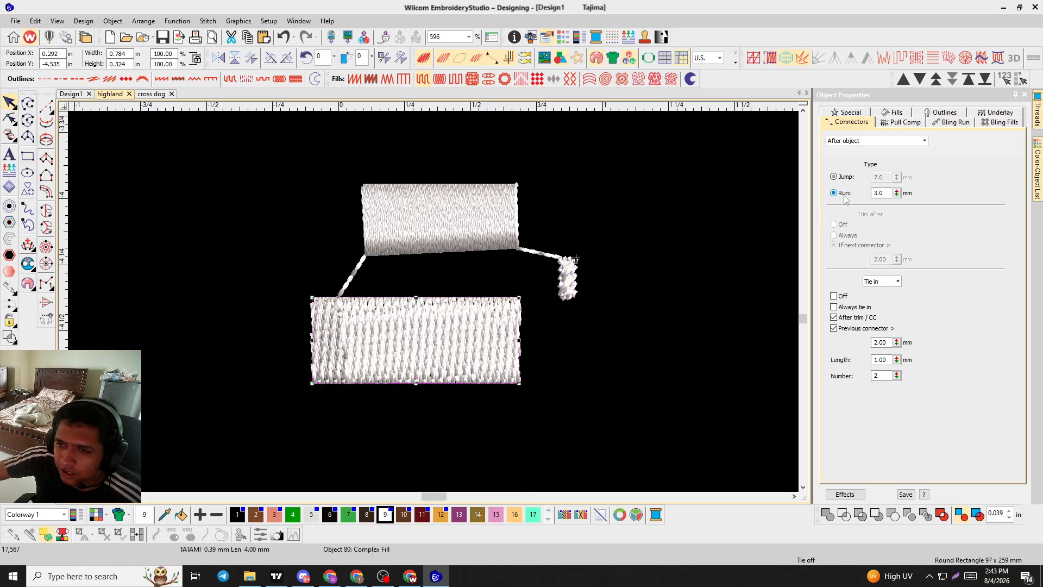
Move the large tatami rectangle far left of the other shapes, to about X -8.507 in, Y -4.956 in.
{"action": "left_click_drag", "start_coordinate": [366, 342], "coordinate": [296, 320]}
{"action": "scroll", "coordinate": [419, 310], "scroll_direction": "down", "scroll_amount": 6}
{"action": "left_click_drag", "start_coordinate": [417, 310], "coordinate": [267, 293]}
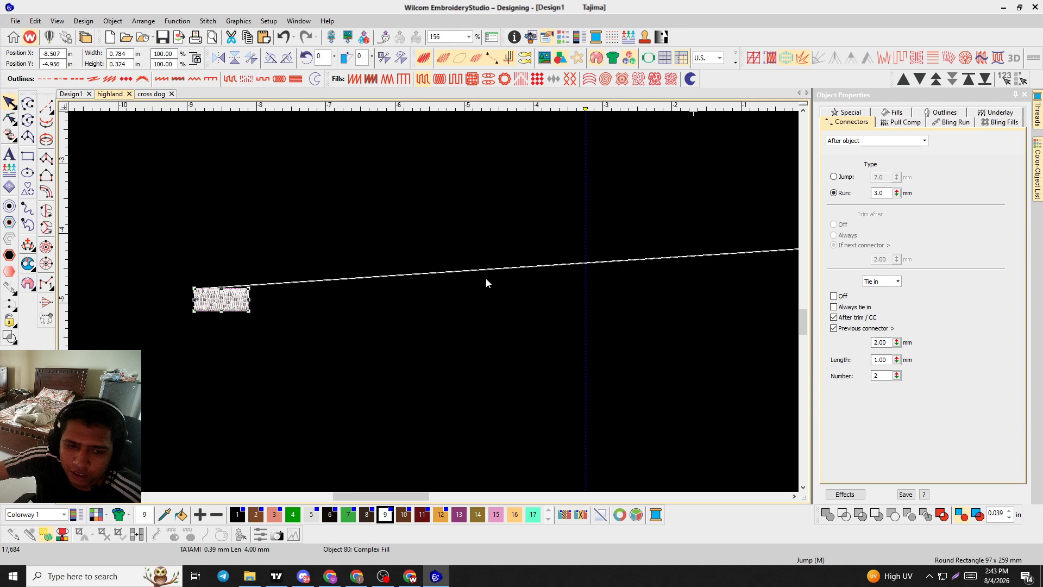
Set the large tatami rectangle's after-object connector type back to Jump and deselect it.
{"action": "left_click", "coordinate": [408, 354]}
{"action": "left_click", "coordinate": [247, 302]}
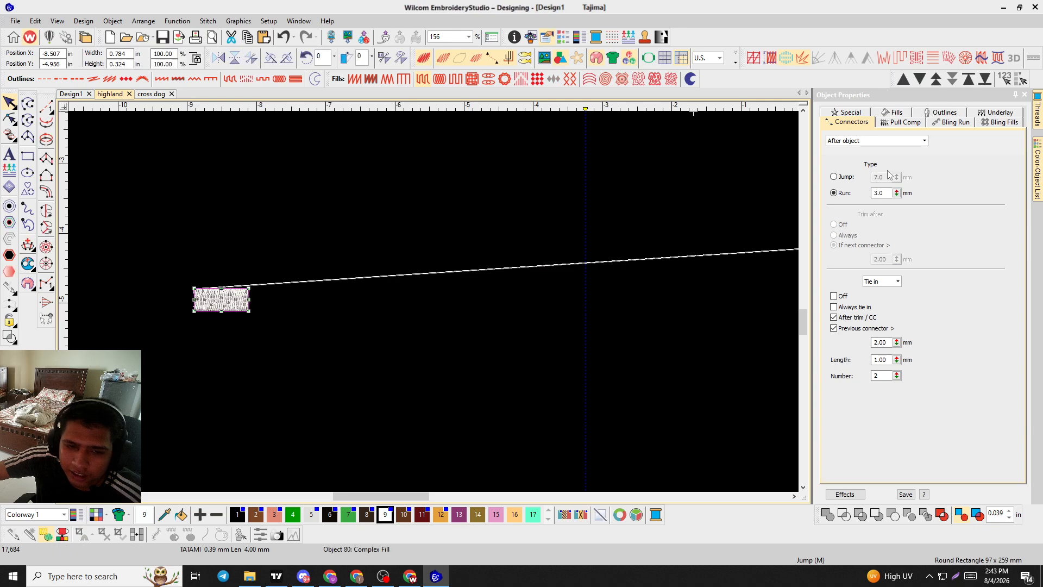
{"action": "left_click", "coordinate": [834, 177]}
{"action": "scroll", "coordinate": [423, 308], "scroll_direction": "down", "scroll_amount": 4}
{"action": "left_click", "coordinate": [416, 332]}
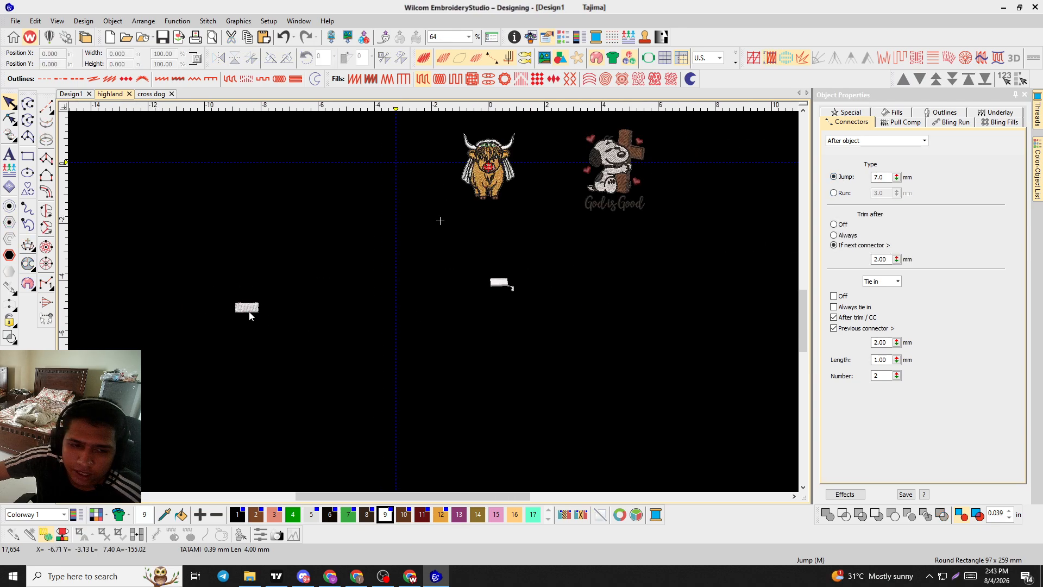
Move the large tatami rectangle back beside the small one, to about X 1.367 in, Y -4.392 in.
{"action": "left_click_drag", "start_coordinate": [249, 311], "coordinate": [576, 344]}
{"action": "scroll", "coordinate": [548, 306], "scroll_direction": "up", "scroll_amount": 7}
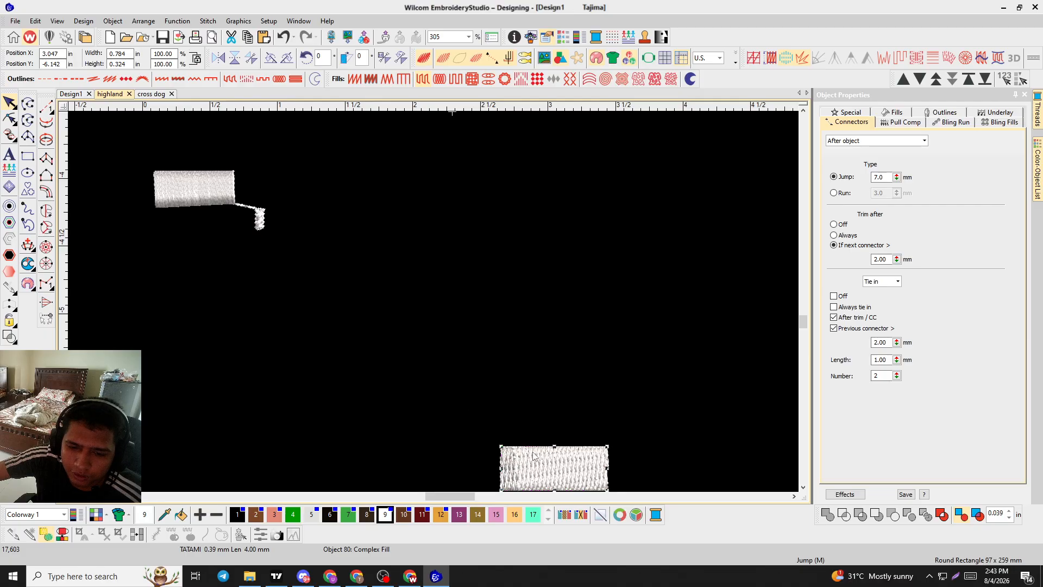
{"action": "left_click_drag", "start_coordinate": [533, 455], "coordinate": [395, 248]}
{"action": "scroll", "coordinate": [439, 302], "scroll_direction": "up", "scroll_amount": 1}
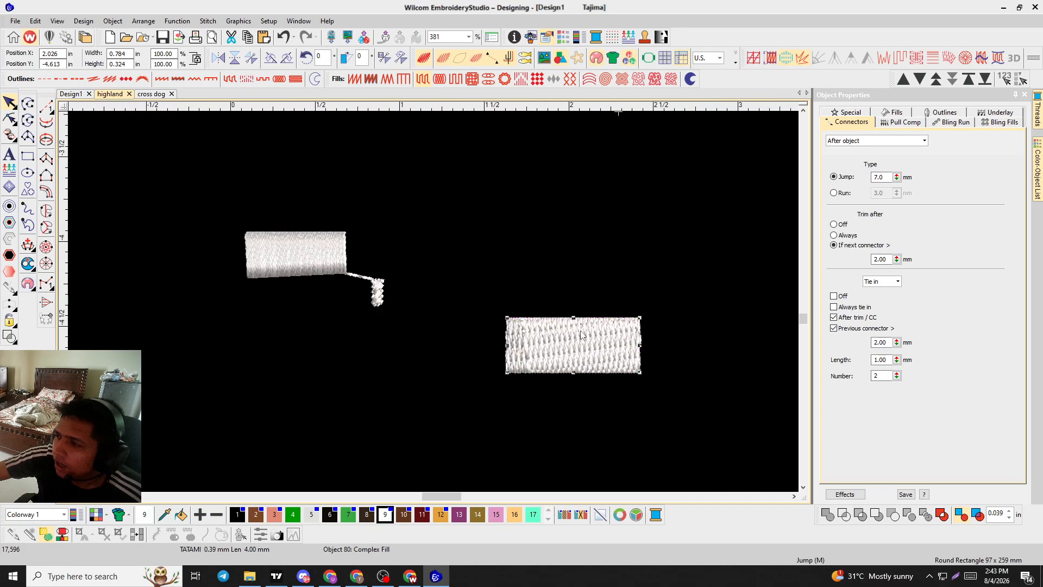
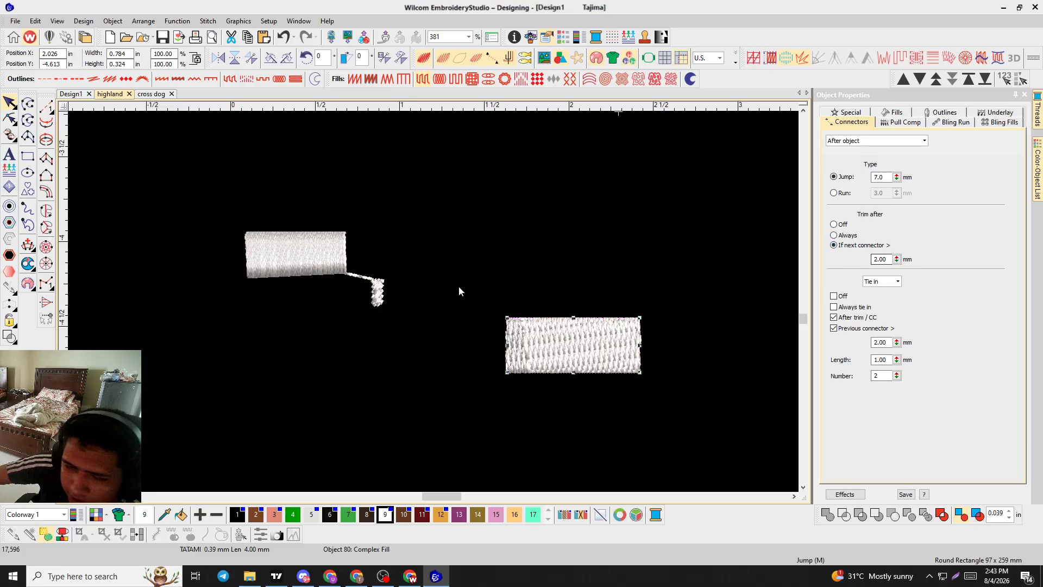
{"action": "left_click_drag", "start_coordinate": [543, 340], "coordinate": [432, 302]}
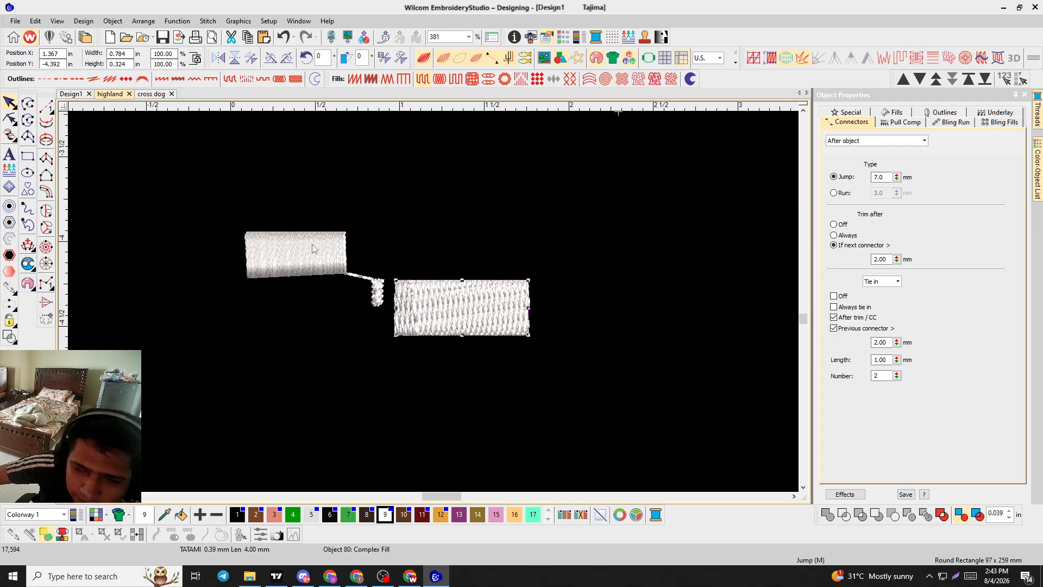
Try the Run connector type on the large tatami rectangle and inspect the connecting stitches between the shapes.
{"action": "scroll", "coordinate": [444, 307], "scroll_direction": "up", "scroll_amount": 2}
{"action": "scroll", "coordinate": [444, 307], "scroll_direction": "down", "scroll_amount": 1}
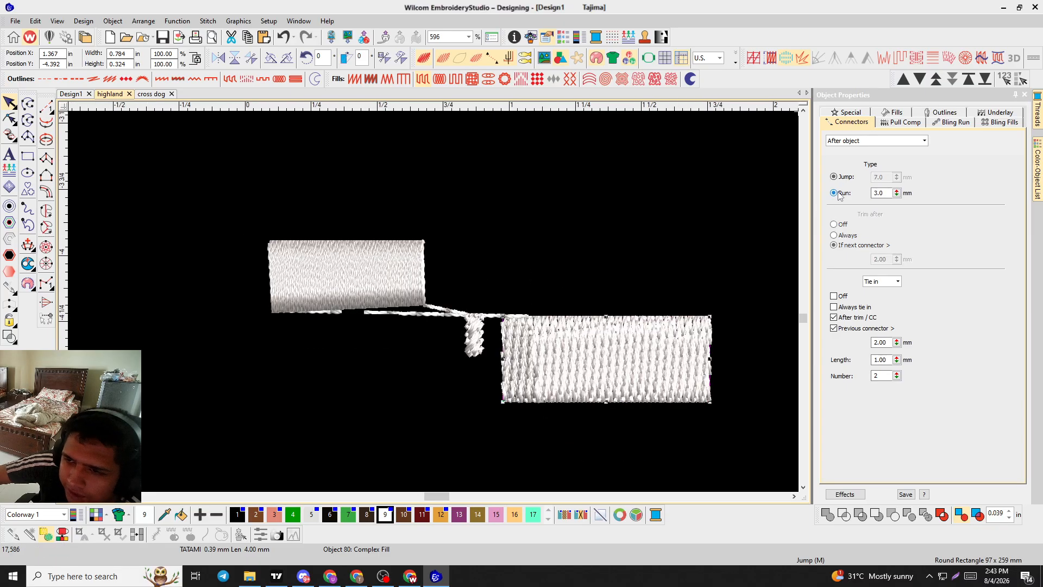
{"action": "scroll", "coordinate": [435, 305], "scroll_direction": "up", "scroll_amount": 2}
{"action": "left_click", "coordinate": [500, 272]}
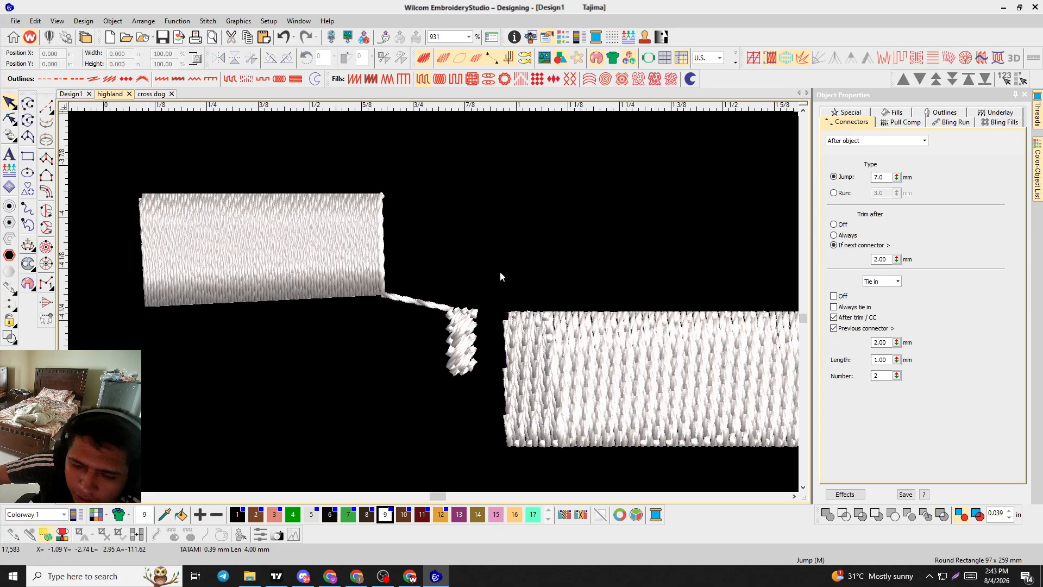
Set the satin rectangle's after-object connector type to Jump and deselect it.
{"action": "scroll", "coordinate": [499, 271], "scroll_direction": "up", "scroll_amount": 2}
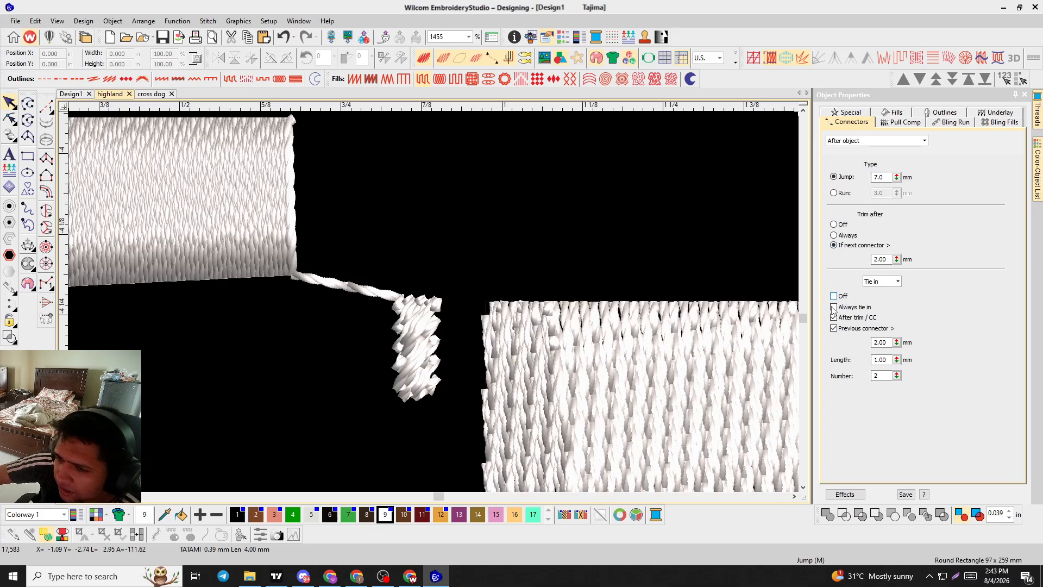
{"action": "scroll", "coordinate": [434, 301], "scroll_direction": "down", "scroll_amount": 3}
{"action": "scroll", "coordinate": [433, 301], "scroll_direction": "up", "scroll_amount": 2}
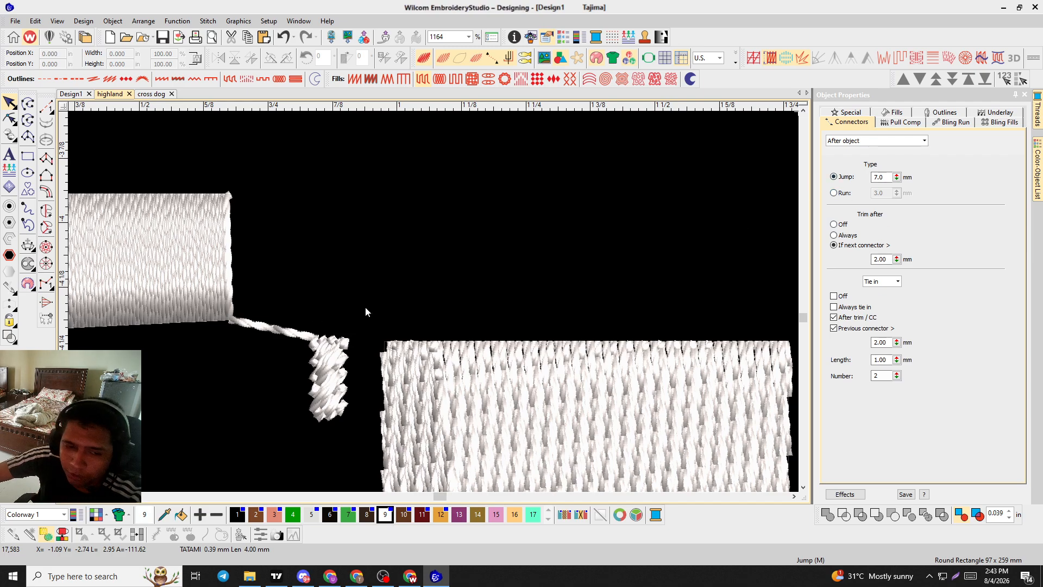
{"action": "left_click", "coordinate": [215, 291]}
{"action": "left_click", "coordinate": [834, 193]}
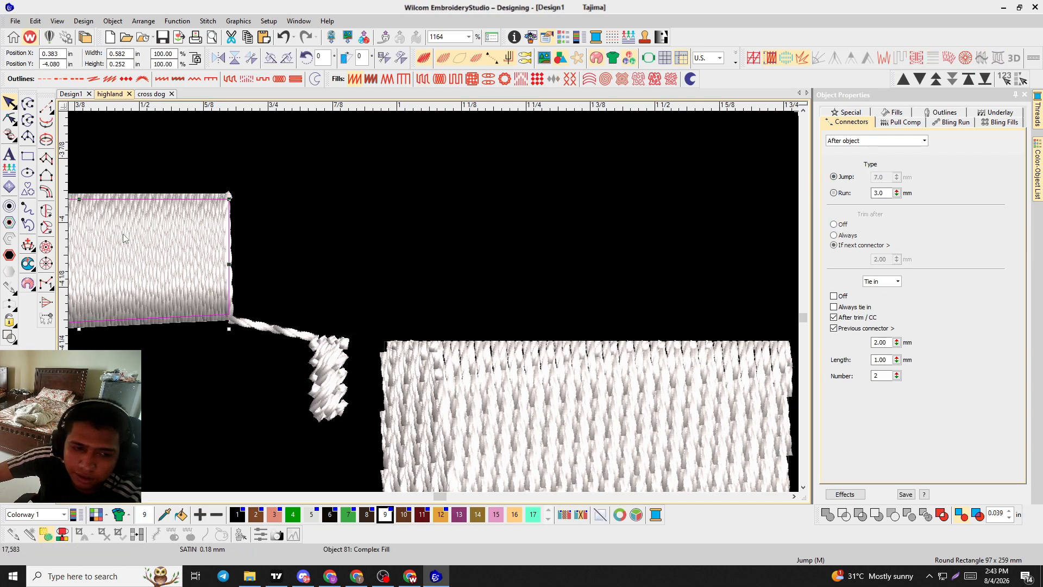
{"action": "left_click", "coordinate": [834, 177]}
{"action": "left_click", "coordinate": [447, 314]}
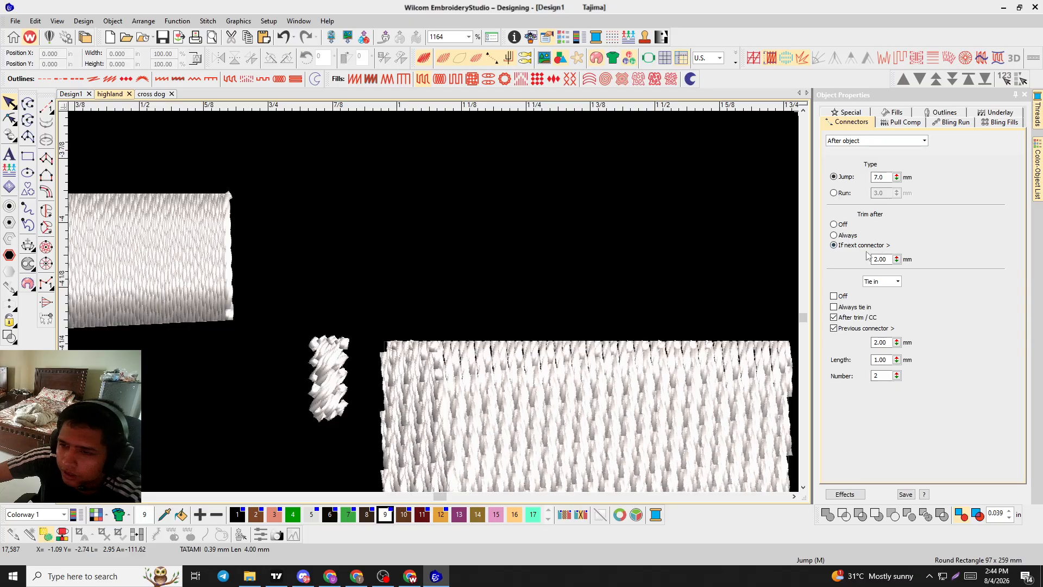
Move the small tatami rectangle close to the satin rectangle's lower corner, to about X 0.737 in, Y -4.265 in.
{"action": "scroll", "coordinate": [426, 305], "scroll_direction": "up", "scroll_amount": 4}
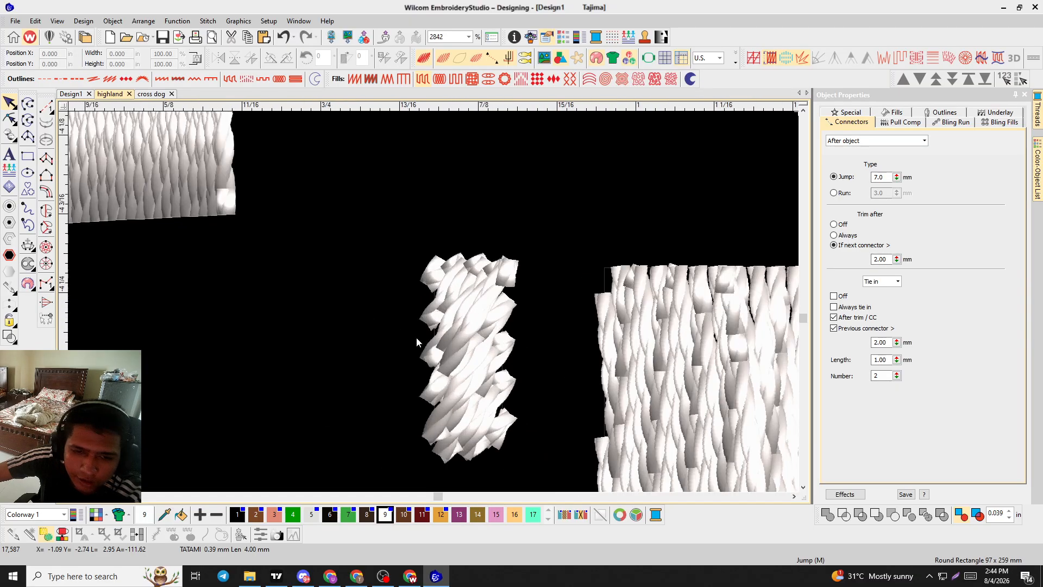
{"action": "left_click_drag", "start_coordinate": [452, 356], "coordinate": [279, 291]}
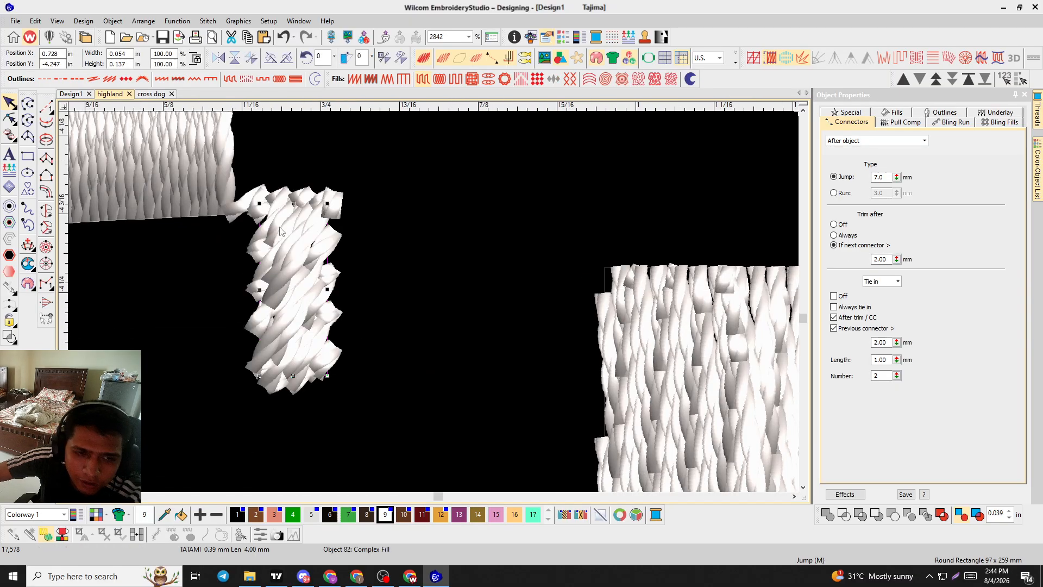
{"action": "mouse_move", "coordinate": [282, 233]}
{"action": "left_mouse_down"}
{"action": "mouse_move", "coordinate": [341, 254]}
{"action": "mouse_move", "coordinate": [304, 233]}
{"action": "mouse_move", "coordinate": [281, 238]}
{"action": "left_mouse_up"}
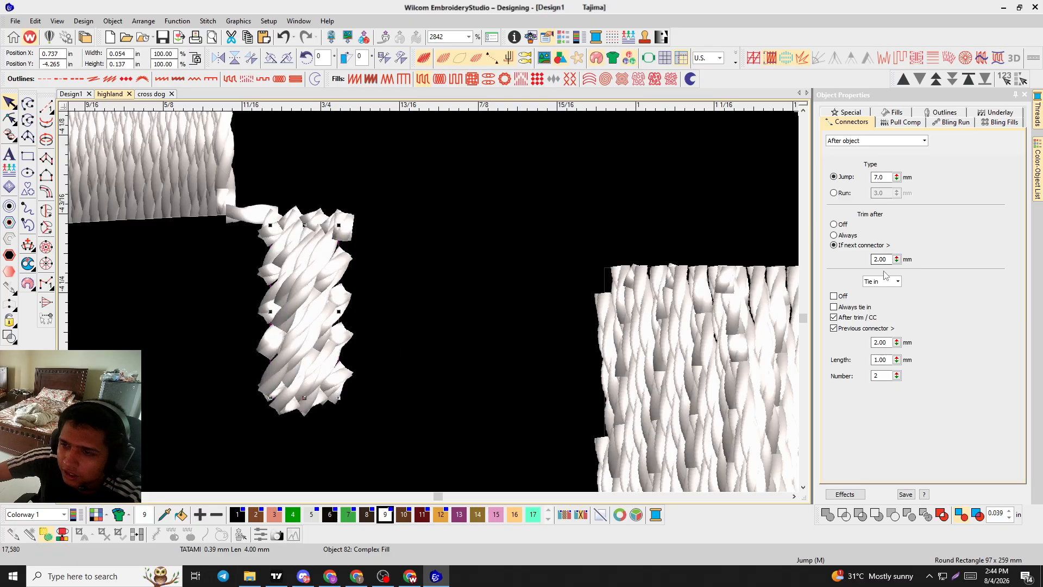
Set the satin rectangle's trim-after threshold for the next connector to 10.10 mm.
{"action": "left_click", "coordinate": [431, 236]}
{"action": "left_click", "coordinate": [189, 179]}
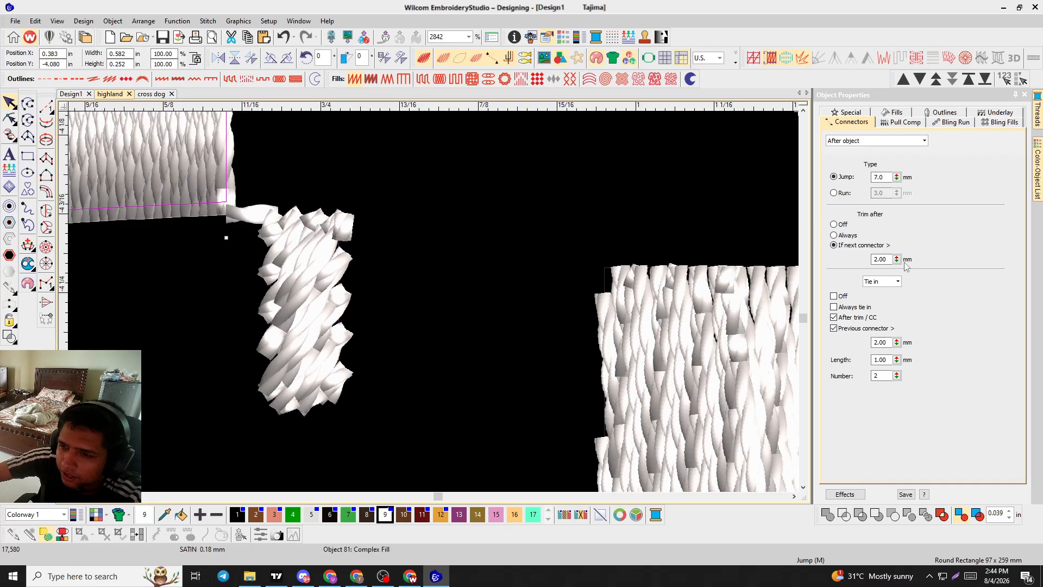
{"action": "left_click_drag", "start_coordinate": [896, 262], "coordinate": [896, 165]}
{"action": "scroll", "coordinate": [407, 317], "scroll_direction": "down", "scroll_amount": 4}
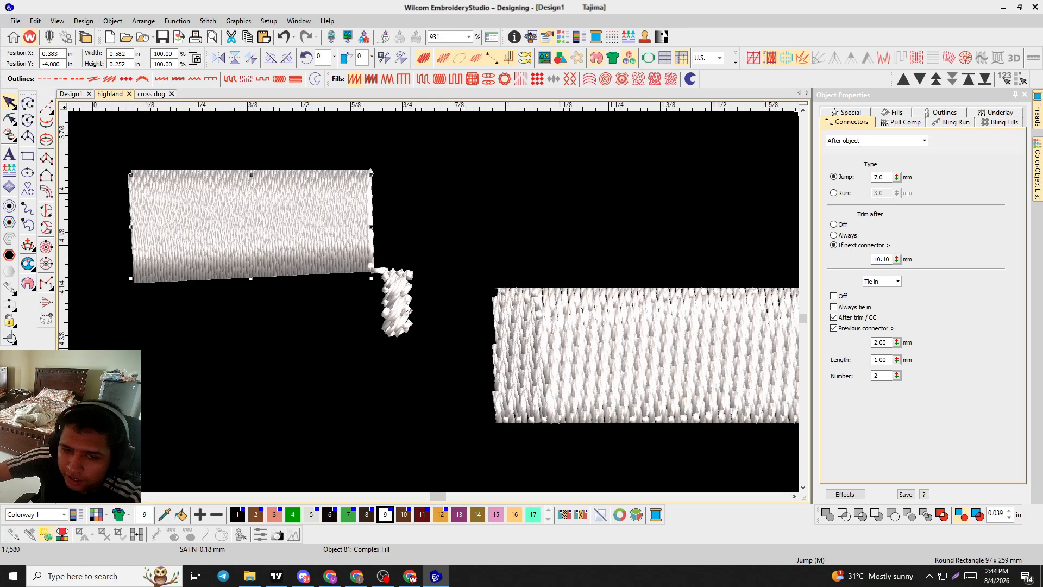
Move the small tatami rectangle onto the large one's upper edge, ending at about X 1.048 in, Y -4.183 in.
{"action": "left_click_drag", "start_coordinate": [408, 307], "coordinate": [558, 270]}
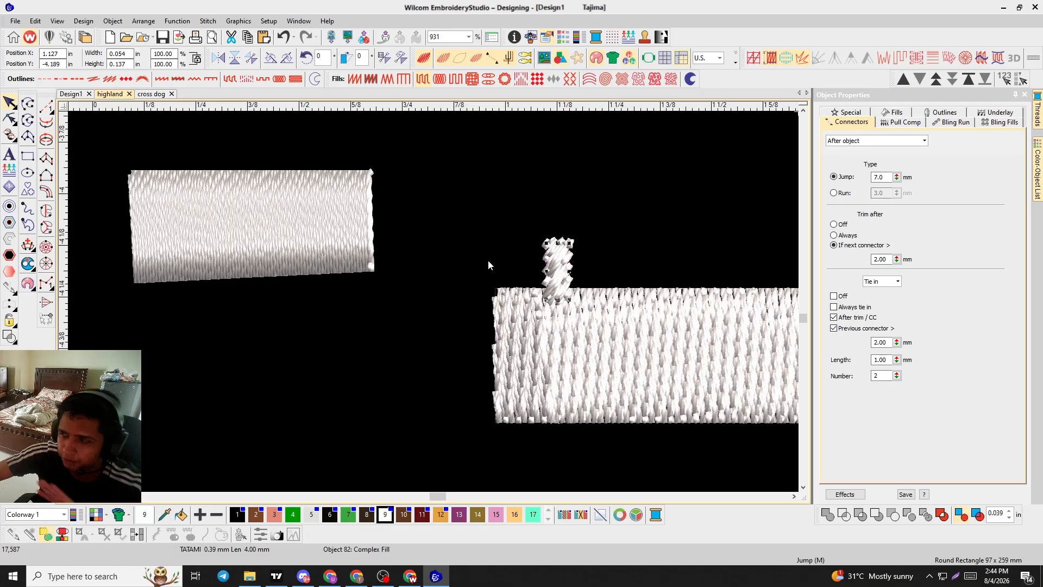
{"action": "scroll", "coordinate": [432, 302], "scroll_direction": "up", "scroll_amount": 3}
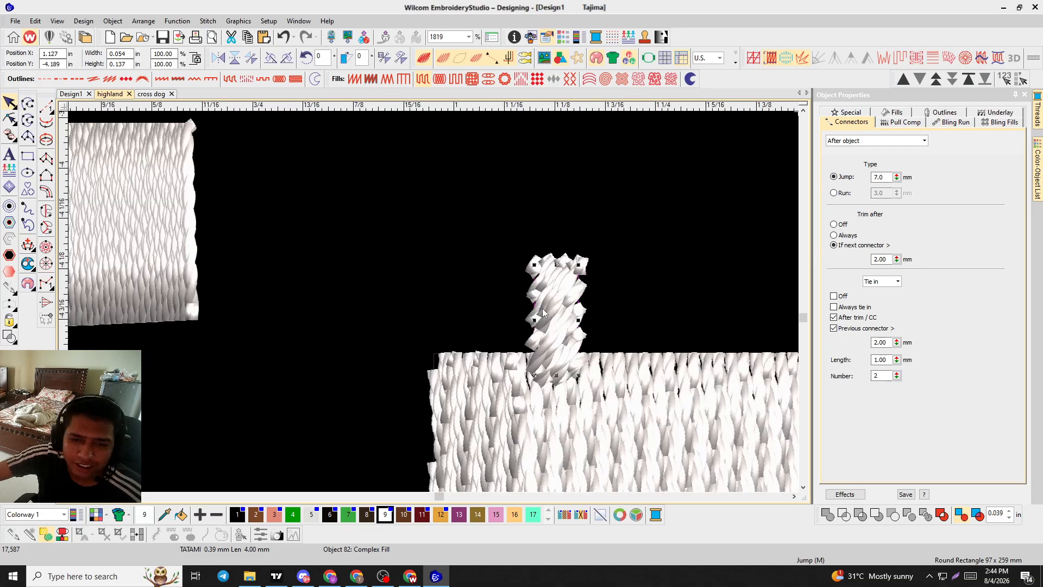
{"action": "mouse_move", "coordinate": [542, 310]}
{"action": "left_mouse_down"}
{"action": "mouse_move", "coordinate": [481, 342]}
{"action": "mouse_move", "coordinate": [557, 298]}
{"action": "left_mouse_up"}
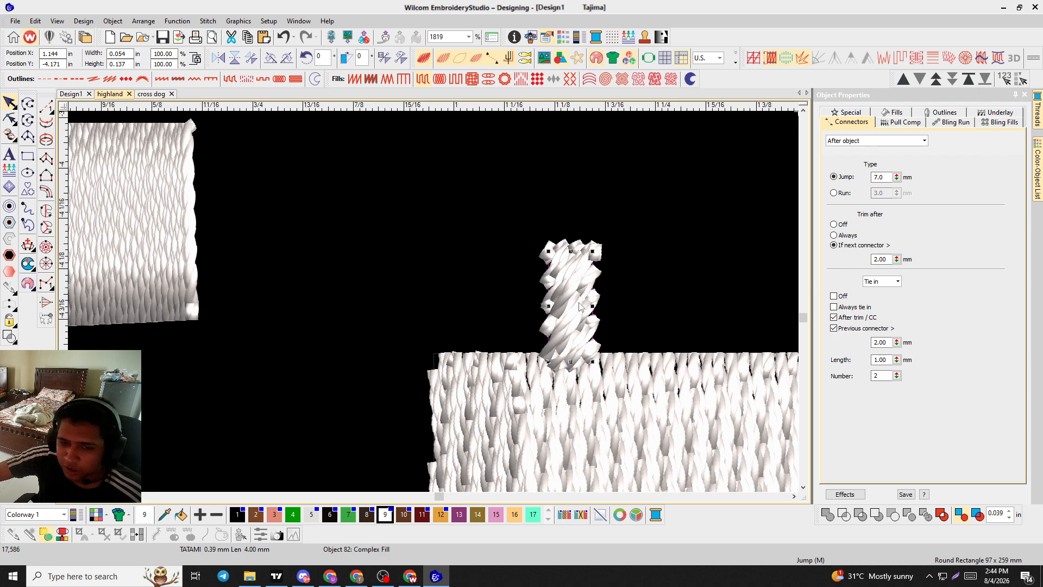
{"action": "left_click_drag", "start_coordinate": [580, 307], "coordinate": [504, 317]}
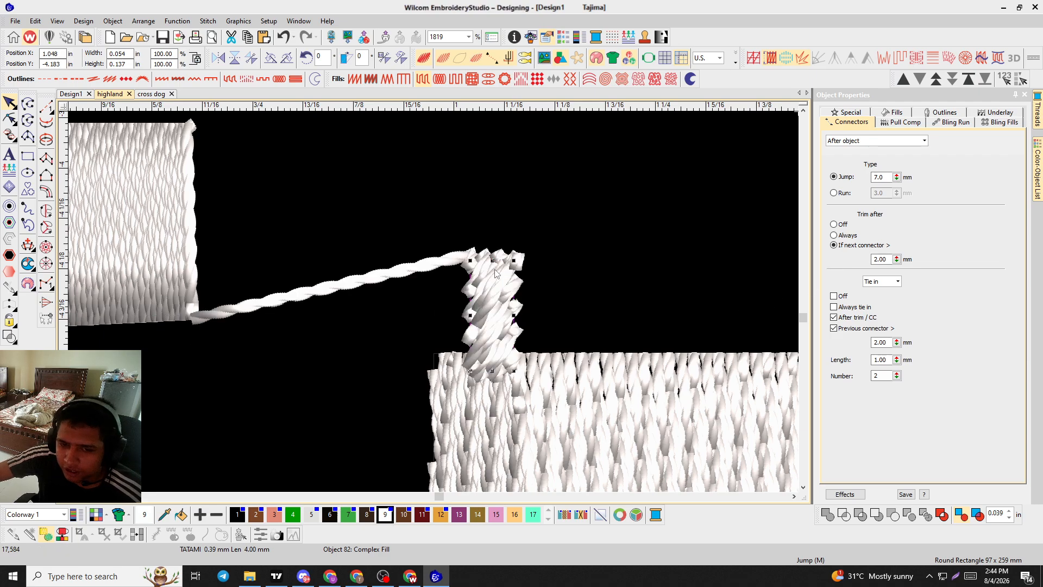
Set the small tatami rectangle's trim-after threshold to 3.20 mm and move it to about X 1.007 in, Y -4.192 in.
{"action": "left_click", "coordinate": [897, 261]}
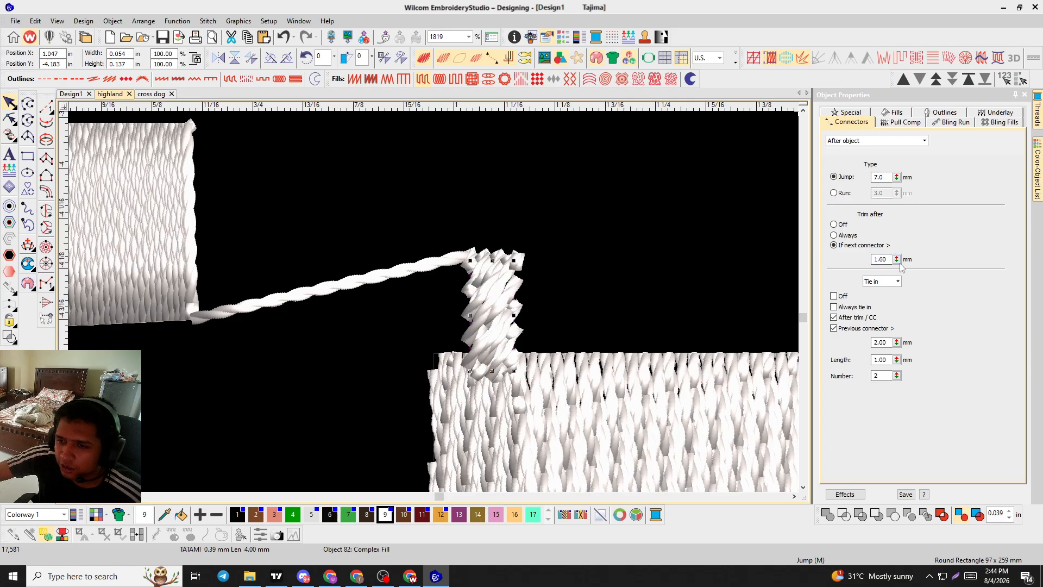
{"action": "left_click_drag", "start_coordinate": [896, 259], "coordinate": [853, 311]}
{"action": "left_click", "coordinate": [666, 279]}
{"action": "left_click", "coordinate": [488, 289]}
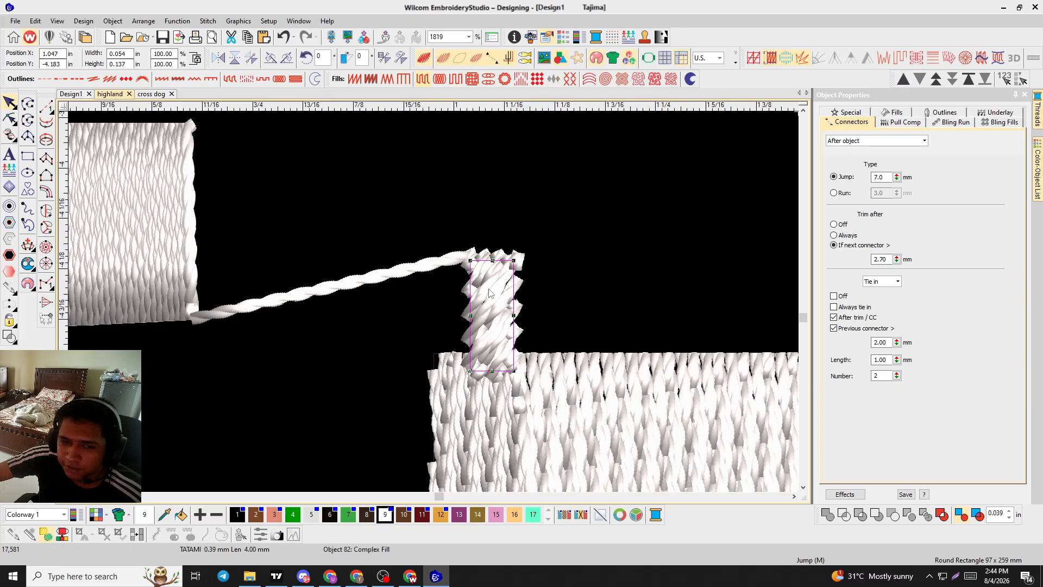
{"action": "left_click_drag", "start_coordinate": [897, 261], "coordinate": [842, 306]}
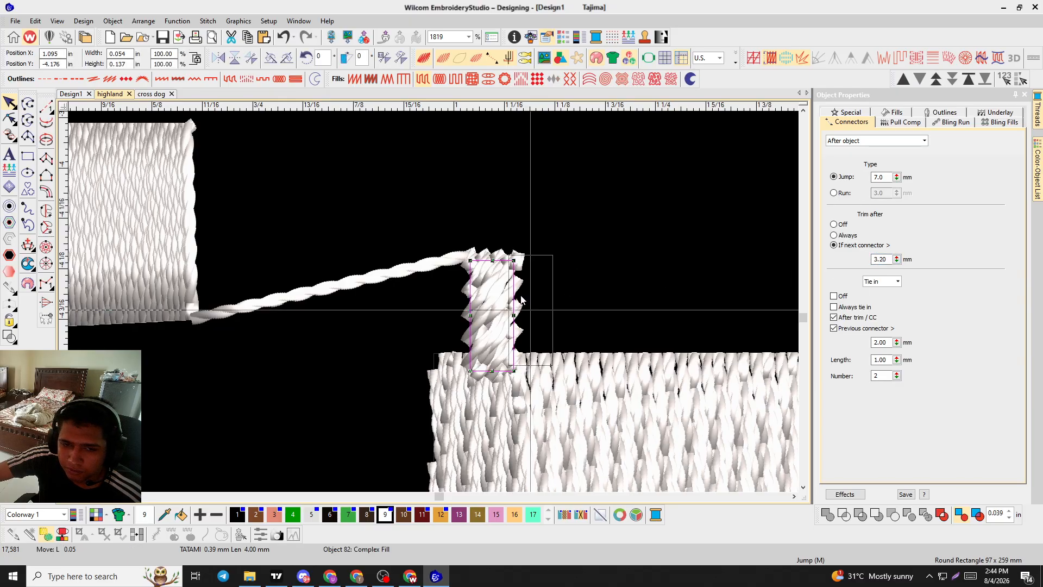
{"action": "left_click_drag", "start_coordinate": [494, 300], "coordinate": [457, 305]}
{"action": "scroll", "coordinate": [621, 258], "scroll_direction": "down", "scroll_amount": 5}
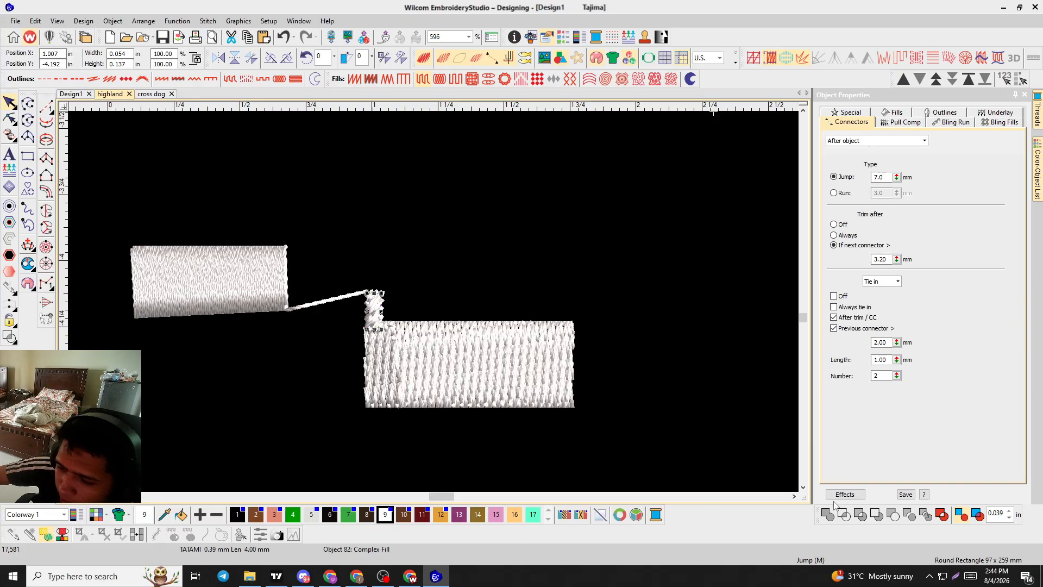
Open the effects properties and apply Radial fill to the large tatami rectangle.
{"action": "left_click", "coordinate": [845, 493]}
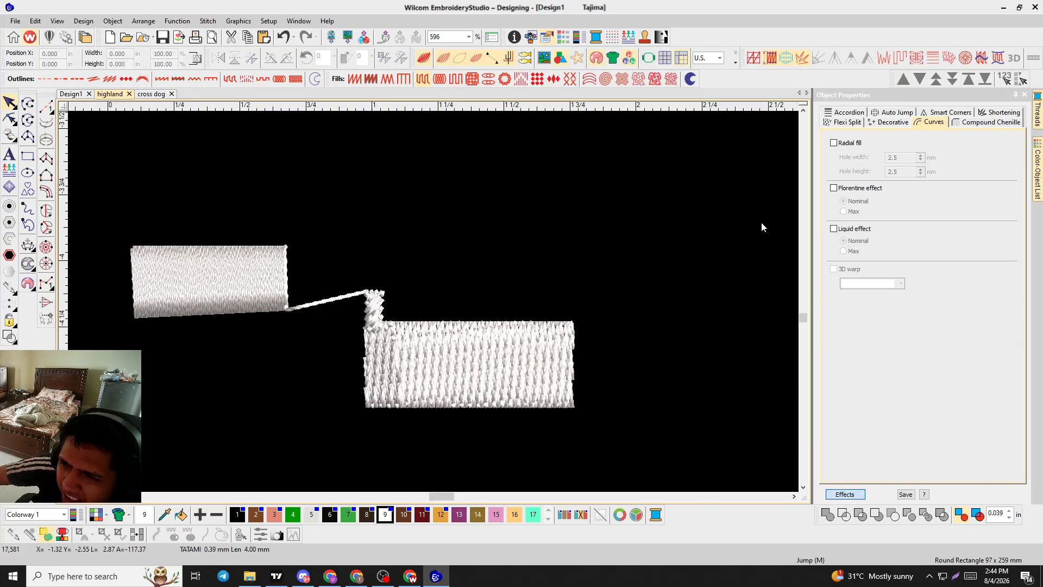
{"action": "left_click", "coordinate": [477, 342]}
{"action": "scroll", "coordinate": [412, 364], "scroll_direction": "up", "scroll_amount": 3}
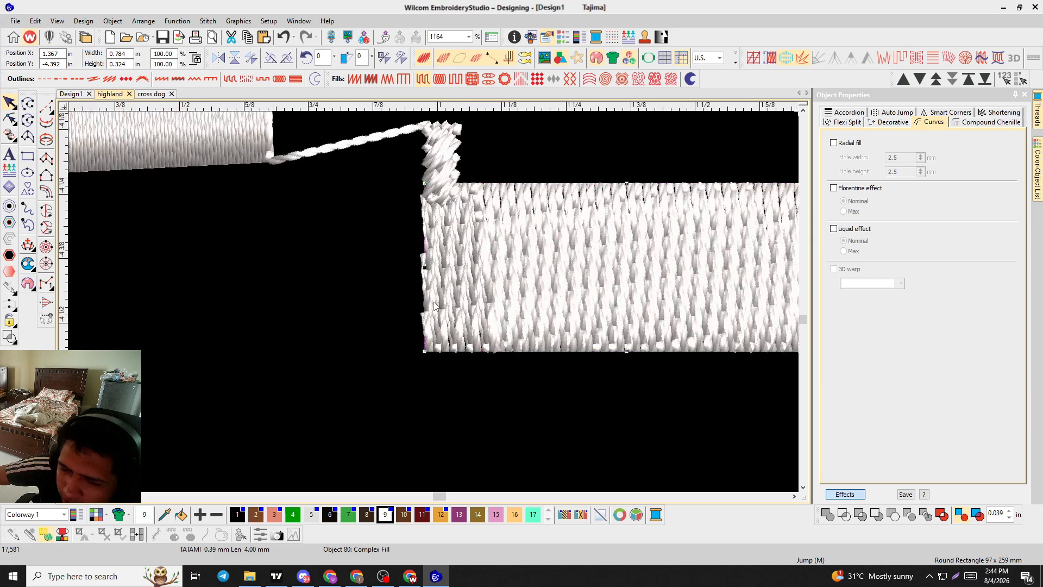
{"action": "scroll", "coordinate": [437, 304], "scroll_direction": "down", "scroll_amount": 4}
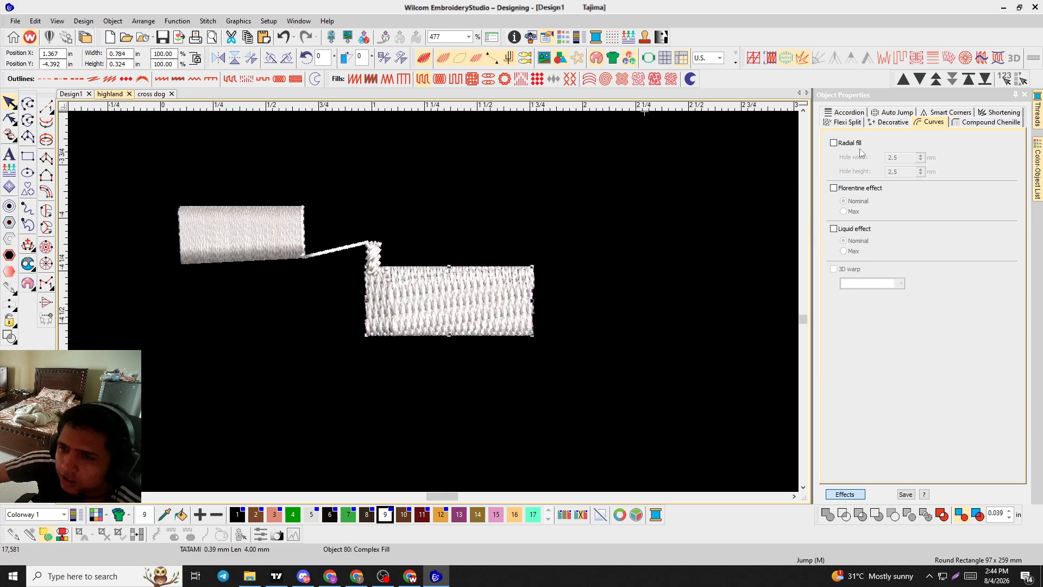
{"action": "left_click", "coordinate": [834, 142]}
{"action": "scroll", "coordinate": [431, 305], "scroll_direction": "up", "scroll_amount": 1}
{"action": "scroll", "coordinate": [431, 305], "scroll_direction": "up", "scroll_amount": 3}
{"action": "scroll", "coordinate": [435, 305], "scroll_direction": "down", "scroll_amount": 4}
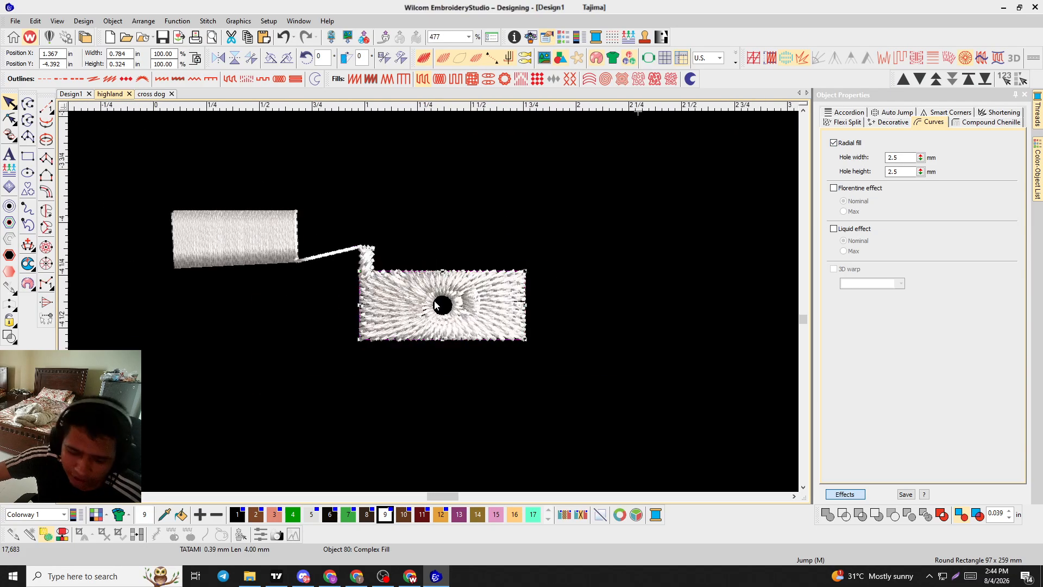
Reshape the radial fill by moving its centre well below the large rectangle, and switch to the plain stitch view.
{"action": "key", "text": "h"}
{"action": "scroll", "coordinate": [491, 300], "scroll_direction": "up", "scroll_amount": 4}
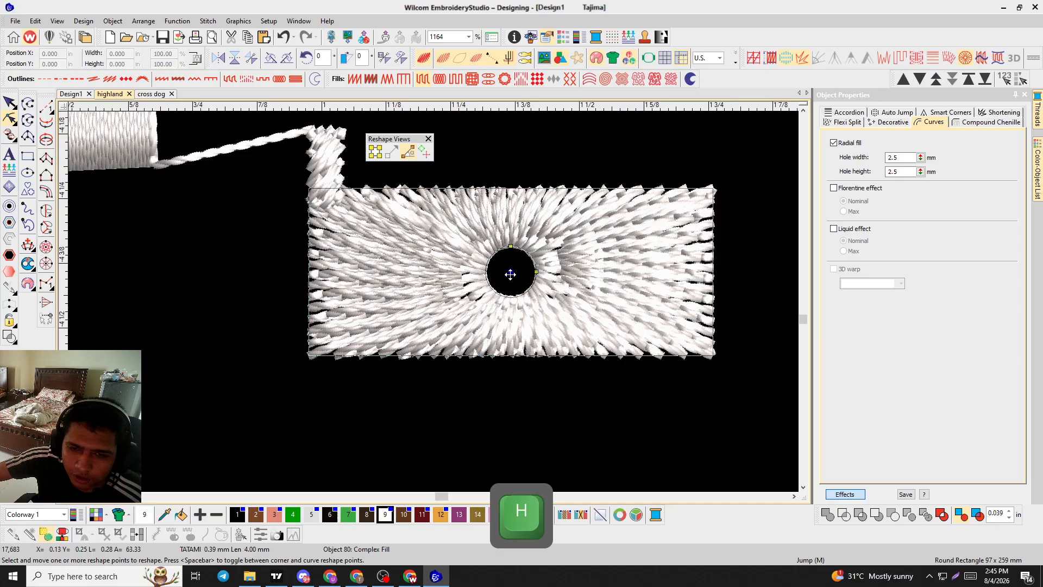
{"action": "left_click_drag", "start_coordinate": [510, 274], "coordinate": [510, 402]}
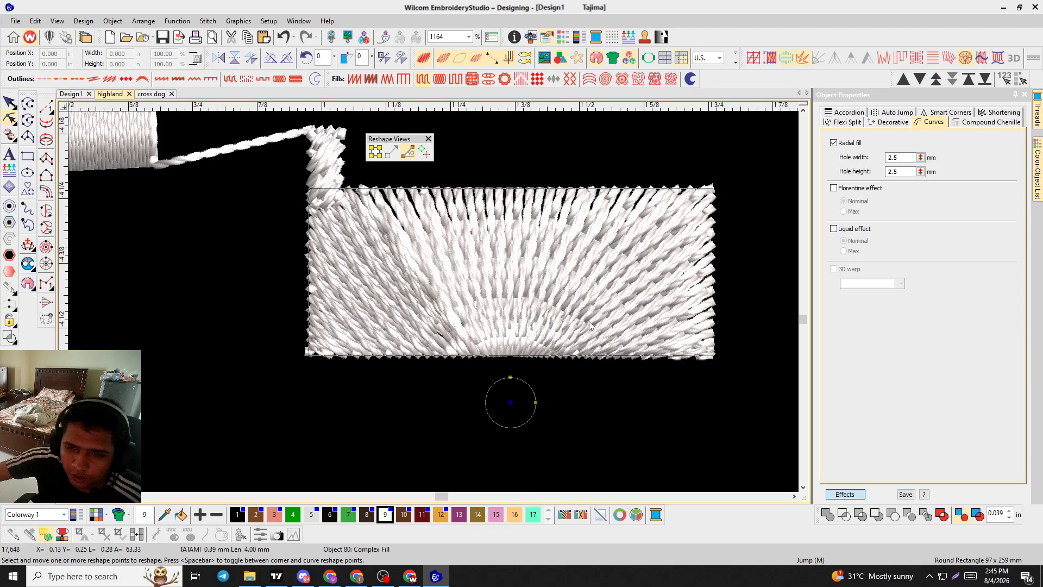
{"action": "key", "text": "t"}
{"action": "key", "text": "t"}
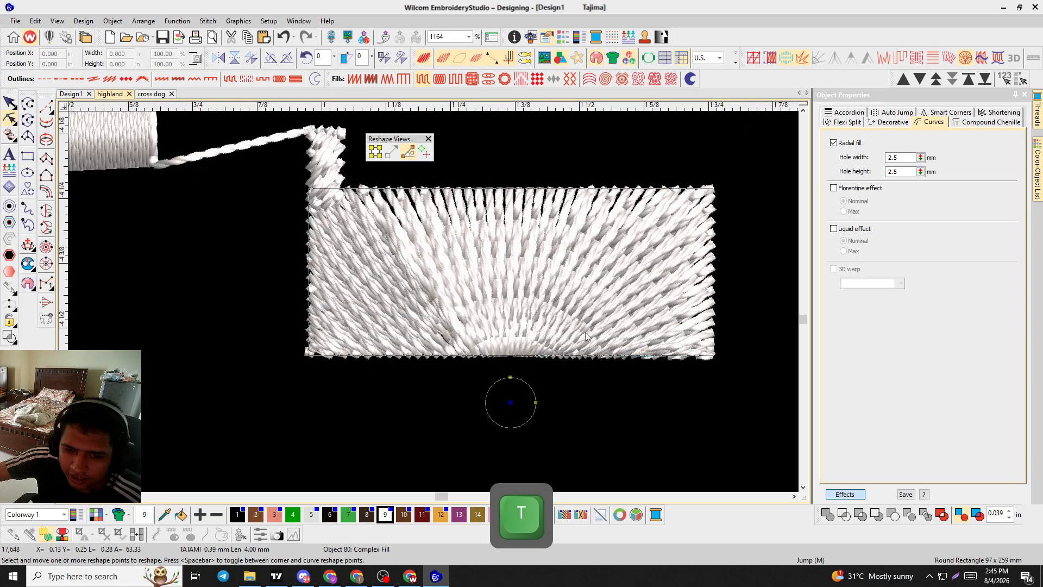
{"action": "key", "text": "t"}
{"action": "scroll", "coordinate": [500, 403], "scroll_direction": "down", "scroll_amount": 4}
{"action": "left_click_drag", "start_coordinate": [433, 301], "coordinate": [410, 400]}
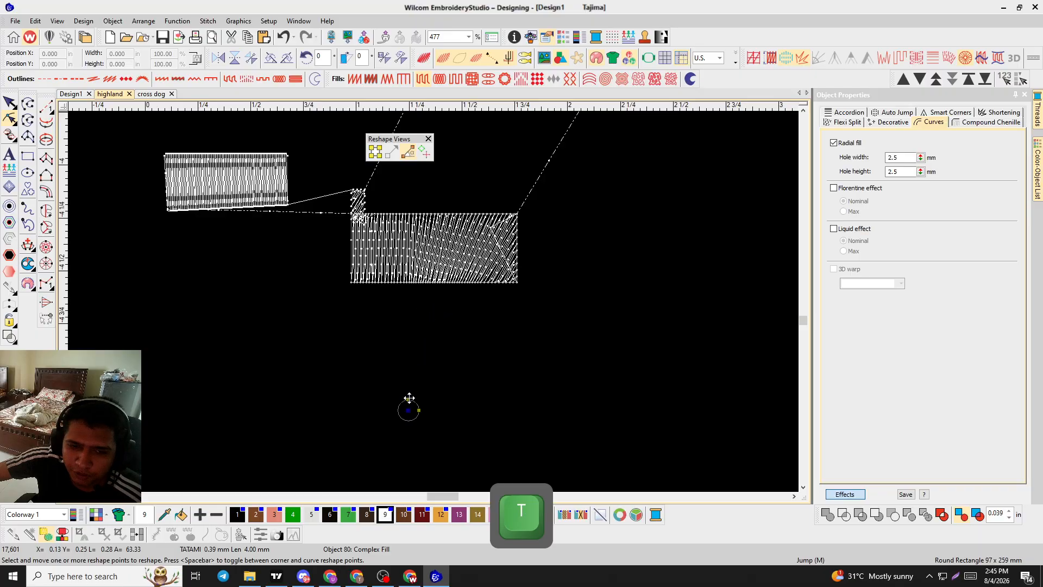
Try the radial centre above and beside the large rectangle, and stretch its hole to 8.1 mm wide.
{"action": "scroll", "coordinate": [559, 270], "scroll_direction": "up", "scroll_amount": 4}
{"action": "scroll", "coordinate": [561, 282], "scroll_direction": "down", "scroll_amount": 3}
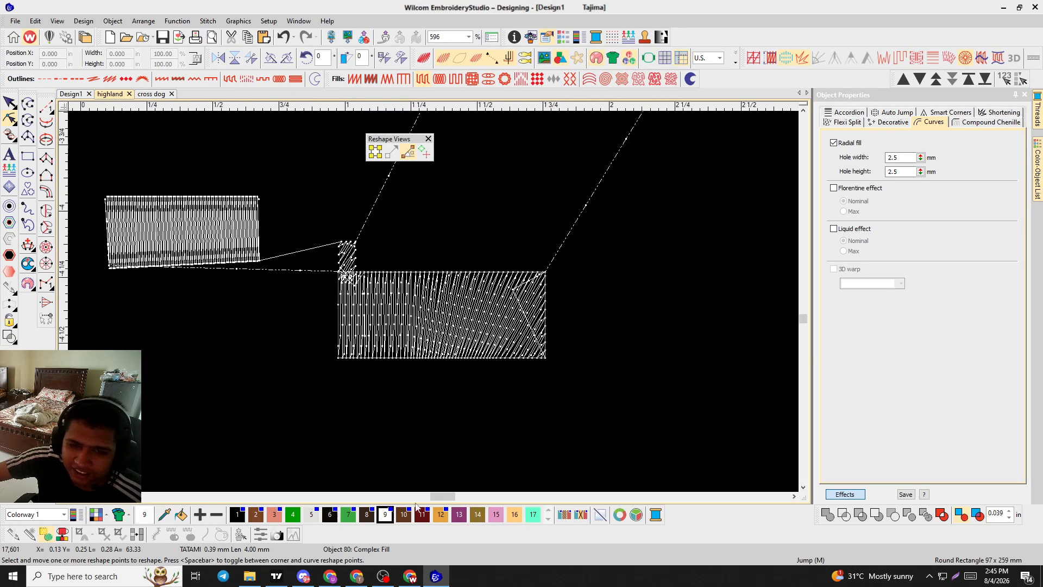
{"action": "scroll", "coordinate": [431, 307], "scroll_direction": "down", "scroll_amount": 2}
{"action": "left_click_drag", "start_coordinate": [442, 358], "coordinate": [431, 170]}
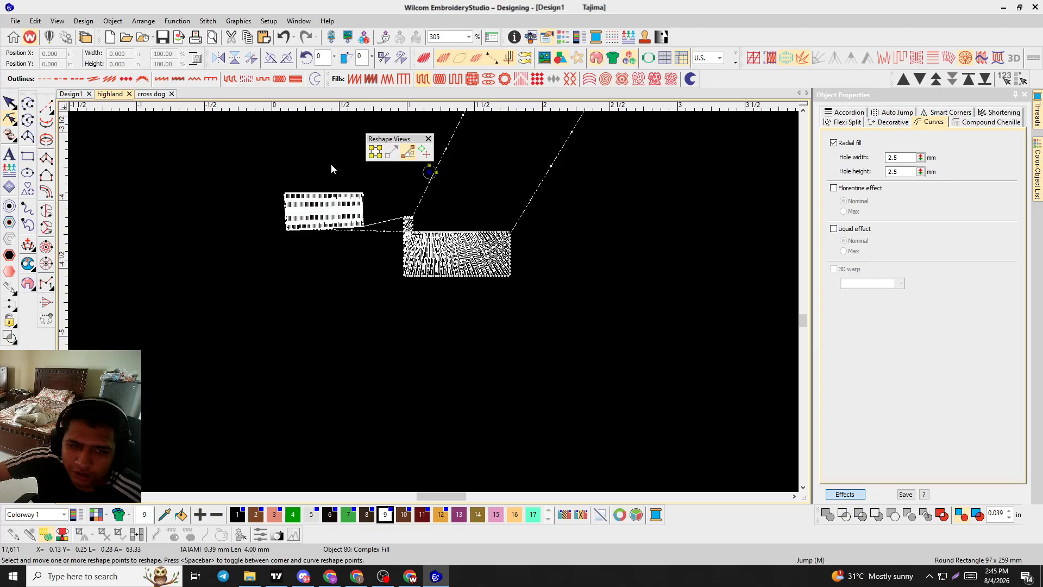
{"action": "scroll", "coordinate": [372, 177], "scroll_direction": "up", "scroll_amount": 3}
{"action": "scroll", "coordinate": [472, 389], "scroll_direction": "down", "scroll_amount": 2}
{"action": "scroll", "coordinate": [433, 302], "scroll_direction": "up", "scroll_amount": 1}
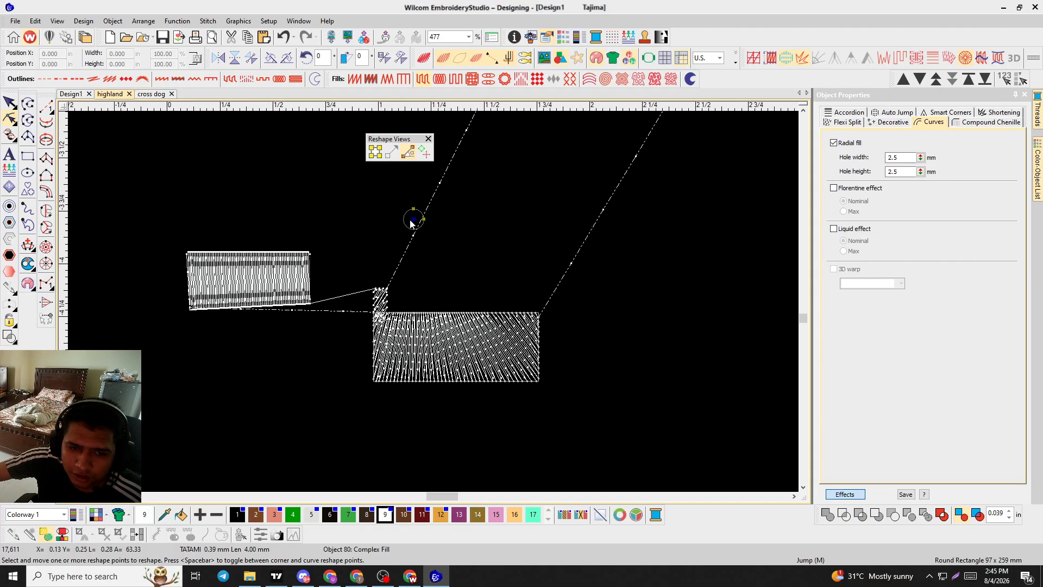
{"action": "left_click_drag", "start_coordinate": [411, 223], "coordinate": [558, 225]}
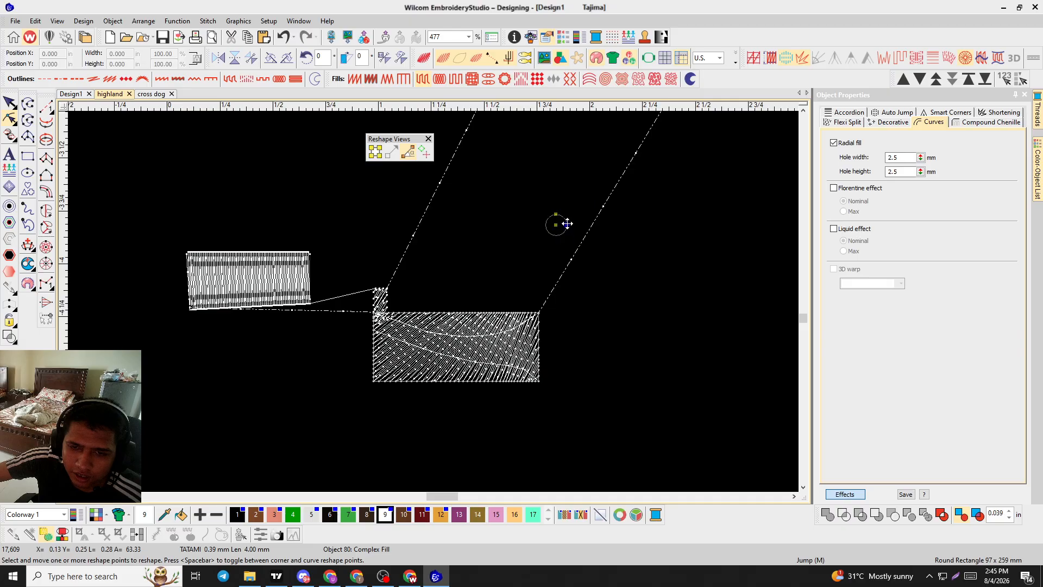
{"action": "left_click_drag", "start_coordinate": [565, 224], "coordinate": [621, 298]}
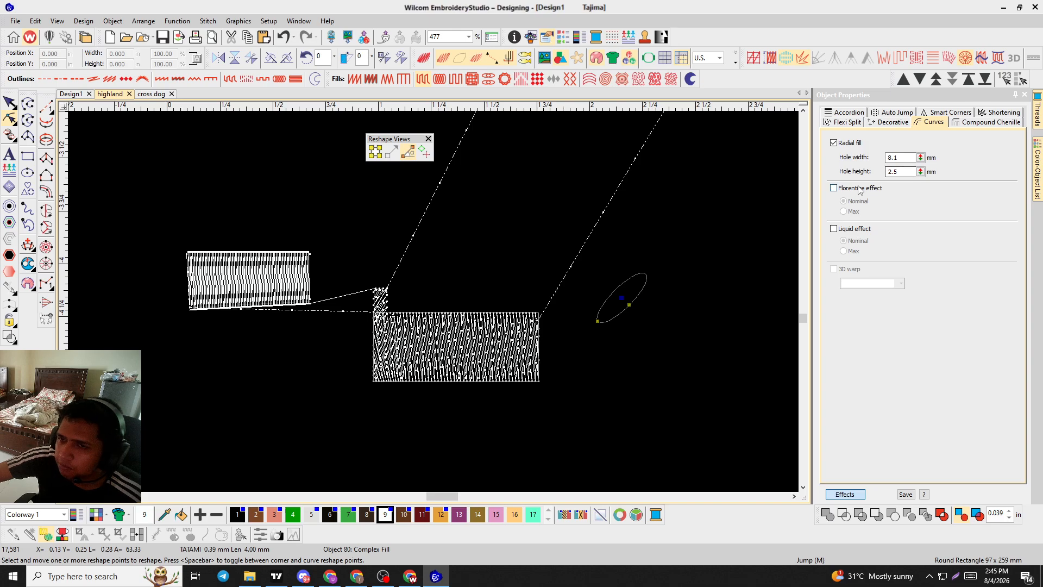
Apply the Nominal Florentine effect to the large tatami rectangle, and show its reshape points in the realistic stitch view.
{"action": "scroll", "coordinate": [510, 304], "scroll_direction": "up", "scroll_amount": 3}
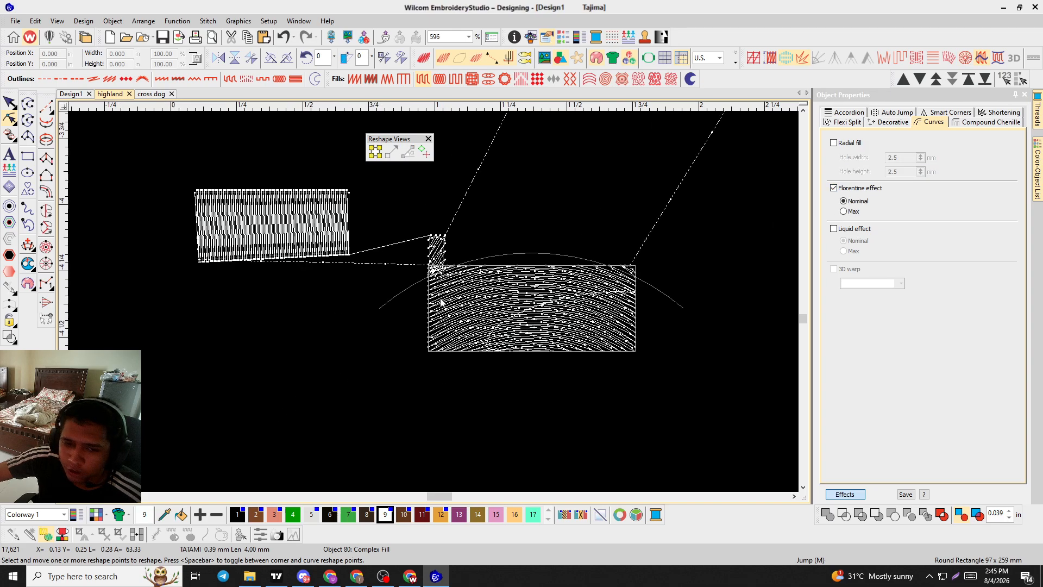
{"action": "scroll", "coordinate": [505, 307], "scroll_direction": "down", "scroll_amount": 1}
{"action": "key", "text": "h"}
{"action": "scroll", "coordinate": [508, 317], "scroll_direction": "up", "scroll_amount": 3}
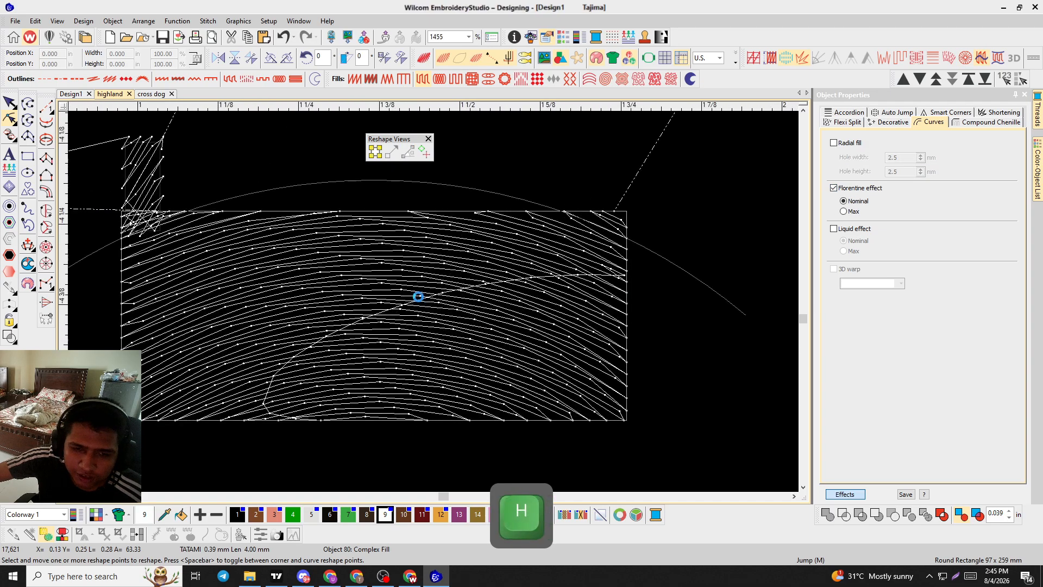
{"action": "key", "text": "t"}
{"action": "scroll", "coordinate": [436, 307], "scroll_direction": "down", "scroll_amount": 4}
{"action": "scroll", "coordinate": [470, 213], "scroll_direction": "up", "scroll_amount": 2}
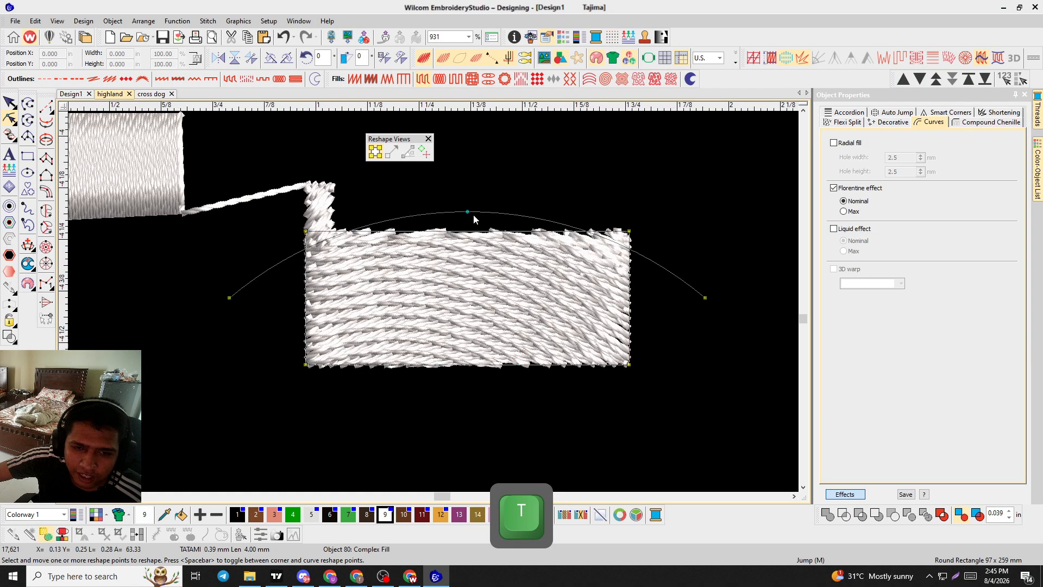
Try bending the Florentine guide curve down below the large rectangle in plain stitch view, and restore its upward arc.
{"action": "key", "text": "t"}
{"action": "left_click_drag", "start_coordinate": [466, 211], "coordinate": [474, 428]}
{"action": "scroll", "coordinate": [475, 428], "scroll_direction": "down", "scroll_amount": 1}
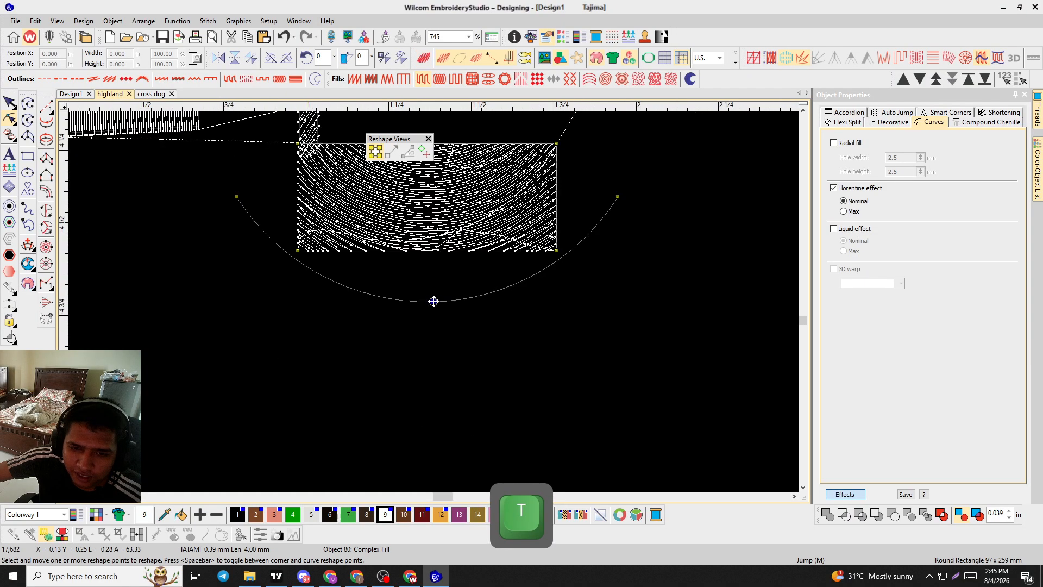
{"action": "left_click_drag", "start_coordinate": [427, 300], "coordinate": [664, 235]}
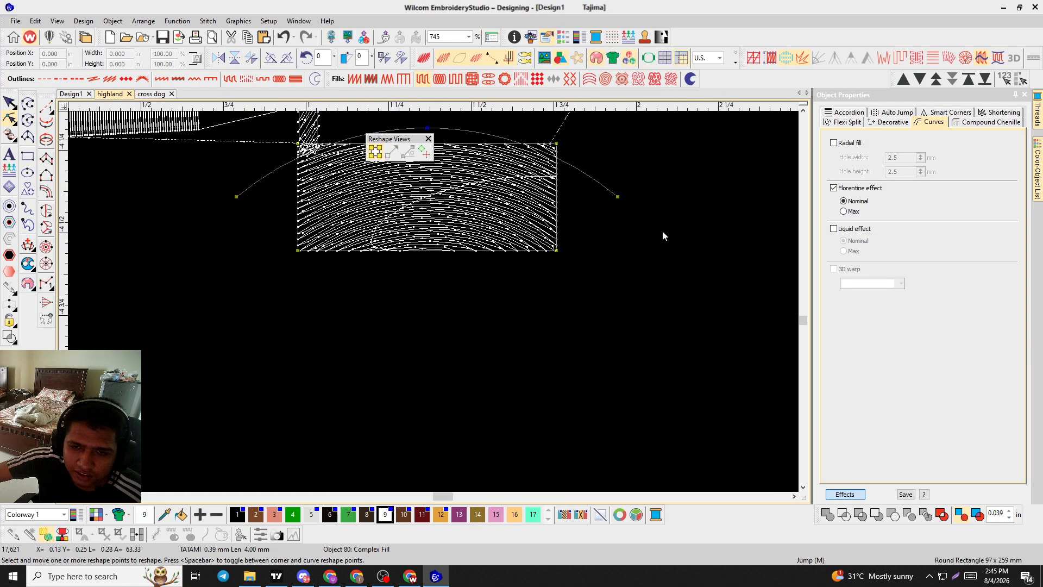
Try bending the Florentine guide curve into an S-shape across the large rectangle, and undo the change to restore the upward arc.
{"action": "scroll", "coordinate": [432, 306], "scroll_direction": "down", "scroll_amount": 2}
{"action": "scroll", "coordinate": [431, 307], "scroll_direction": "up", "scroll_amount": 4}
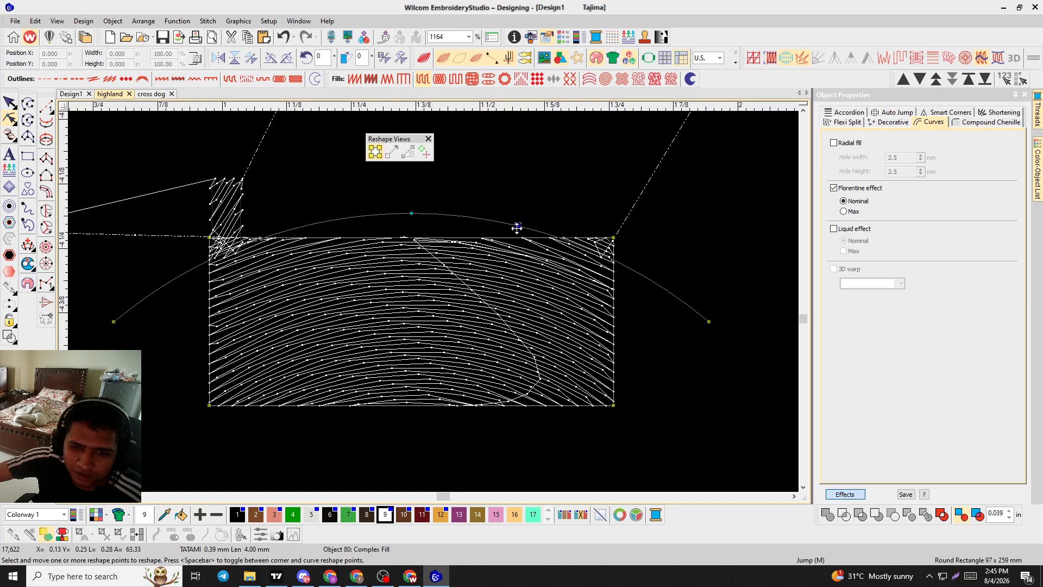
{"action": "left_click_drag", "start_coordinate": [518, 226], "coordinate": [460, 329]}
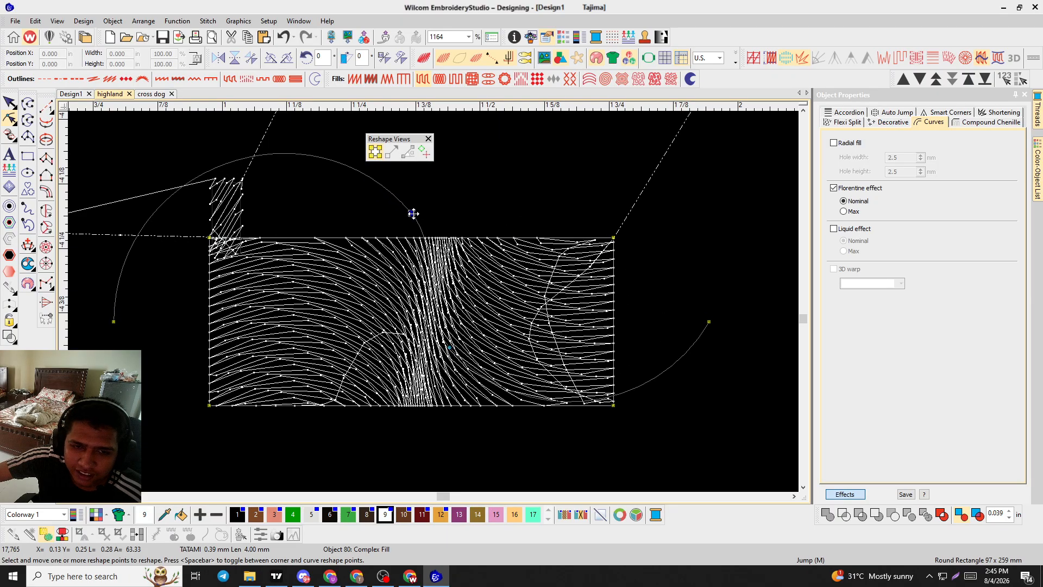
{"action": "left_click_drag", "start_coordinate": [412, 214], "coordinate": [486, 221]}
{"action": "scroll", "coordinate": [480, 317], "scroll_direction": "down", "scroll_amount": 3}
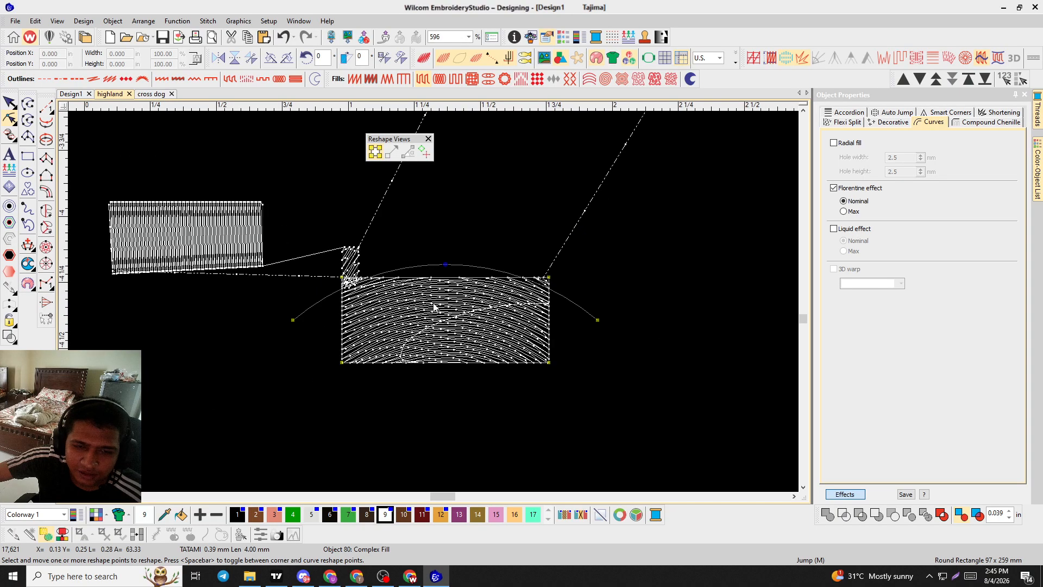
Try lowering the left end and the crest of the Florentine guide curve, and undo back to the symmetric arc.
{"action": "left_click_drag", "start_coordinate": [292, 320], "coordinate": [339, 400]}
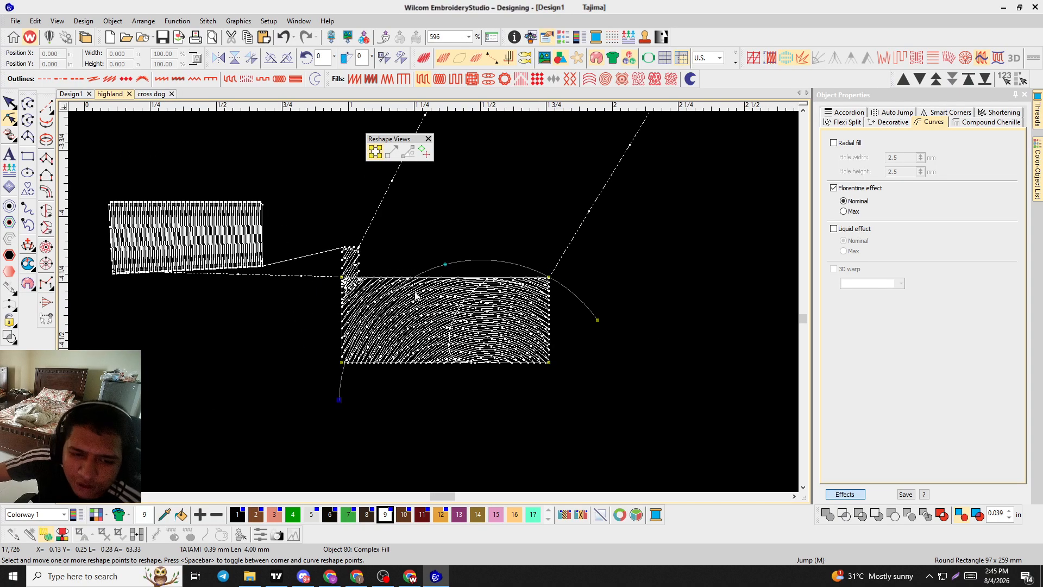
{"action": "scroll", "coordinate": [396, 296], "scroll_direction": "up", "scroll_amount": 3}
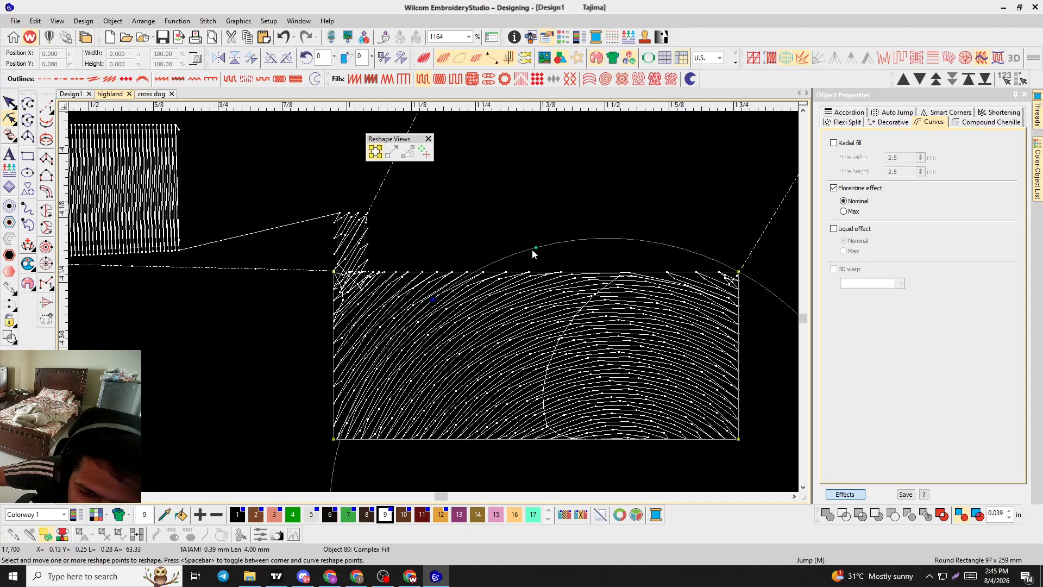
{"action": "left_click_drag", "start_coordinate": [541, 254], "coordinate": [539, 370]}
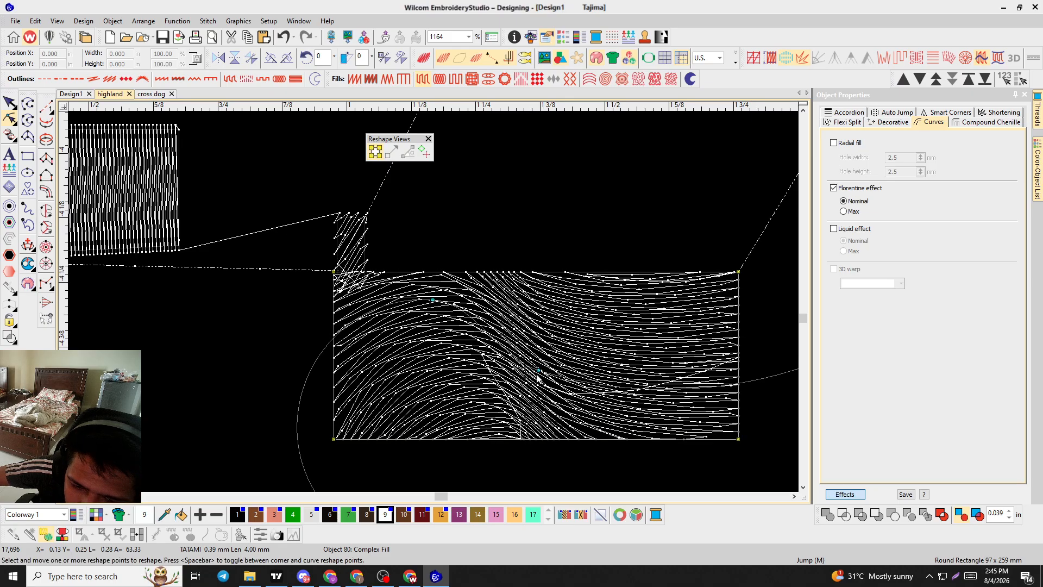
{"action": "left_click_drag", "start_coordinate": [538, 371], "coordinate": [547, 428]}
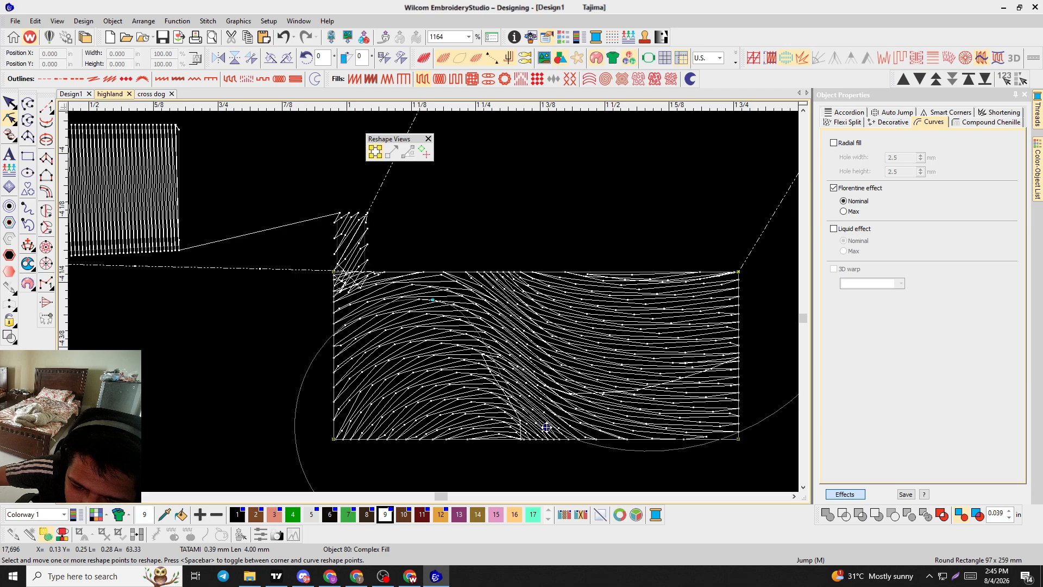
{"action": "key", "text": "ctrl+z"}
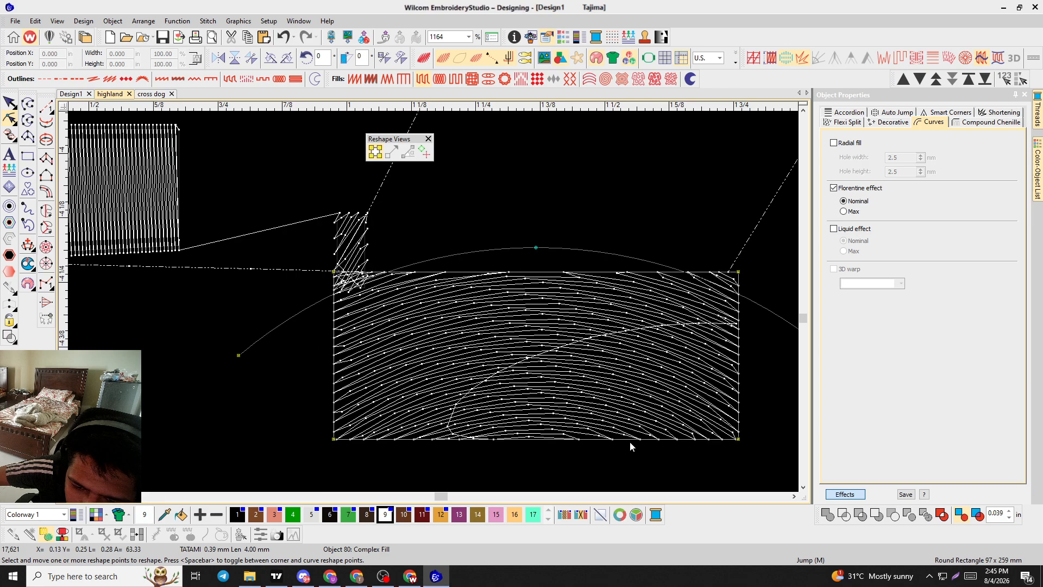
Add a reshape point to the Florentine guide, pull its crest below the large rectangle for an S-curve, and preview it in realistic view.
{"action": "left_click", "coordinate": [455, 255]}
{"action": "left_click_drag", "start_coordinate": [536, 247], "coordinate": [536, 465]}
{"action": "left_click_drag", "start_coordinate": [291, 276], "coordinate": [300, 321]}
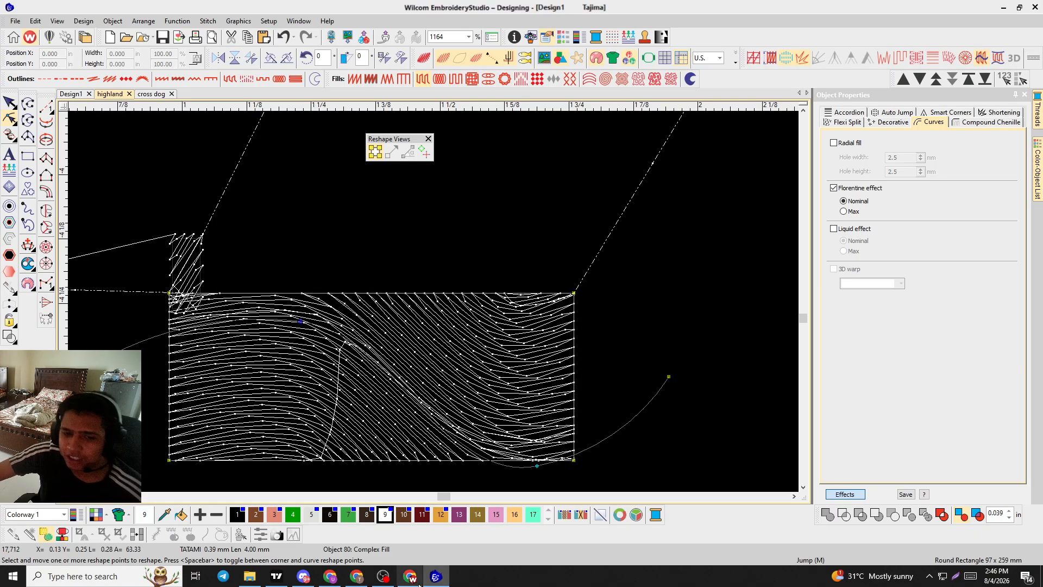
{"action": "key", "text": "t"}
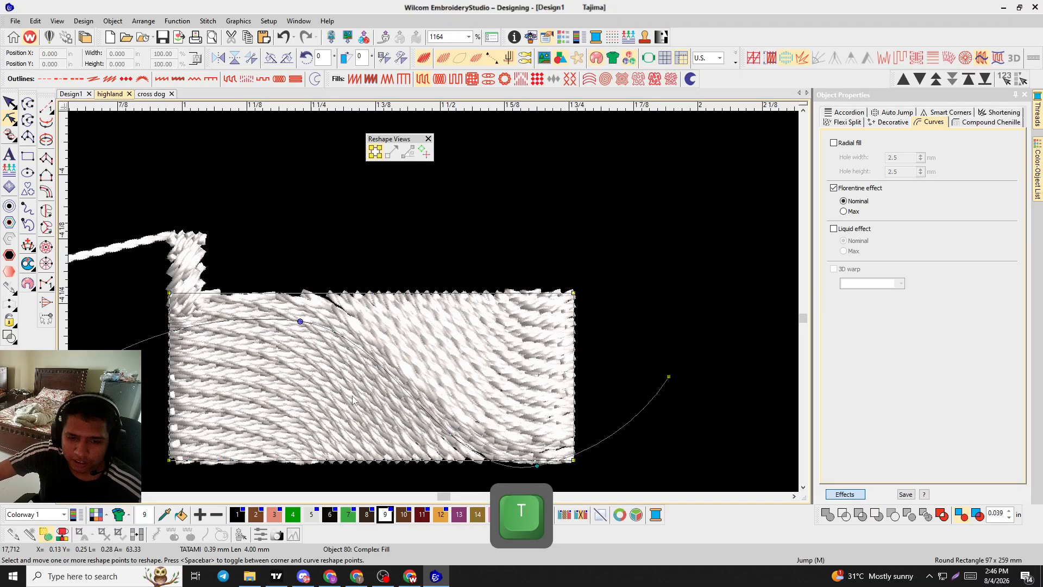
{"action": "scroll", "coordinate": [454, 388], "scroll_direction": "down", "scroll_amount": 1}
{"action": "key", "text": "t"}
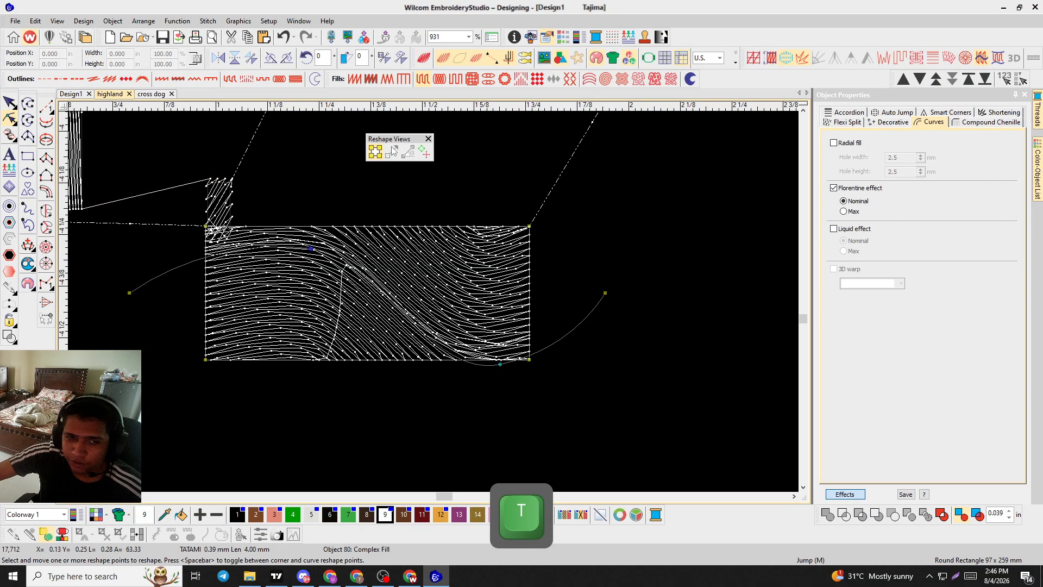
Replace the Florentine effect on the large rectangle with the Nominal Liquid effect, keeping both guide lines in view.
{"action": "left_click", "coordinate": [833, 228]}
{"action": "scroll", "coordinate": [435, 305], "scroll_direction": "up", "scroll_amount": 2}
{"action": "scroll", "coordinate": [427, 297], "scroll_direction": "down", "scroll_amount": 6}
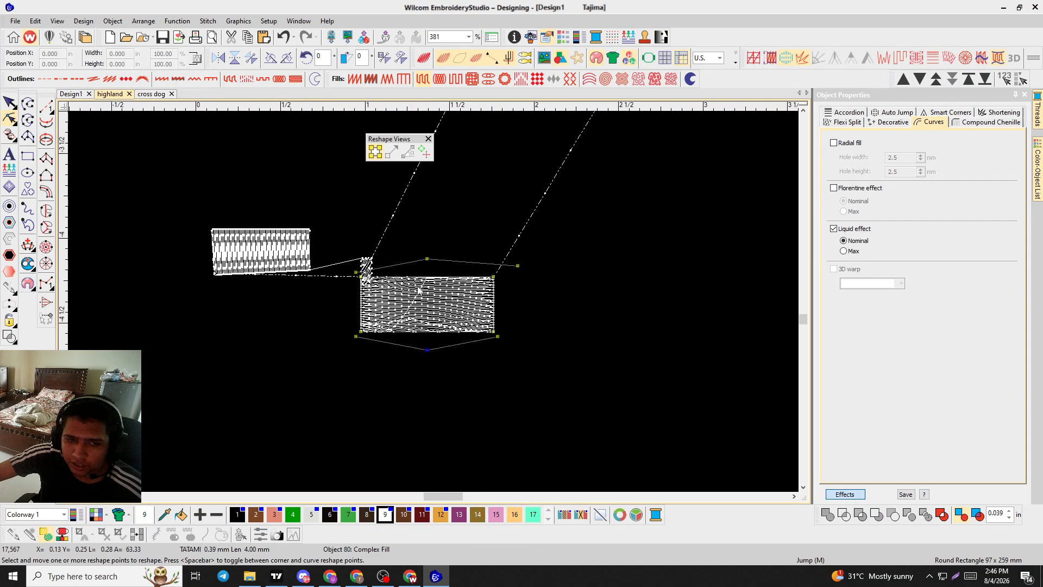
{"action": "scroll", "coordinate": [409, 269], "scroll_direction": "up", "scroll_amount": 6}
{"action": "scroll", "coordinate": [428, 321], "scroll_direction": "down", "scroll_amount": 3}
{"action": "scroll", "coordinate": [412, 399], "scroll_direction": "up", "scroll_amount": 2}
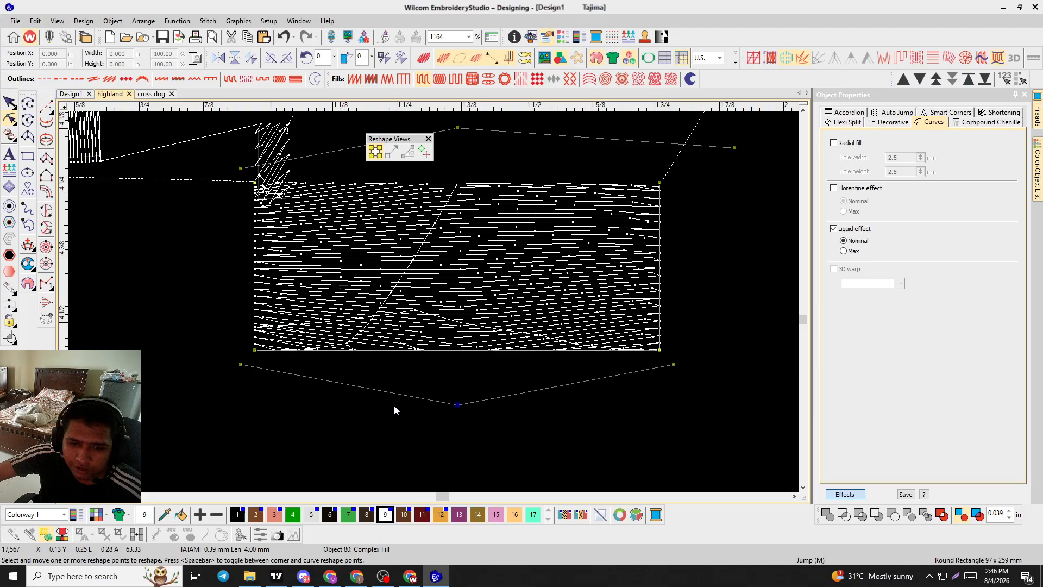
Bend the Liquid effect's lower guide line into two downward arcs beneath the large rectangle.
{"action": "left_click_drag", "start_coordinate": [392, 392], "coordinate": [440, 357]}
{"action": "left_click_drag", "start_coordinate": [400, 392], "coordinate": [380, 437]}
{"action": "left_click_drag", "start_coordinate": [575, 383], "coordinate": [575, 437]}
{"action": "scroll", "coordinate": [490, 295], "scroll_direction": "down", "scroll_amount": 2}
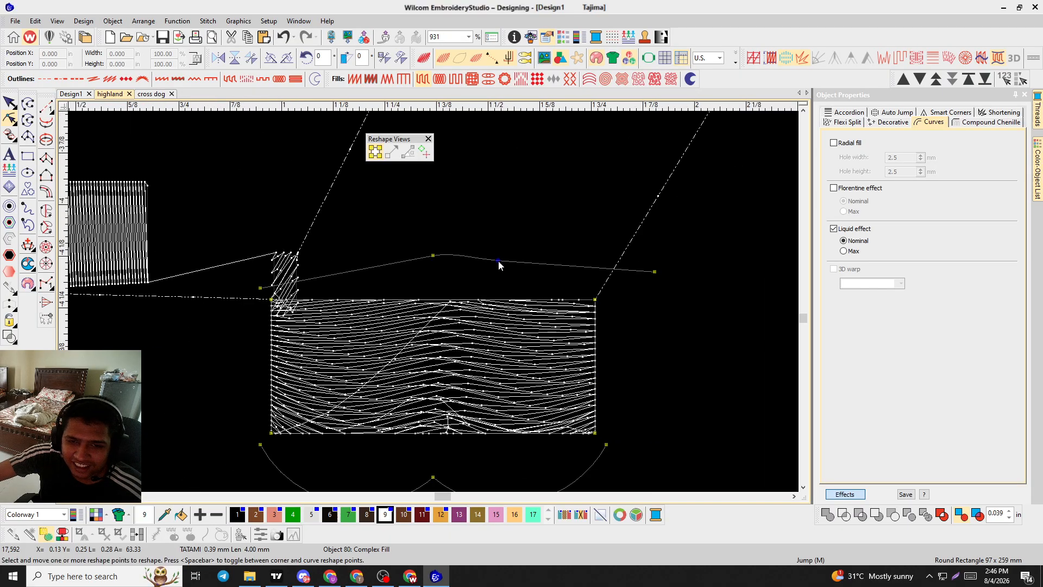
Bend the Liquid effect's upper guide line into two humps, try deleting its middle point, and undo the guide line reshaping.
{"action": "left_click_drag", "start_coordinate": [498, 259], "coordinate": [515, 236]}
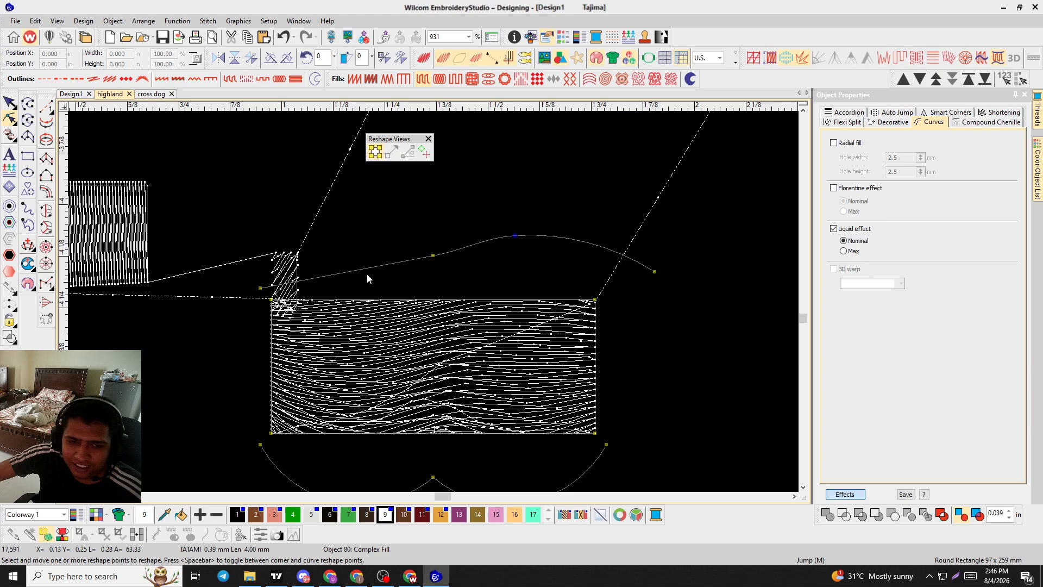
{"action": "left_click_drag", "start_coordinate": [361, 269], "coordinate": [352, 250]}
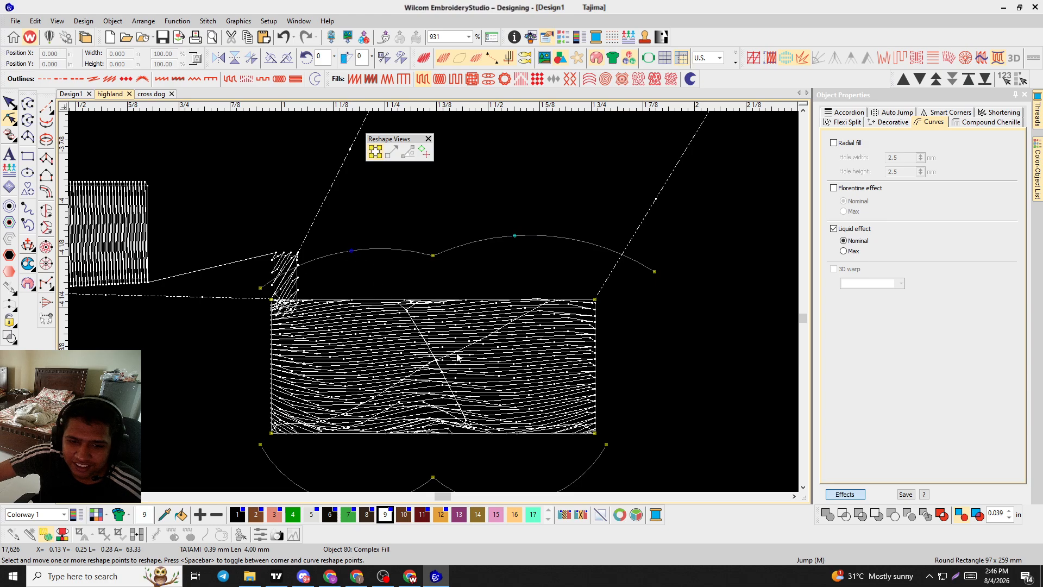
{"action": "left_click_drag", "start_coordinate": [433, 255], "coordinate": [430, 253]}
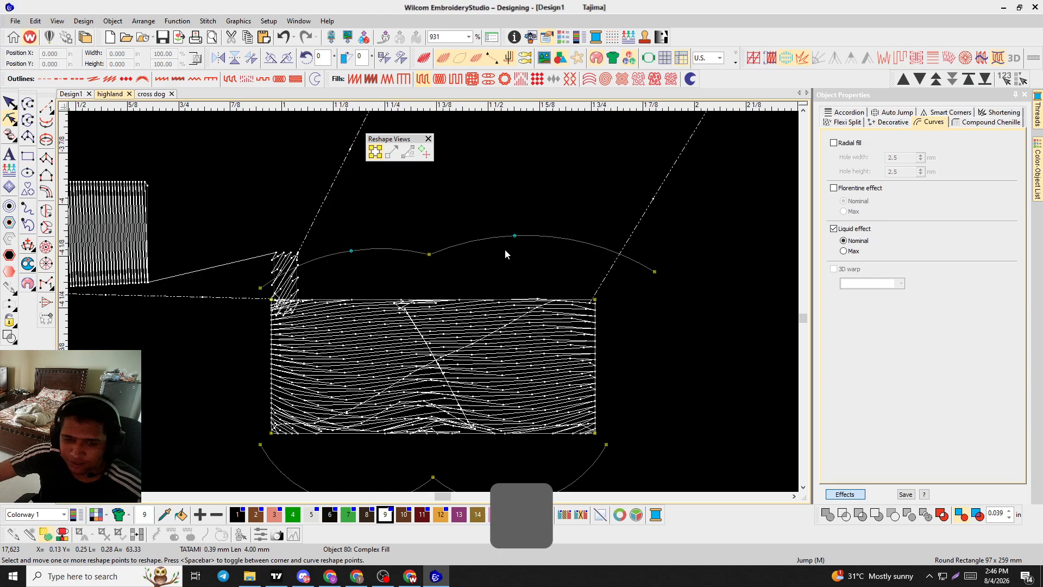
{"action": "key", "text": "Delete"}
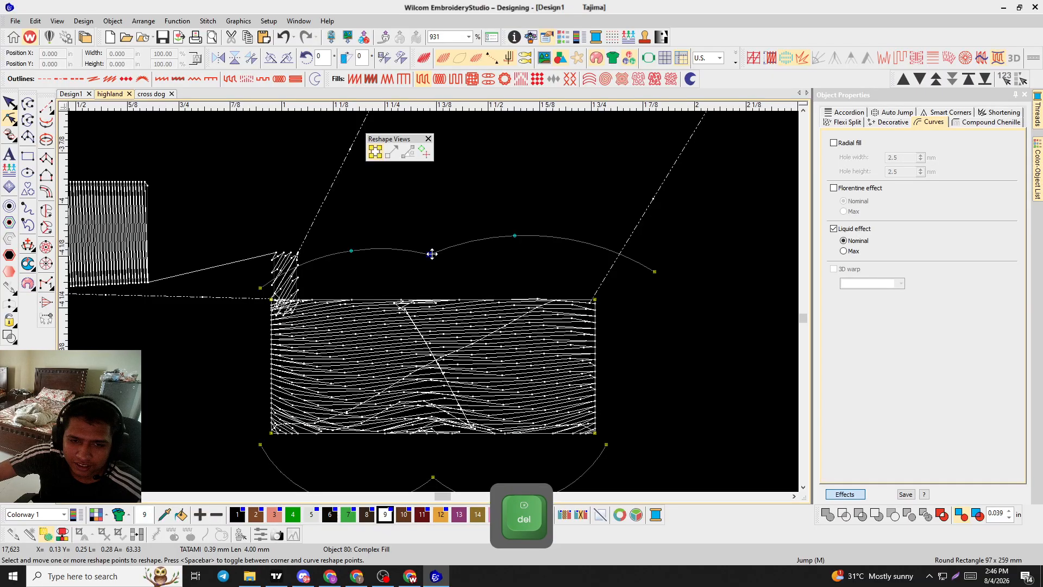
{"action": "left_click_drag", "start_coordinate": [515, 236], "coordinate": [500, 301]}
Add points to the upper Liquid guide line, pull one up into a sharp peak, and compare the plain and realistic stitch views.
{"action": "left_click", "coordinate": [500, 260]}
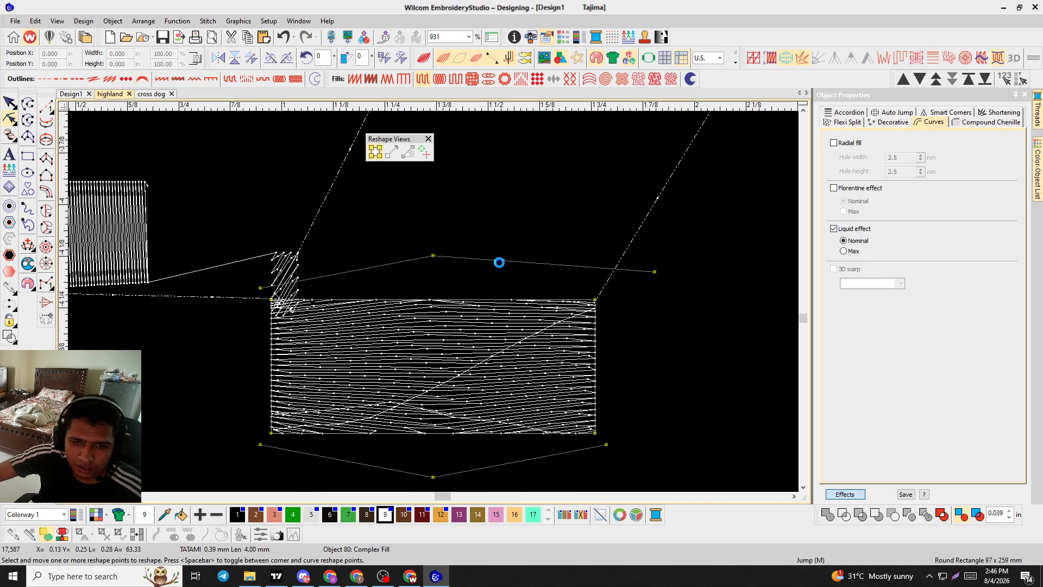
{"action": "left_click_drag", "start_coordinate": [497, 263], "coordinate": [498, 223]}
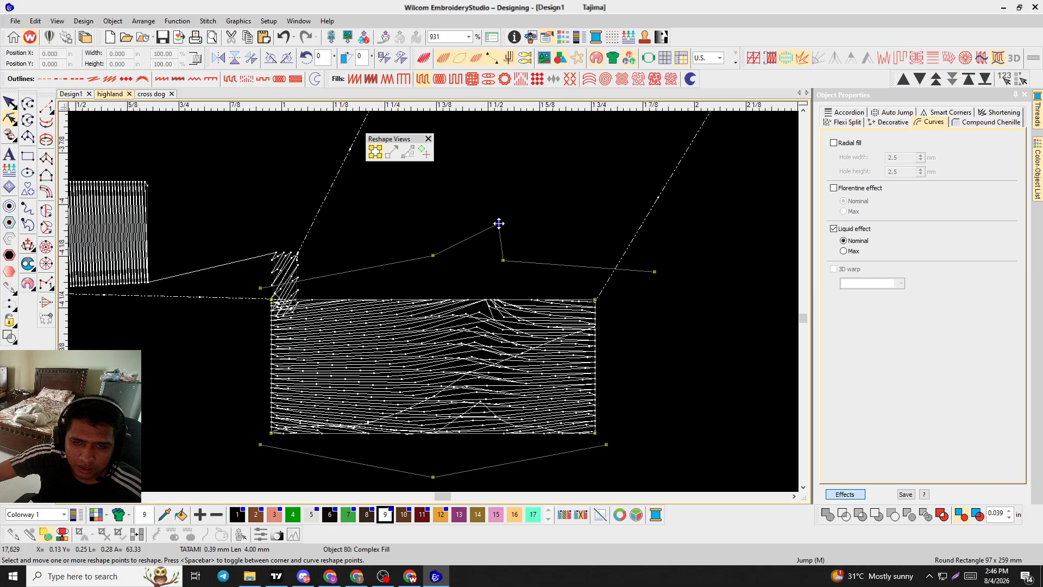
{"action": "key", "text": "t"}
{"action": "scroll", "coordinate": [435, 306], "scroll_direction": "down", "scroll_amount": 2}
{"action": "key", "text": "t"}
{"action": "scroll", "coordinate": [435, 305], "scroll_direction": "up", "scroll_amount": 2}
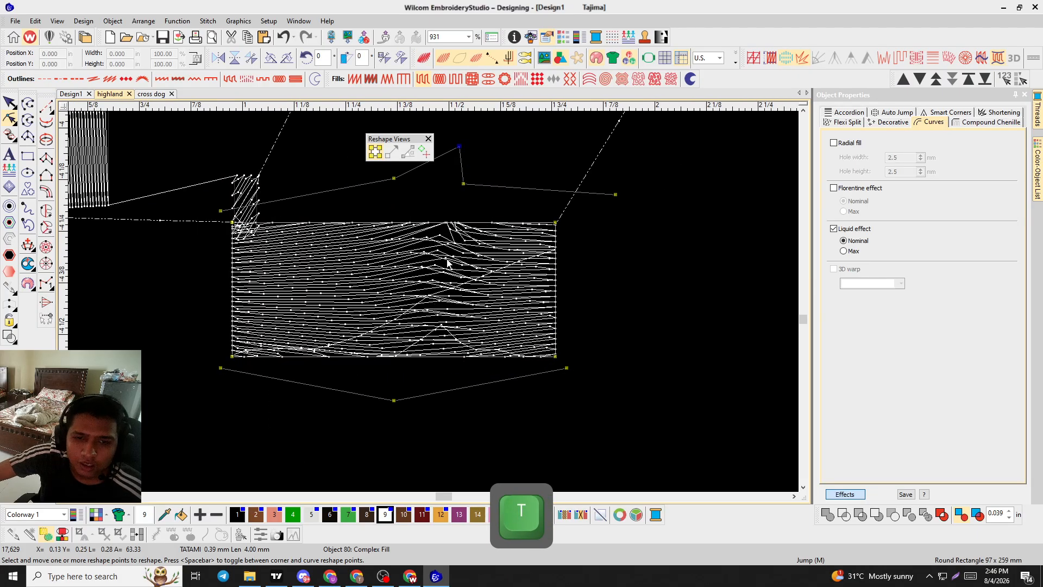
{"action": "scroll", "coordinate": [438, 310], "scroll_direction": "down", "scroll_amount": 2}
{"action": "scroll", "coordinate": [439, 320], "scroll_direction": "up", "scroll_amount": 2}
{"action": "key", "text": "t"}
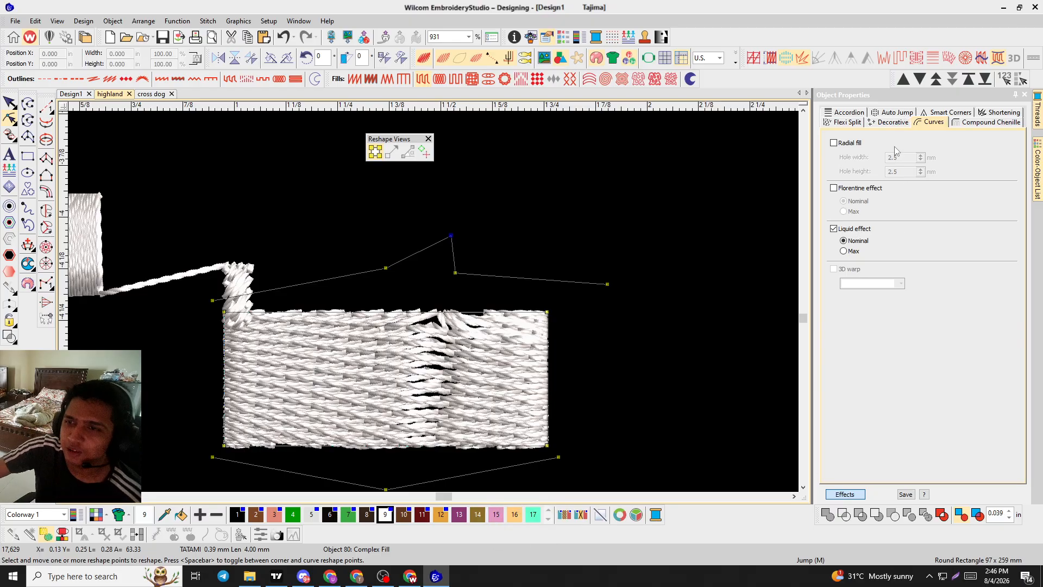
Remove the Liquid effect from the large rectangle.
{"action": "left_click", "coordinate": [898, 122]}
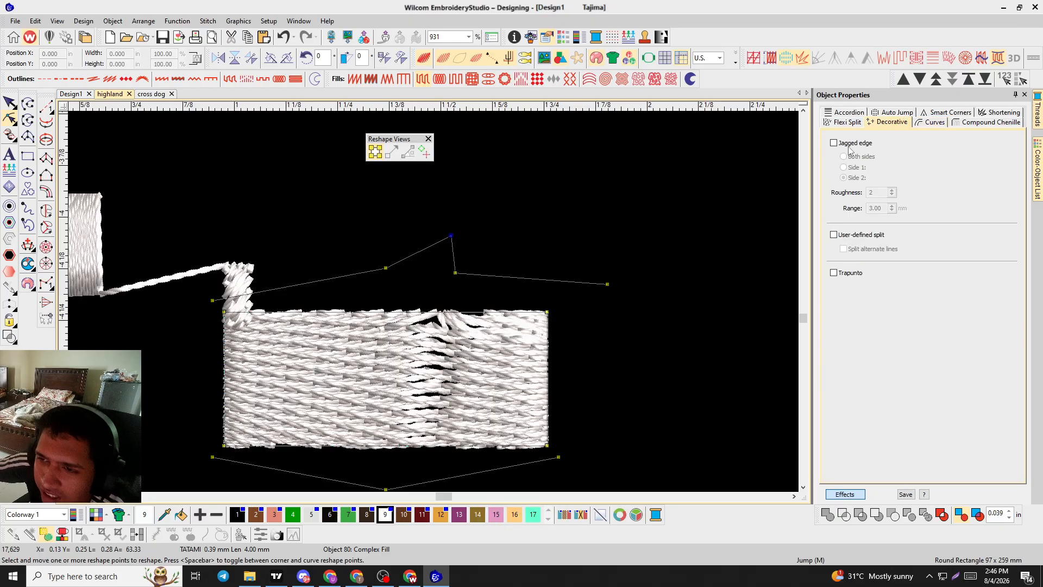
{"action": "left_click", "coordinate": [925, 122]}
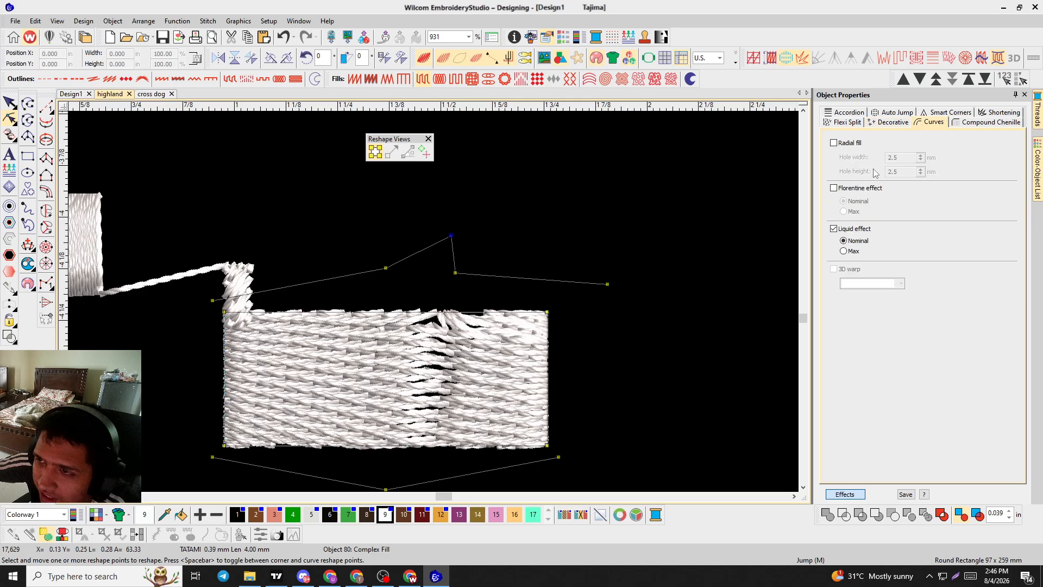
{"action": "left_click", "coordinate": [840, 229]}
{"action": "left_click", "coordinate": [840, 229]}
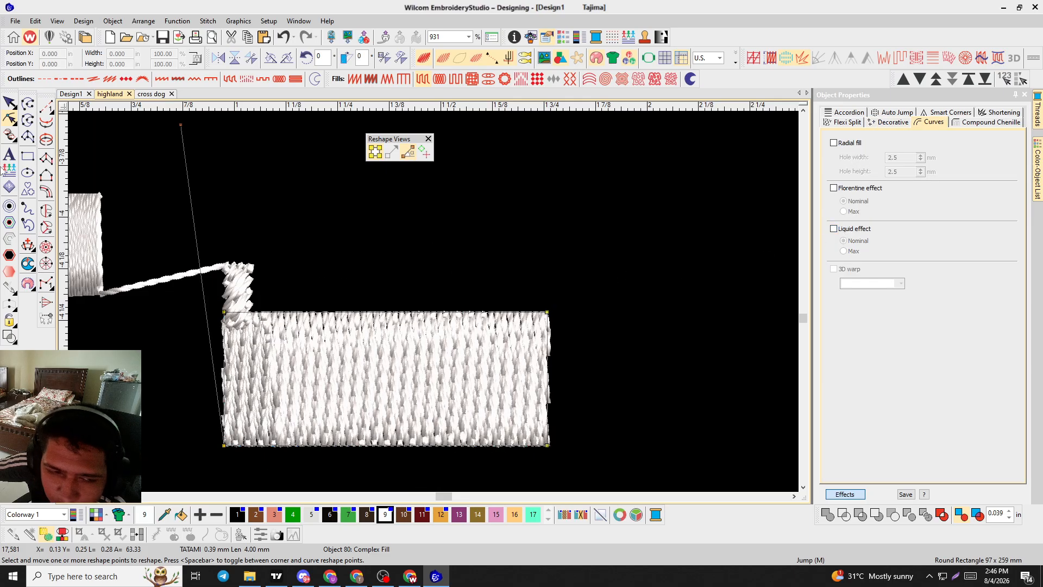
Apply the decorative Jagged edge effect to both sides of the large rectangle.
{"action": "left_click", "coordinate": [898, 122]}
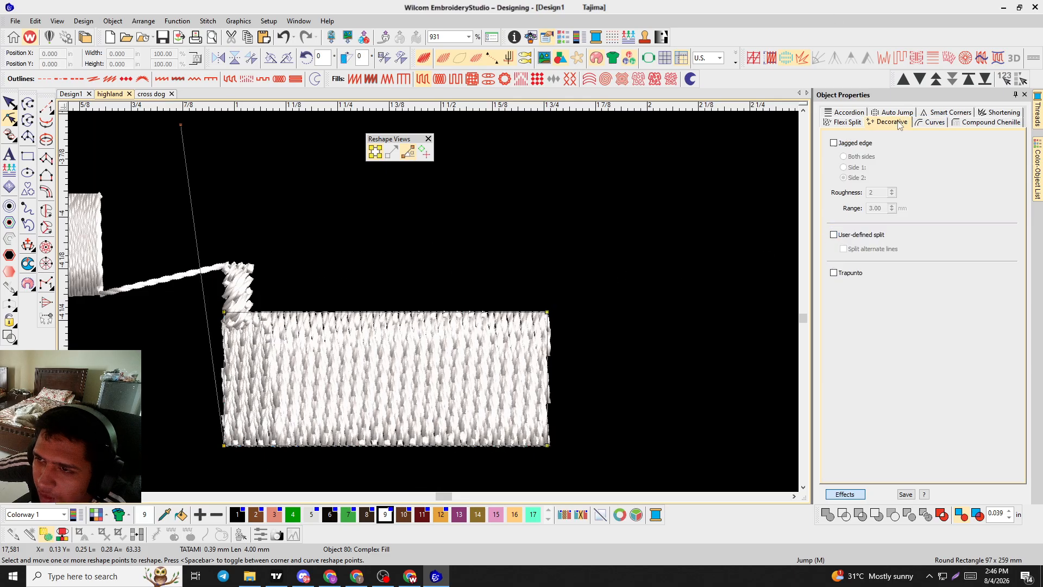
{"action": "left_click", "coordinate": [839, 146]}
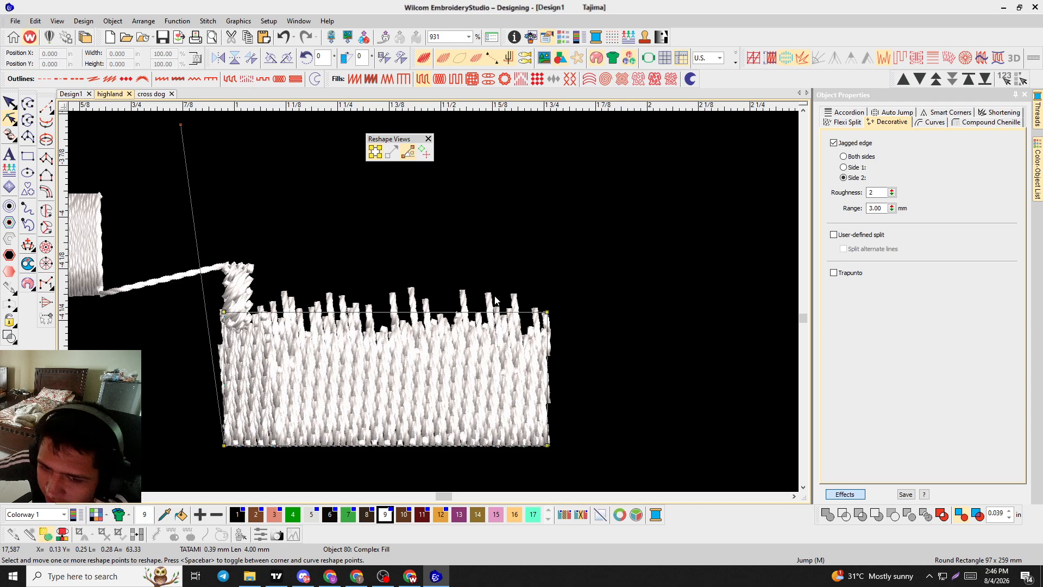
{"action": "left_click", "coordinate": [856, 157]}
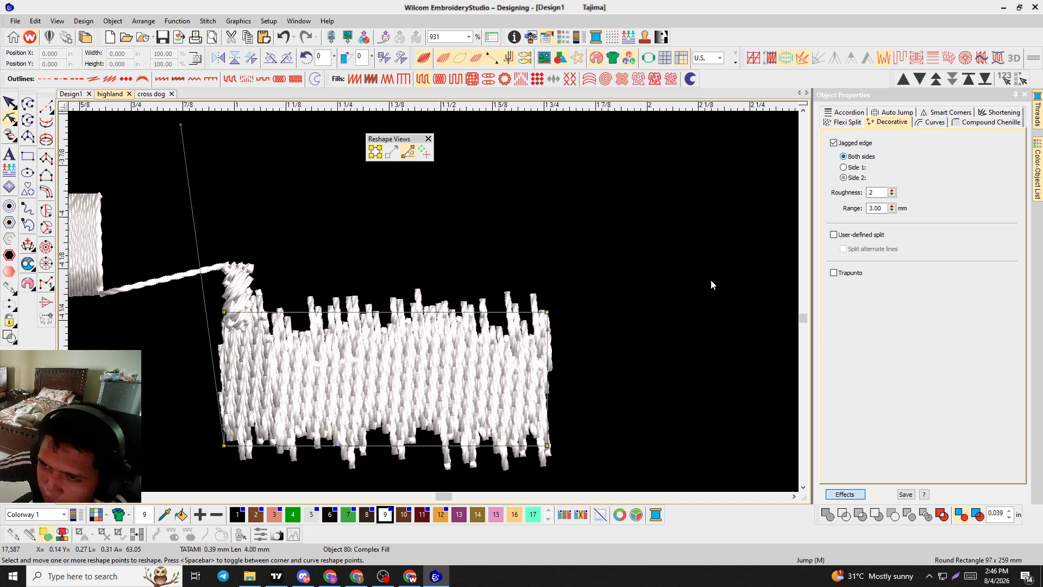
Set the jagged edge's roughness to 9 and its range to 10.30 mm, and inspect the resulting edges.
{"action": "left_click", "coordinate": [892, 193]}
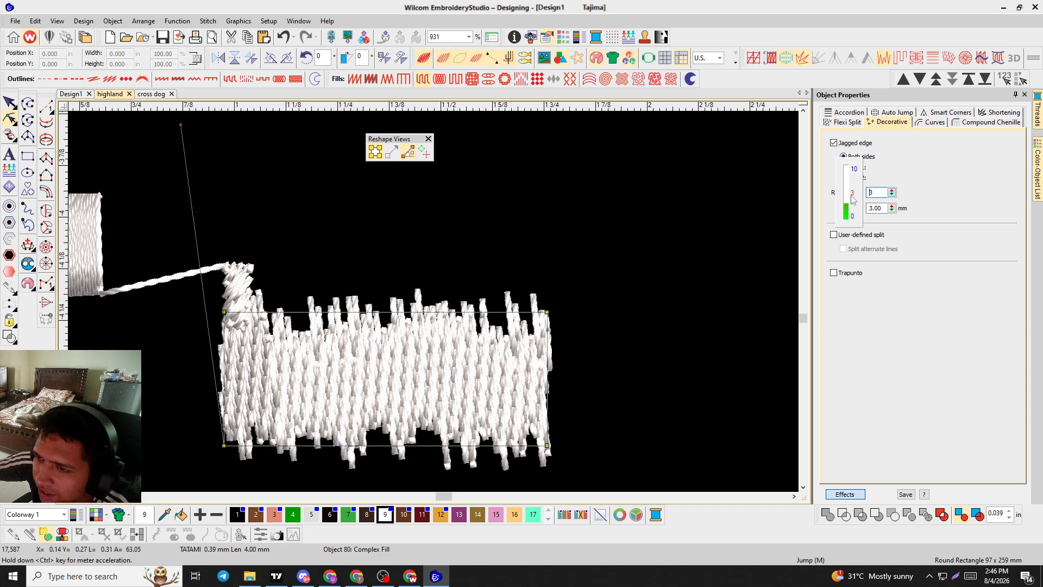
{"action": "left_click", "coordinate": [846, 170]}
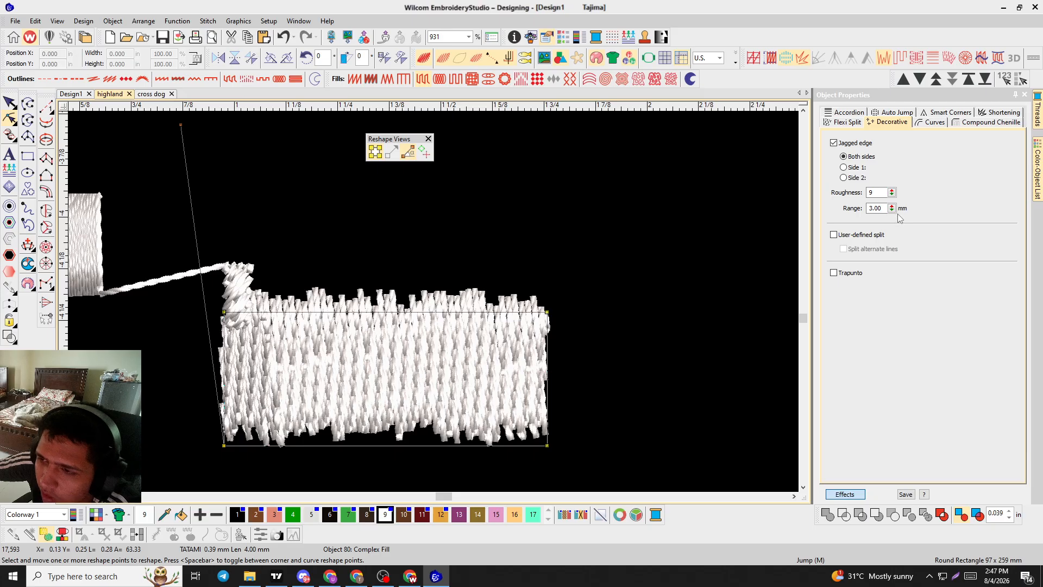
{"action": "left_click_drag", "start_coordinate": [892, 208], "coordinate": [838, 181]}
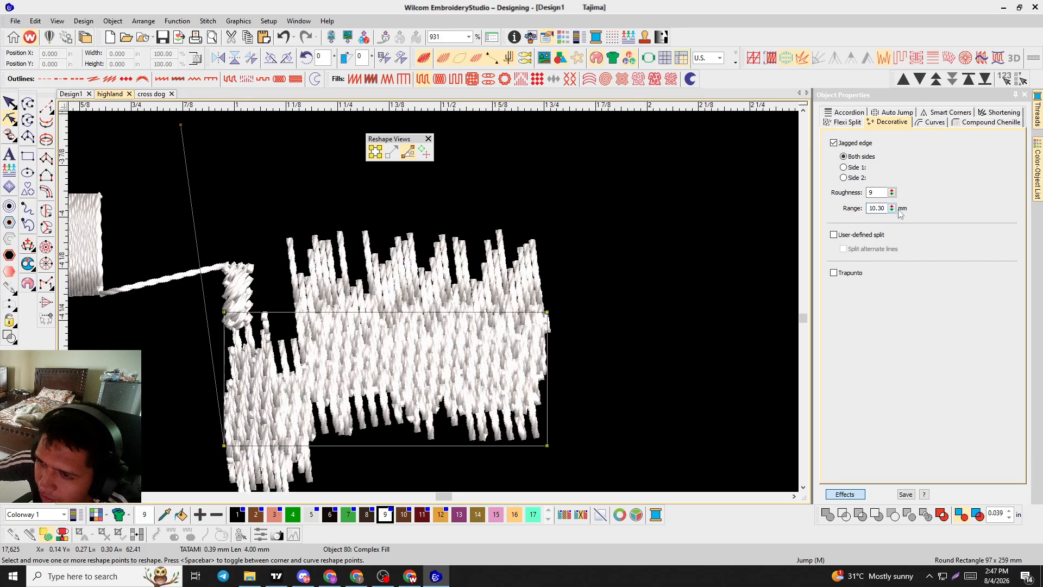
{"action": "scroll", "coordinate": [316, 363], "scroll_direction": "down", "scroll_amount": 3}
{"action": "scroll", "coordinate": [435, 302], "scroll_direction": "up", "scroll_amount": 5}
{"action": "scroll", "coordinate": [459, 308], "scroll_direction": "down", "scroll_amount": 5}
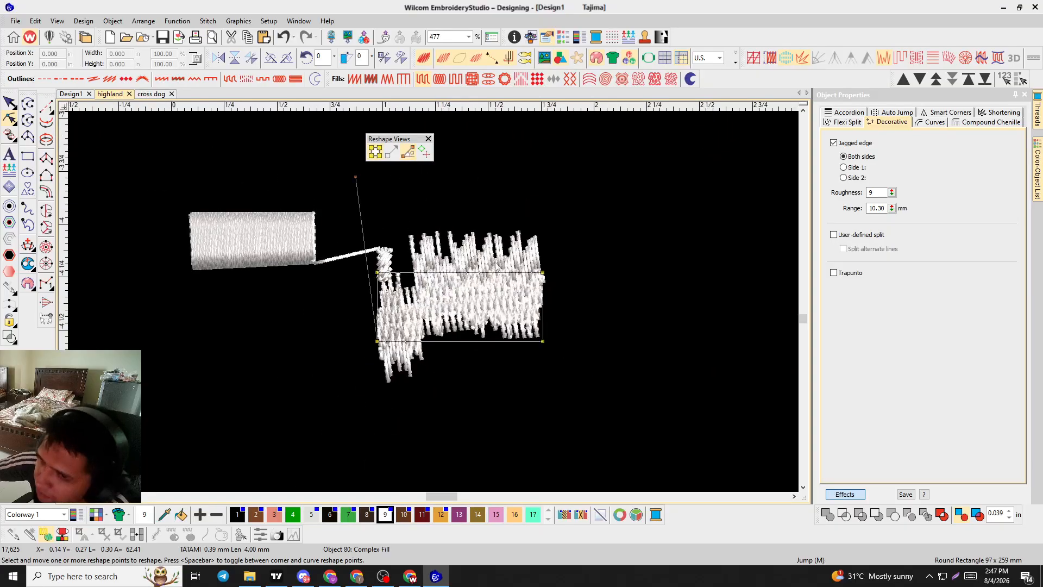
Apply Flexi Split with the ARROWHD pattern to the jagged rectangle, and bring up the Auto Jump properties.
{"action": "left_click", "coordinate": [848, 122]}
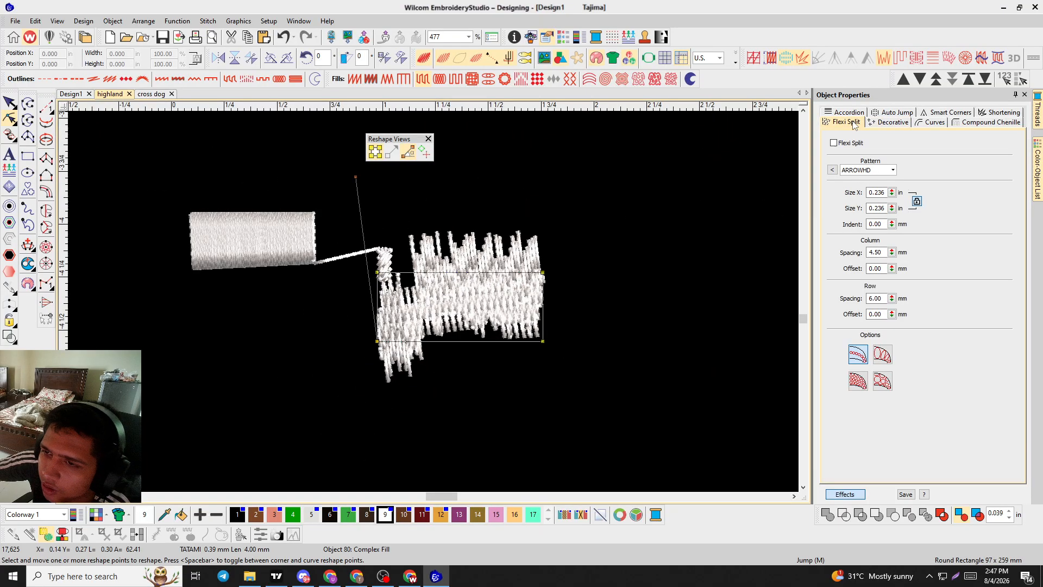
{"action": "left_click", "coordinate": [833, 143]}
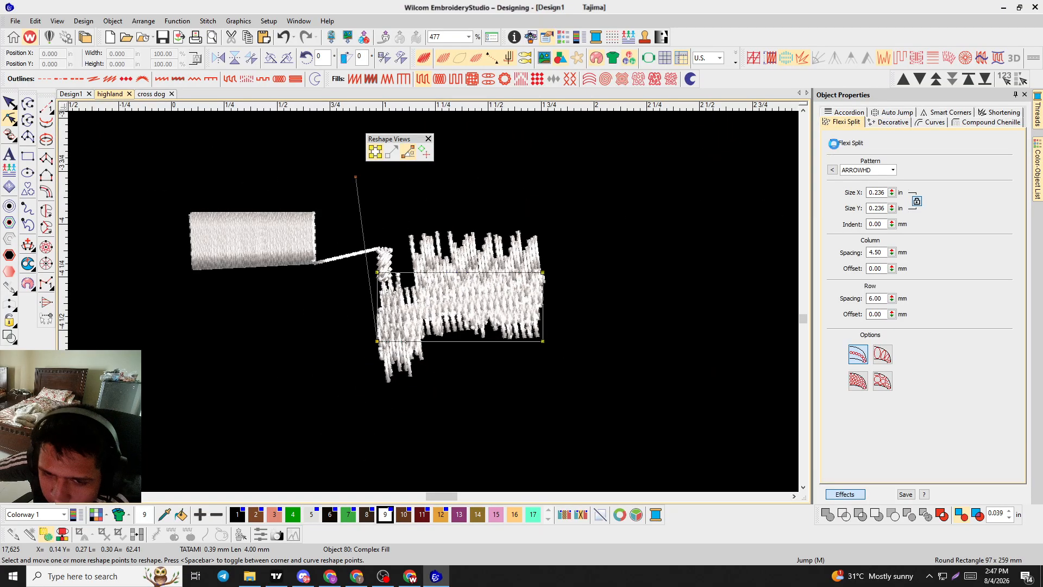
{"action": "left_click", "coordinate": [875, 112]}
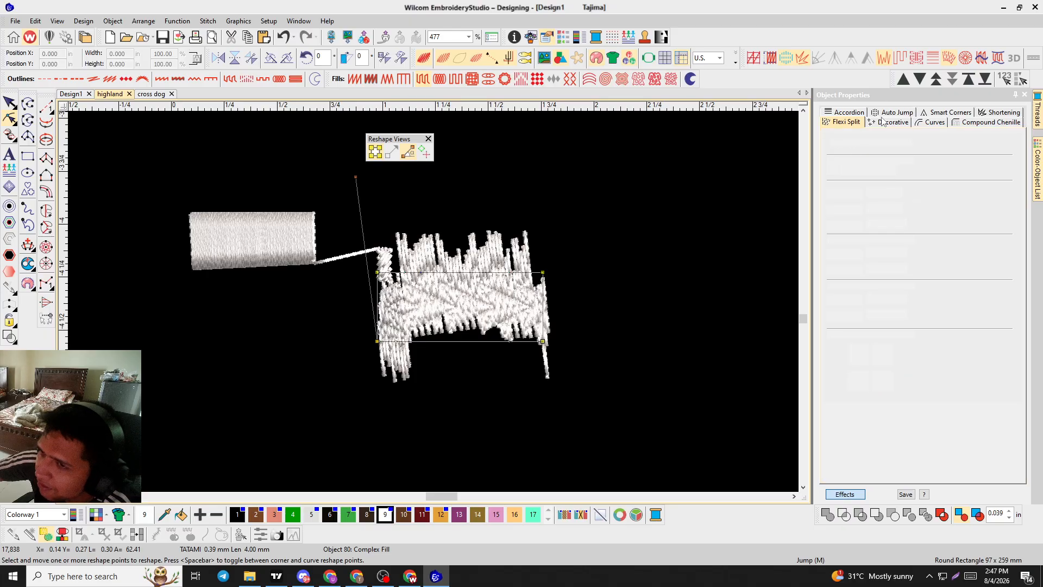
Turn off Flexi Split on the large rectangle and remove its Jagged edge effect.
{"action": "left_click", "coordinate": [851, 116]}
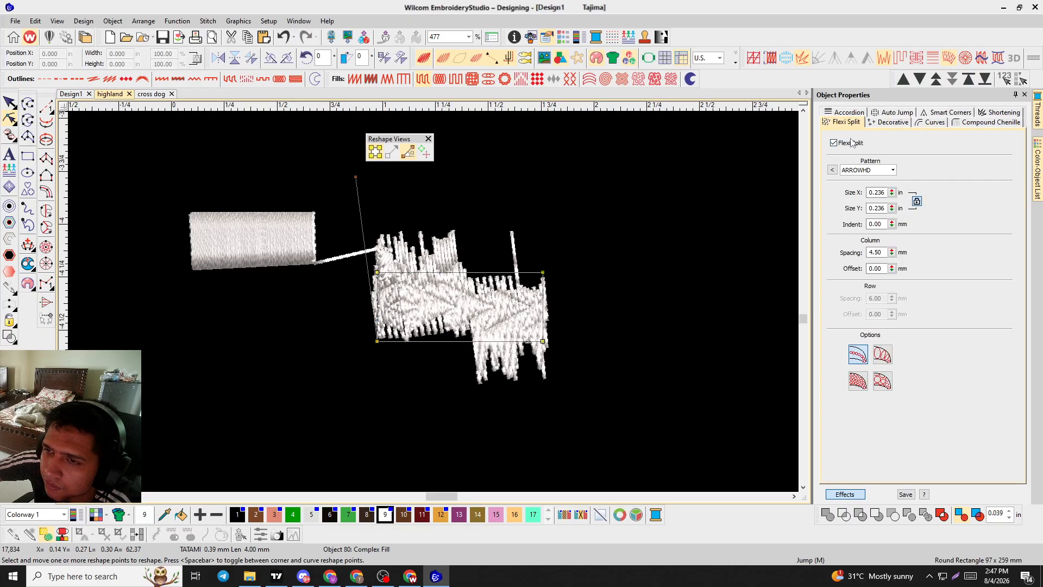
{"action": "left_click", "coordinate": [852, 143]}
{"action": "left_click", "coordinate": [881, 114]}
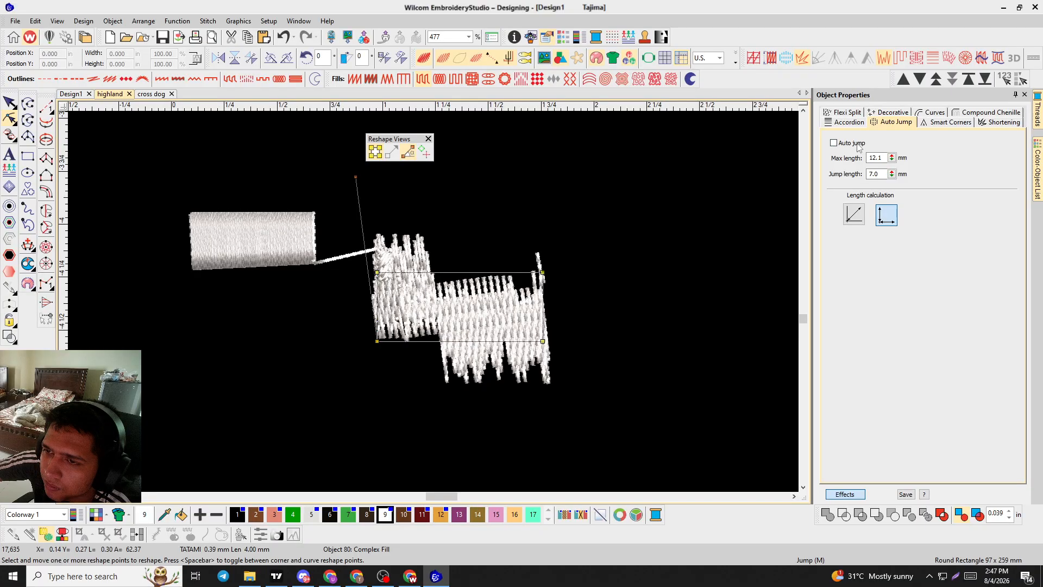
{"action": "left_click", "coordinate": [891, 113]}
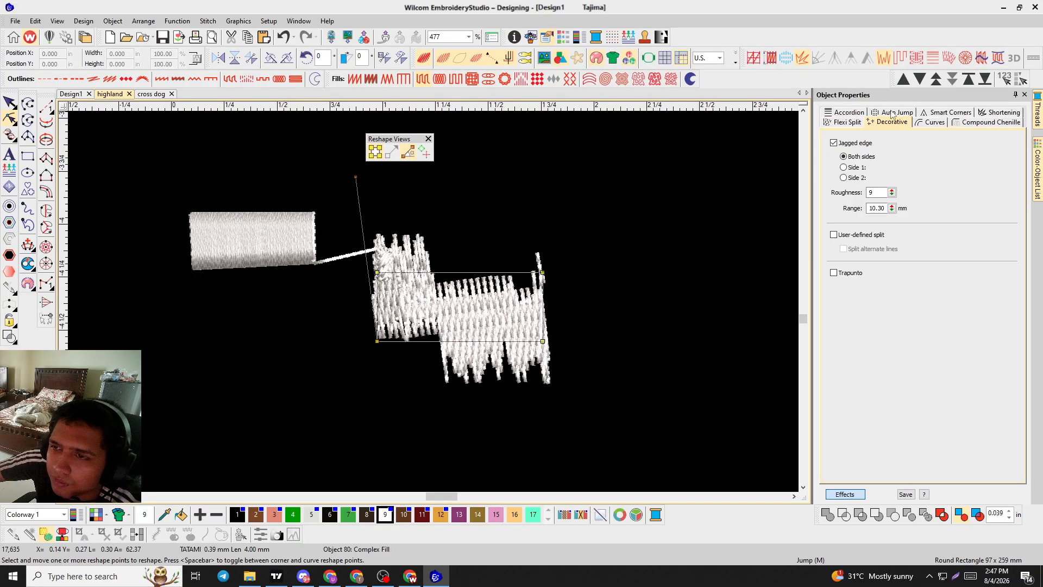
{"action": "left_click", "coordinate": [853, 144]}
Reapply Flexi Split with the ARROWHD pattern to the large rectangle and inspect its needle points without realistic thread rendering.
{"action": "left_click", "coordinate": [847, 122]}
{"action": "left_click", "coordinate": [846, 145]}
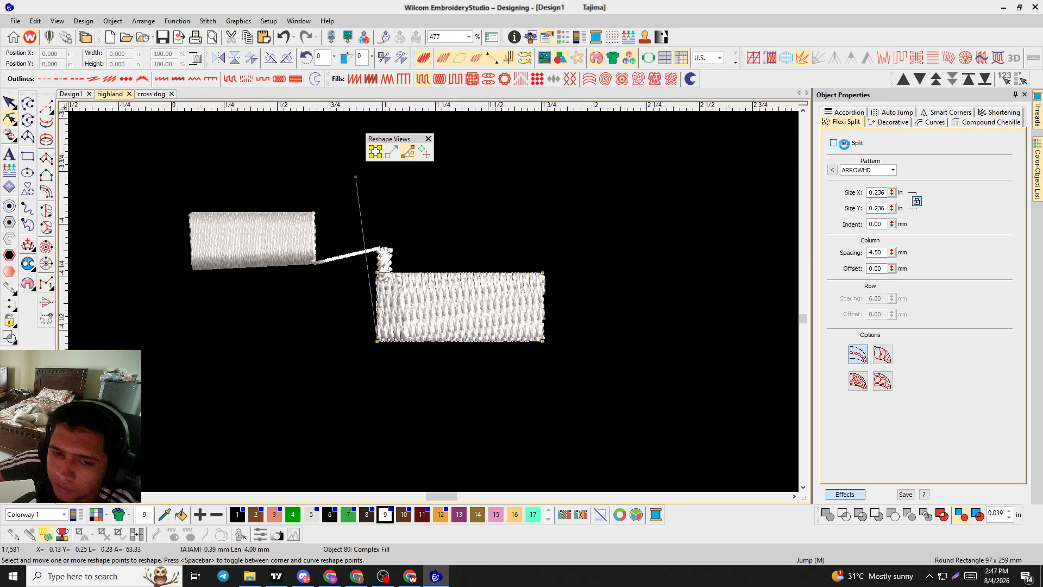
{"action": "scroll", "coordinate": [455, 322], "scroll_direction": "up", "scroll_amount": 3}
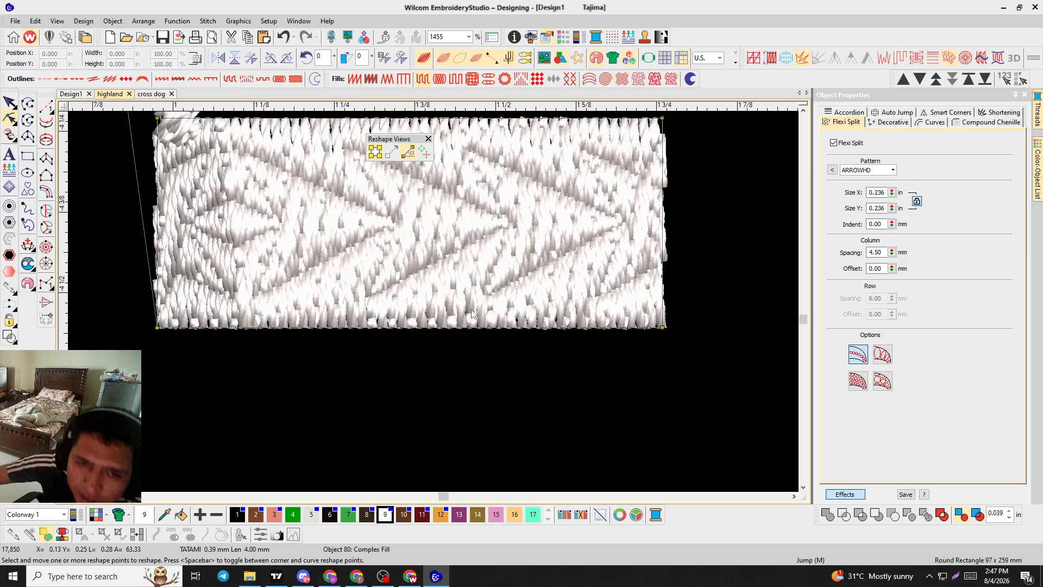
{"action": "scroll", "coordinate": [441, 304], "scroll_direction": "down", "scroll_amount": 2}
{"action": "scroll", "coordinate": [439, 301], "scroll_direction": "up", "scroll_amount": 2}
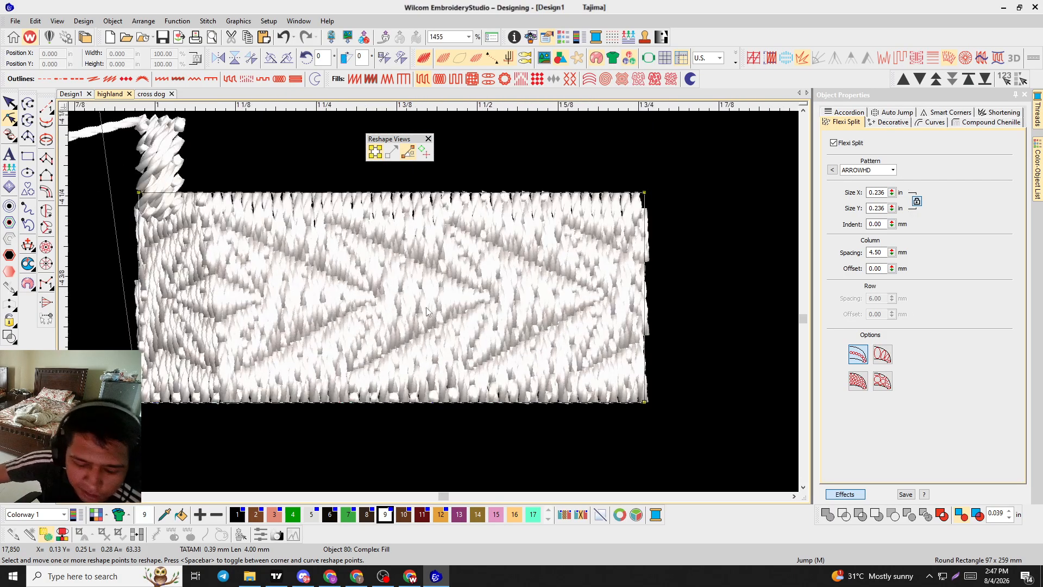
{"action": "key", "text": "t"}
{"action": "scroll", "coordinate": [358, 293], "scroll_direction": "down", "scroll_amount": 2}
{"action": "scroll", "coordinate": [419, 302], "scroll_direction": "up", "scroll_amount": 2}
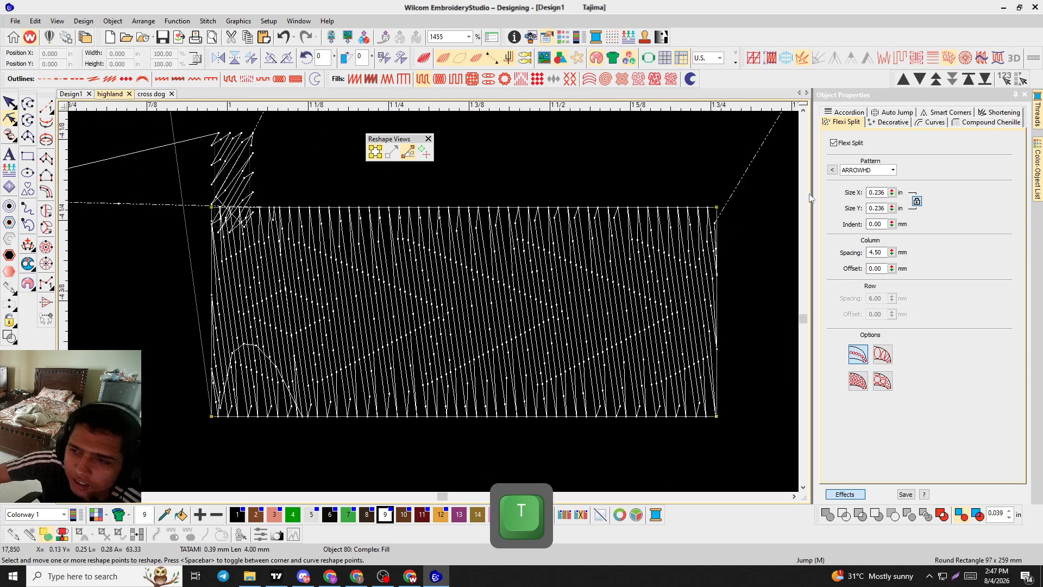
Change the rectangle's Flexi Split pattern to DIAMND2 and view it with realistic thread rendering.
{"action": "left_click", "coordinate": [867, 170]}
{"action": "left_click", "coordinate": [859, 310]}
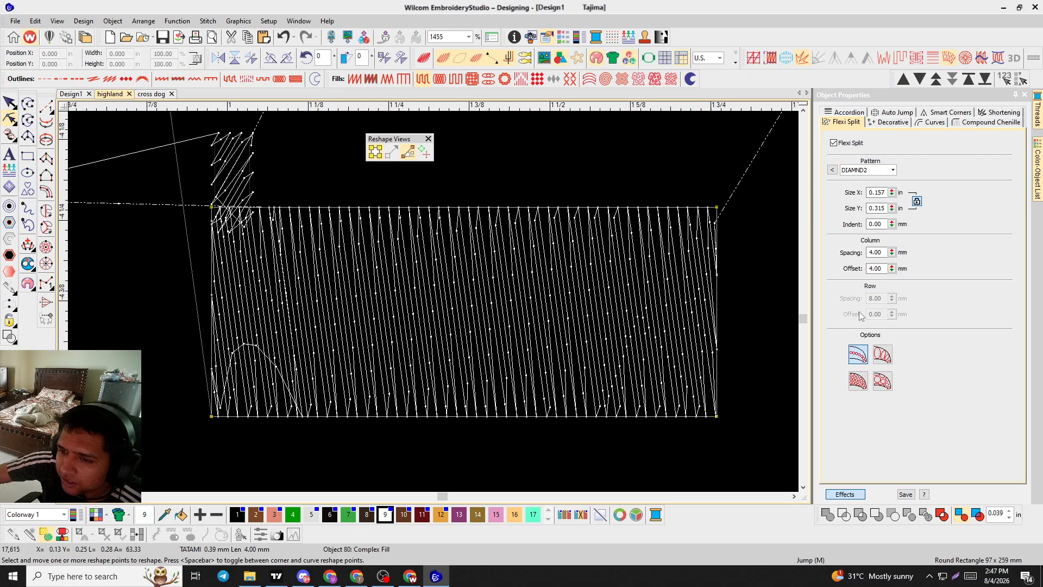
{"action": "key", "text": "t"}
{"action": "double_click", "coordinate": [886, 192]}
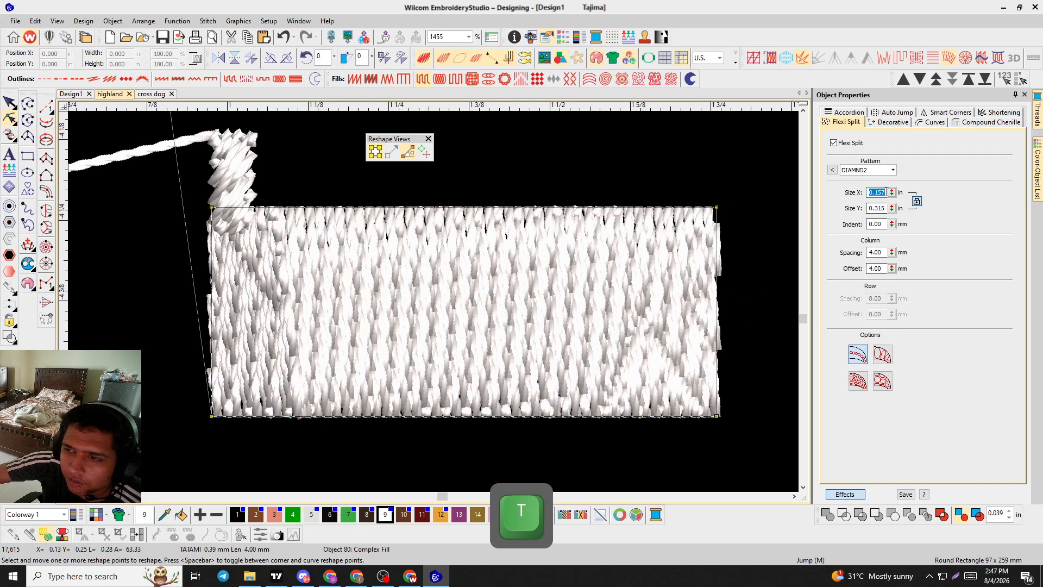
Enlarge the large rectangle proportionally to about 2.04 by 0.85 in and show its stitches as plain lines.
{"action": "scroll", "coordinate": [334, 288], "scroll_direction": "down", "scroll_amount": 3}
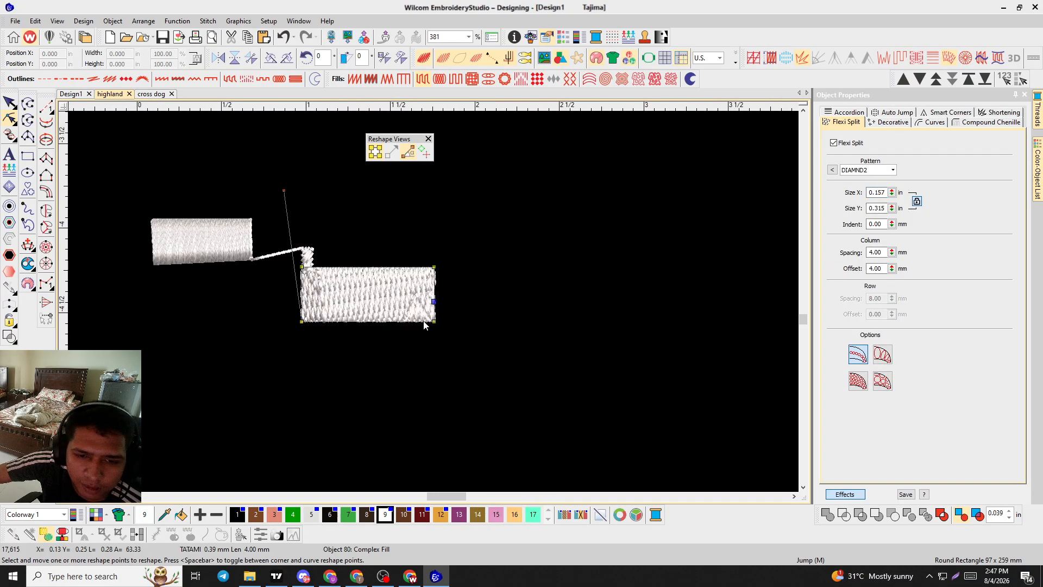
{"action": "left_click", "coordinate": [9, 102]}
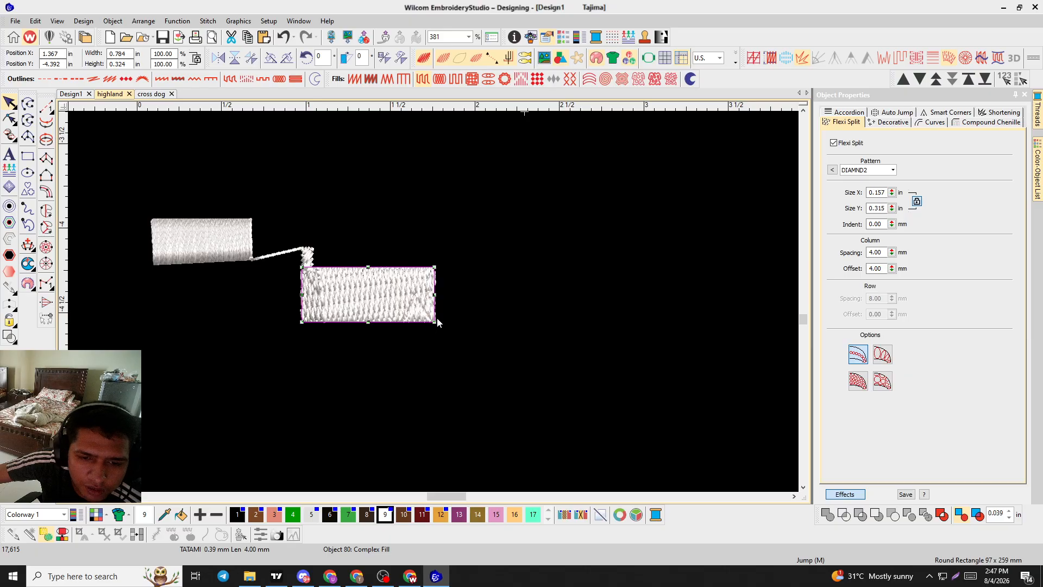
{"action": "left_click_drag", "start_coordinate": [433, 325], "coordinate": [634, 448]}
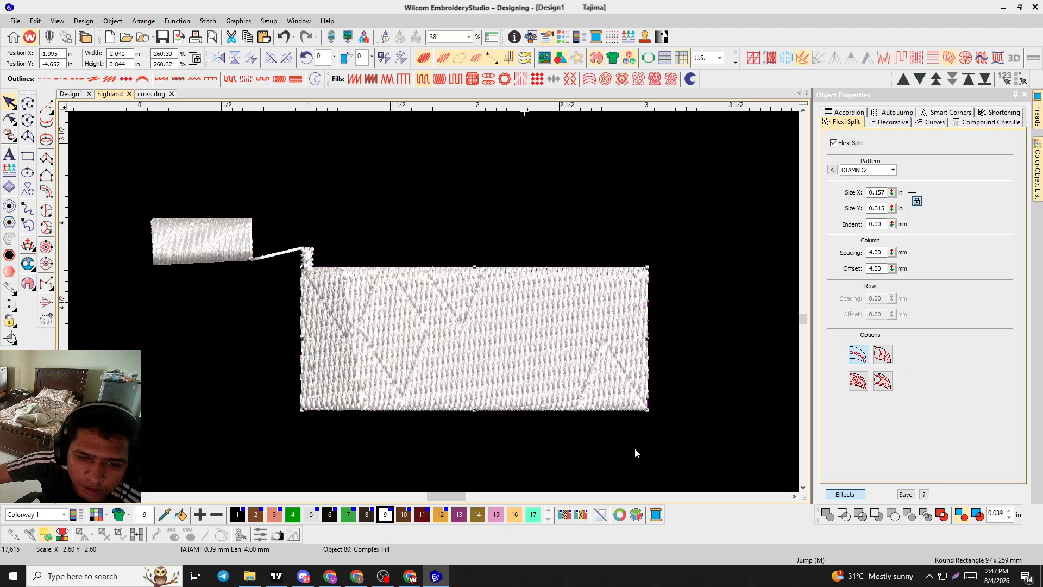
{"action": "key", "text": "t"}
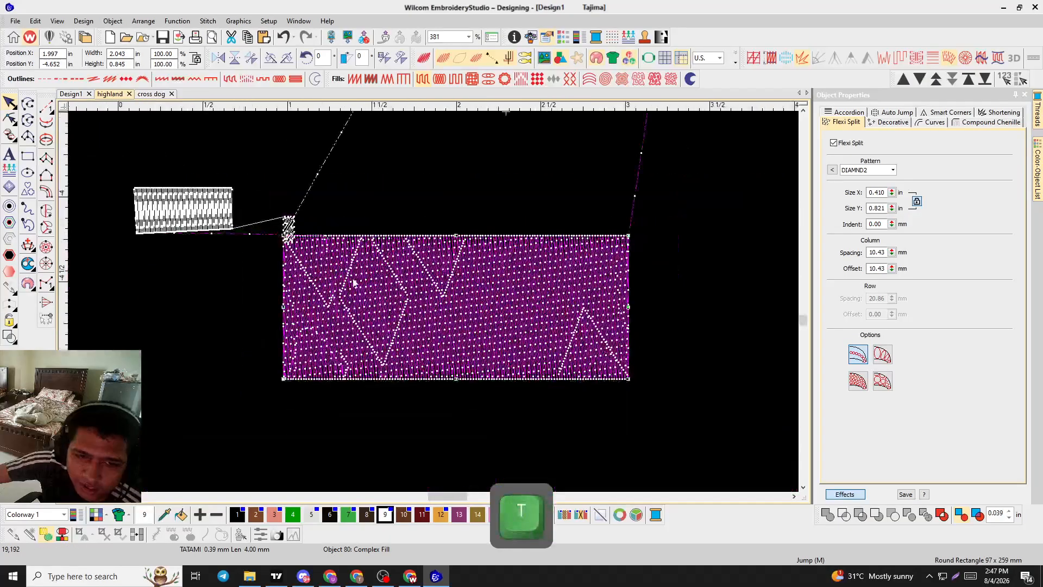
Try successive Flexi Split patterns on the enlarged rectangle, including GREEKEY and HEXAGON, and choose LEAF.
{"action": "left_click", "coordinate": [893, 170]}
{"action": "key", "text": "Down"}
{"action": "key", "text": "Down"}
{"action": "key", "text": "Down"}
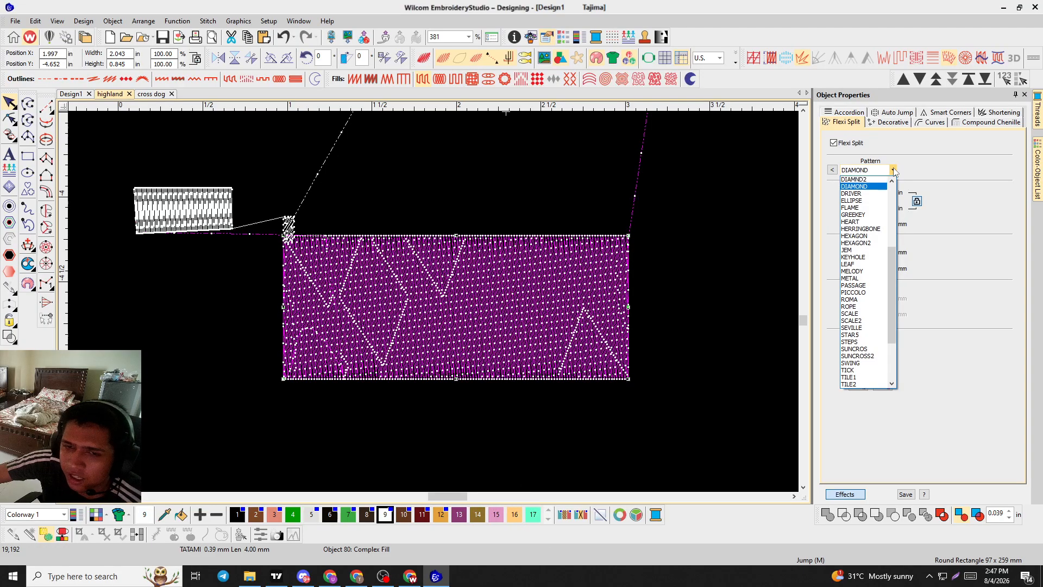
{"action": "key", "text": "Down"}
{"action": "key", "text": "Down"}
{"action": "key", "text": "Down"}
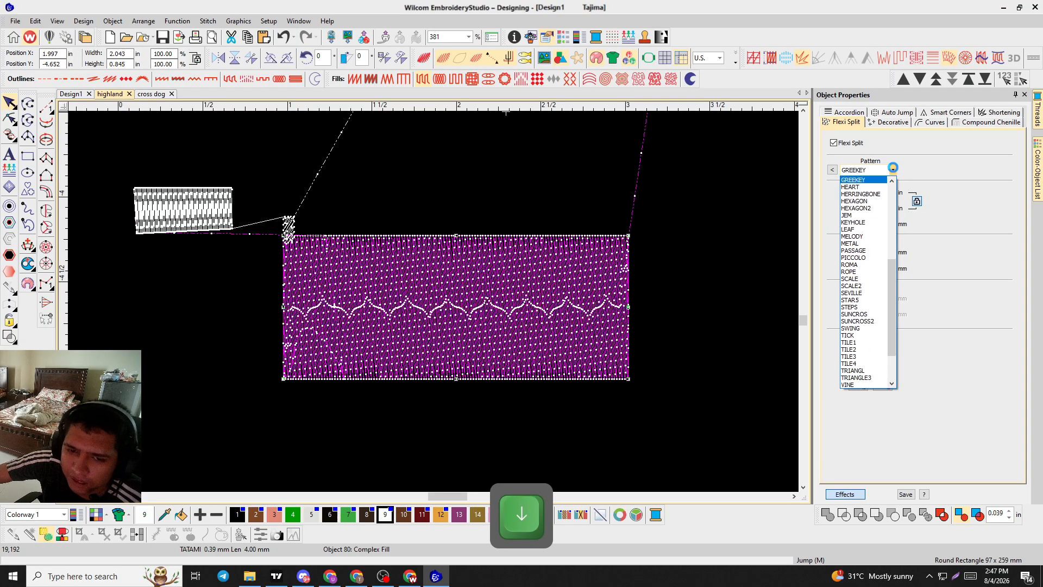
{"action": "key", "text": "Down"}
{"action": "key", "text": "Down"}
{"action": "key", "text": "Down"}
{"action": "key", "text": "Down"}
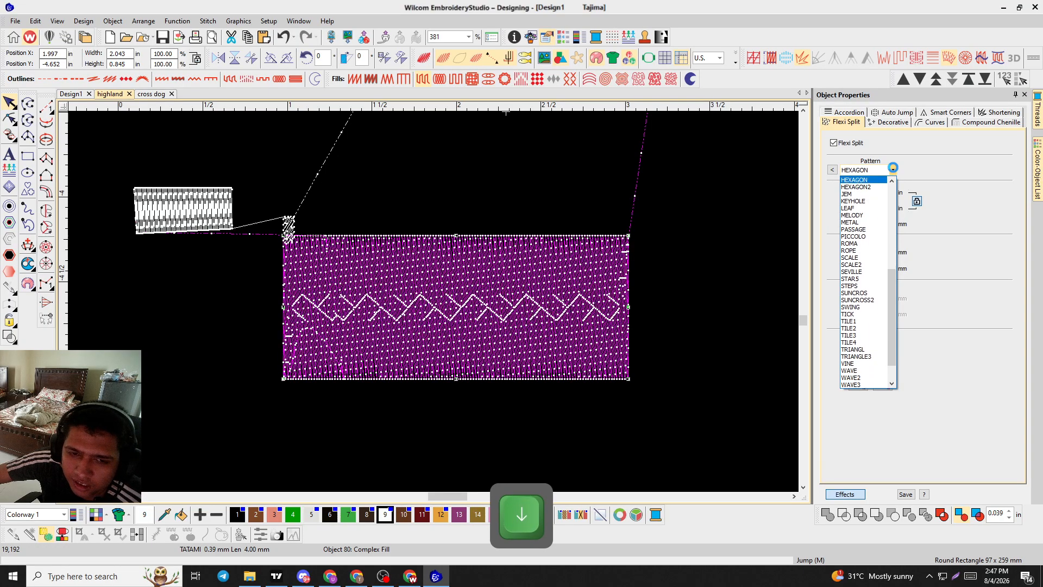
{"action": "key", "text": "Down"}
{"action": "key", "text": "Down"}
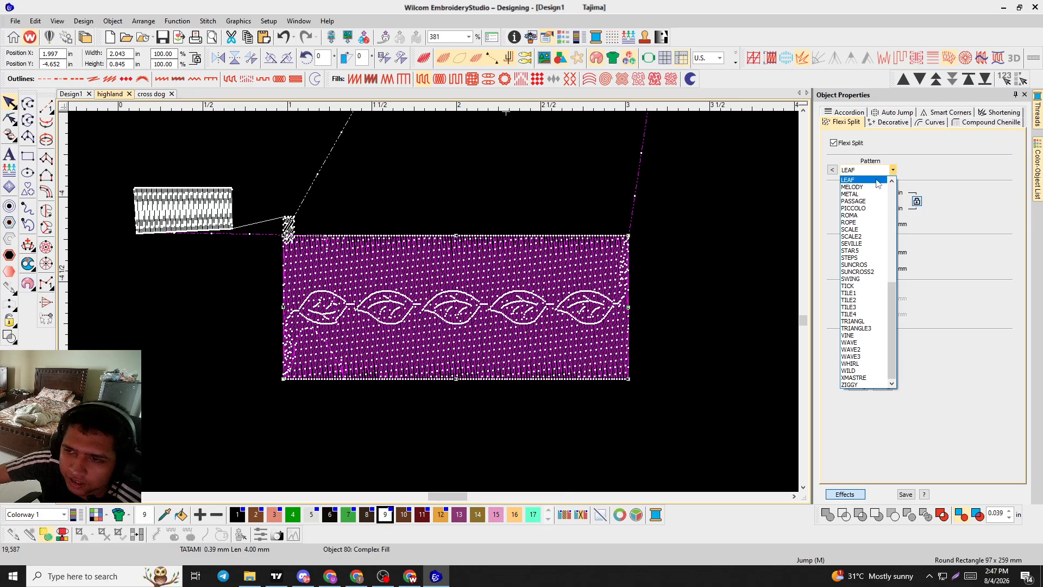
{"action": "left_click", "coordinate": [875, 180]}
Examine the leaf split motifs across the deselected rectangle up close and as a whole with realistic thread rendering.
{"action": "left_click", "coordinate": [28, 103]}
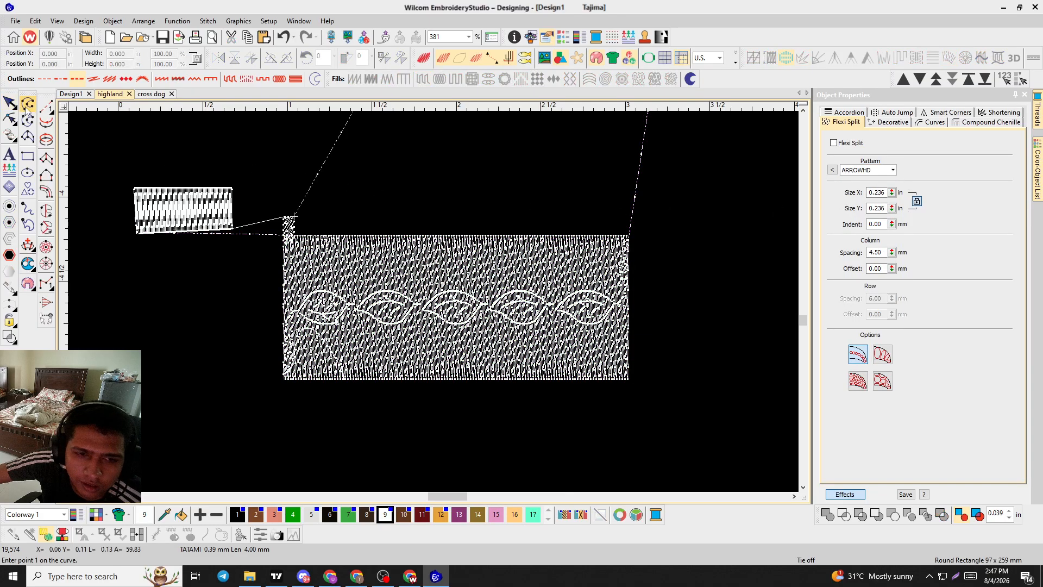
{"action": "left_click", "coordinate": [352, 173]}
{"action": "key", "text": "t"}
{"action": "scroll", "coordinate": [430, 260], "scroll_direction": "up", "scroll_amount": 3}
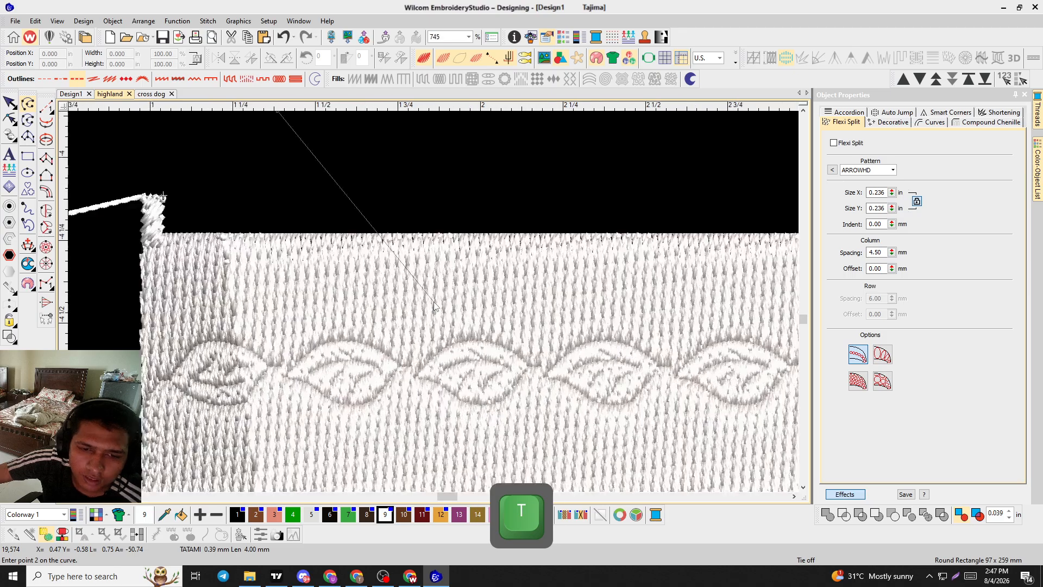
{"action": "scroll", "coordinate": [430, 301], "scroll_direction": "down", "scroll_amount": 5}
{"action": "key", "text": "BackSpace"}
{"action": "scroll", "coordinate": [438, 305], "scroll_direction": "up", "scroll_amount": 3}
{"action": "scroll", "coordinate": [438, 304], "scroll_direction": "down", "scroll_amount": 3}
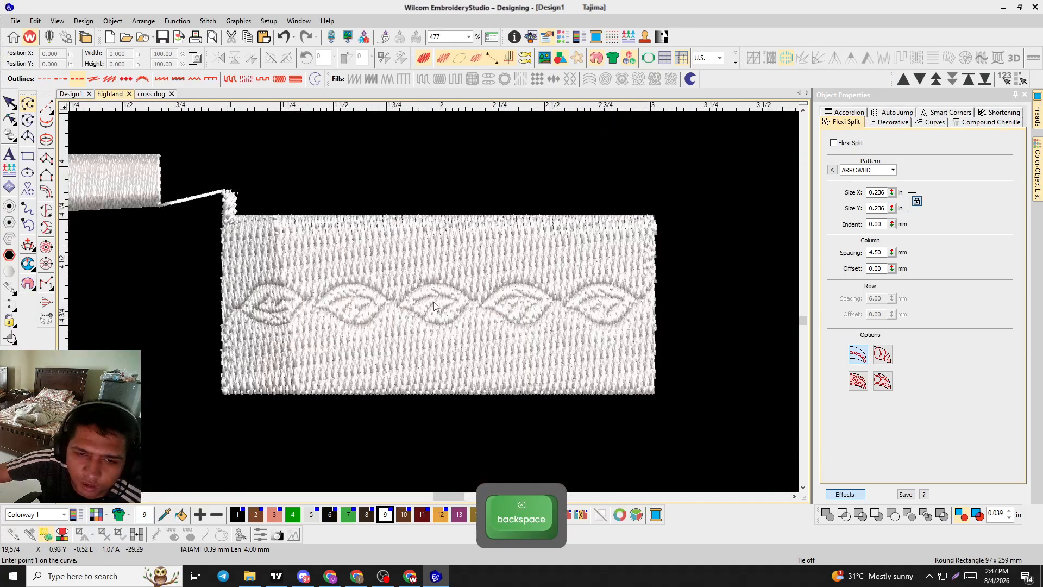
{"action": "scroll", "coordinate": [437, 304], "scroll_direction": "up", "scroll_amount": 3}
{"action": "scroll", "coordinate": [438, 304], "scroll_direction": "up", "scroll_amount": 3}
{"action": "key", "text": "t"}
{"action": "key", "text": "t"}
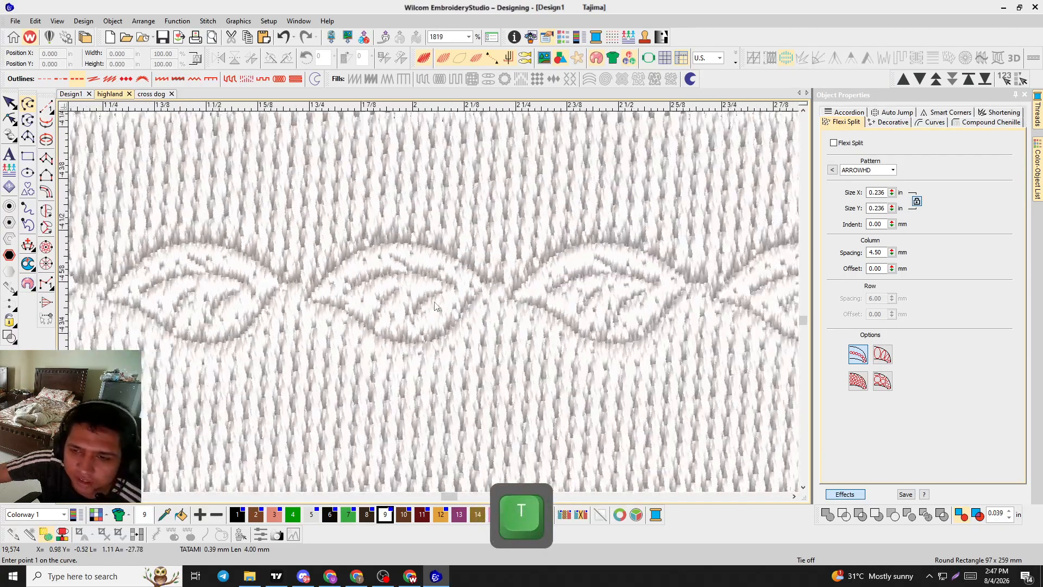
{"action": "scroll", "coordinate": [461, 290], "scroll_direction": "down", "scroll_amount": 5}
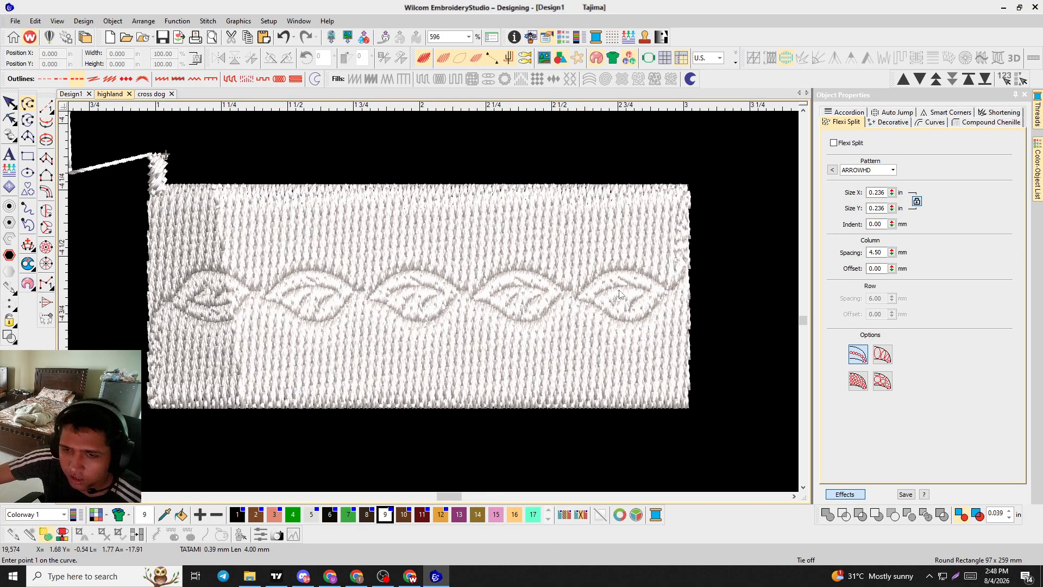
{"action": "left_click", "coordinate": [646, 253]}
{"action": "key", "text": "BackSpace"}
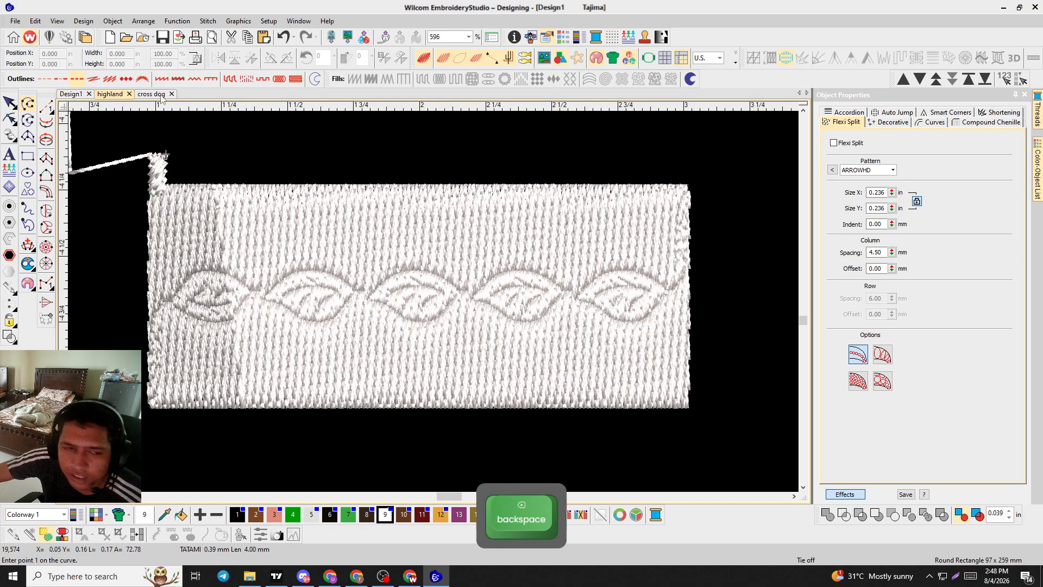
Remove Flexi Split from the large rectangle and bring up its Accordion spacing properties.
{"action": "left_click", "coordinate": [9, 101]}
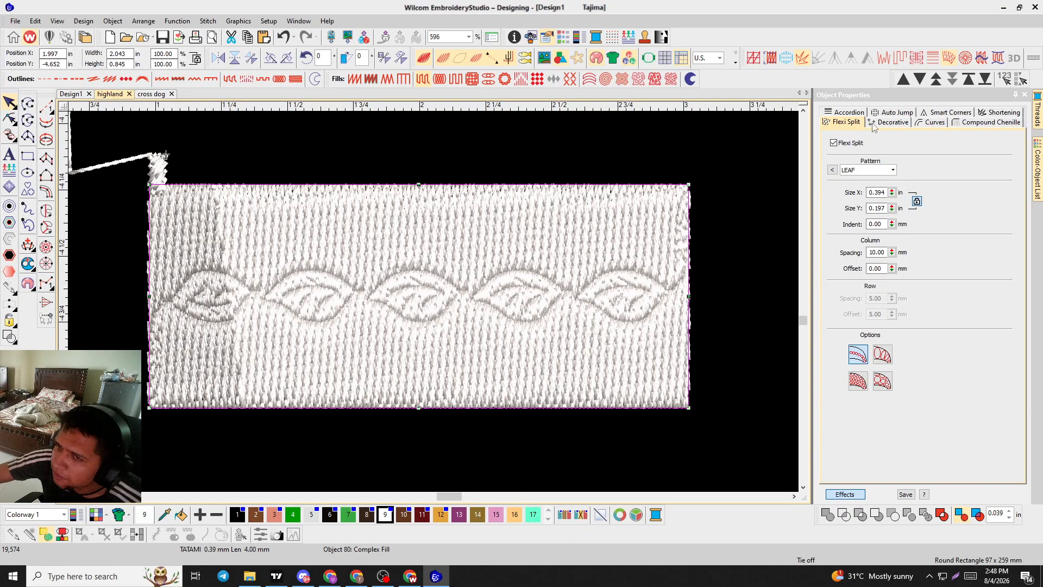
{"action": "left_click", "coordinate": [841, 142]}
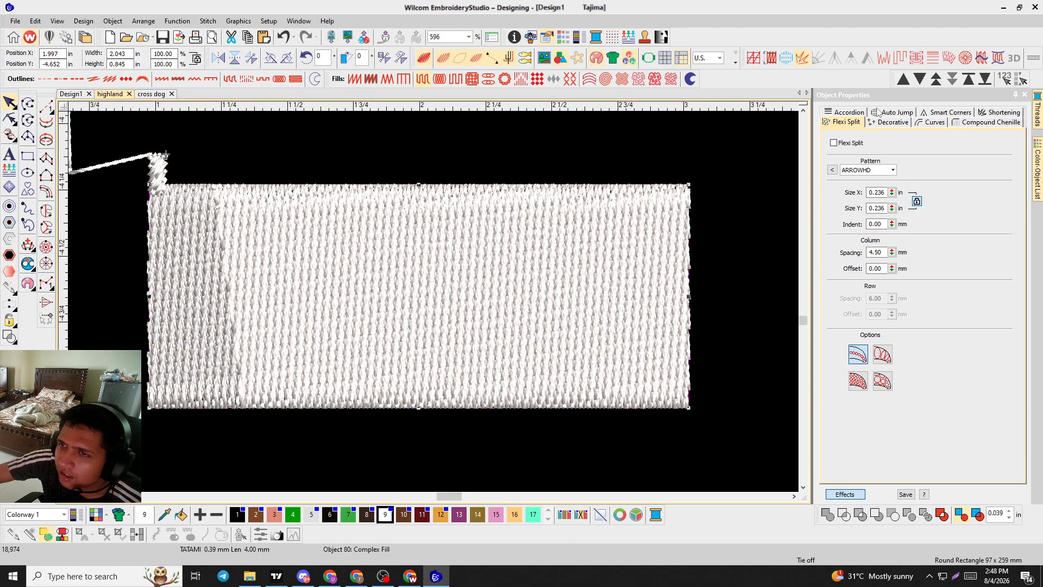
{"action": "left_click", "coordinate": [860, 112]}
Try several Accordion spacing profiles on the large rectangle with 2.00 mm maximum and 0.40 mm minimum spacing, and turn the effect back off.
{"action": "left_click", "coordinate": [883, 180]}
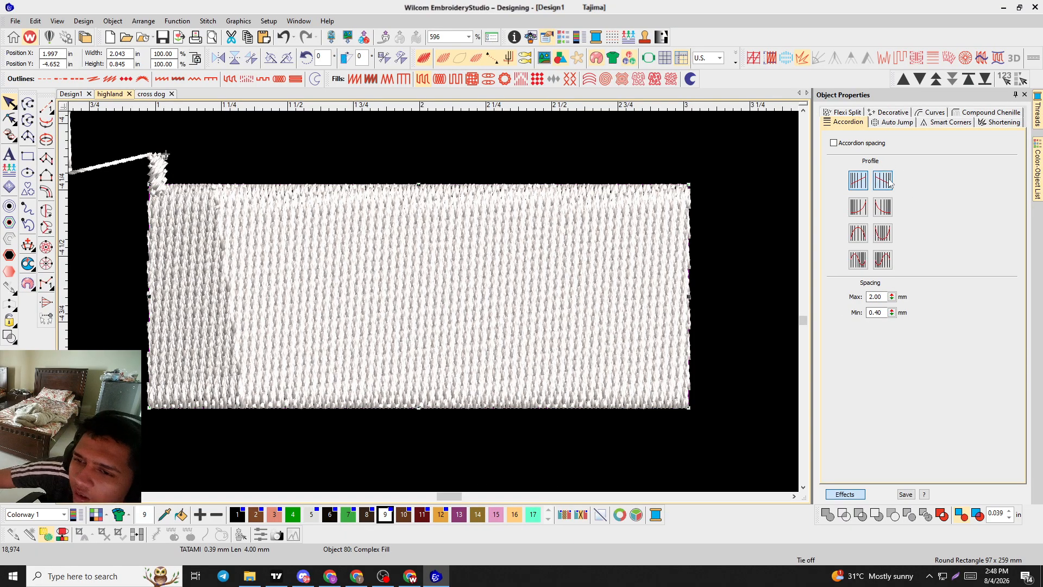
{"action": "left_click", "coordinate": [857, 207]}
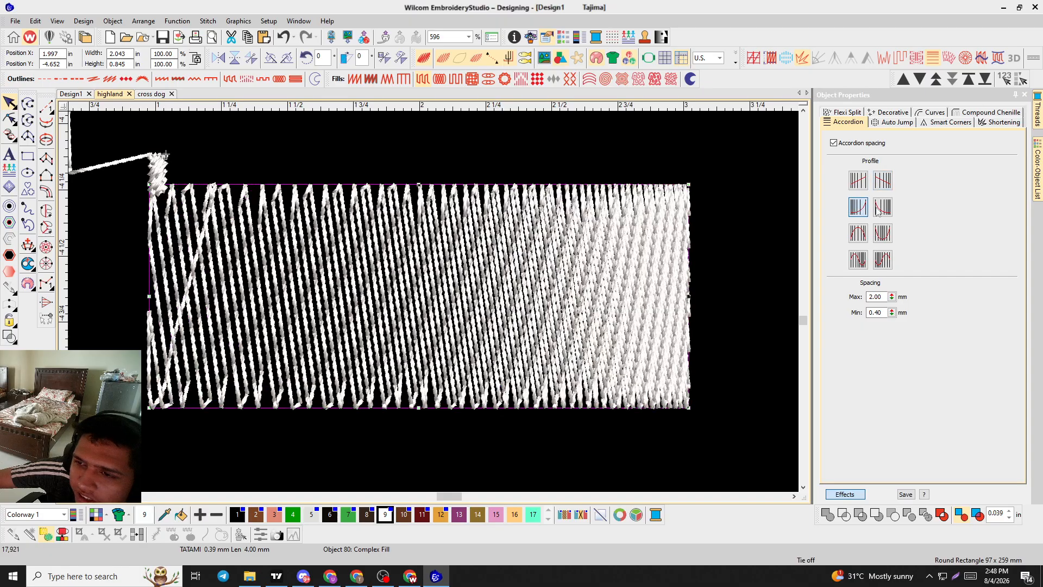
{"action": "left_click", "coordinate": [879, 213]}
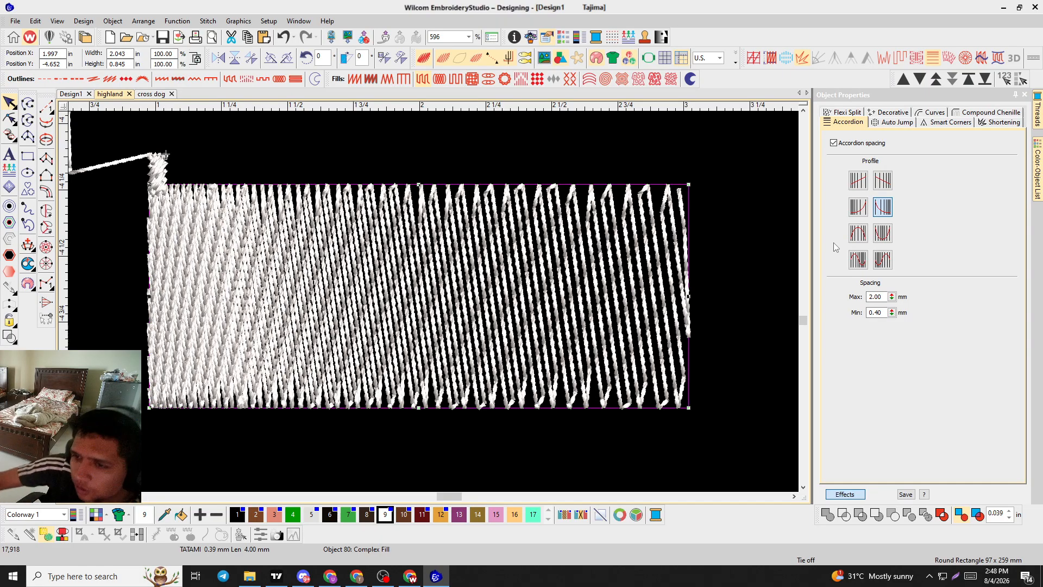
{"action": "left_click", "coordinate": [858, 259]}
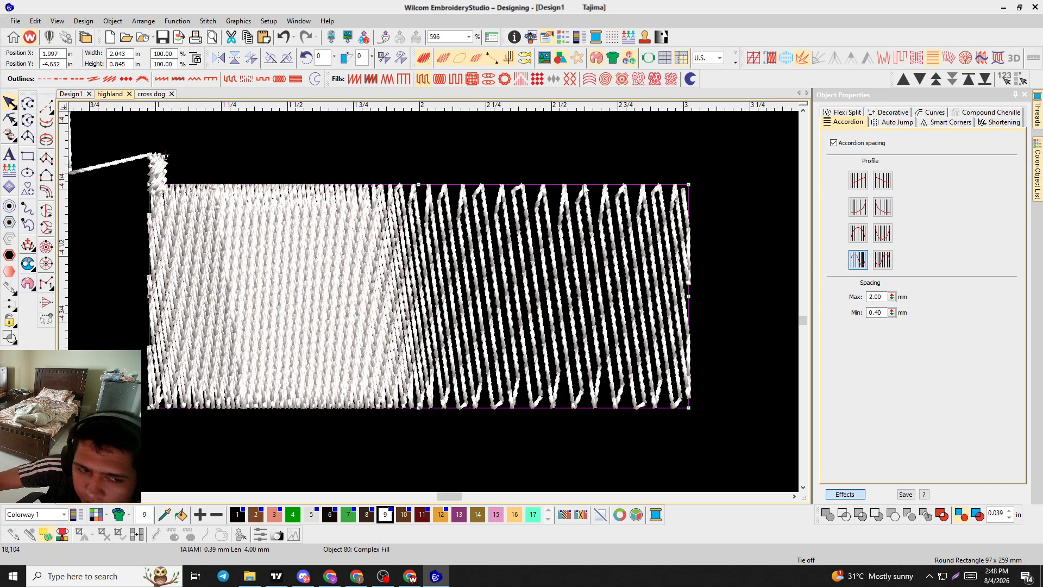
{"action": "left_click", "coordinate": [881, 259]}
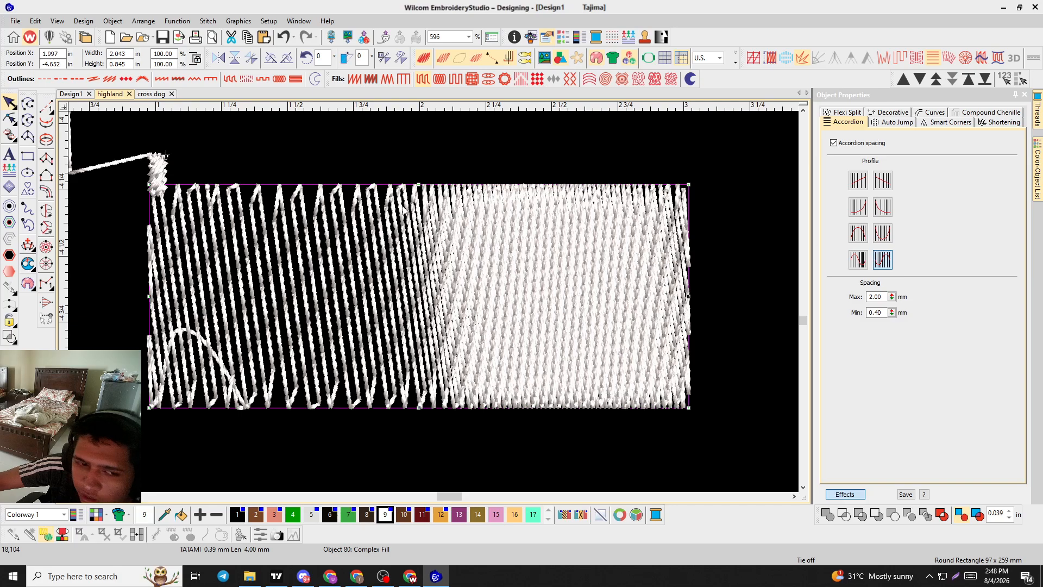
{"action": "left_click", "coordinate": [834, 142]}
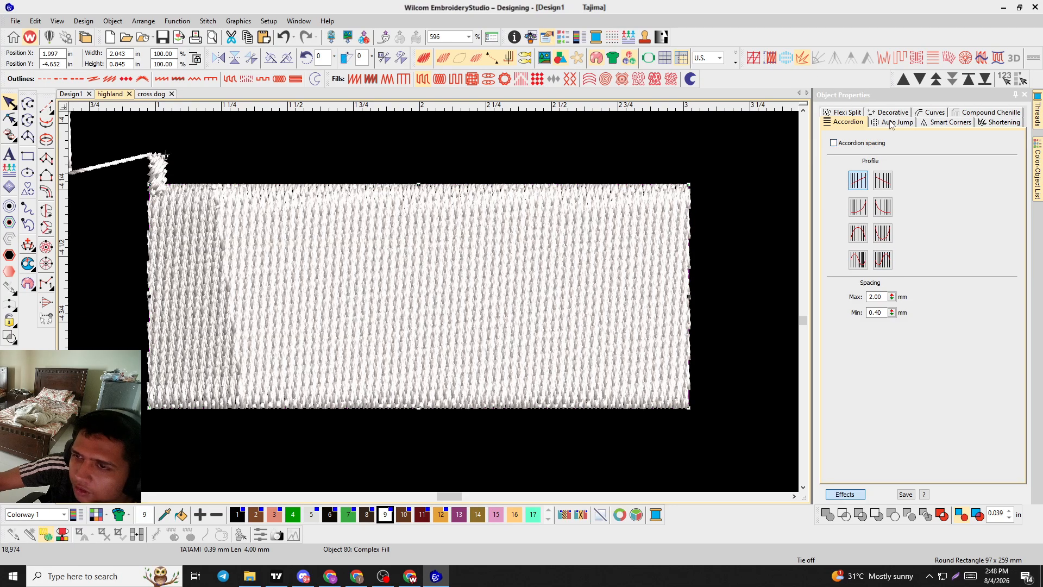
Try Auto jump on the large rectangle with a 12.1 mm maximum length and 7.0 mm jump length, and turn it back off.
{"action": "left_click", "coordinate": [851, 114]}
{"action": "left_click", "coordinate": [859, 113]}
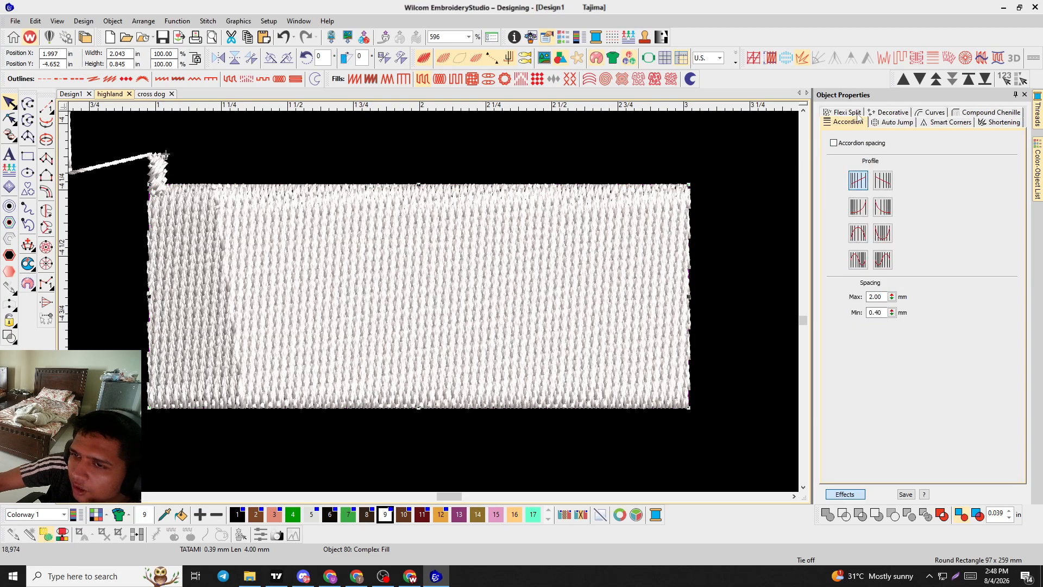
{"action": "left_click", "coordinate": [857, 115]}
{"action": "left_click", "coordinate": [874, 124]}
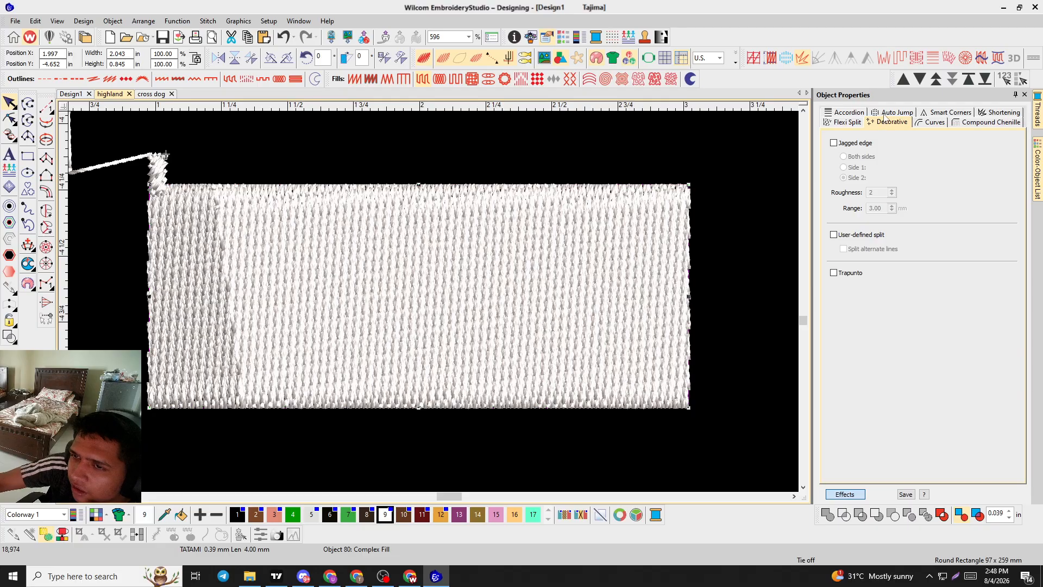
{"action": "left_click", "coordinate": [884, 115]}
{"action": "left_click", "coordinate": [853, 144]}
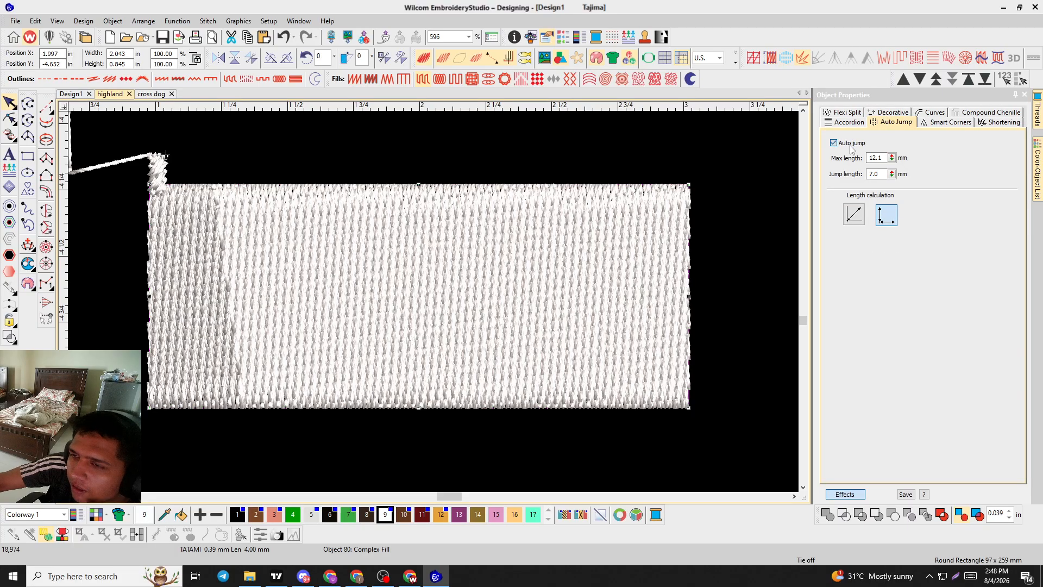
{"action": "left_click", "coordinate": [851, 145]}
Look over the Smart Corners, Shortening and Curves effect properties of the large rectangle.
{"action": "left_click", "coordinate": [938, 123]}
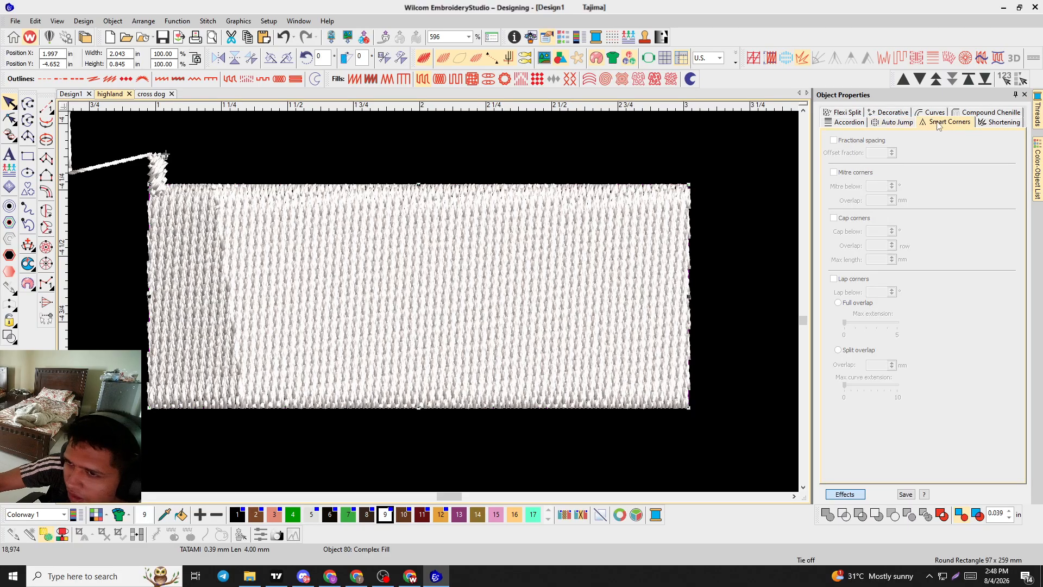
{"action": "left_click", "coordinate": [552, 292]}
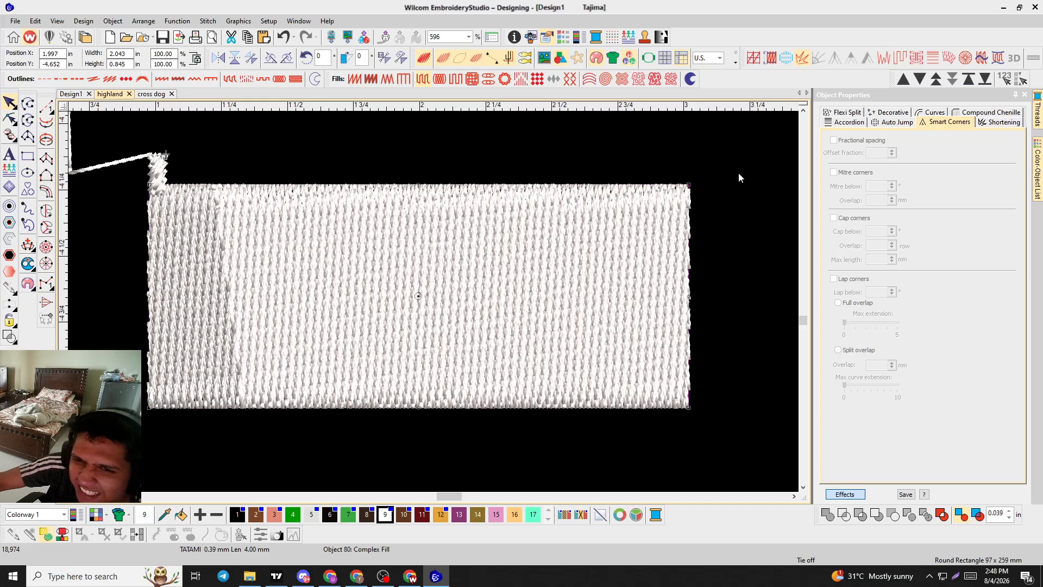
{"action": "left_click", "coordinate": [986, 123]}
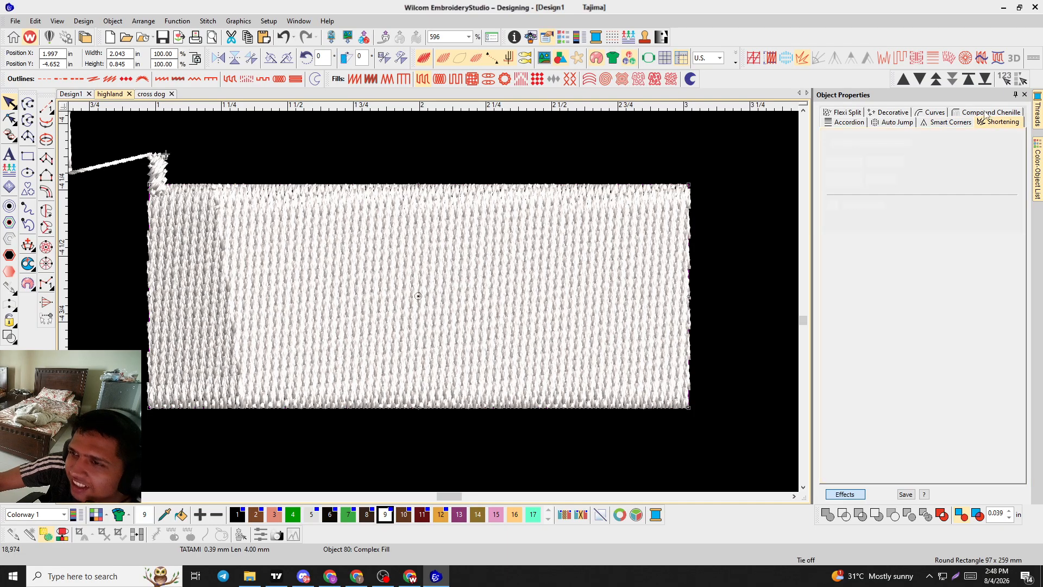
{"action": "left_click", "coordinate": [943, 113]}
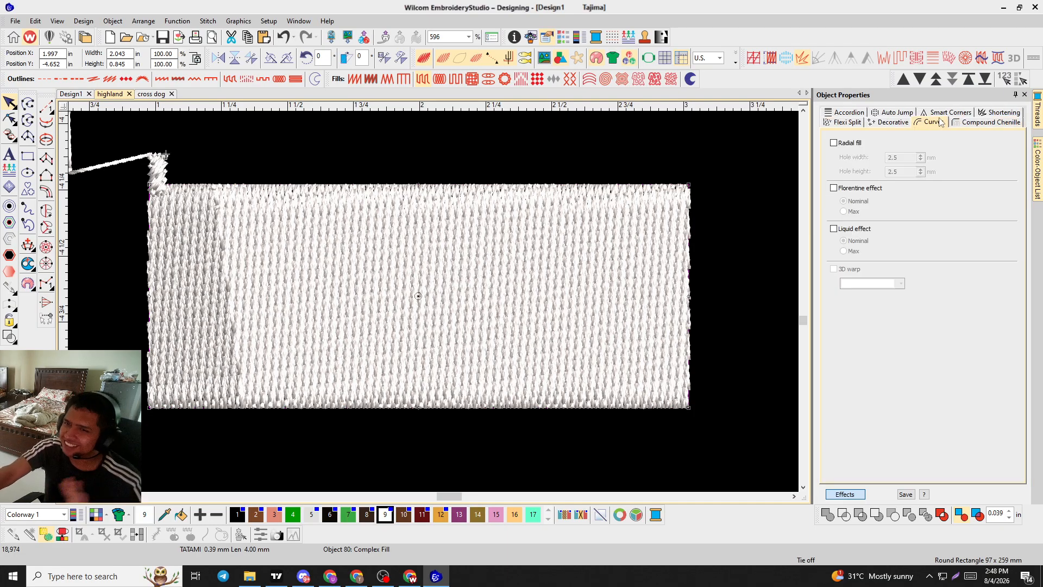